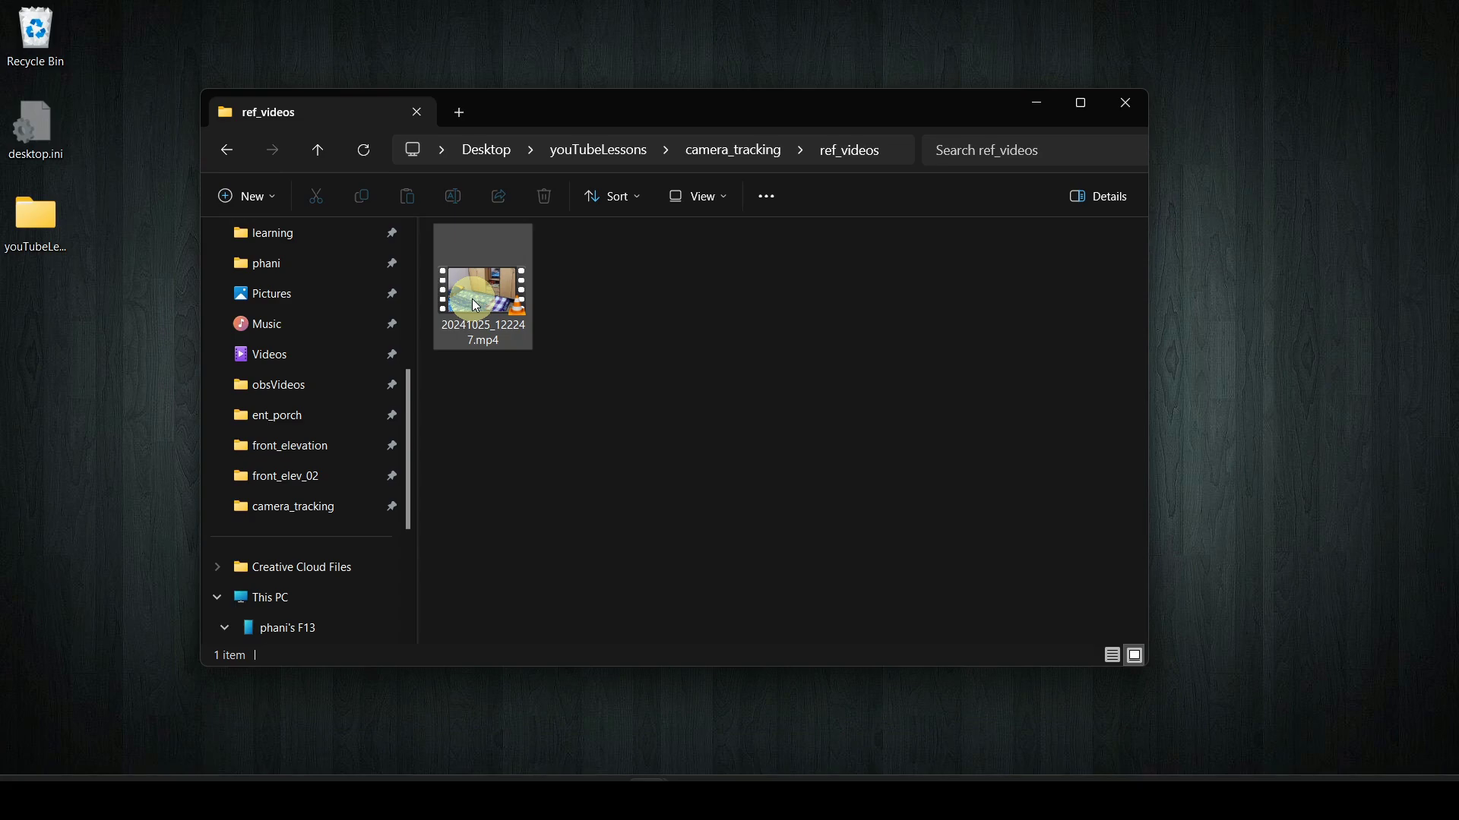
Play the reference video 20241025_122247.mp4 from the ref_videos folder.
{"action": "double_click", "coordinate": [472, 298]}
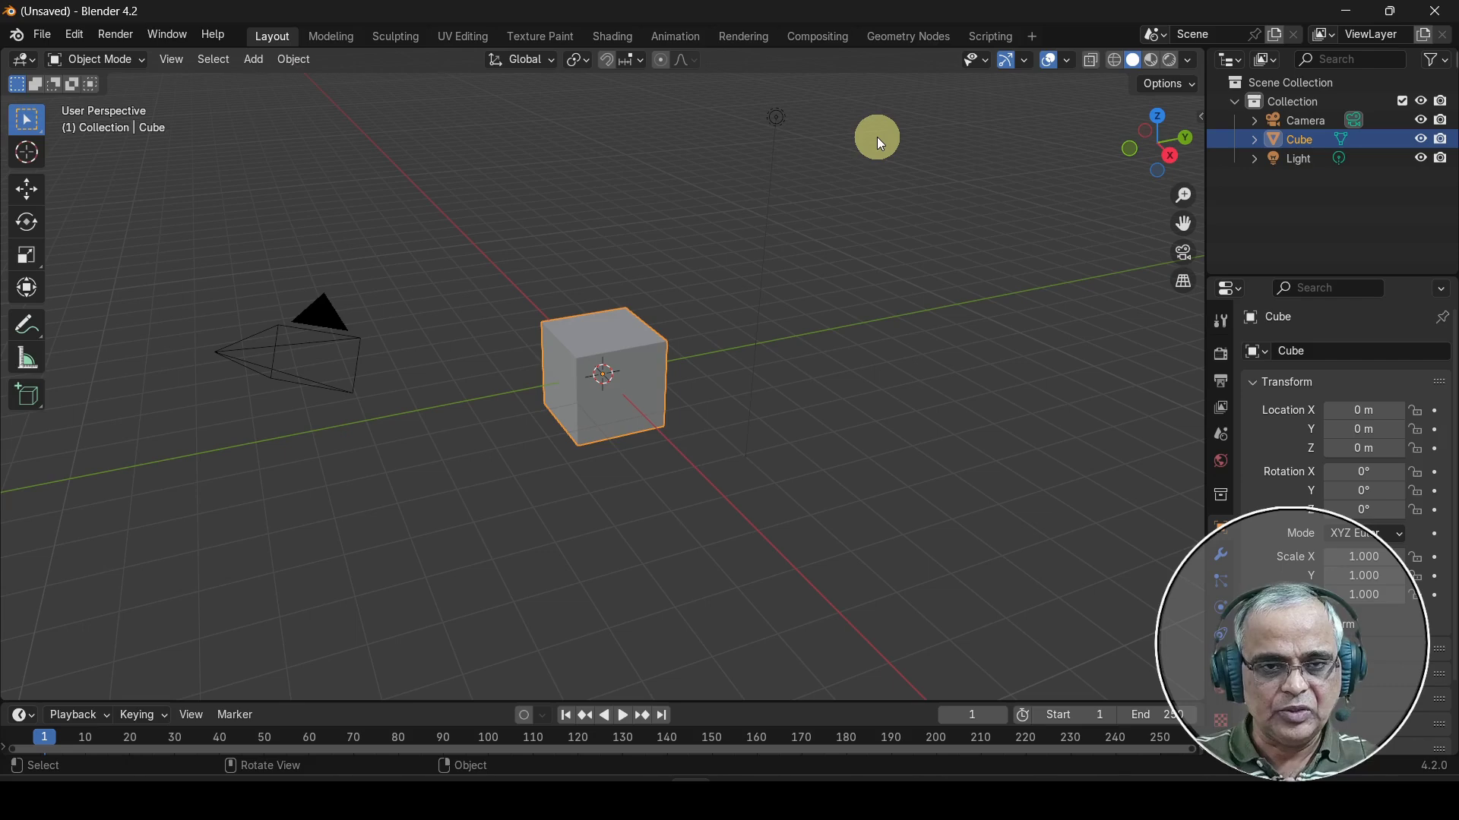
In Blender, add the Motion Tracking workspace from the VFX category.
{"action": "left_click", "coordinate": [1030, 37]}
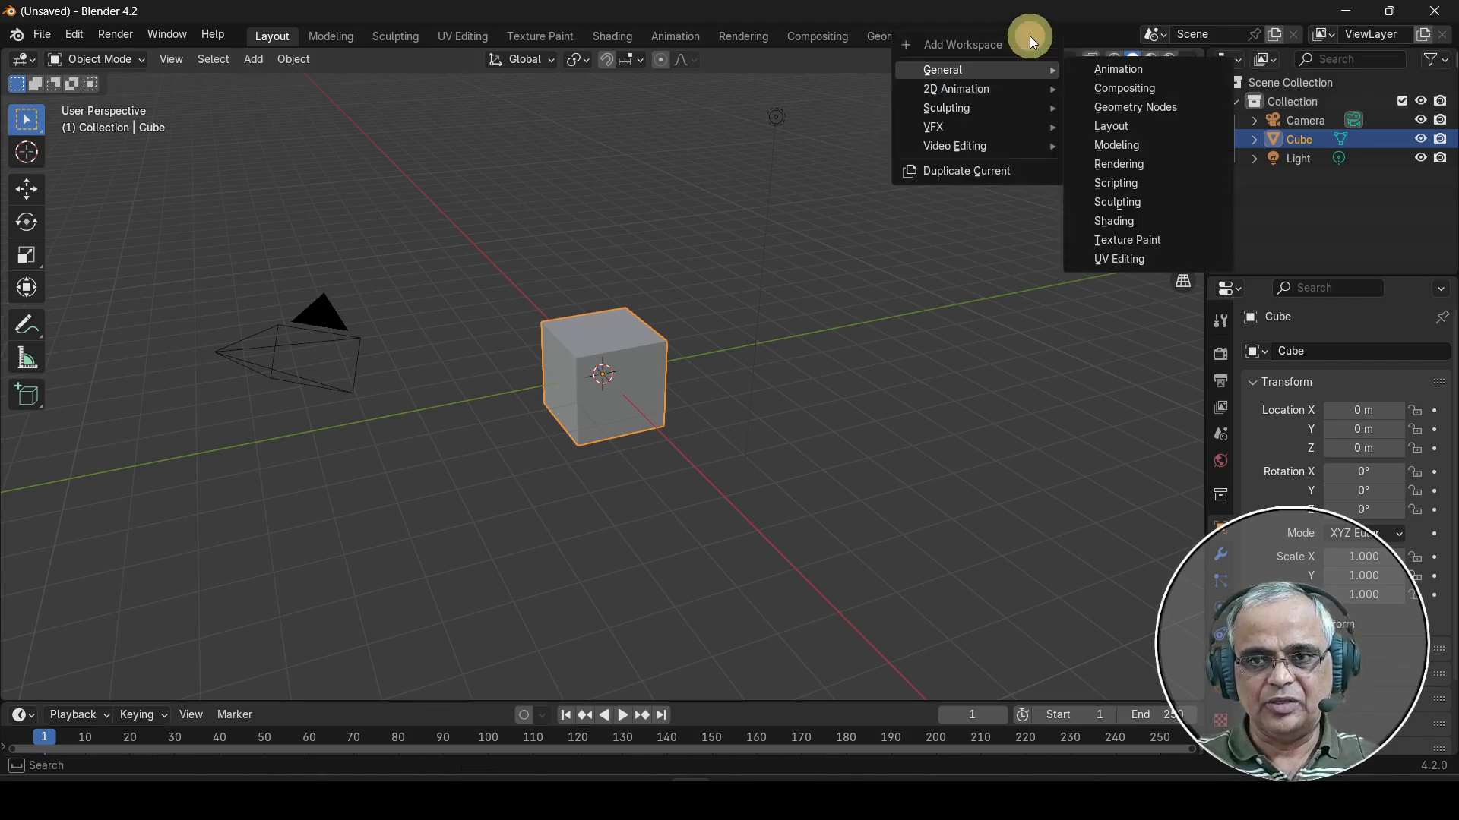
{"action": "mouse_move", "coordinate": [956, 129]}
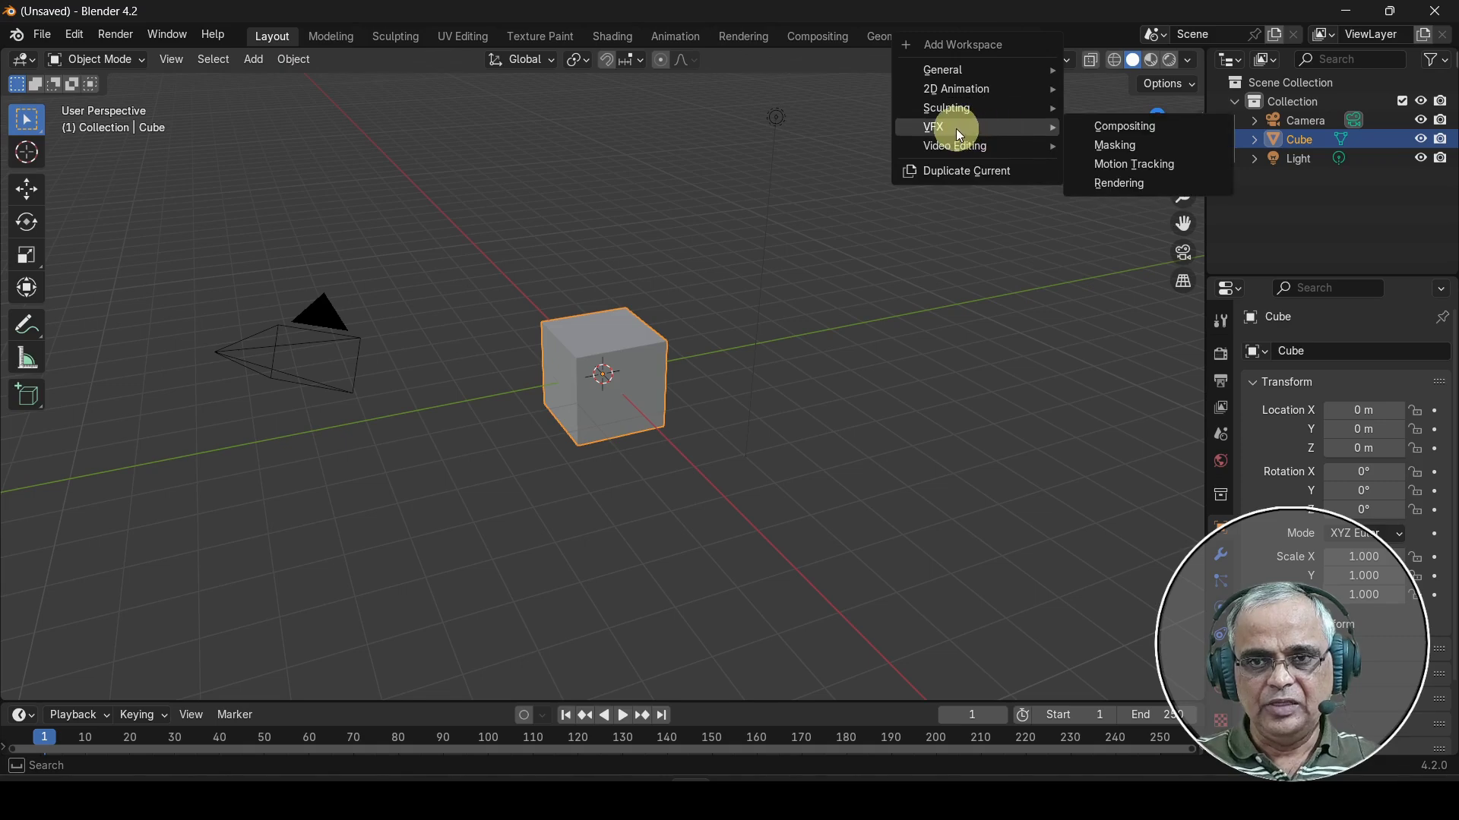
{"action": "left_click", "coordinate": [1160, 166]}
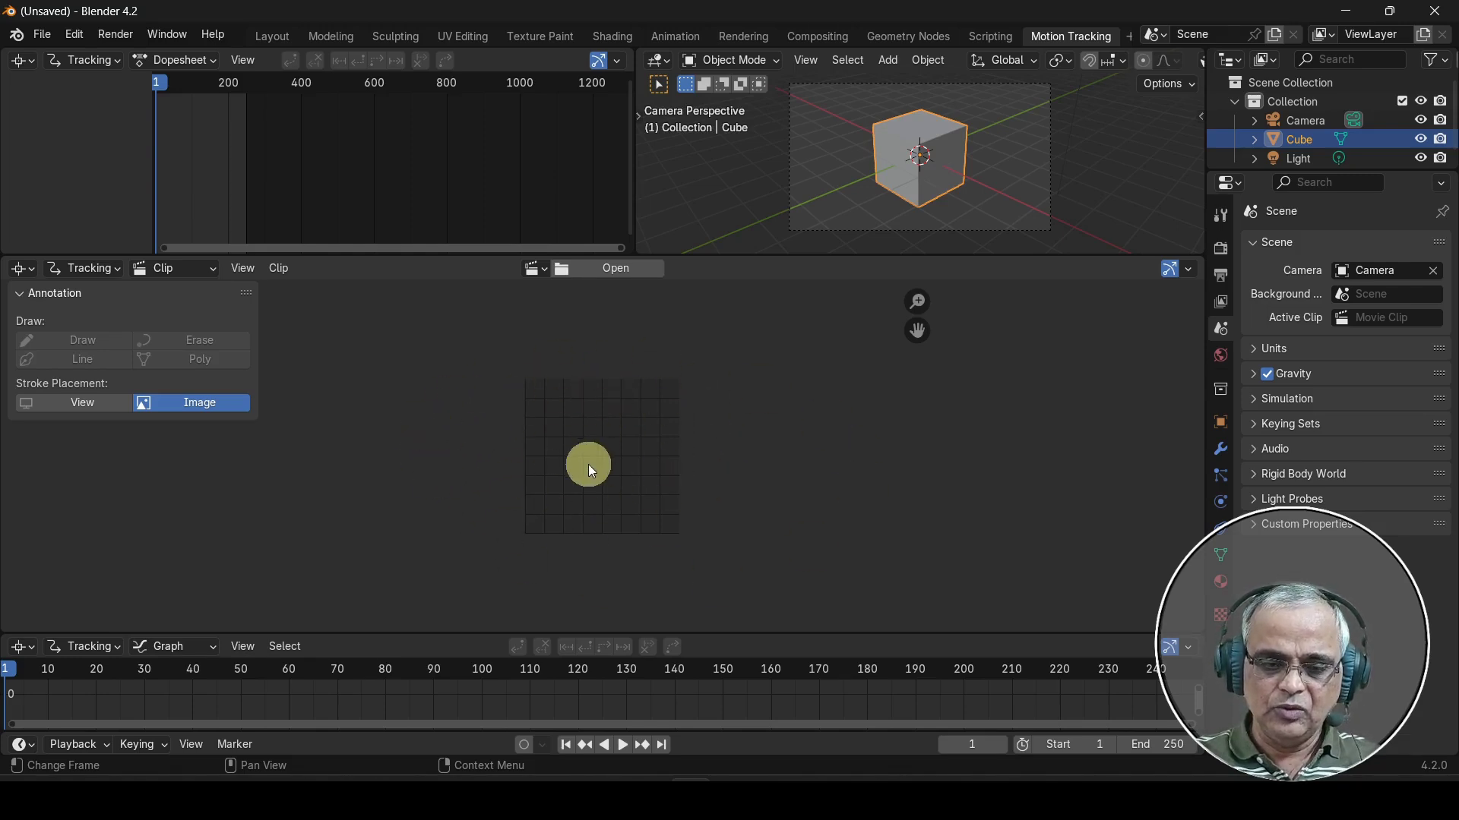
Load 20241025_122247.mp4 from the ref_videos folder into the movie clip editor and put the file window away.
{"action": "mouse_move", "coordinate": [642, 802]}
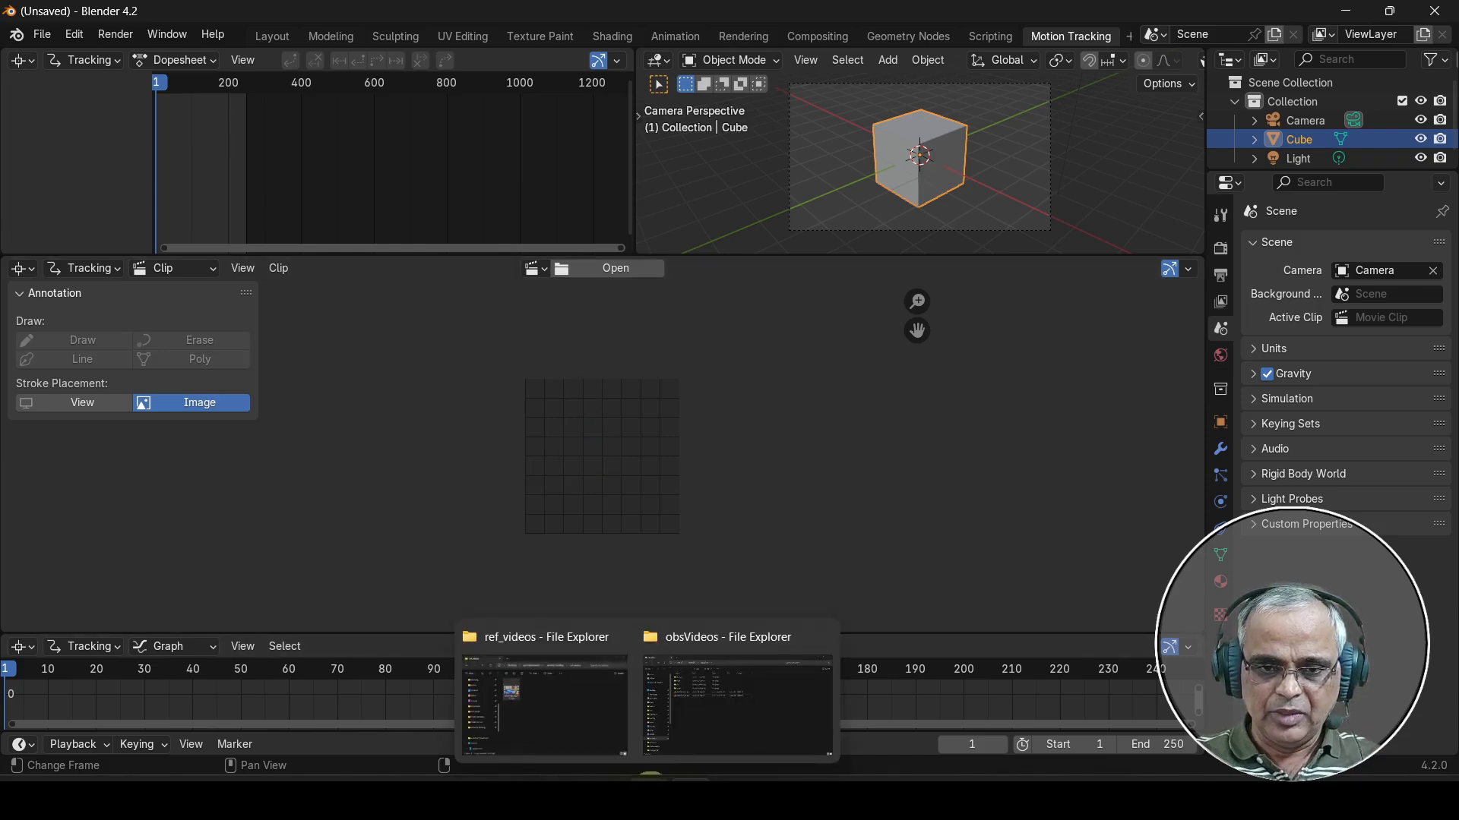
{"action": "left_click", "coordinate": [560, 713]}
{"action": "left_click_drag", "start_coordinate": [619, 111], "coordinate": [1124, 120]}
{"action": "left_click", "coordinate": [981, 300]}
{"action": "left_click_drag", "start_coordinate": [991, 304], "coordinate": [535, 467]}
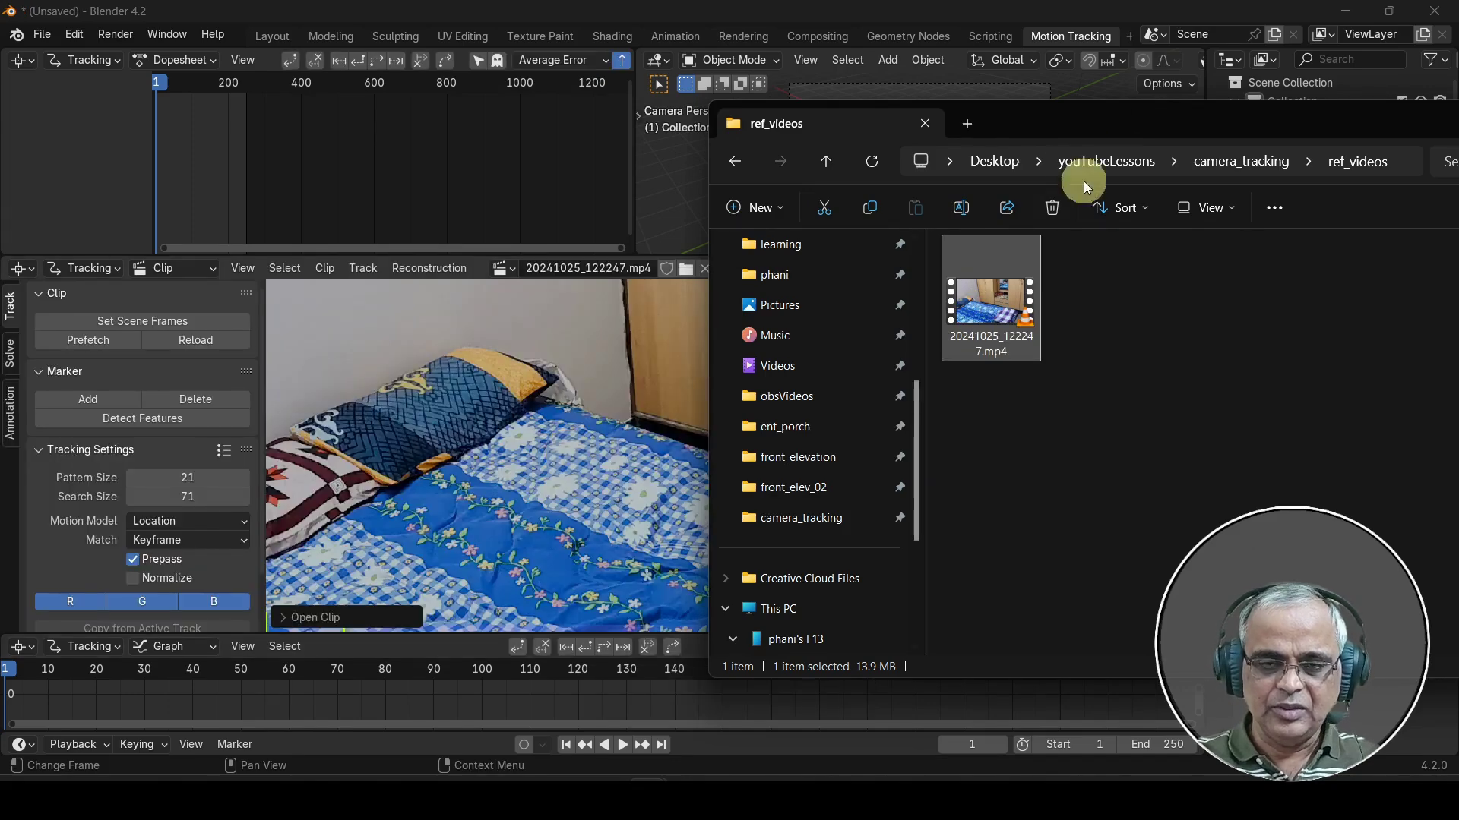
{"action": "left_click_drag", "start_coordinate": [1132, 125], "coordinate": [562, 198]}
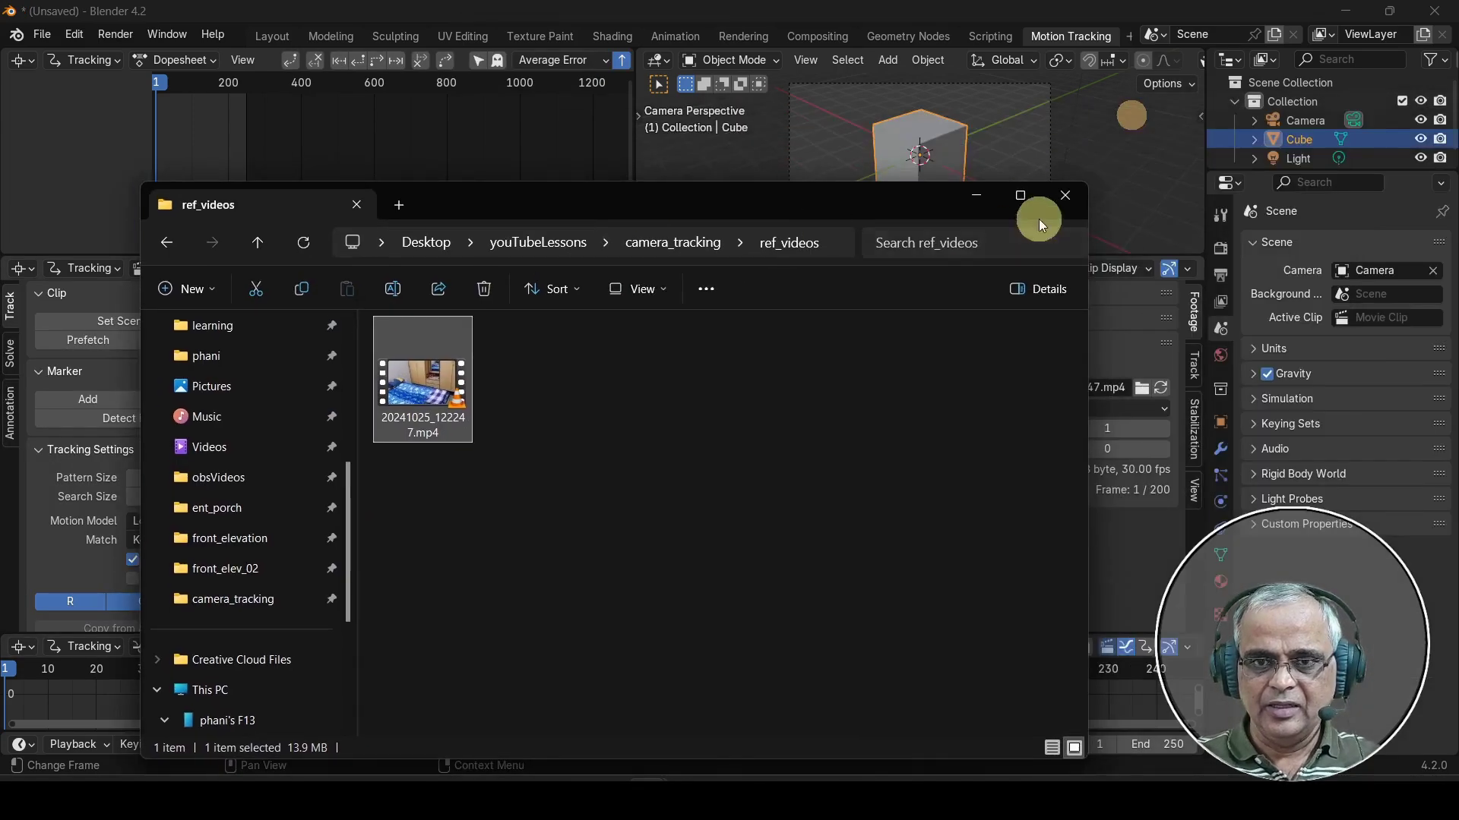
{"action": "left_click", "coordinate": [980, 196]}
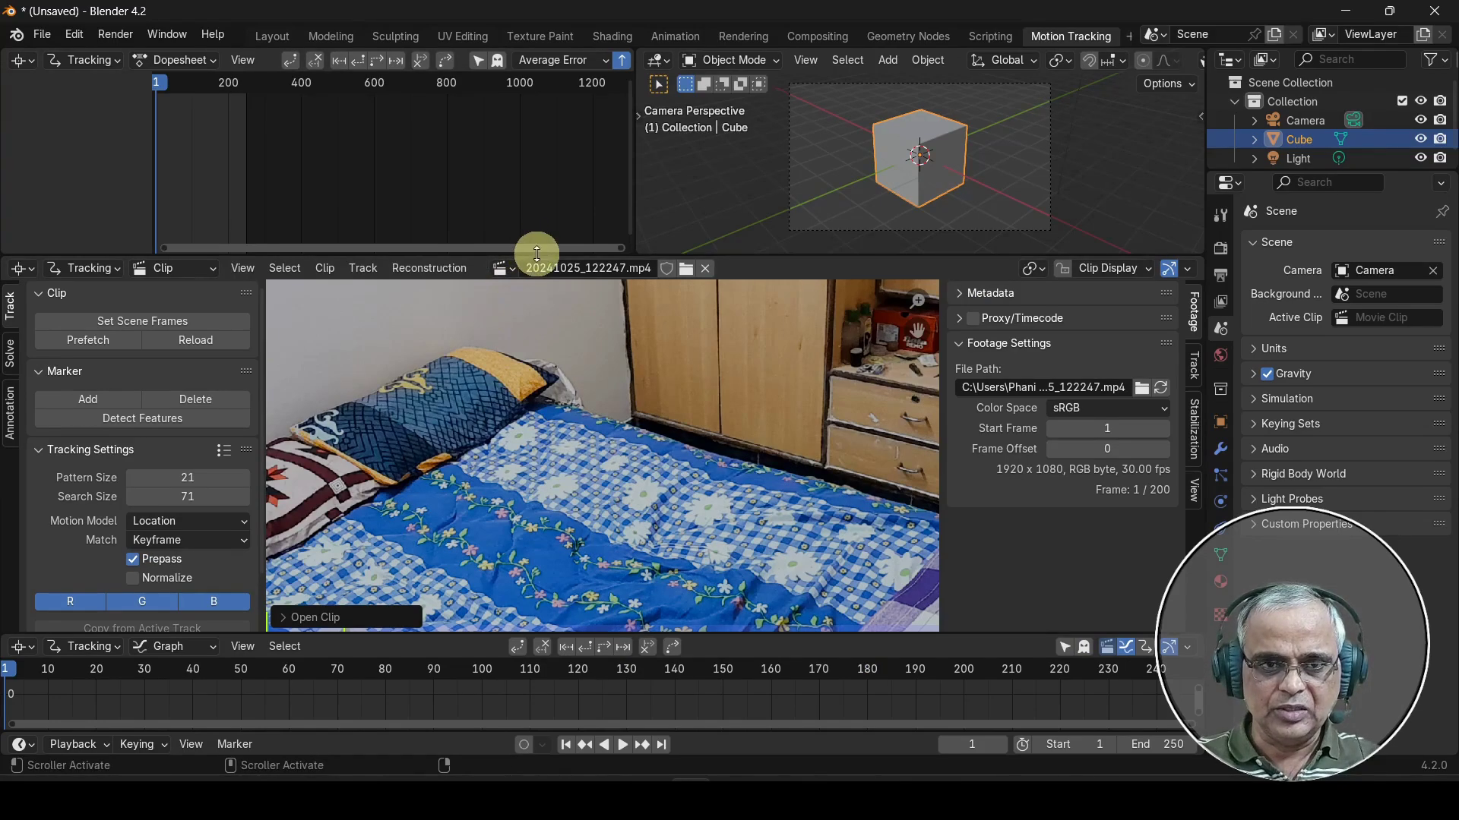
Enlarge the movie clip editor to nearly the full workspace height and fit the whole footage frame in it.
{"action": "left_click_drag", "start_coordinate": [538, 257], "coordinate": [567, 195]}
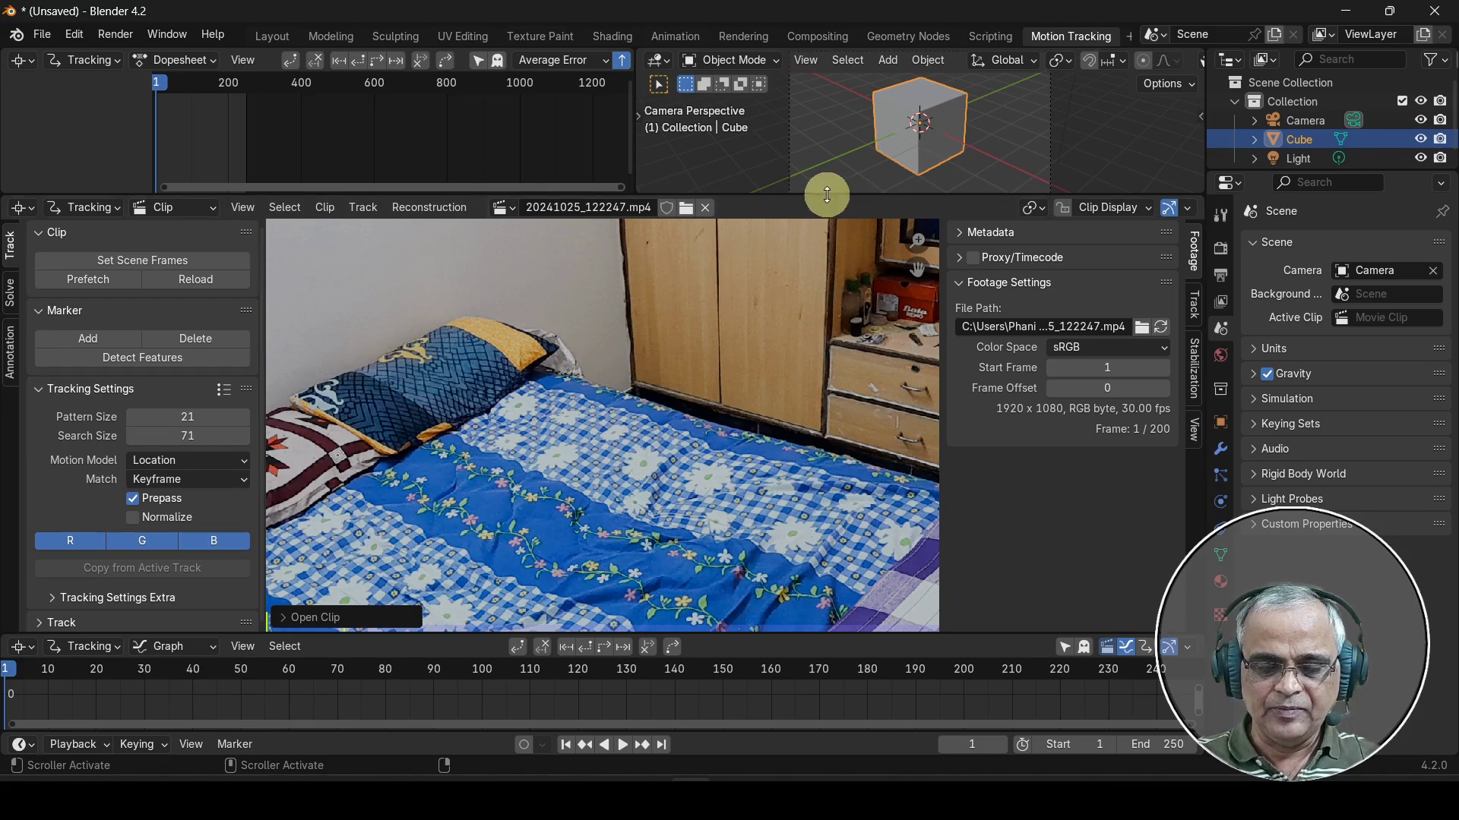
{"action": "left_click_drag", "start_coordinate": [827, 195], "coordinate": [840, 76]}
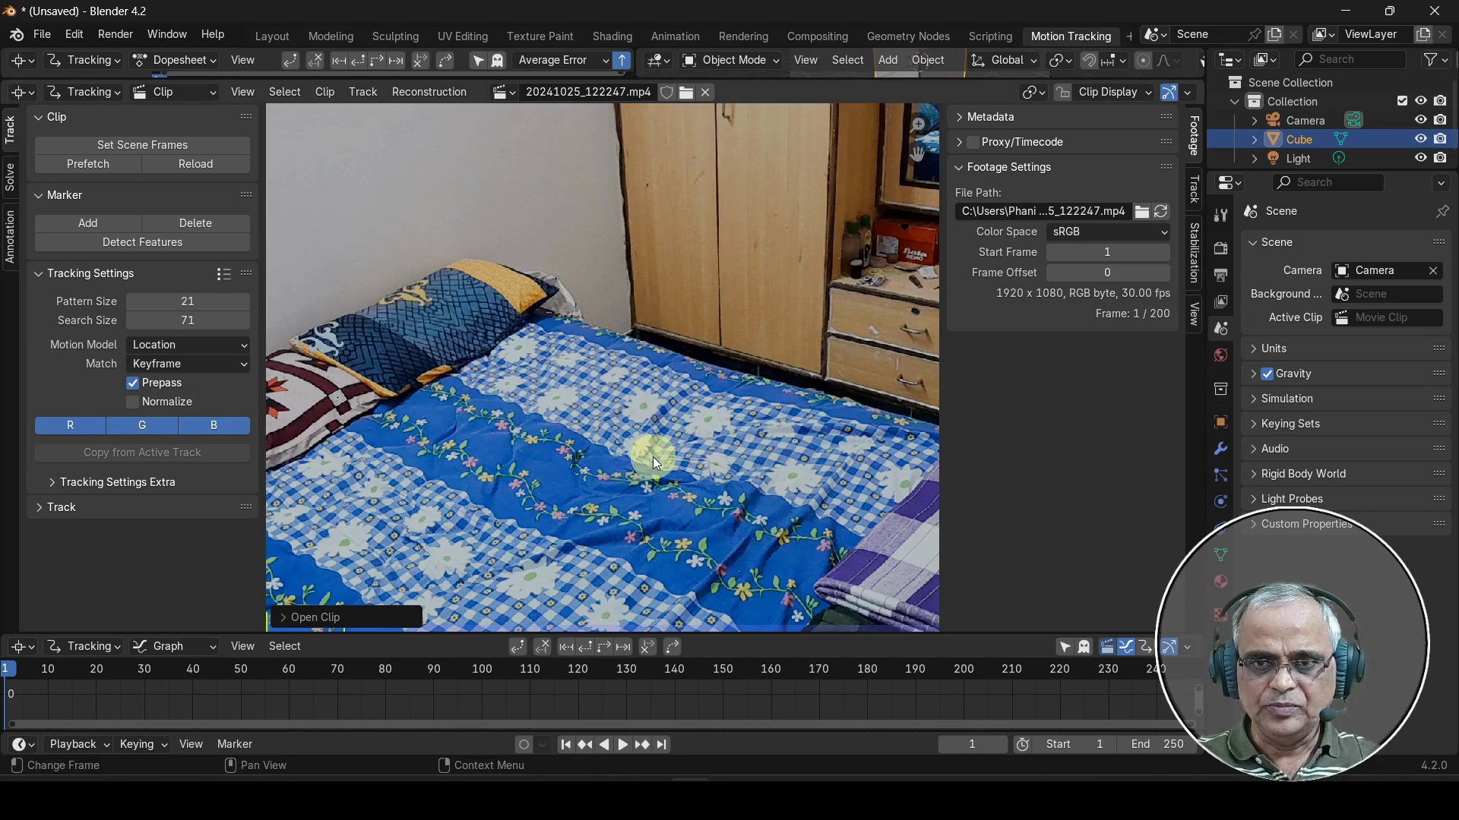
{"action": "key", "text": "f"}
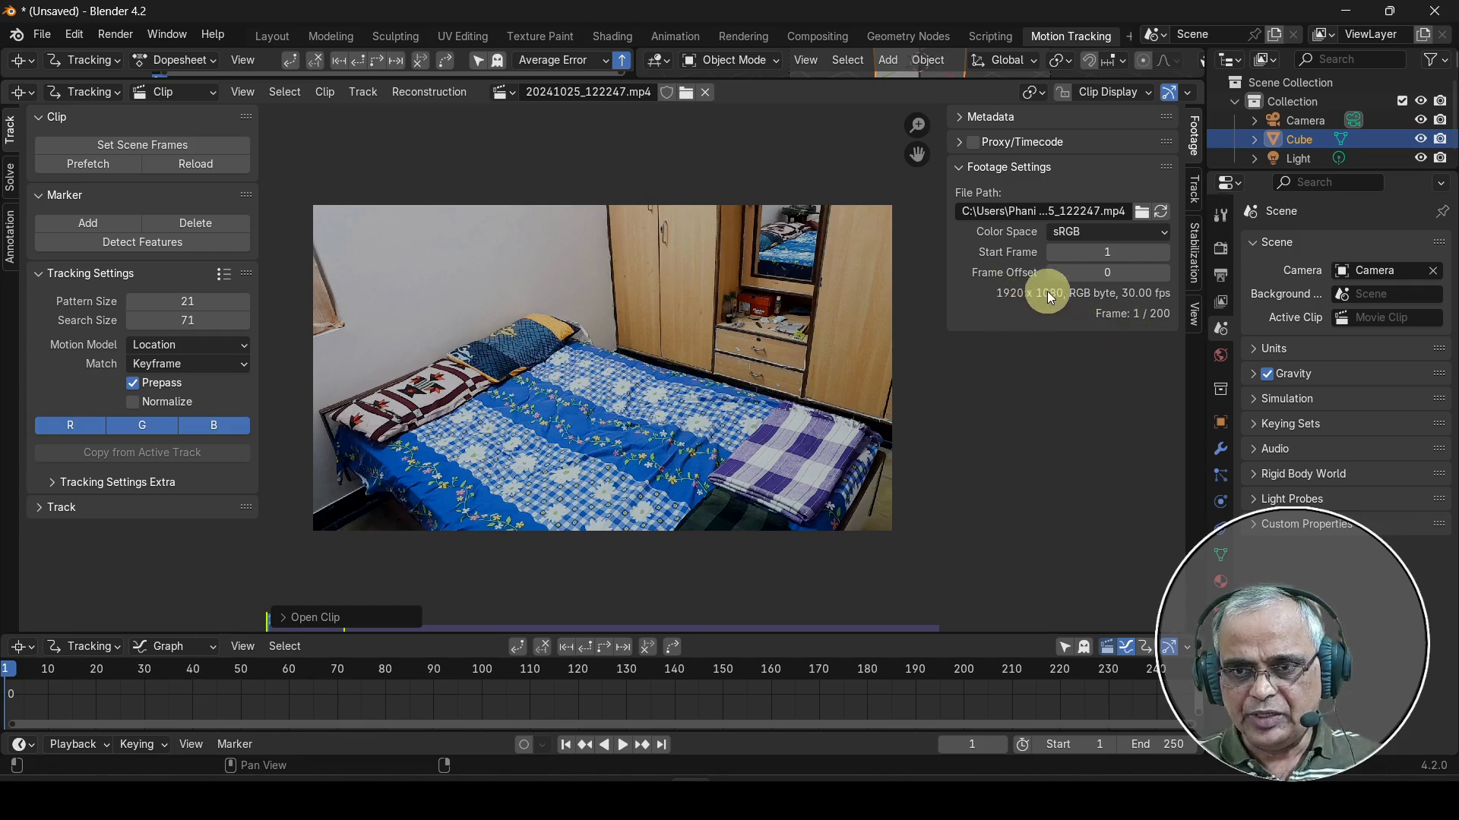
Set the scene's output frame rate to 30 fps and match the scene frame range to the clip.
{"action": "left_click", "coordinate": [1221, 276]}
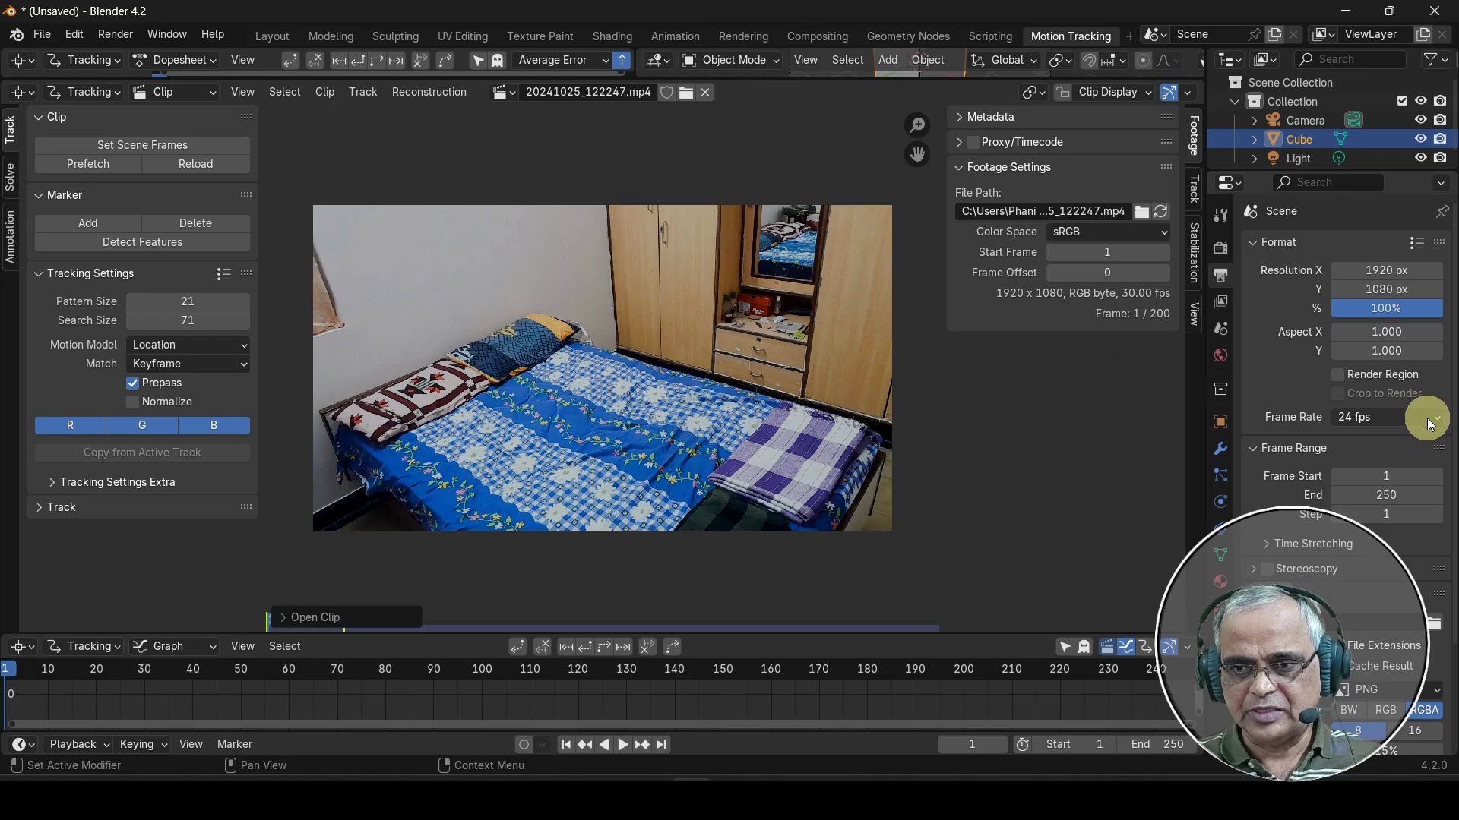
{"action": "left_click", "coordinate": [1389, 419]}
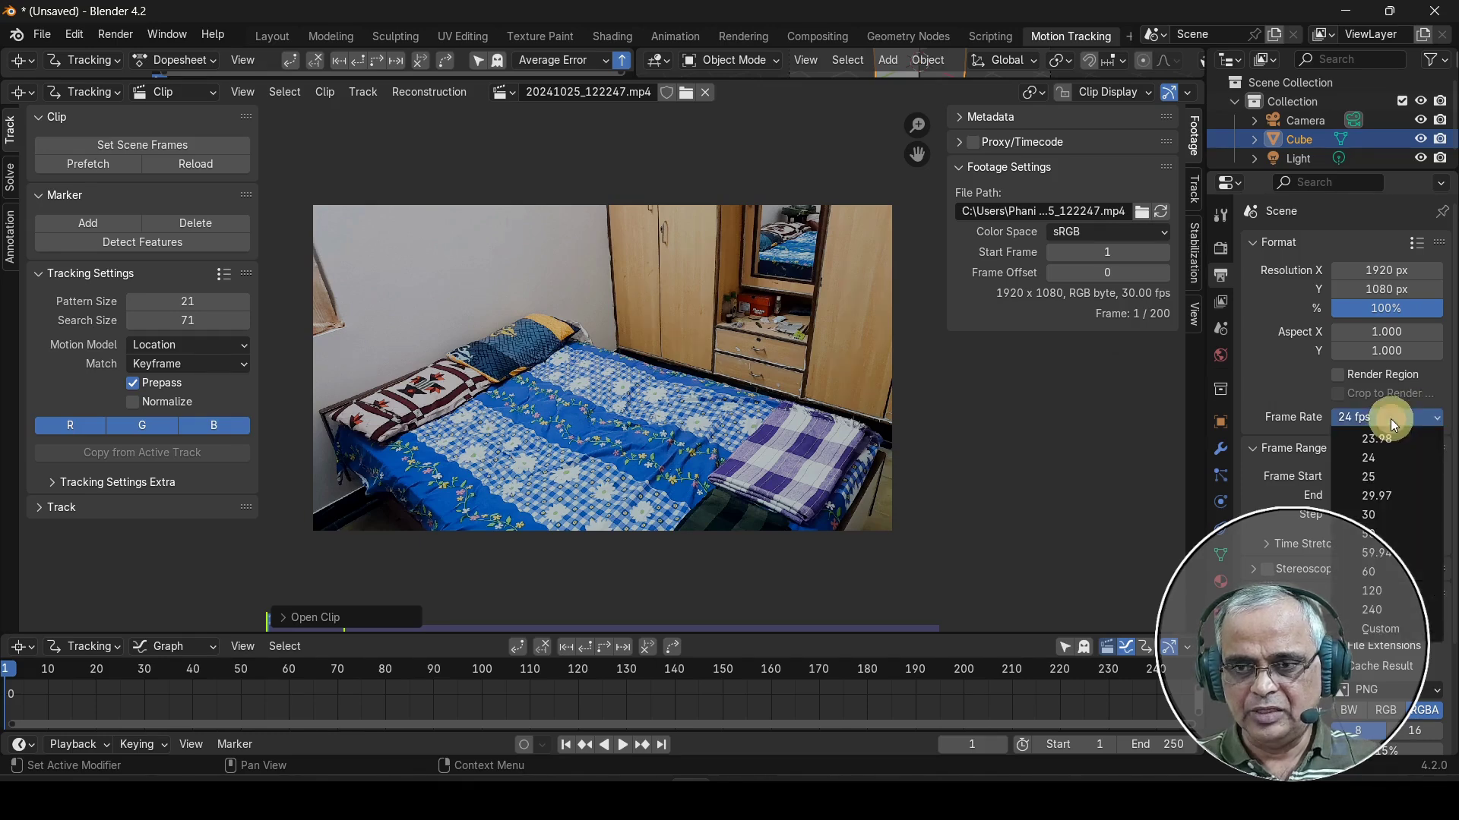
{"action": "left_click", "coordinate": [1410, 512]}
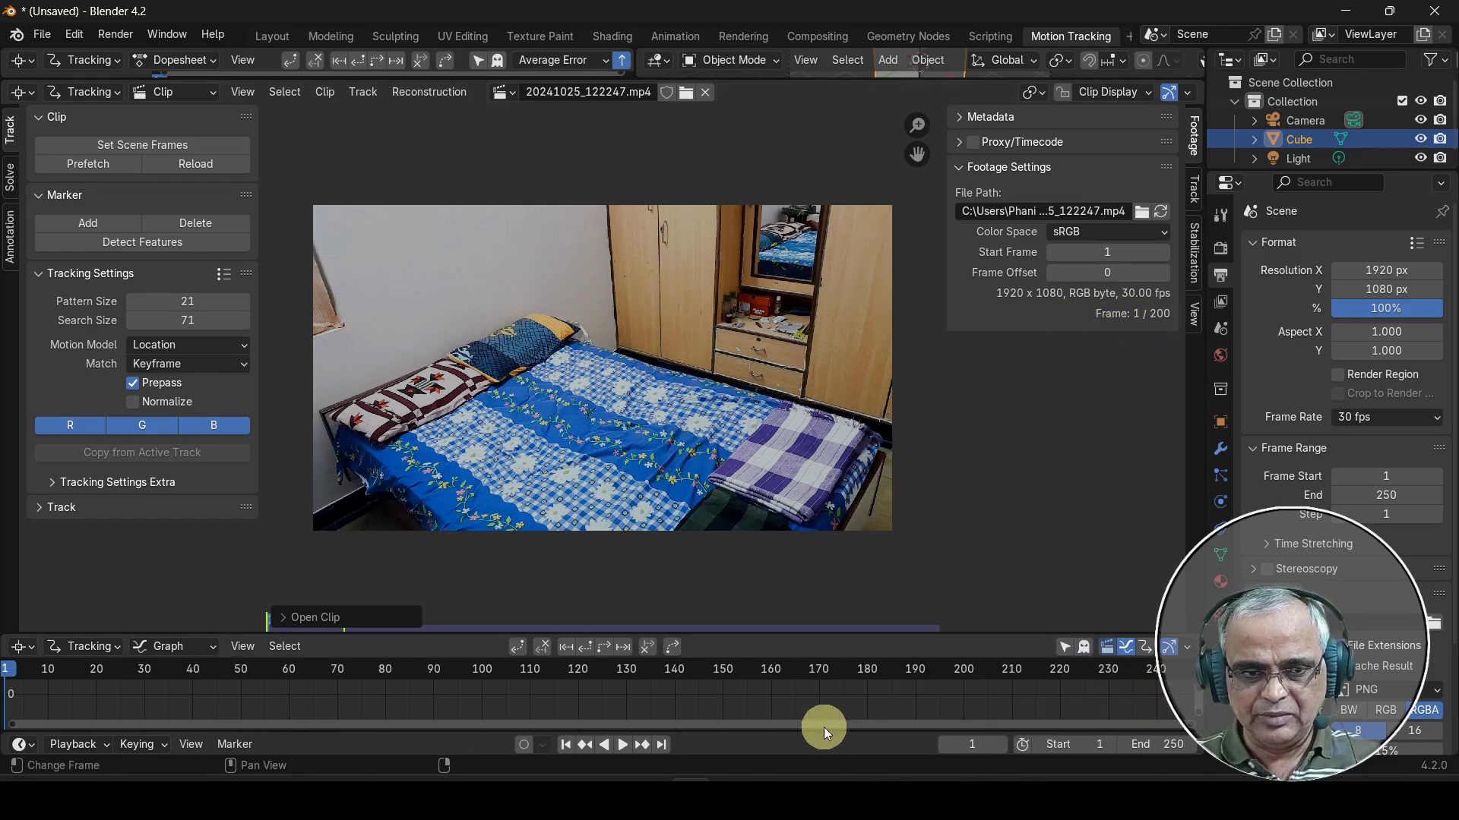
{"action": "scroll", "coordinate": [781, 708], "scroll_direction": "down", "scroll_amount": 1}
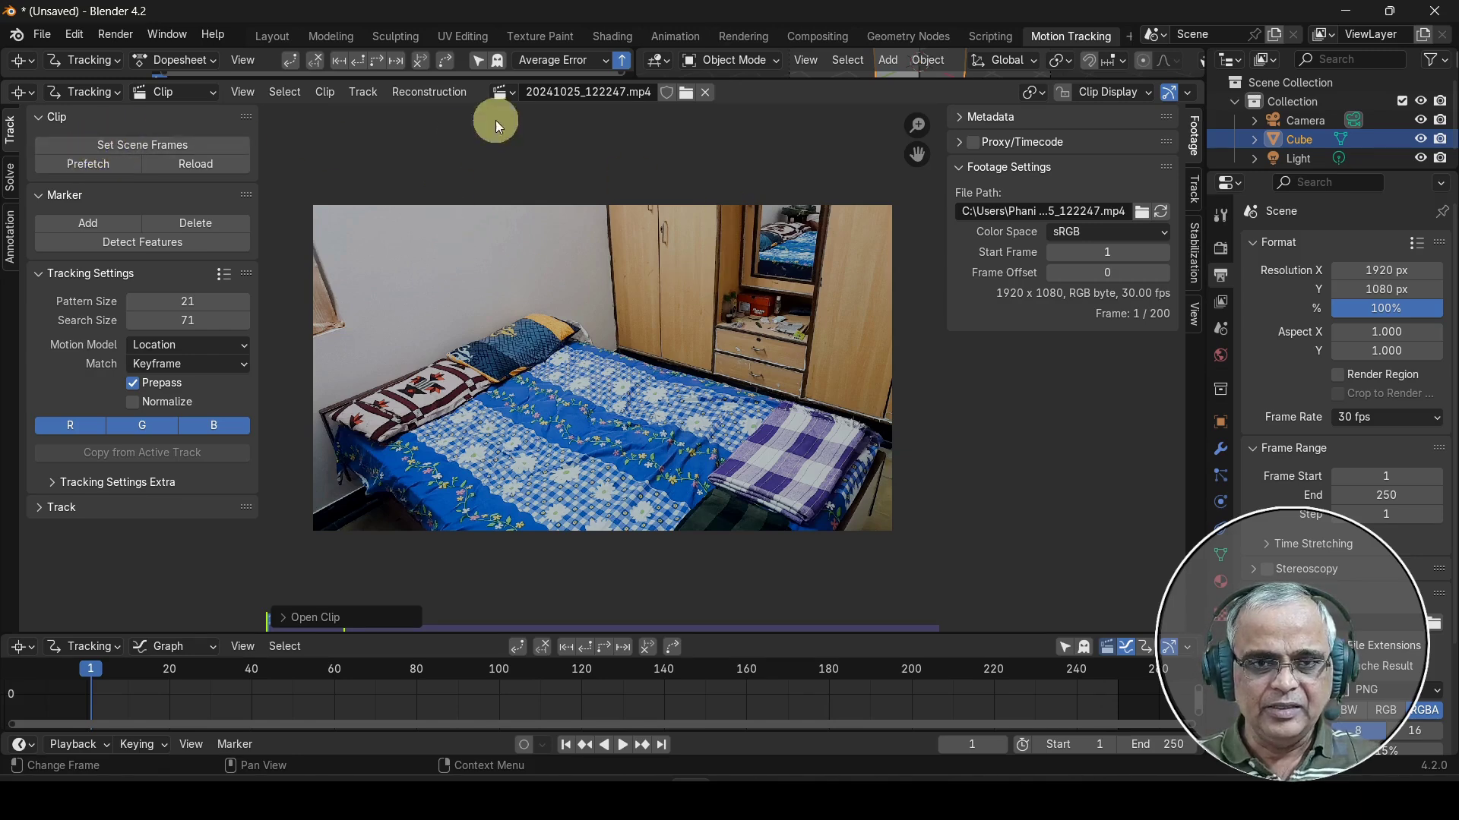
{"action": "left_click", "coordinate": [143, 143]}
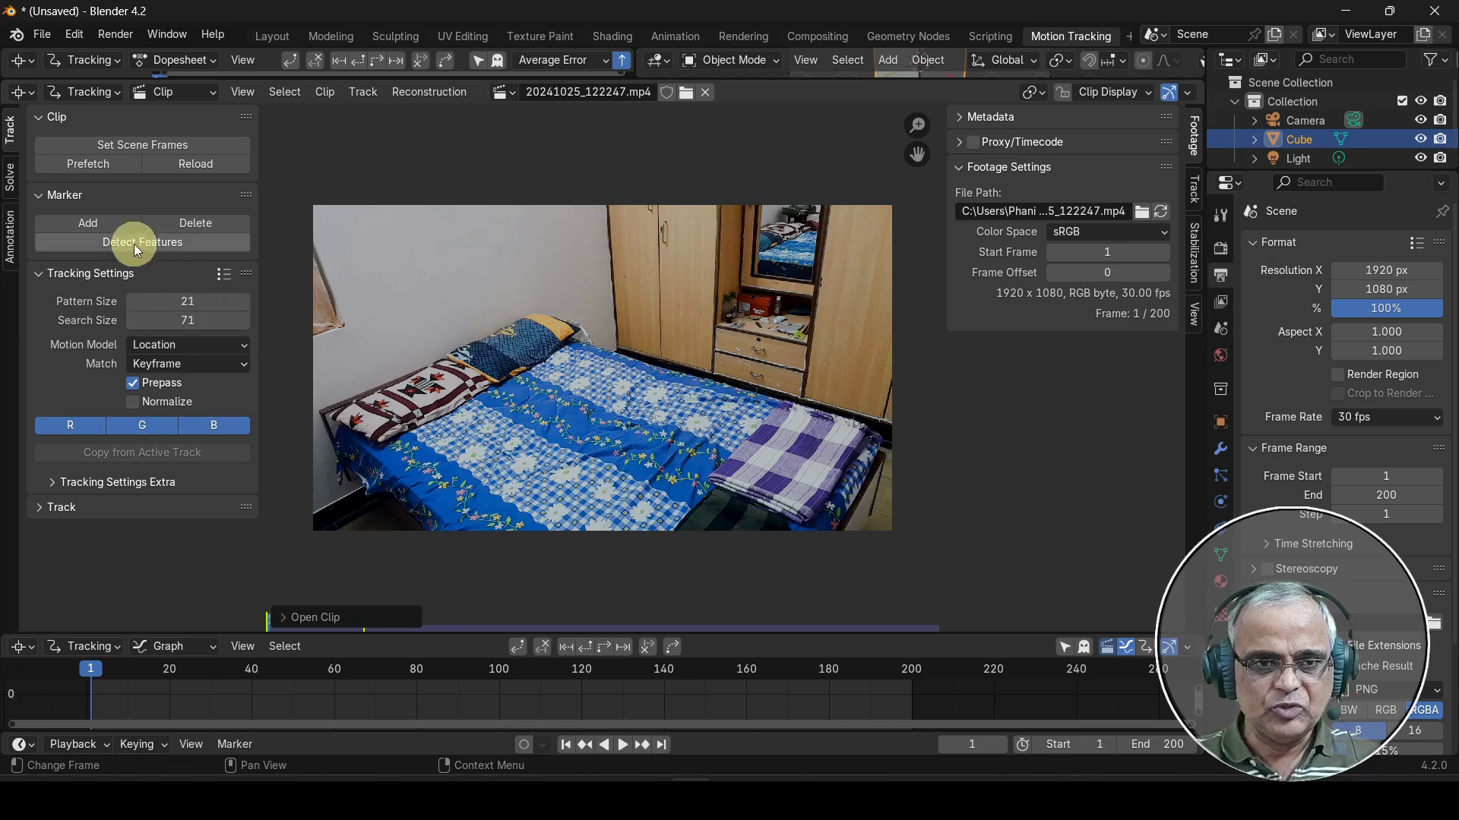
Place a trial tracking marker on the folded checked blanket and delete it.
{"action": "left_click", "coordinate": [85, 223]}
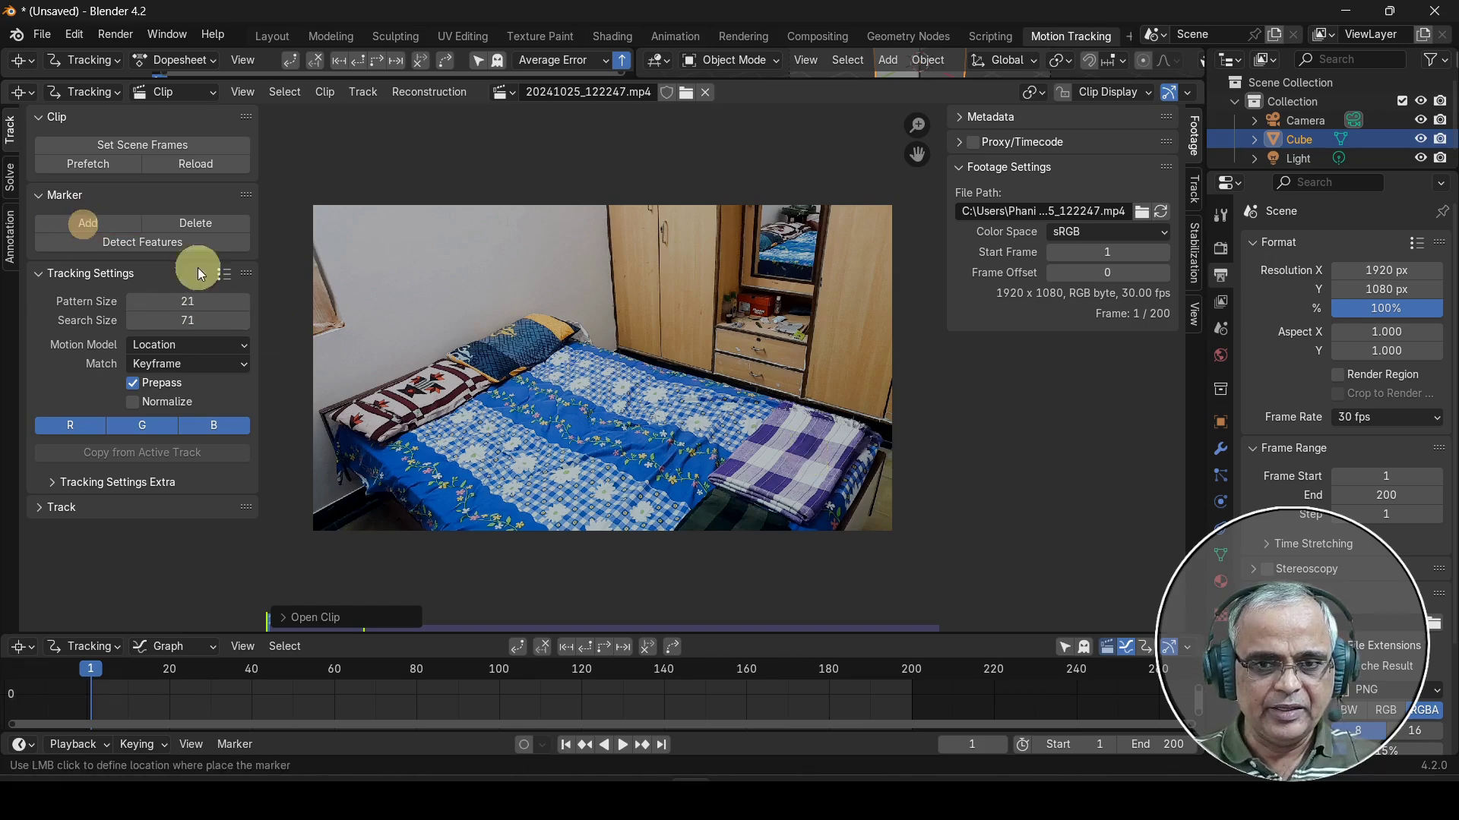
{"action": "left_click", "coordinate": [805, 458]}
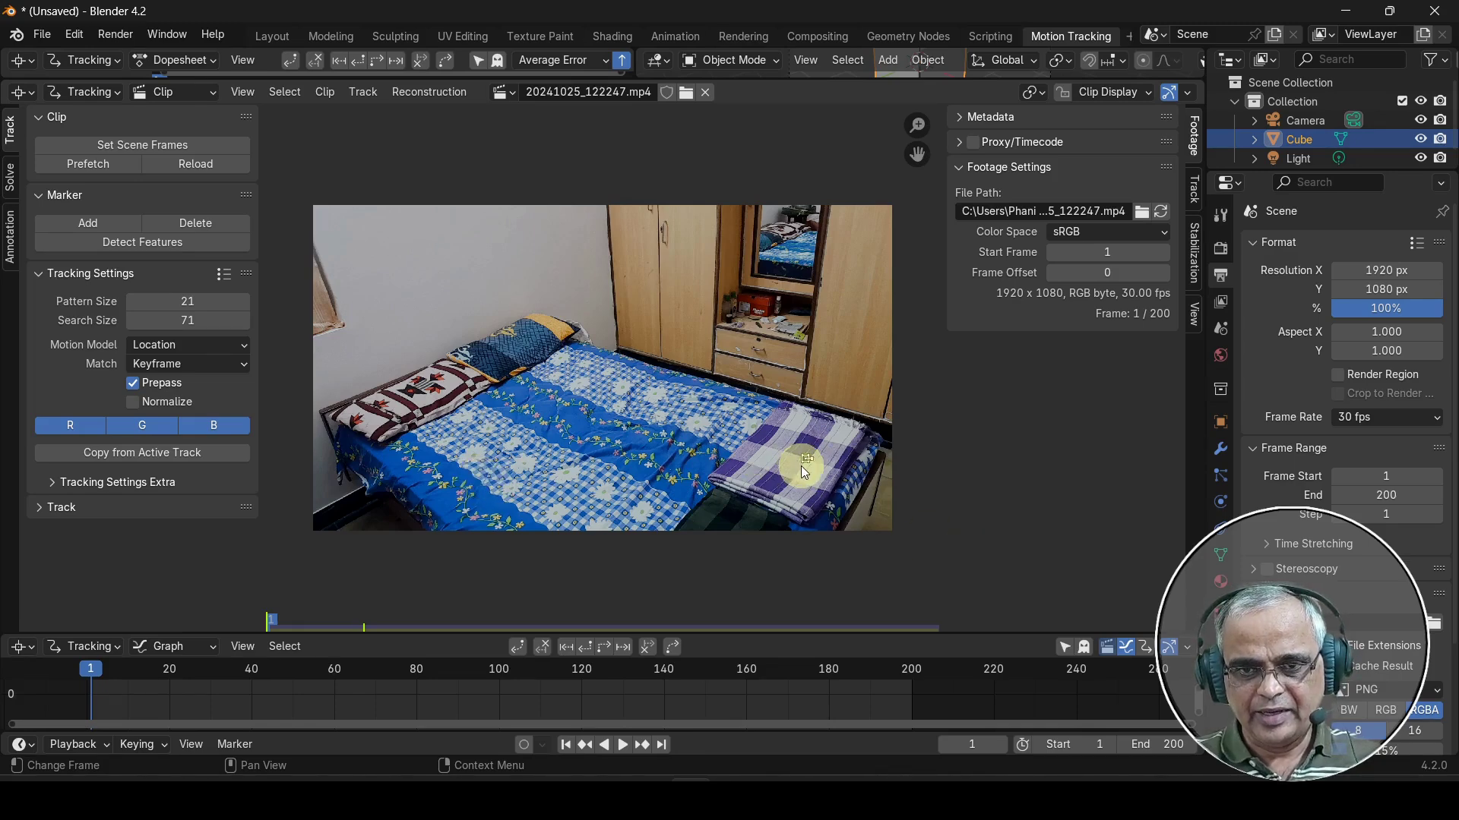
{"action": "scroll", "coordinate": [804, 469], "scroll_direction": "up", "scroll_amount": 6}
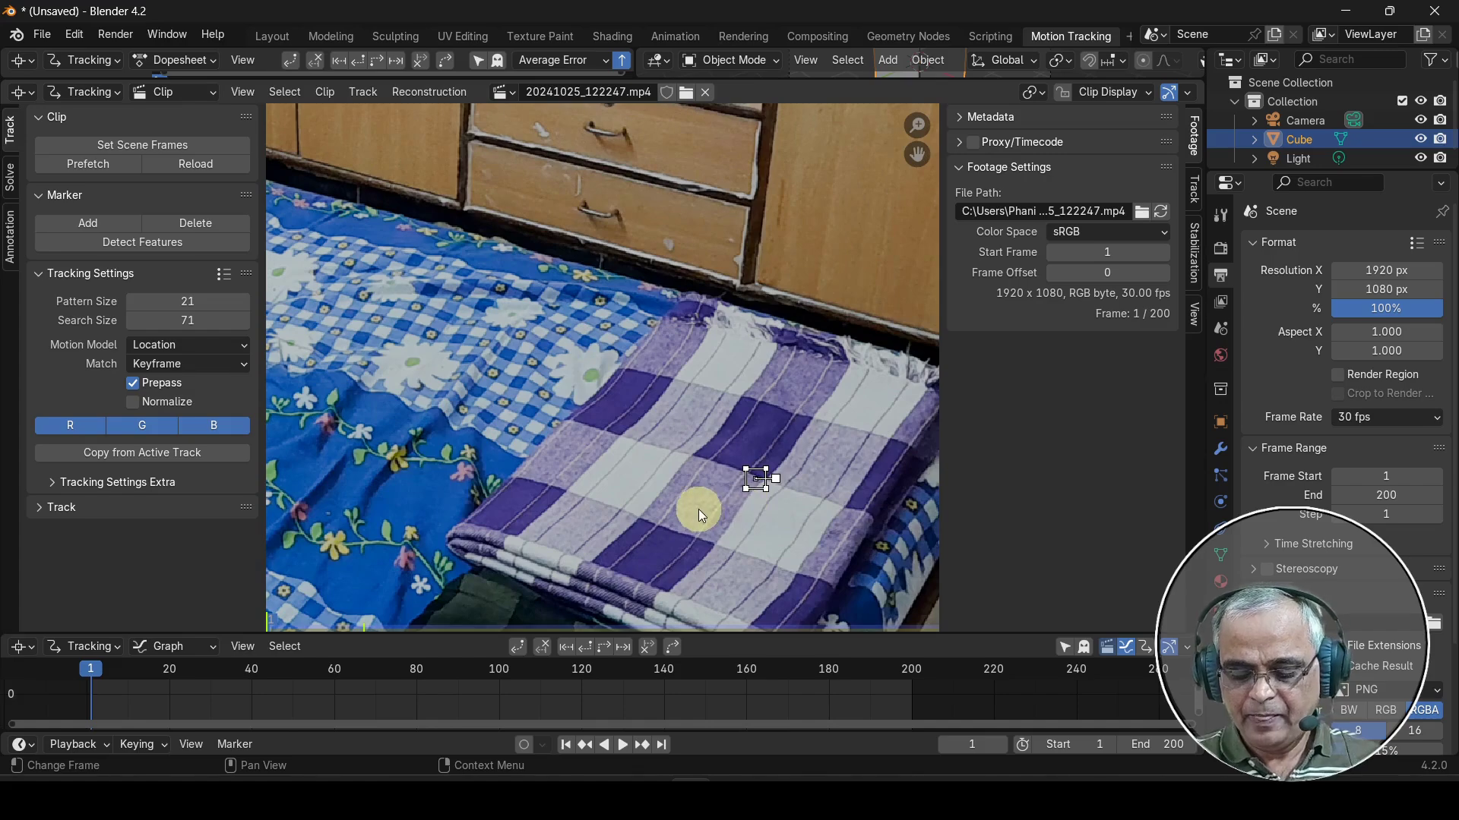
{"action": "key", "text": "x"}
{"action": "left_click", "coordinate": [667, 512]}
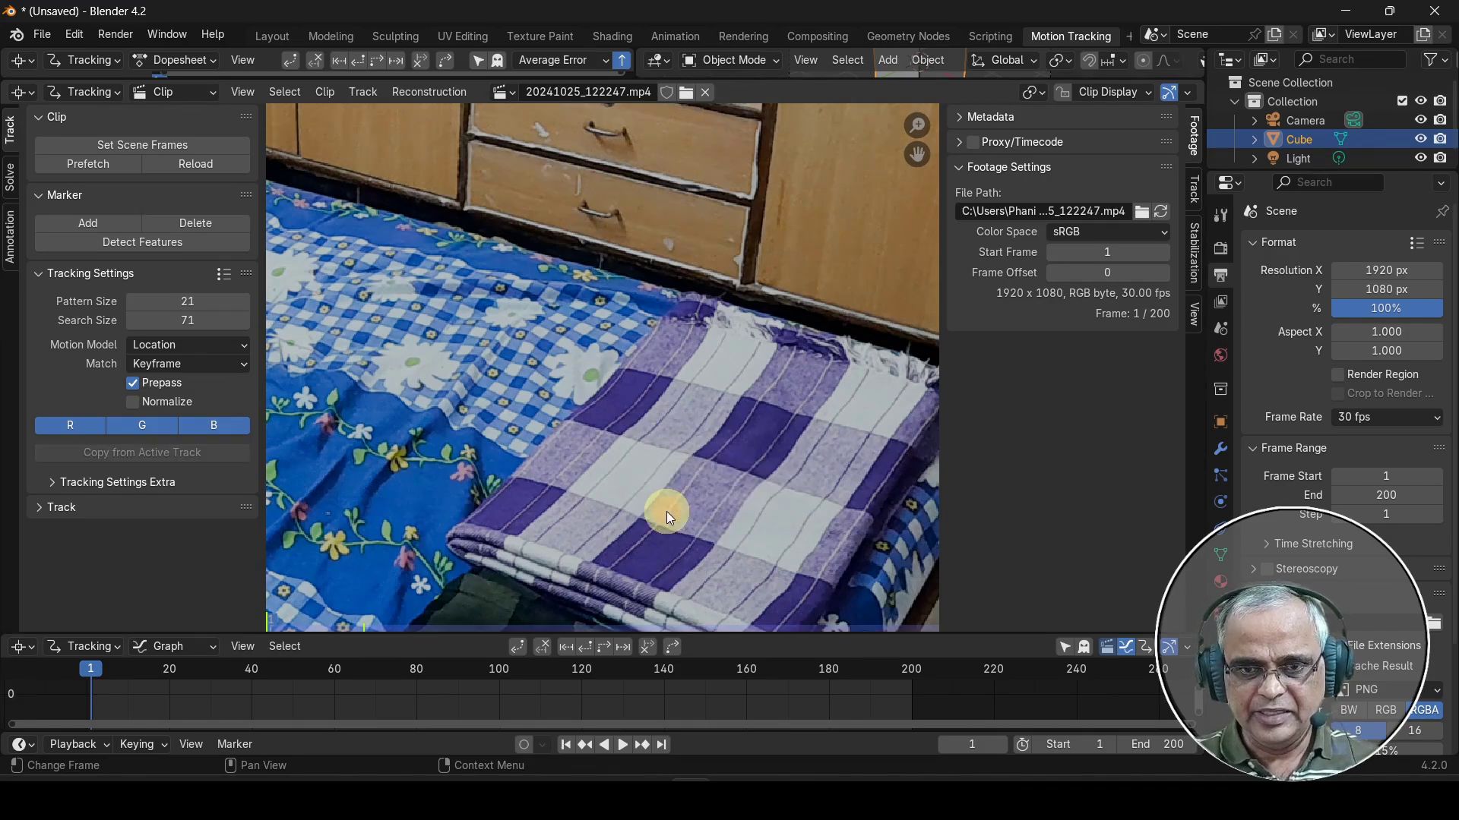
{"action": "scroll", "coordinate": [759, 509], "scroll_direction": "down", "scroll_amount": 8}
{"action": "scroll", "coordinate": [625, 458], "scroll_direction": "up", "scroll_amount": 1}
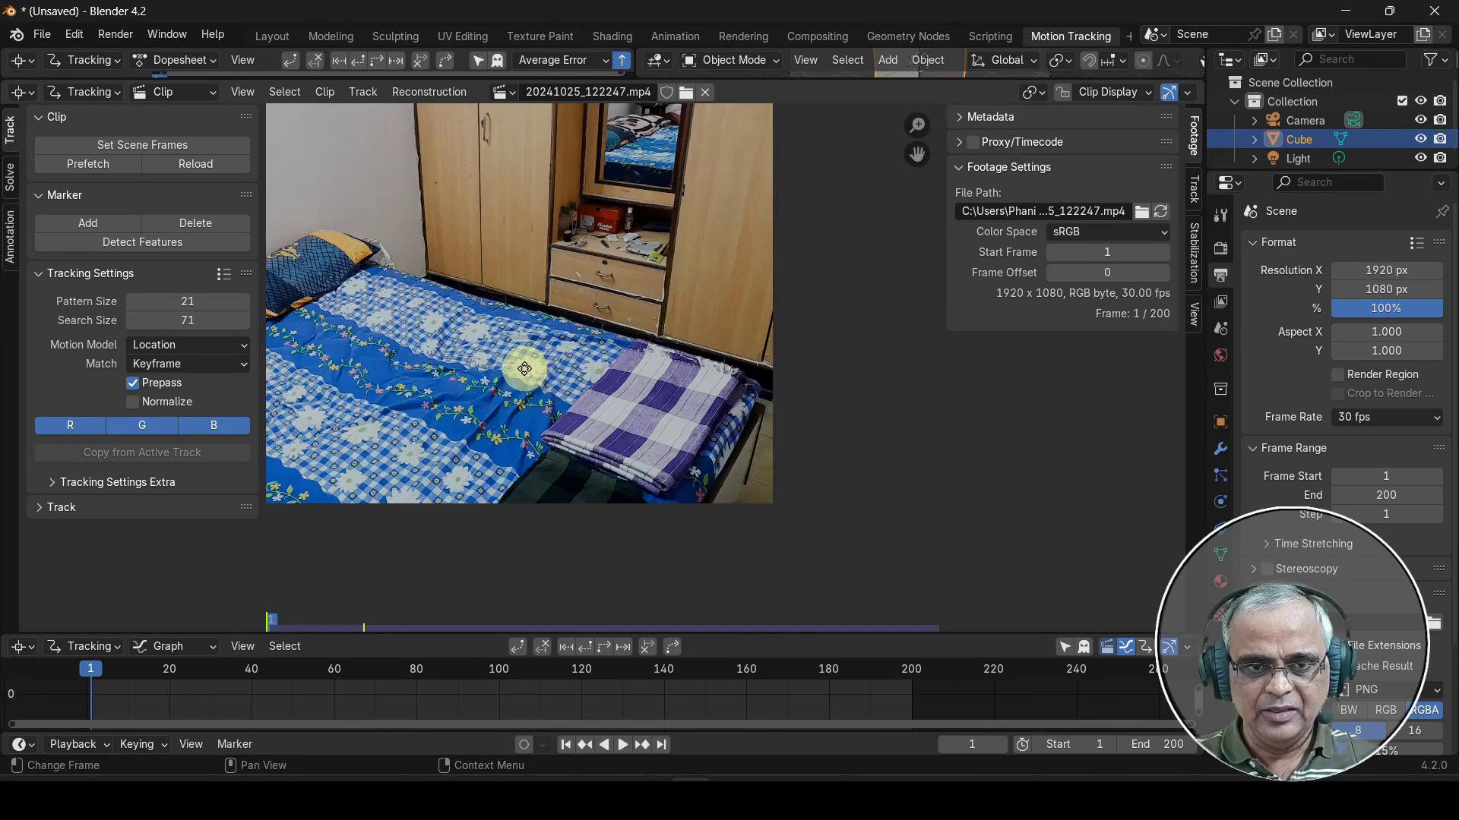
{"action": "middle_click_drag", "start_coordinate": [524, 368], "coordinate": [774, 422]}
{"action": "scroll", "coordinate": [774, 423], "scroll_direction": "down", "scroll_amount": 1}
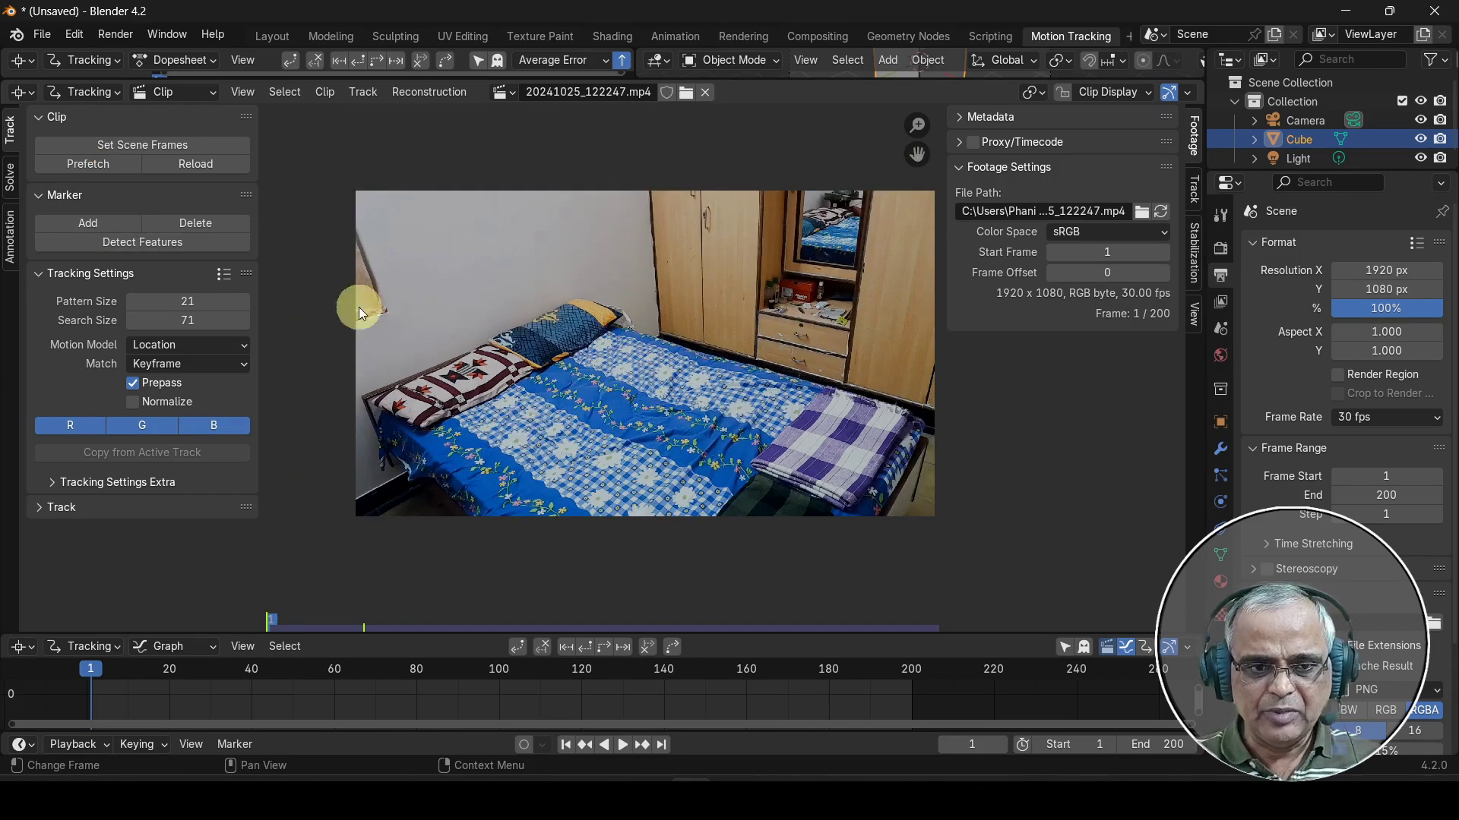
Prefetch the clip's frames into memory and move the current frame to 0.
{"action": "left_click", "coordinate": [95, 165]}
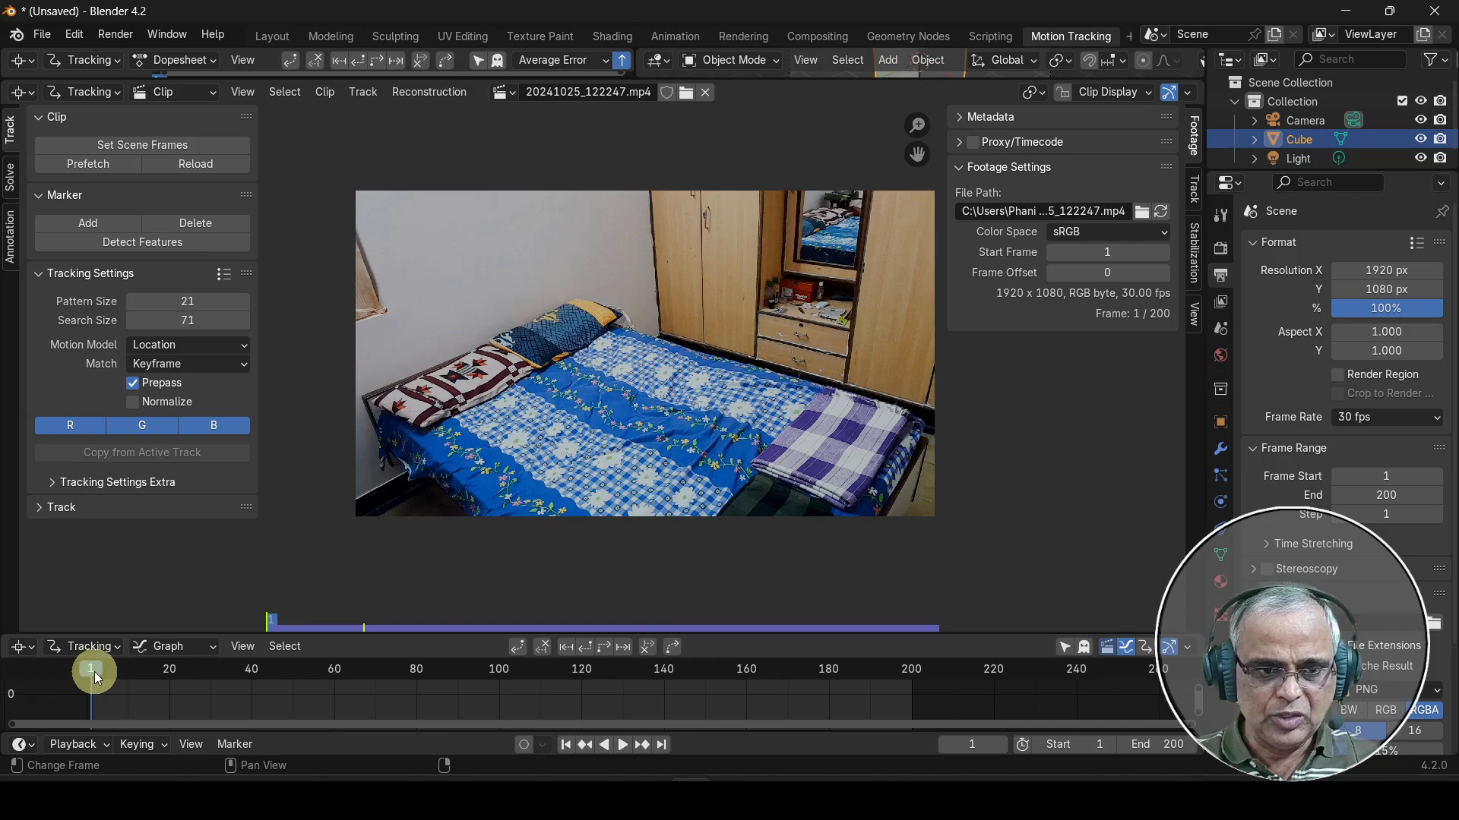
{"action": "mouse_move", "coordinate": [95, 672]}
{"action": "left_mouse_down"}
{"action": "mouse_move", "coordinate": [702, 668]}
{"action": "mouse_move", "coordinate": [887, 685]}
{"action": "mouse_move", "coordinate": [159, 693]}
{"action": "mouse_move", "coordinate": [84, 684]}
{"action": "mouse_move", "coordinate": [853, 691]}
{"action": "mouse_move", "coordinate": [45, 671]}
{"action": "mouse_move", "coordinate": [70, 669]}
{"action": "left_mouse_up"}
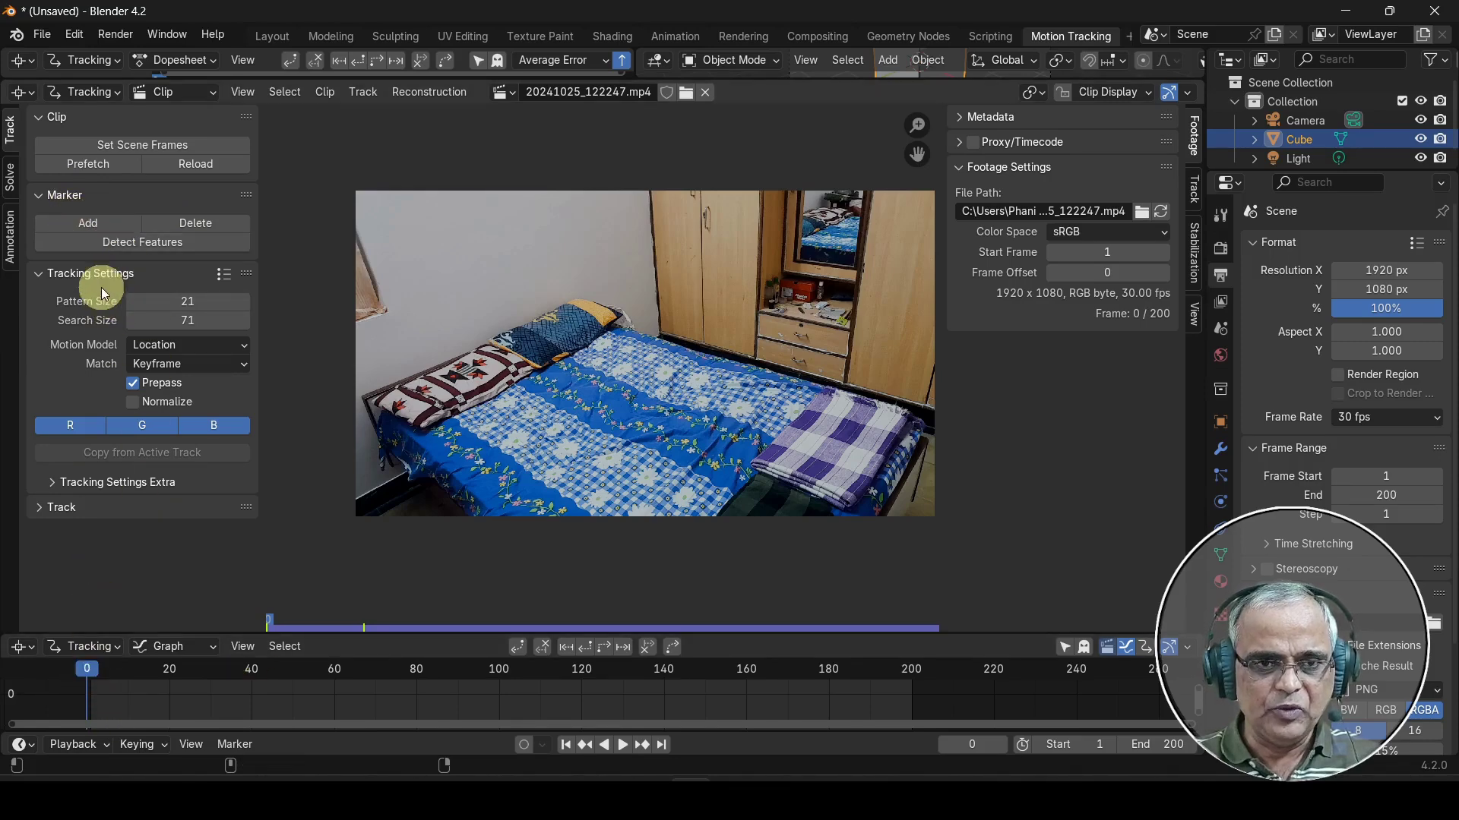
Detect features automatically on the current frame and track the resulting markers forward through the clip.
{"action": "left_click", "coordinate": [143, 241]}
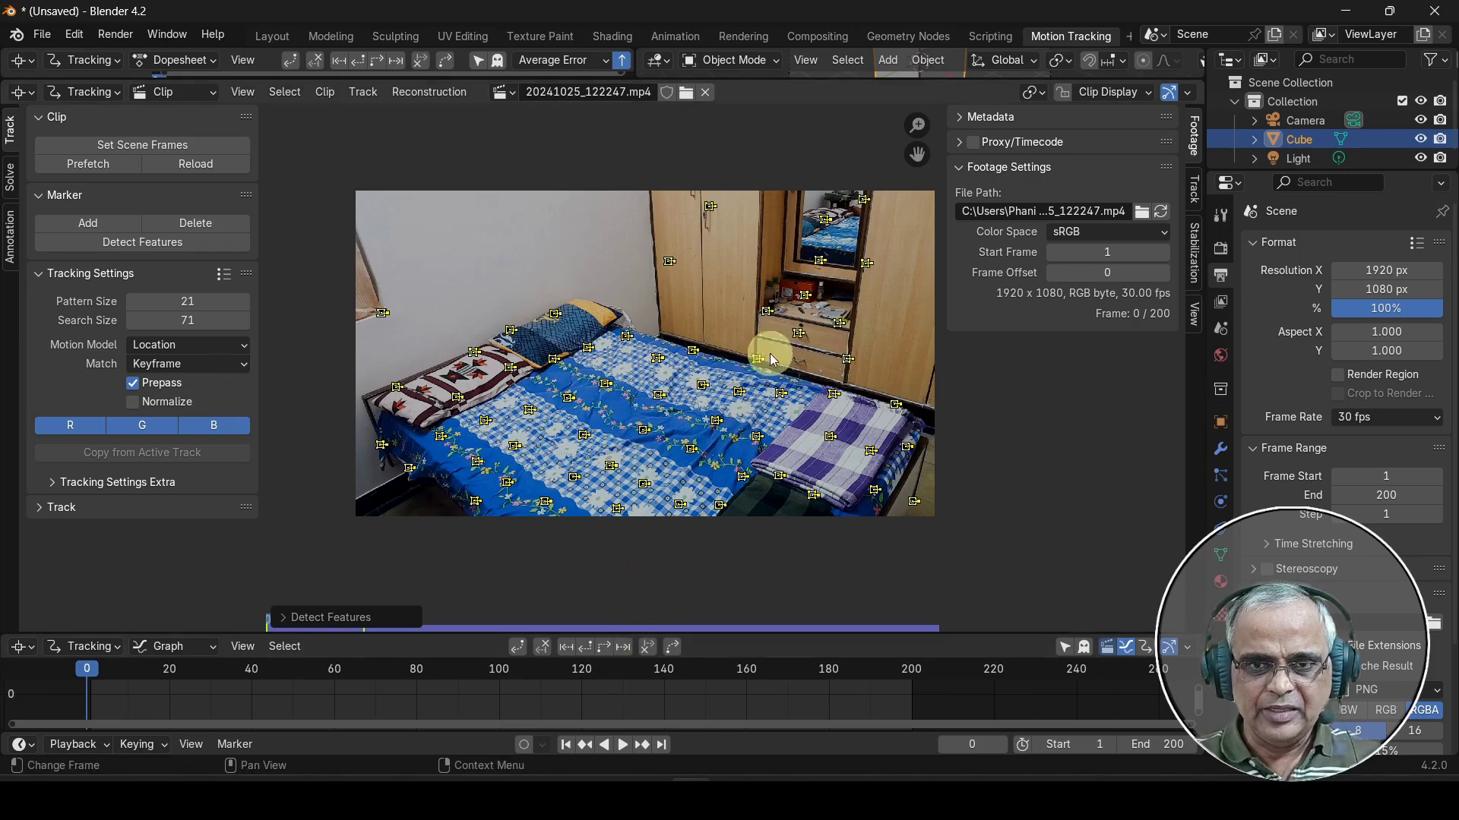
{"action": "left_click", "coordinate": [826, 219]}
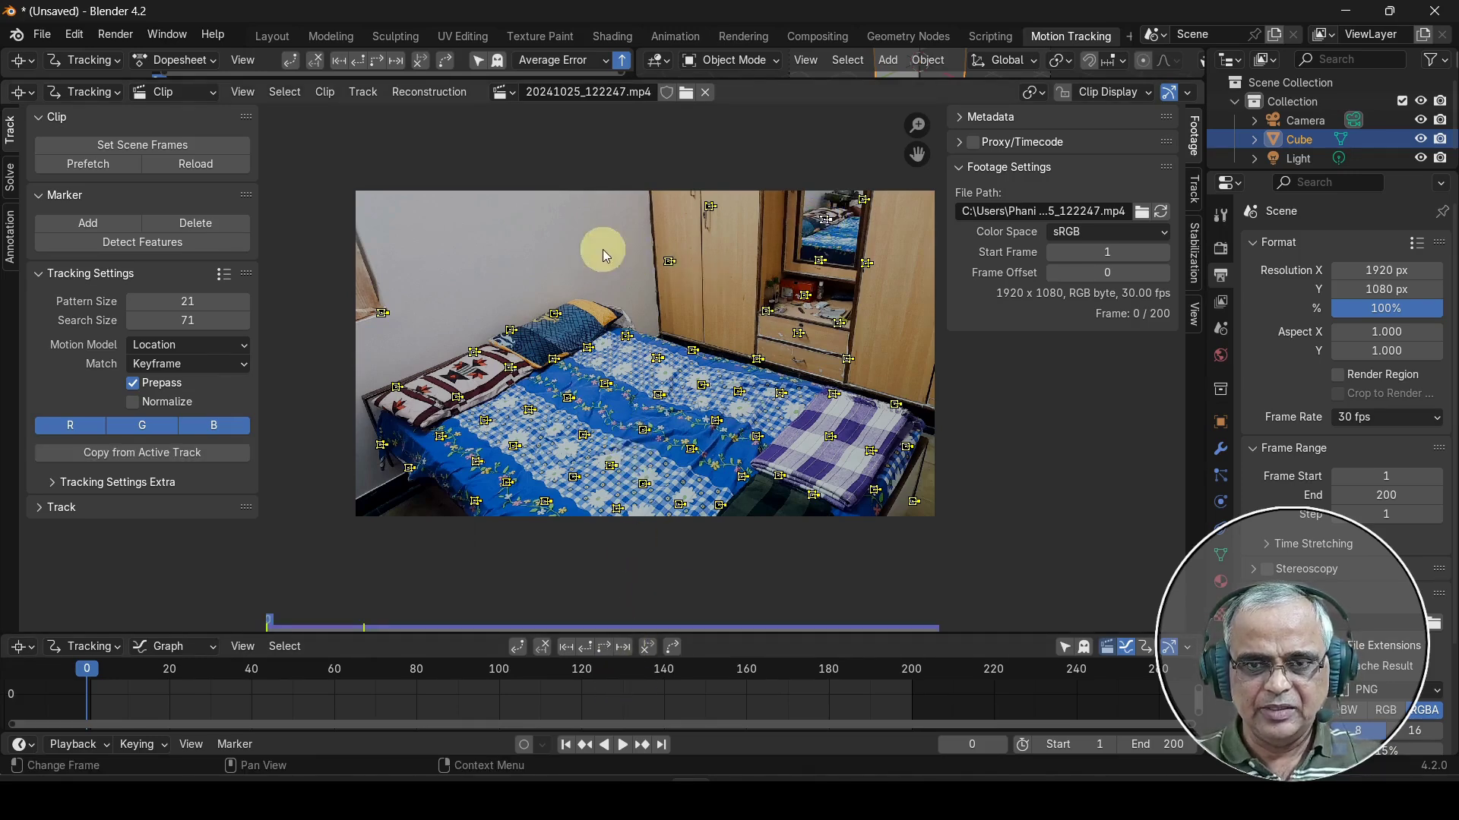
{"action": "left_click", "coordinate": [605, 647]}
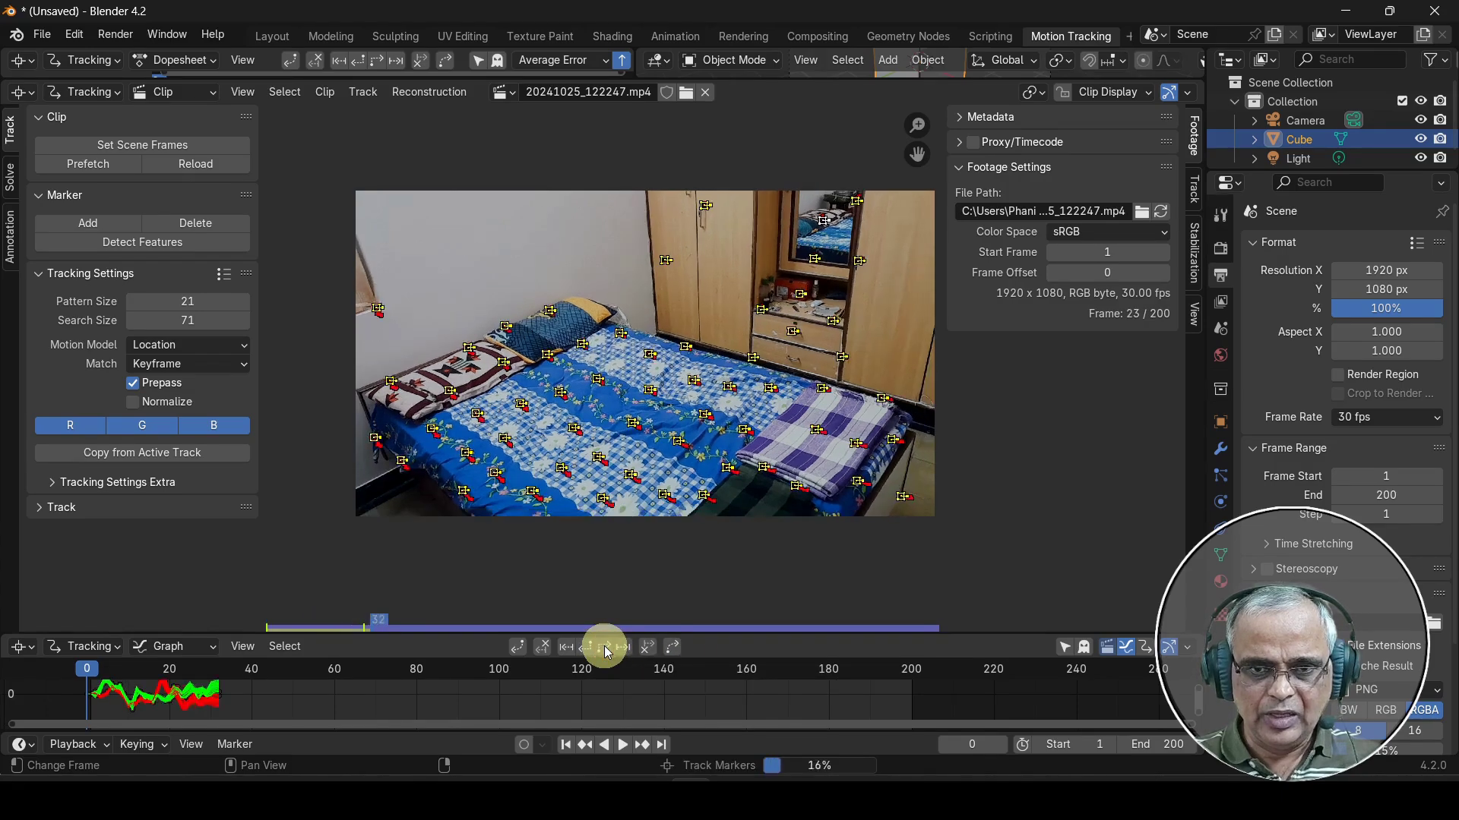
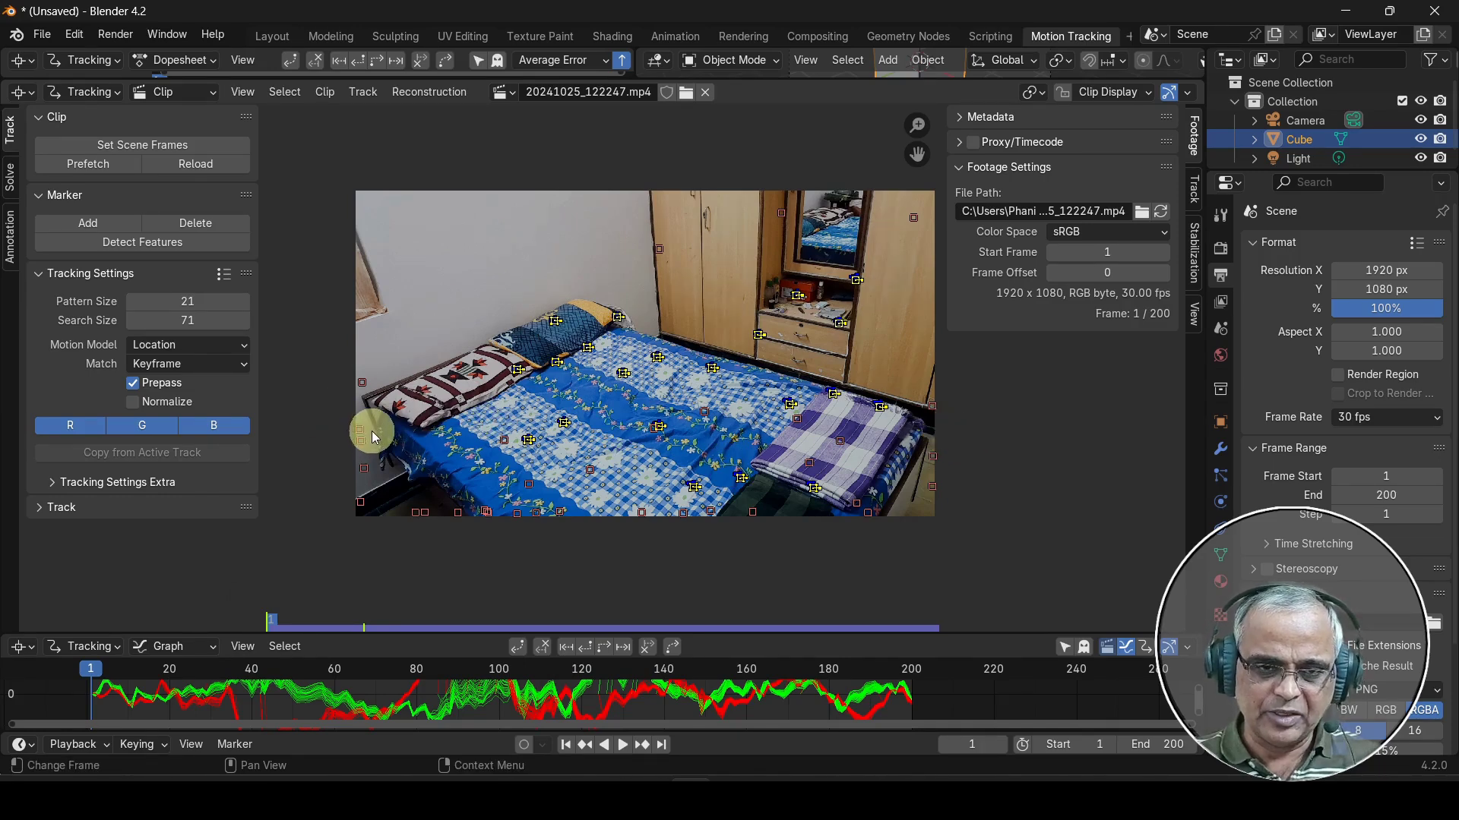
Hide the existing tracks and detect a new set of features at frame 100.
{"action": "key", "text": "h"}
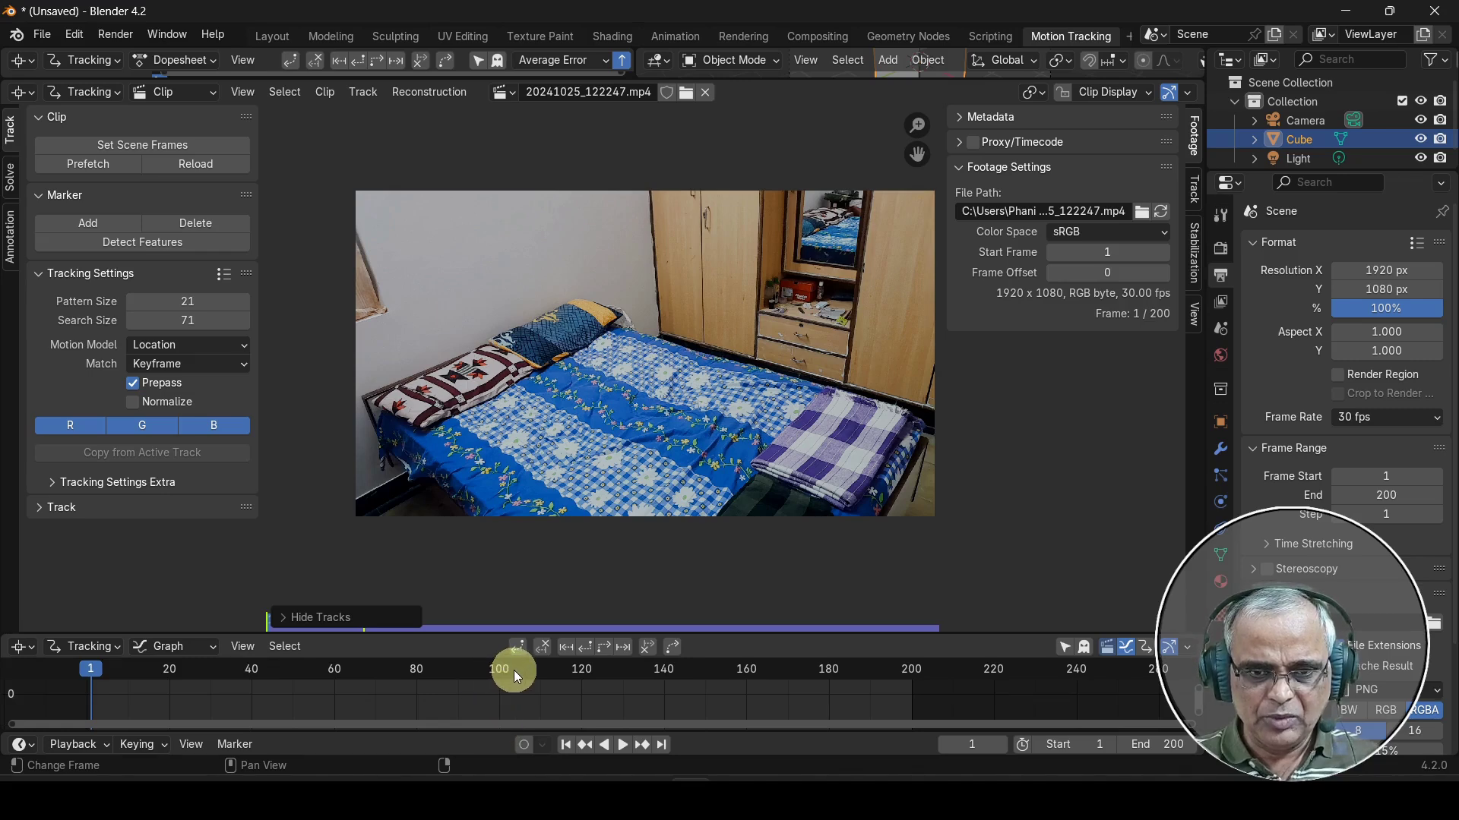
{"action": "left_click_drag", "start_coordinate": [514, 670], "coordinate": [499, 673]}
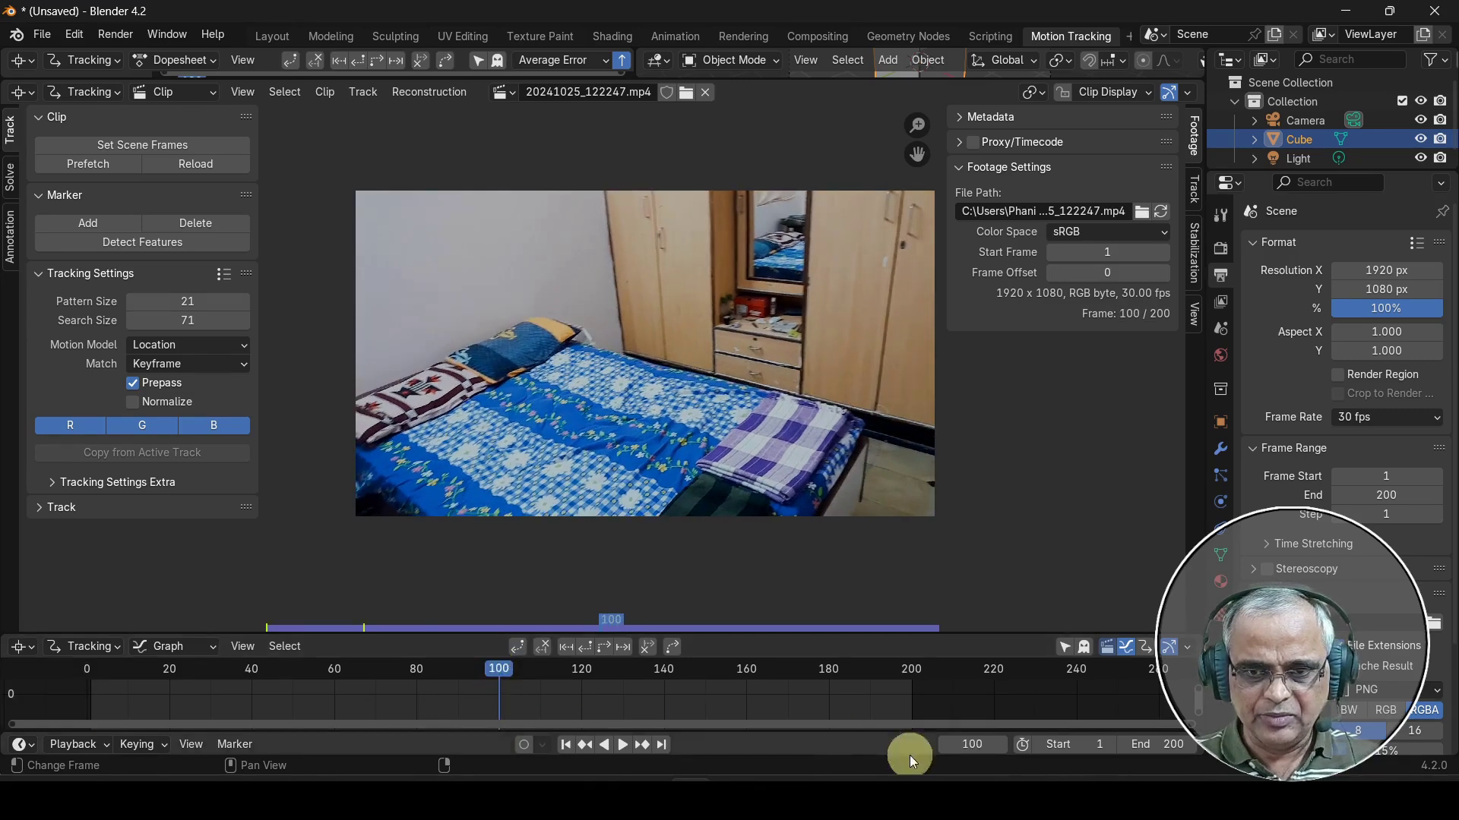
{"action": "mouse_move", "coordinate": [982, 790]}
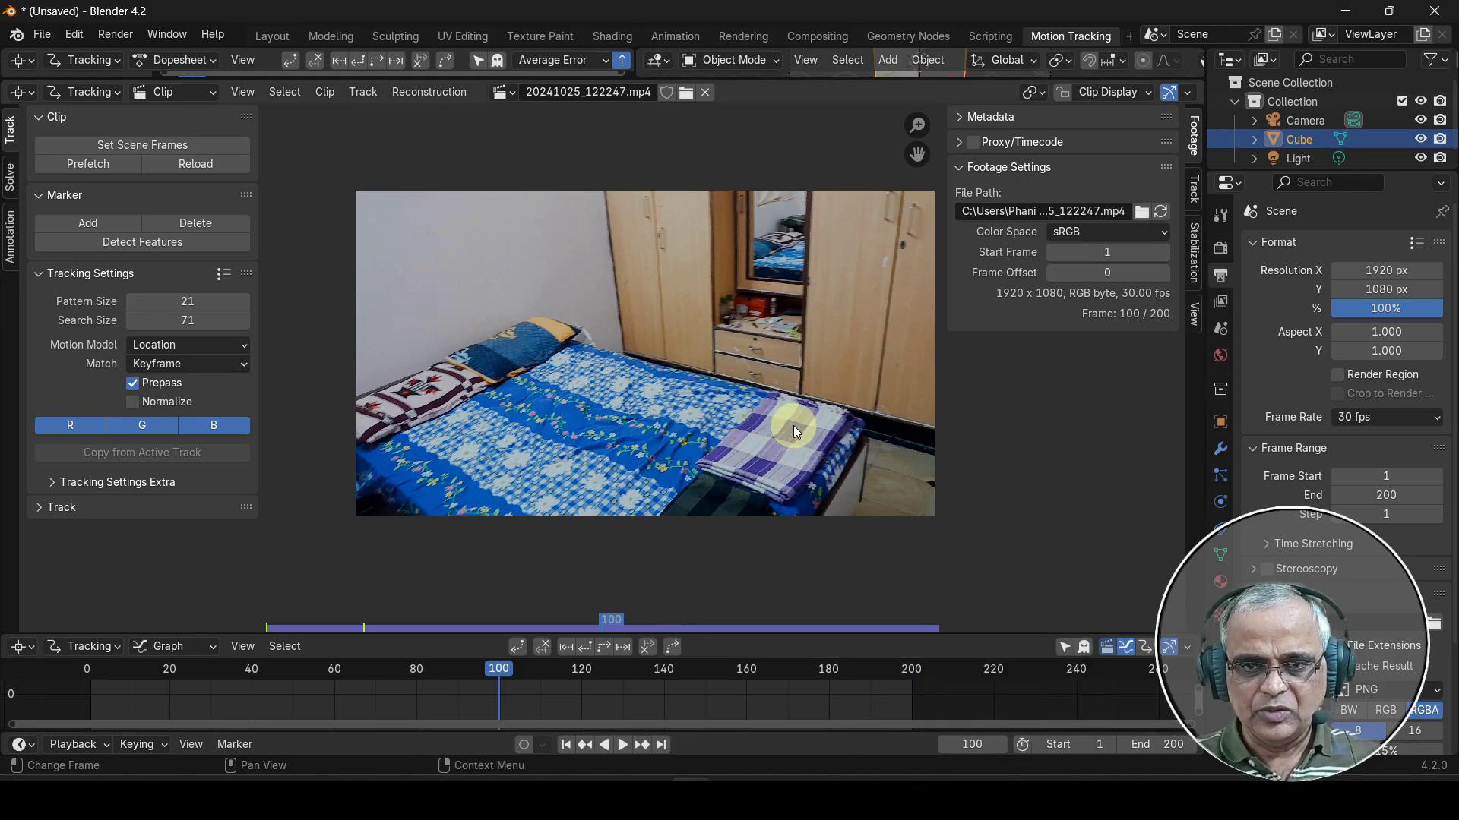
{"action": "left_click", "coordinate": [117, 242]}
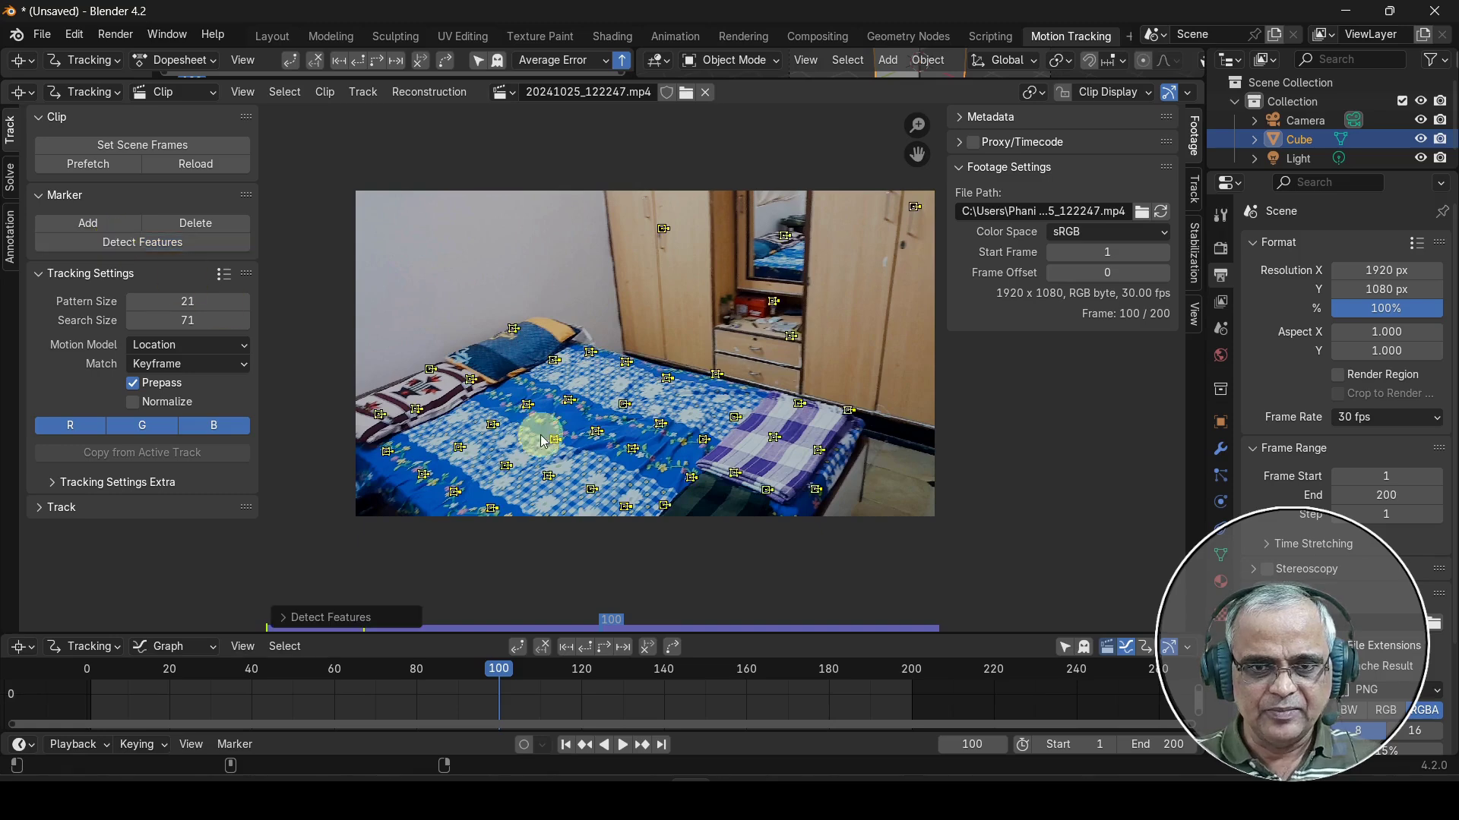
Track the new markers forward to the end of the clip and return to frame 100.
{"action": "left_click", "coordinate": [603, 651]}
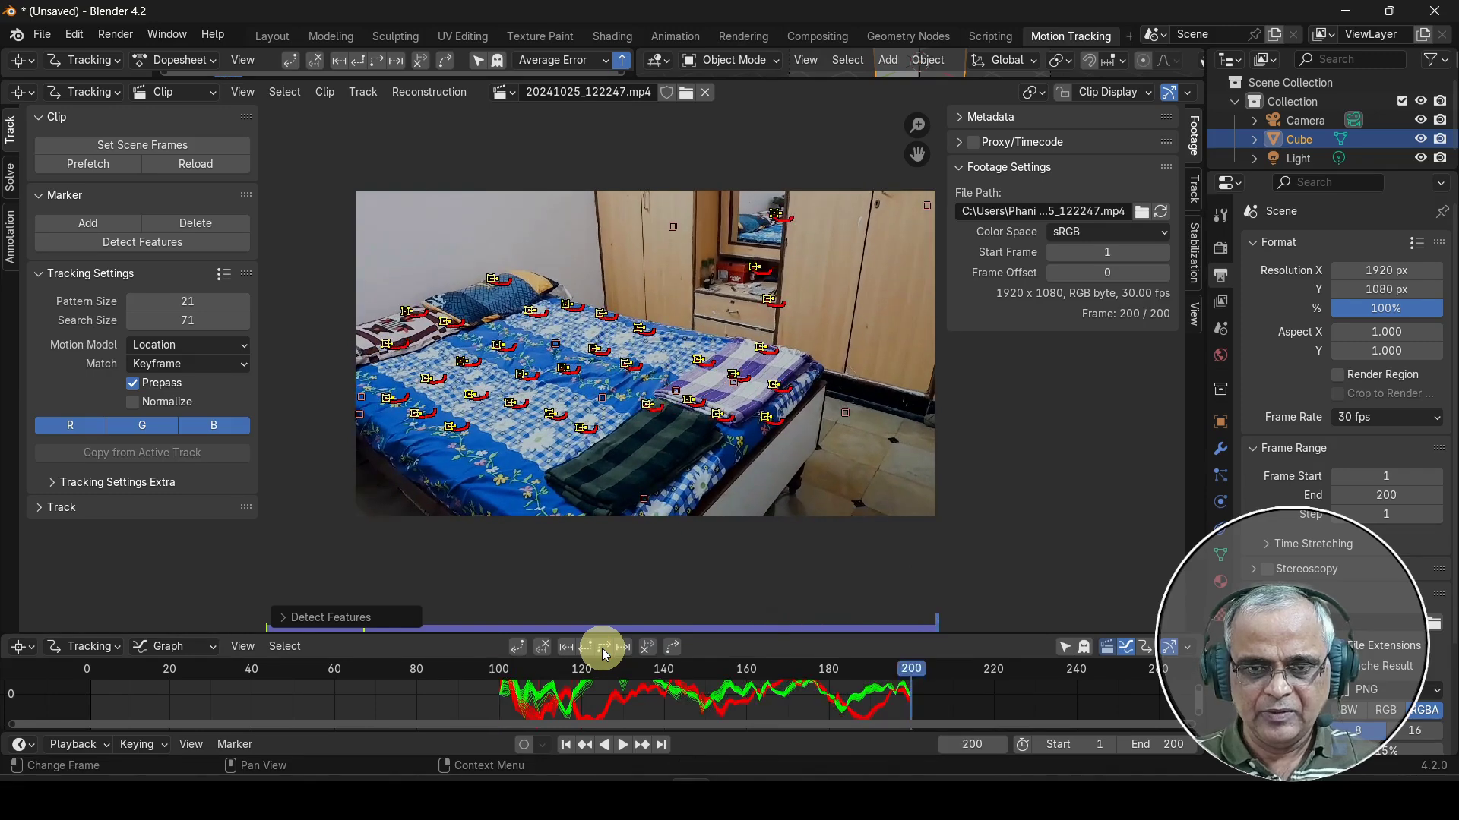
{"action": "left_click", "coordinate": [976, 744]}
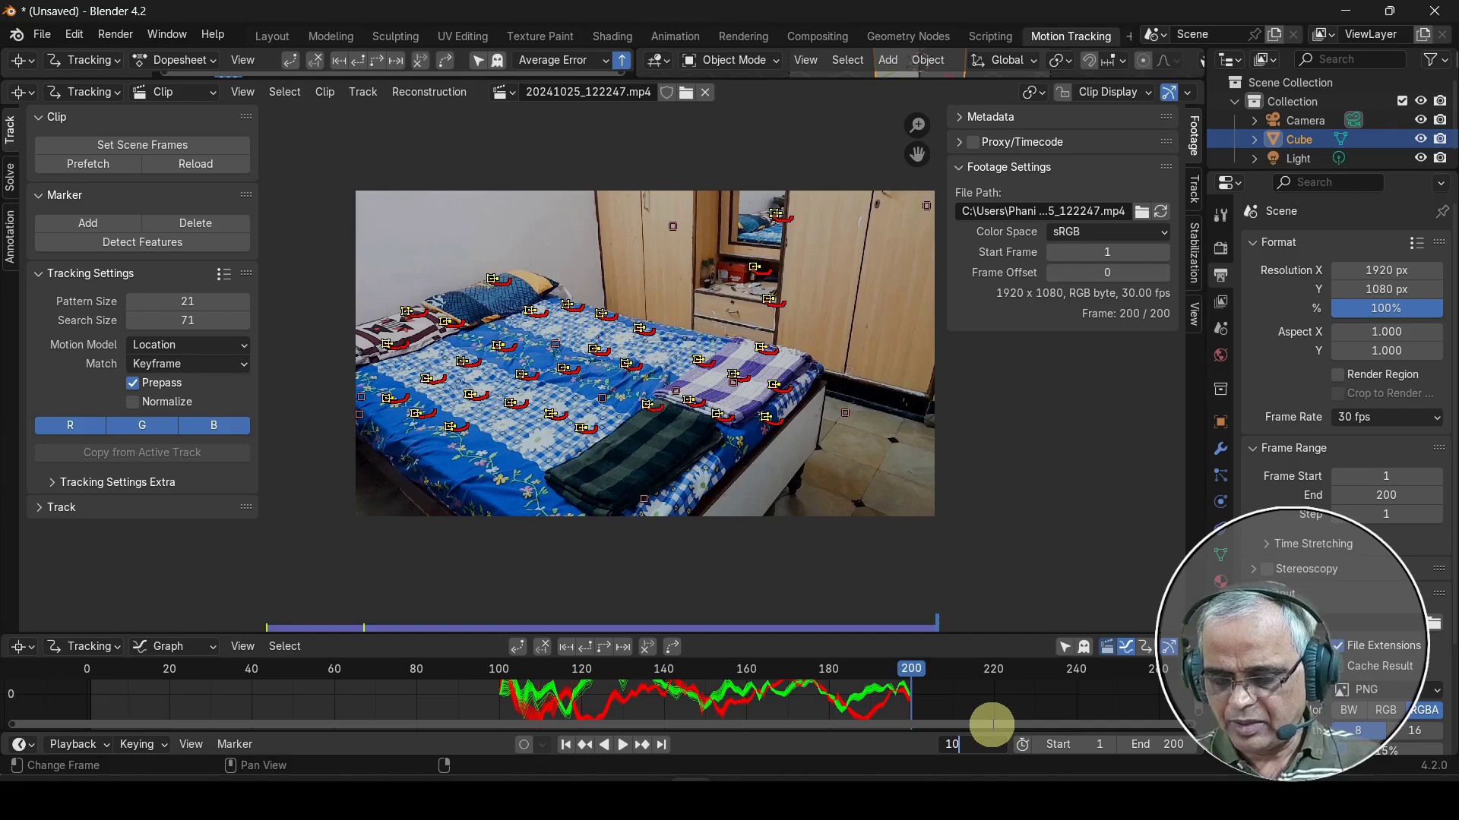
{"action": "type", "text": "100"}
{"action": "key", "text": "Return"}
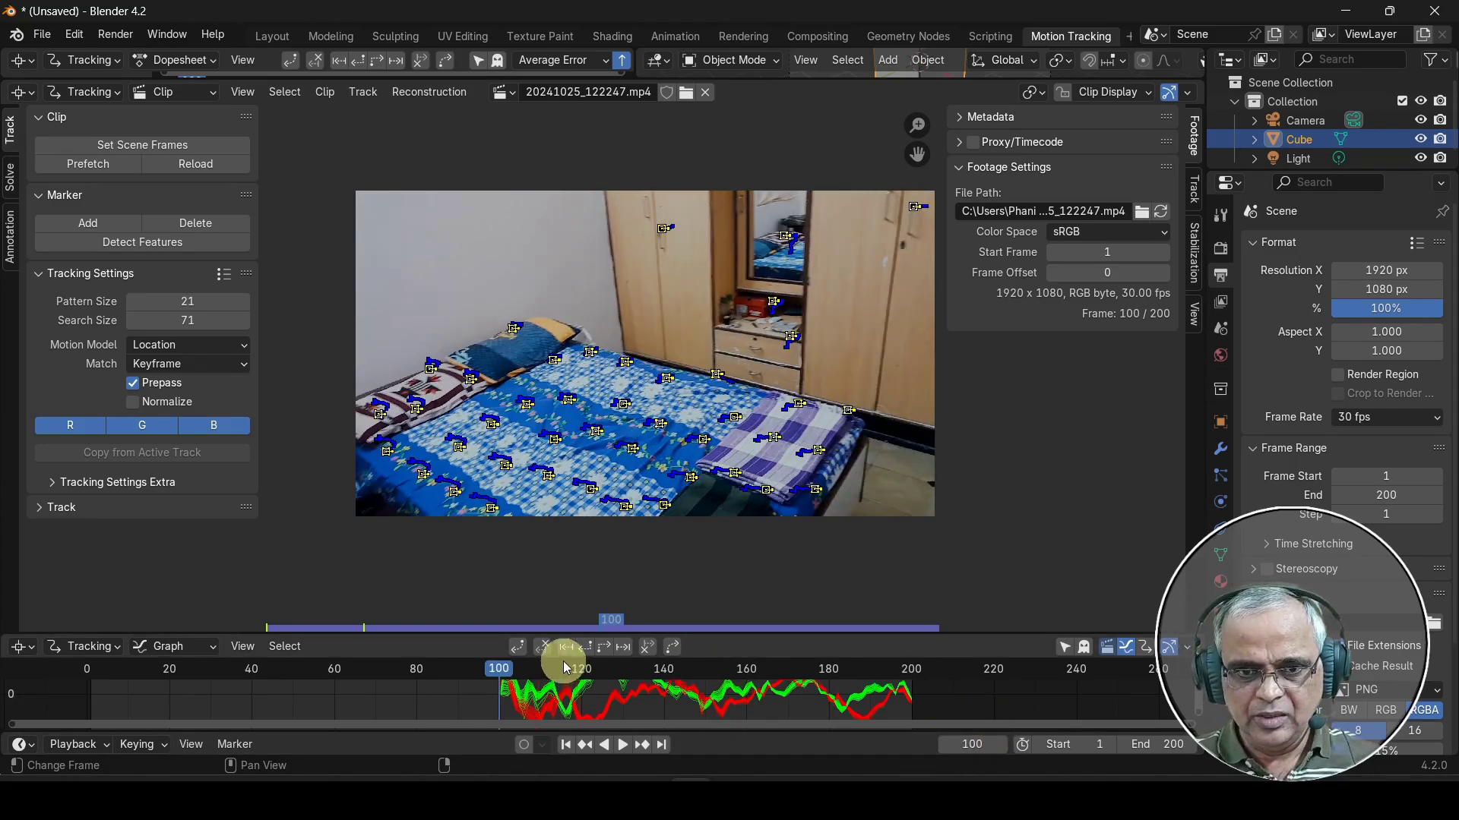
Track the frame-100 markers backward to the start of the clip, then unhide all tracks and clear the selection.
{"action": "left_click", "coordinate": [582, 647]}
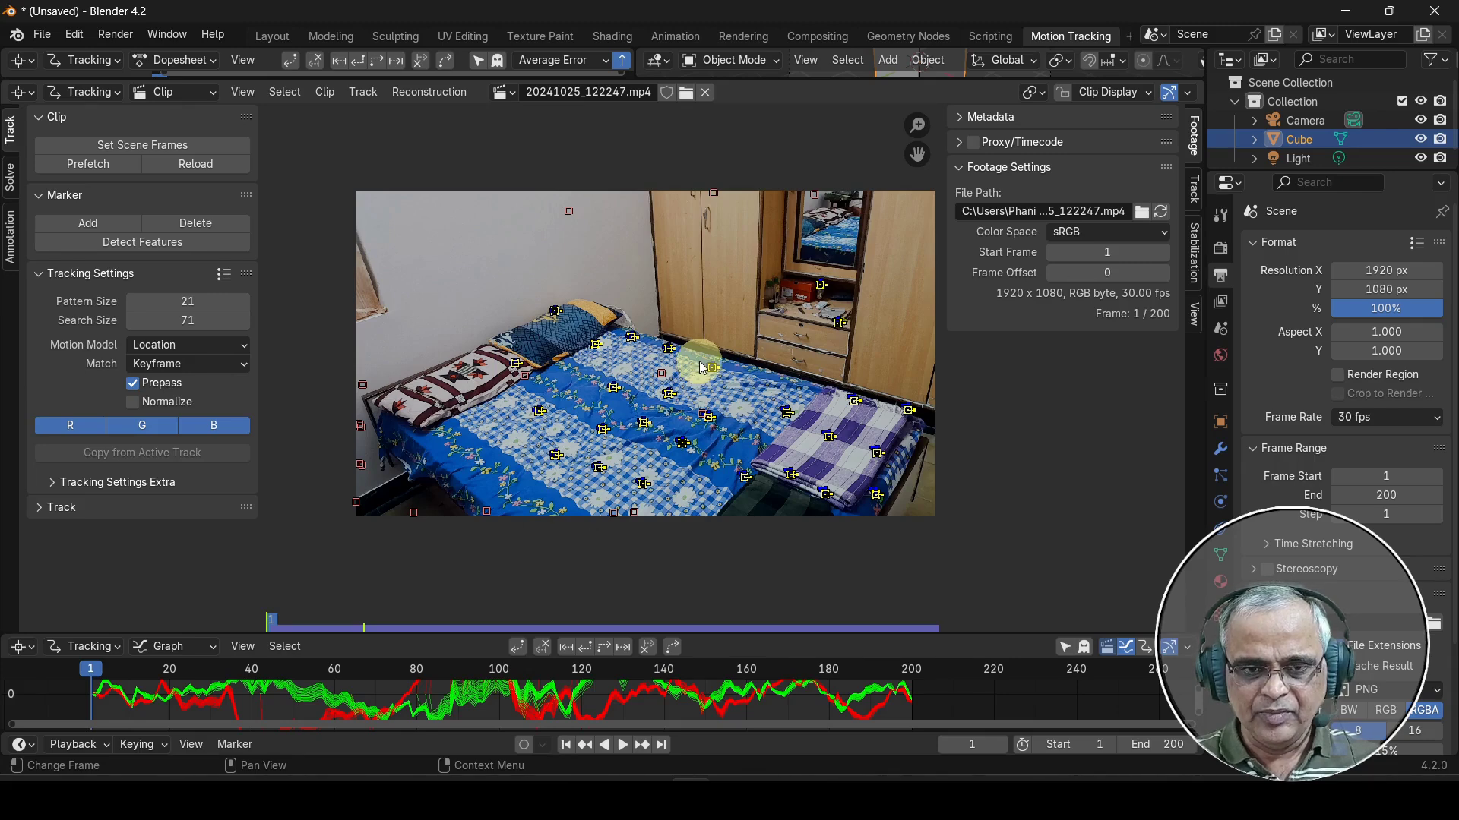
{"action": "key", "text": "alt+h"}
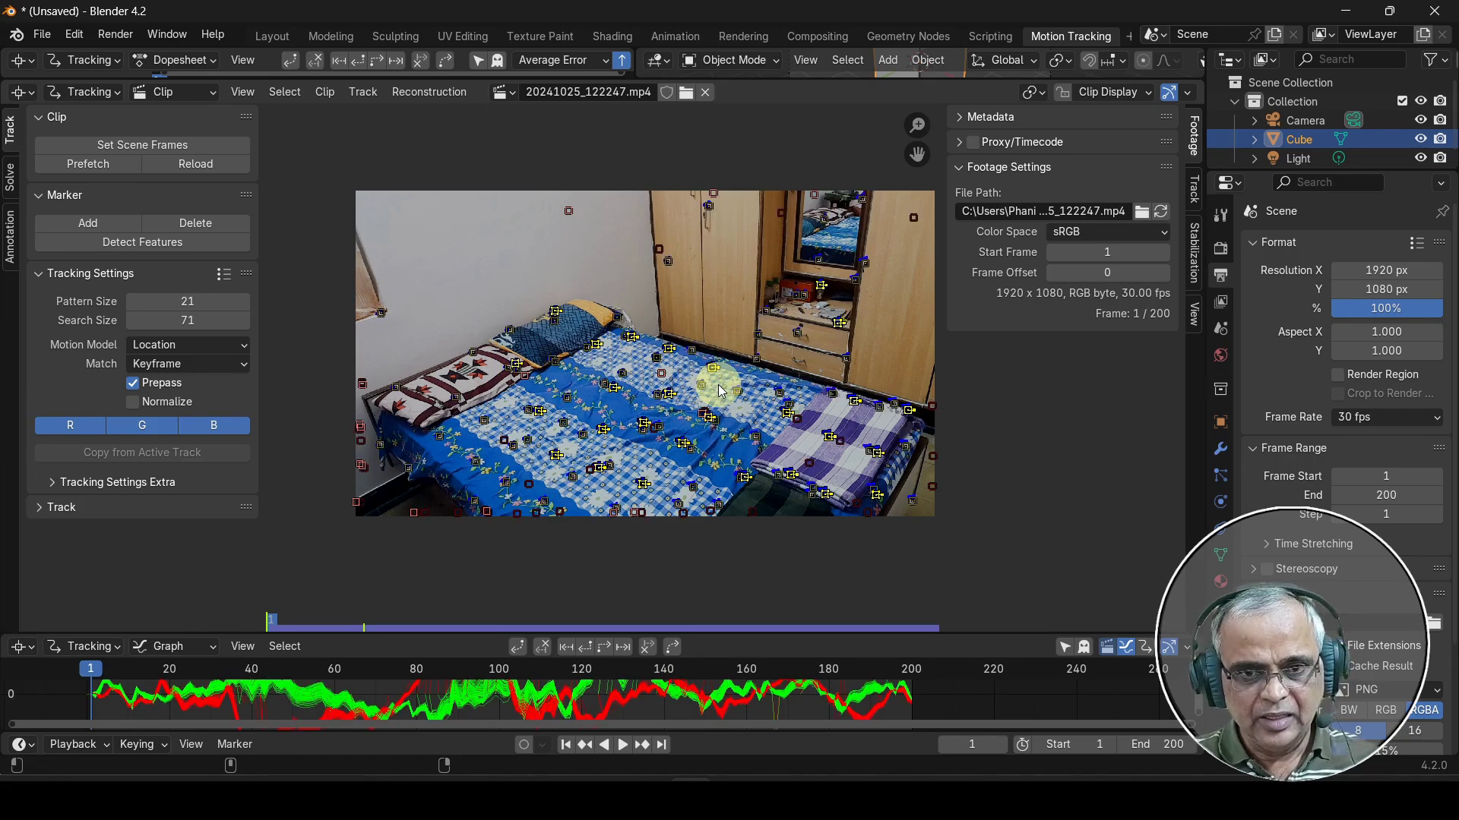
{"action": "left_click", "coordinate": [455, 282]}
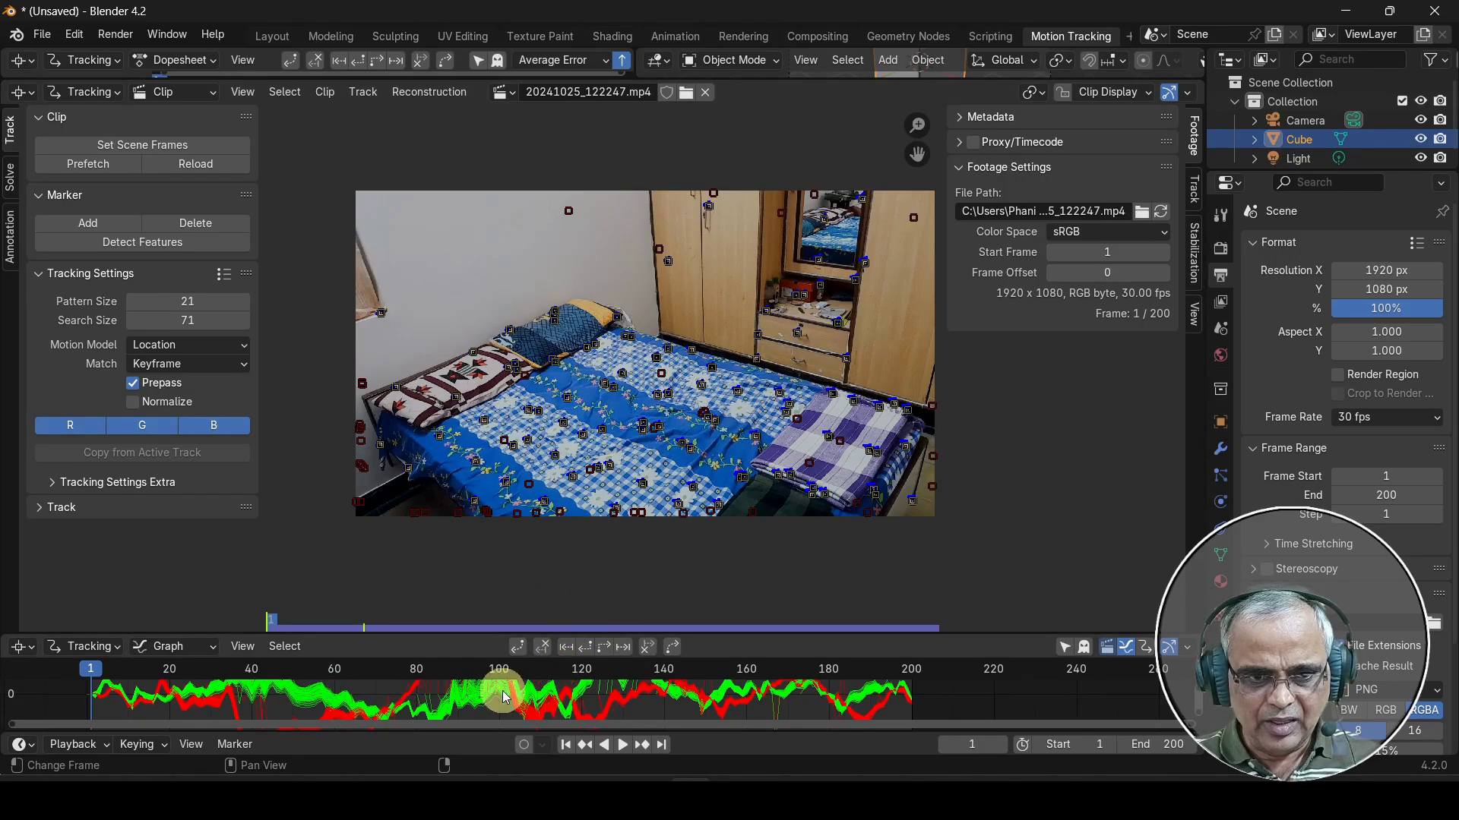
Enlarge the tracking graph and delete the outlier tracks whose curves spike near frames 183 and 167.
{"action": "left_click_drag", "start_coordinate": [446, 635], "coordinate": [517, 298]}
{"action": "scroll", "coordinate": [721, 515], "scroll_direction": "down", "scroll_amount": 5}
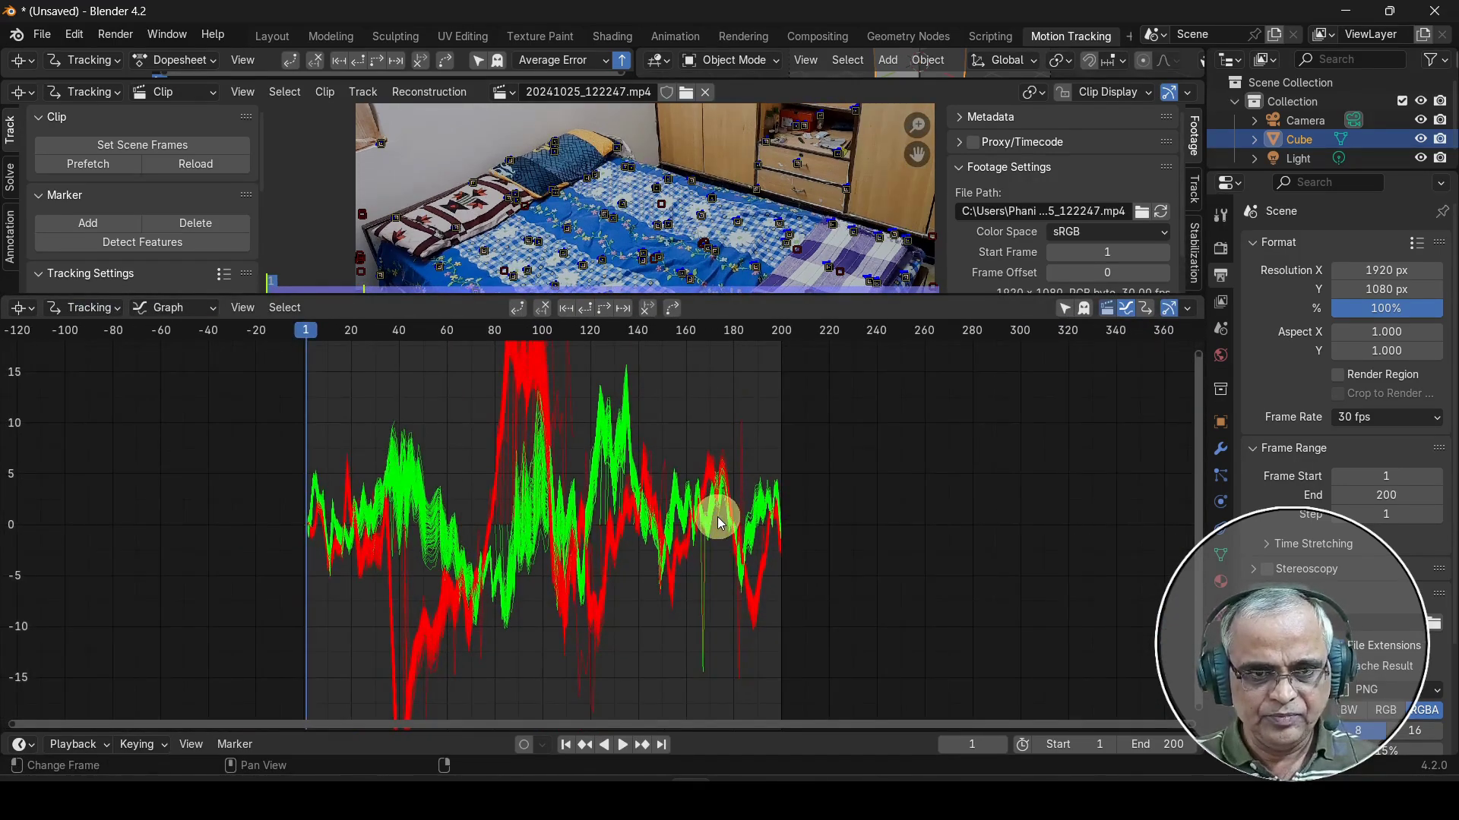
{"action": "middle_click_drag", "start_coordinate": [722, 528], "coordinate": [665, 524]}
{"action": "scroll", "coordinate": [595, 544], "scroll_direction": "up", "scroll_amount": 3}
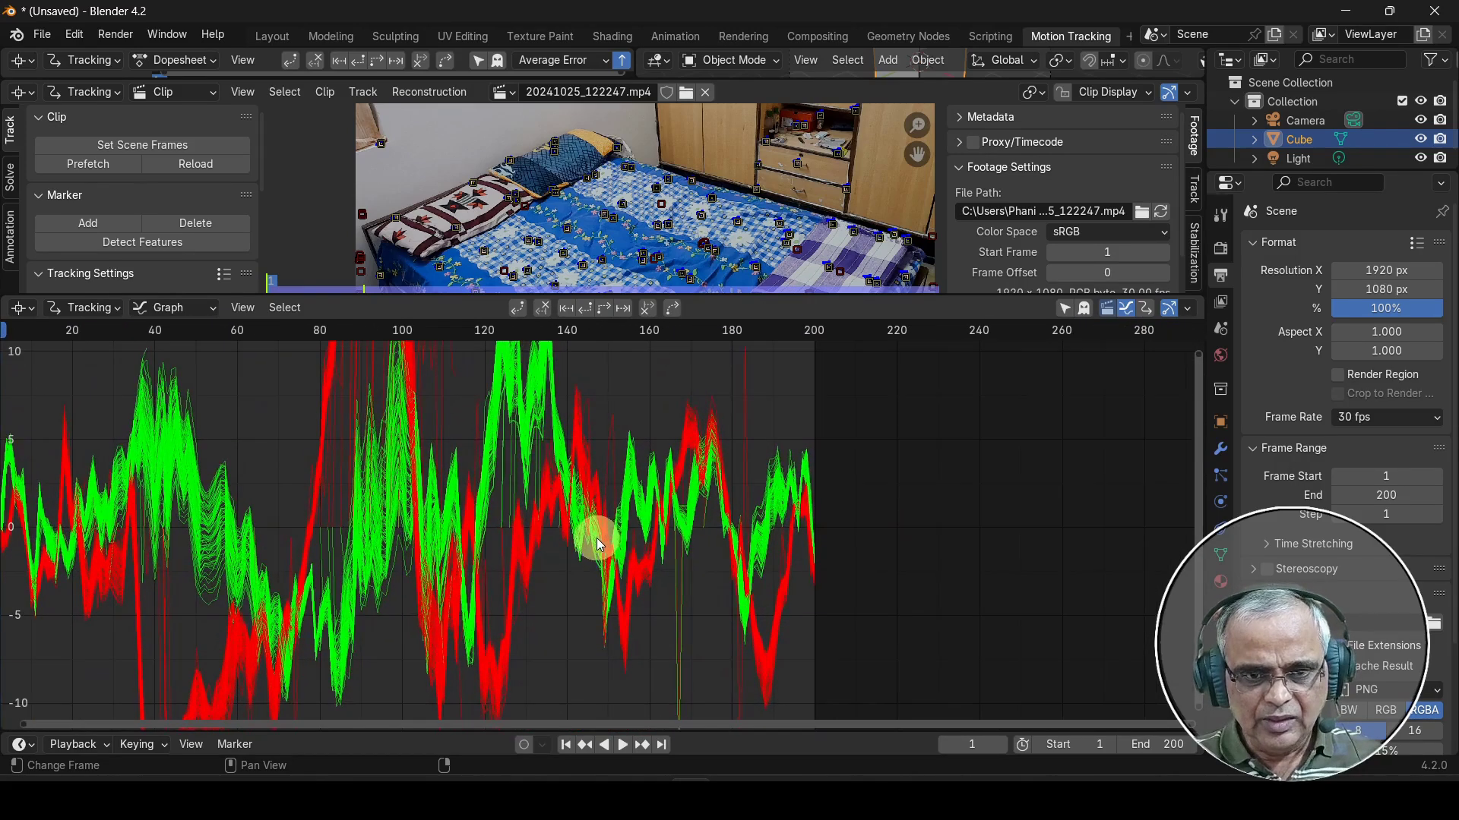
{"action": "left_click", "coordinate": [752, 393]}
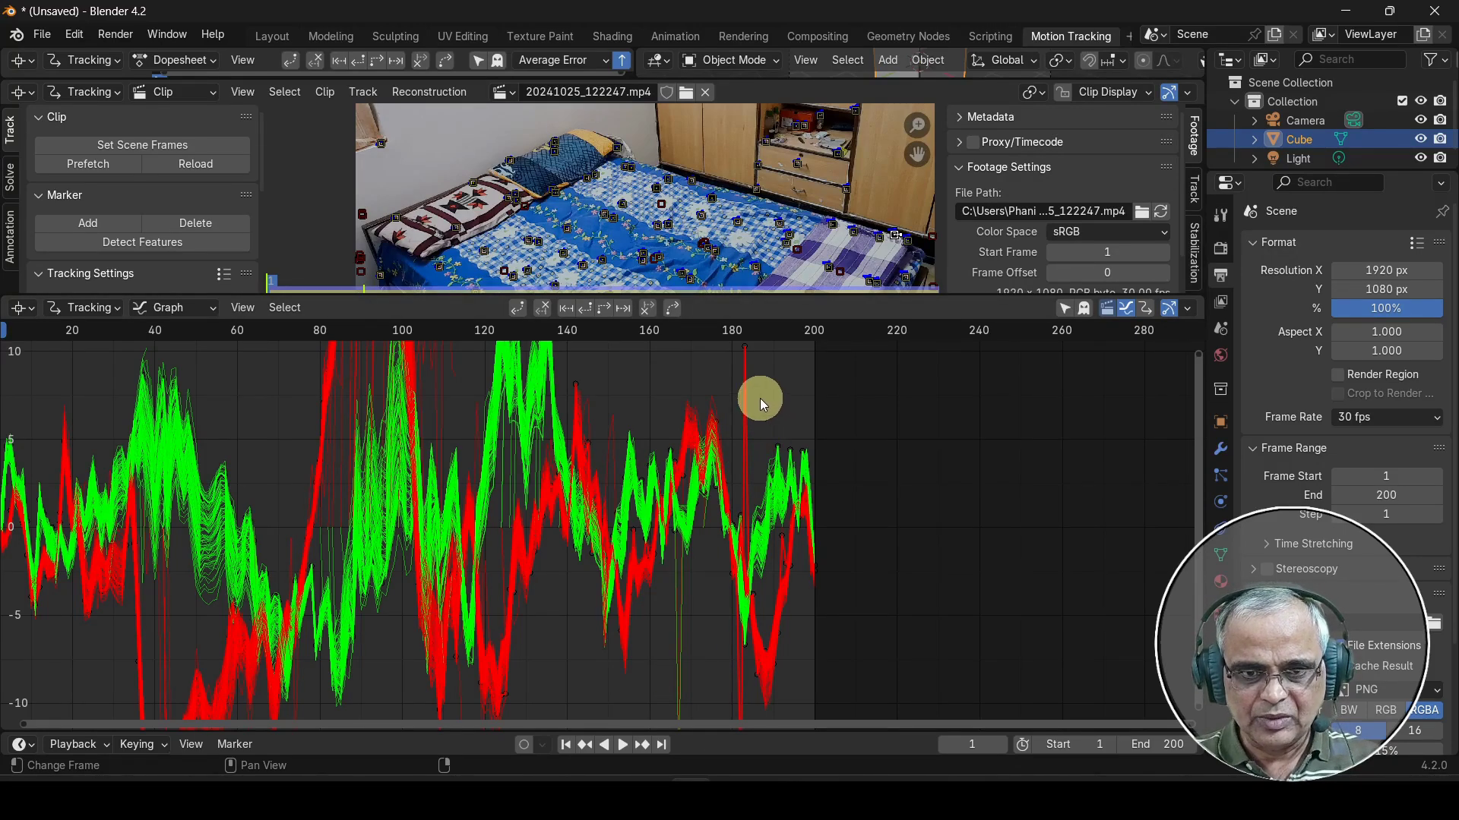
{"action": "key", "text": "x"}
{"action": "left_click", "coordinate": [737, 408]}
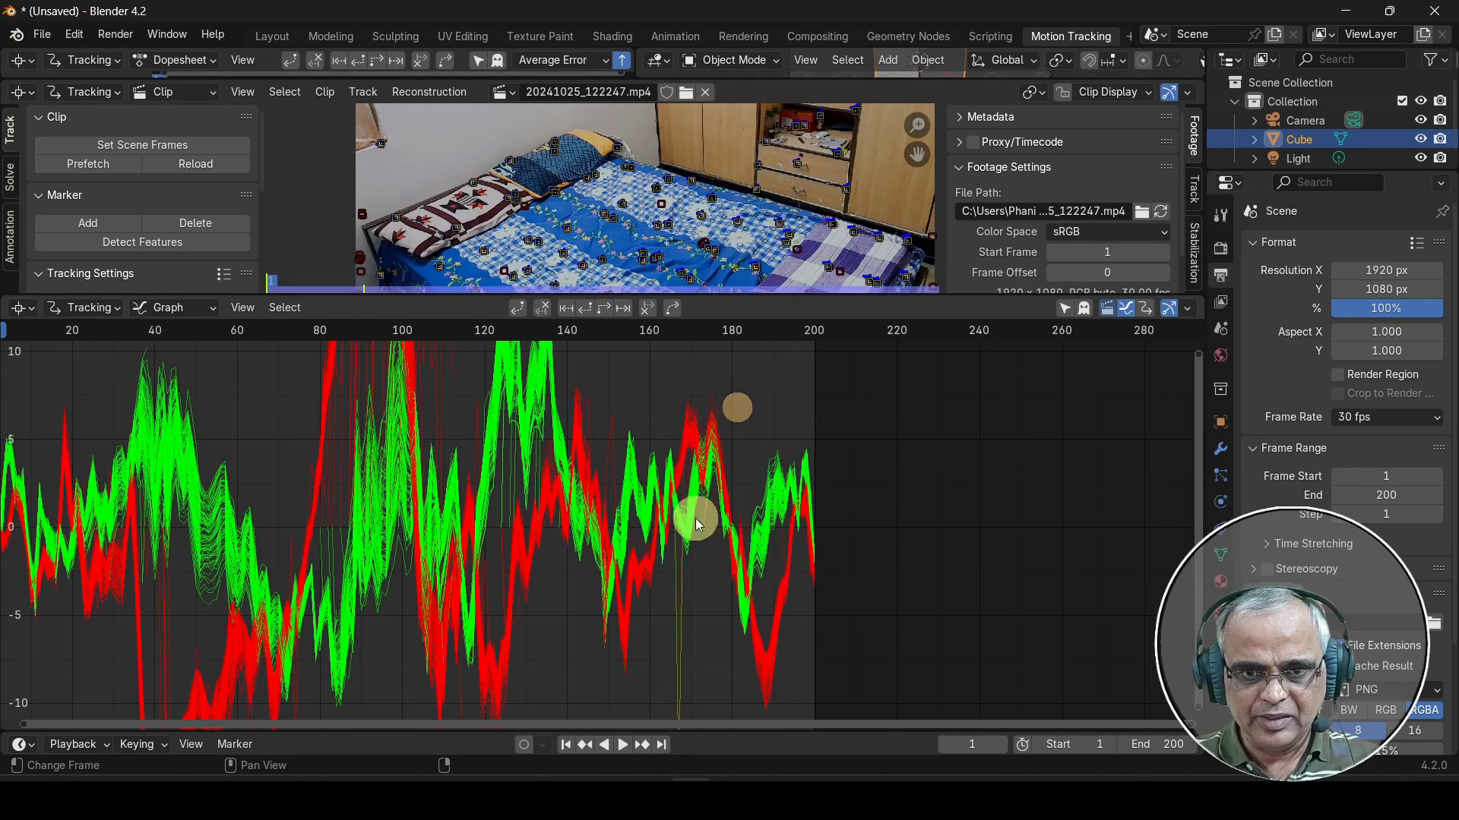
{"action": "left_click", "coordinate": [677, 655]}
{"action": "key", "text": "x"}
{"action": "left_click", "coordinate": [659, 661]}
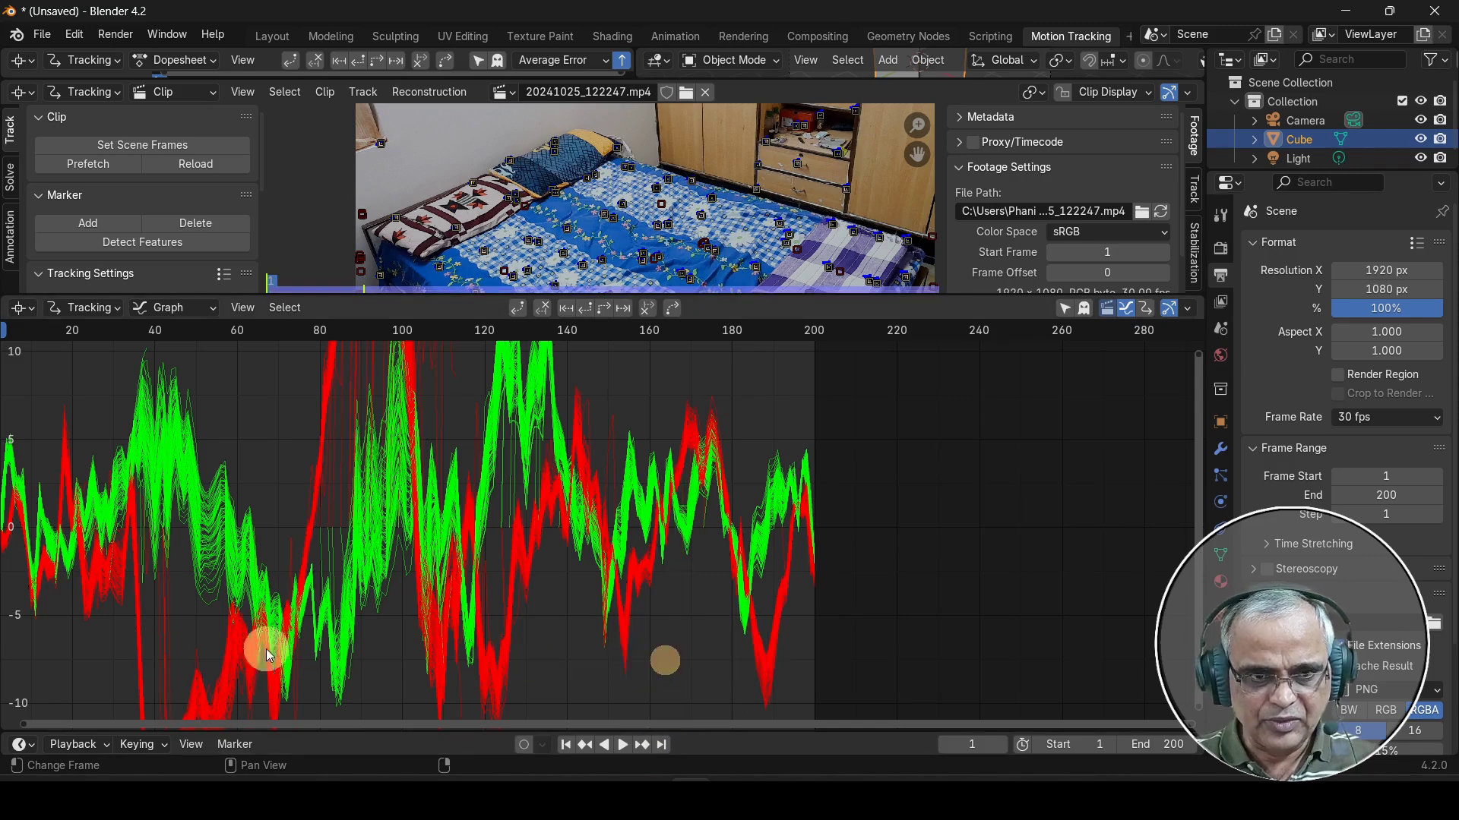
Delete the outlier tracks whose red curves dip sharply away from the bundle near frames 120 and 115.
{"action": "middle_click_drag", "start_coordinate": [244, 603], "coordinate": [560, 364]}
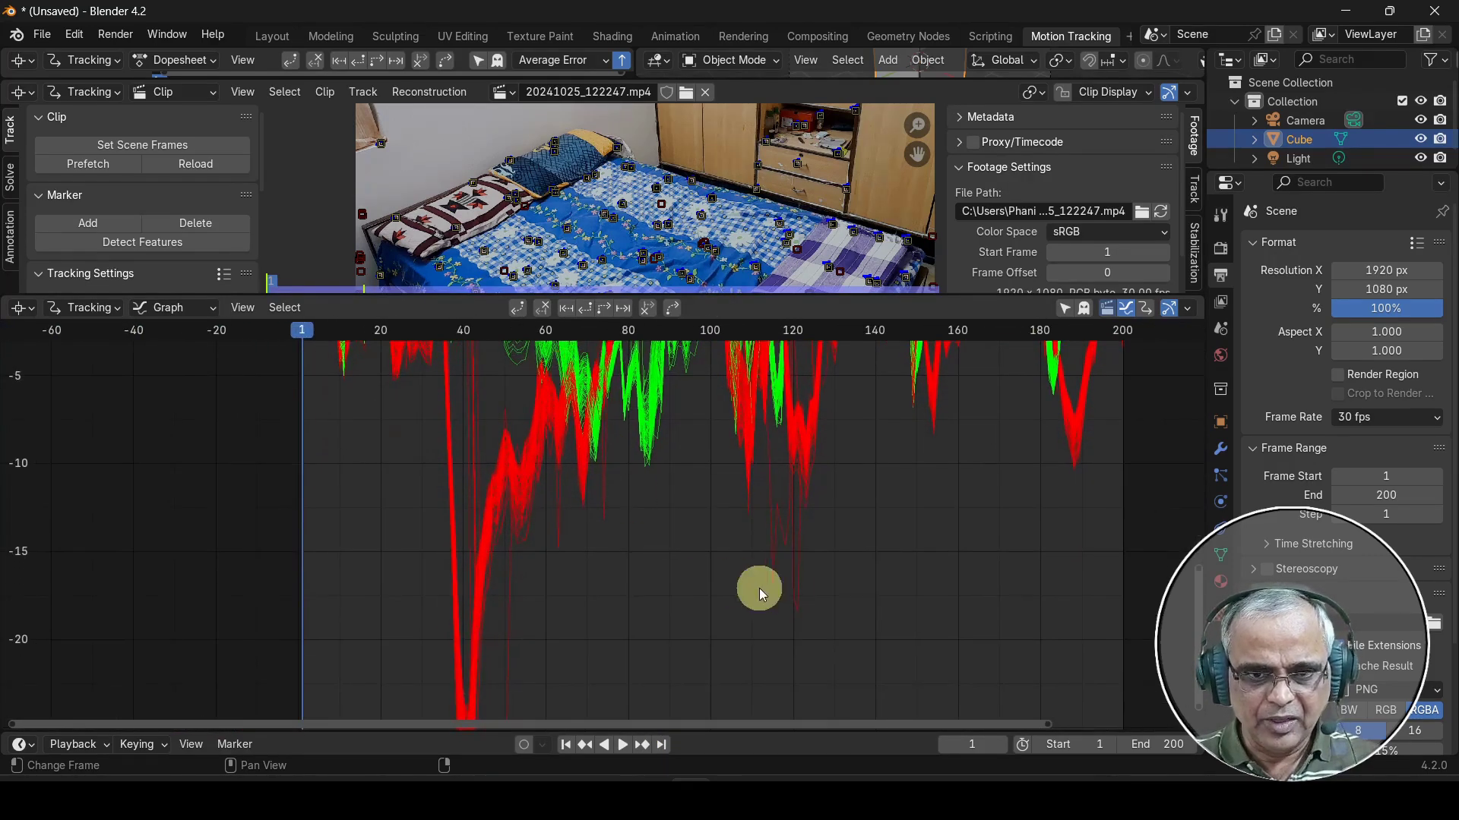
{"action": "left_click", "coordinate": [795, 594]}
{"action": "key", "text": "x"}
{"action": "left_click", "coordinate": [781, 596]}
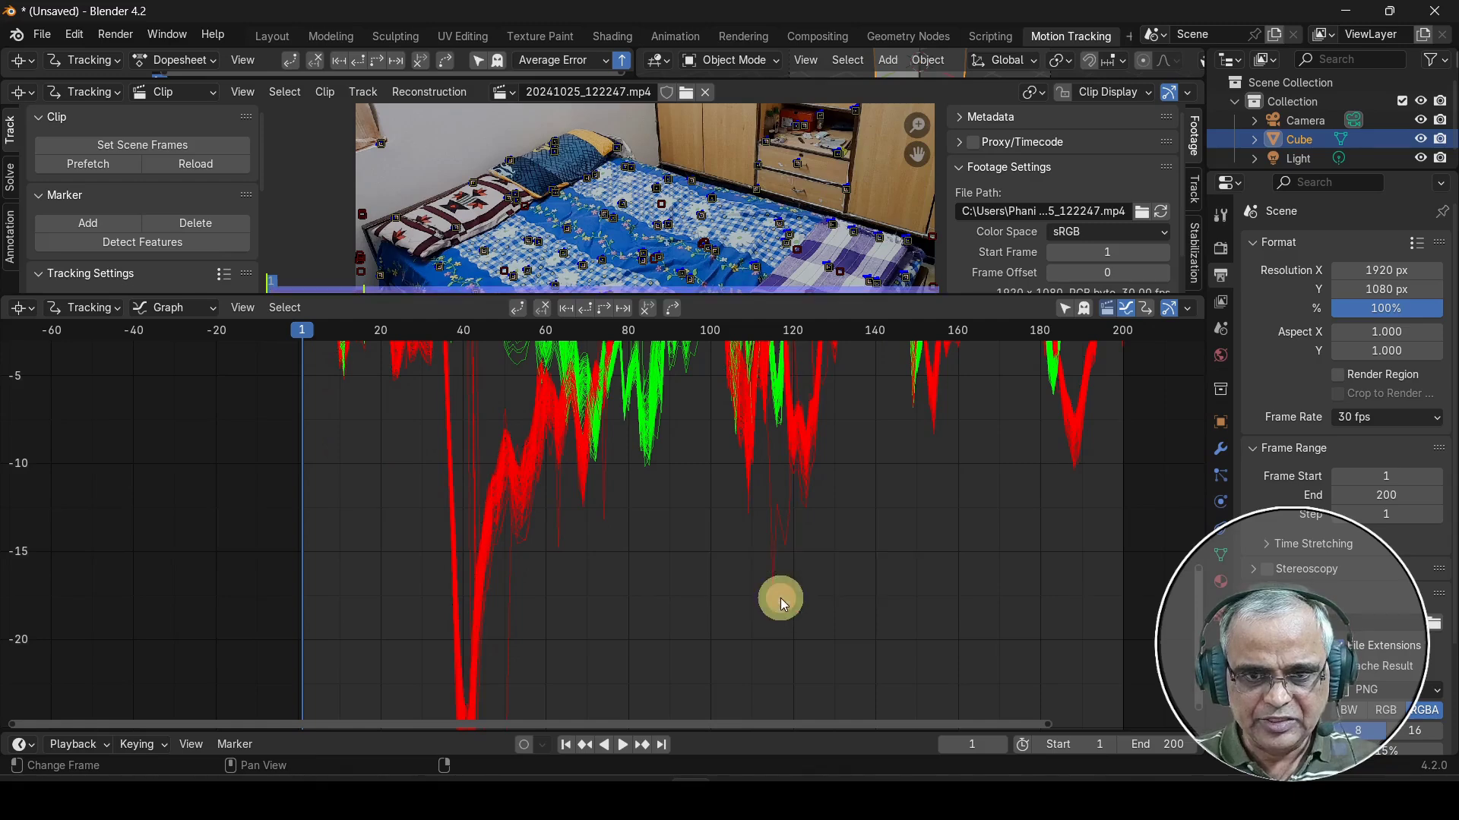
{"action": "left_click", "coordinate": [774, 530]}
{"action": "key", "text": "x"}
{"action": "key", "text": "x"}
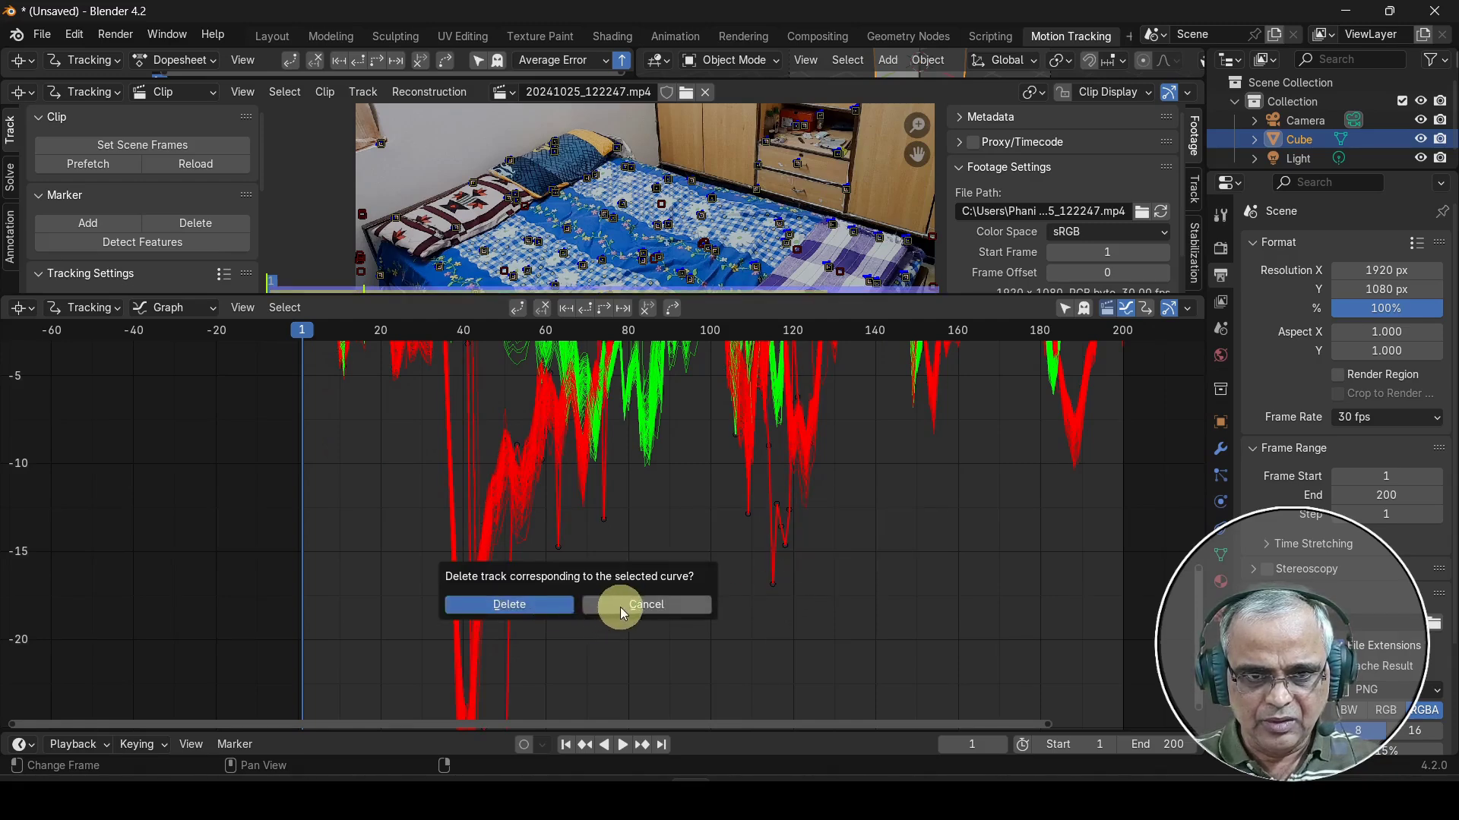
{"action": "key", "text": "x"}
{"action": "left_click", "coordinate": [567, 605]}
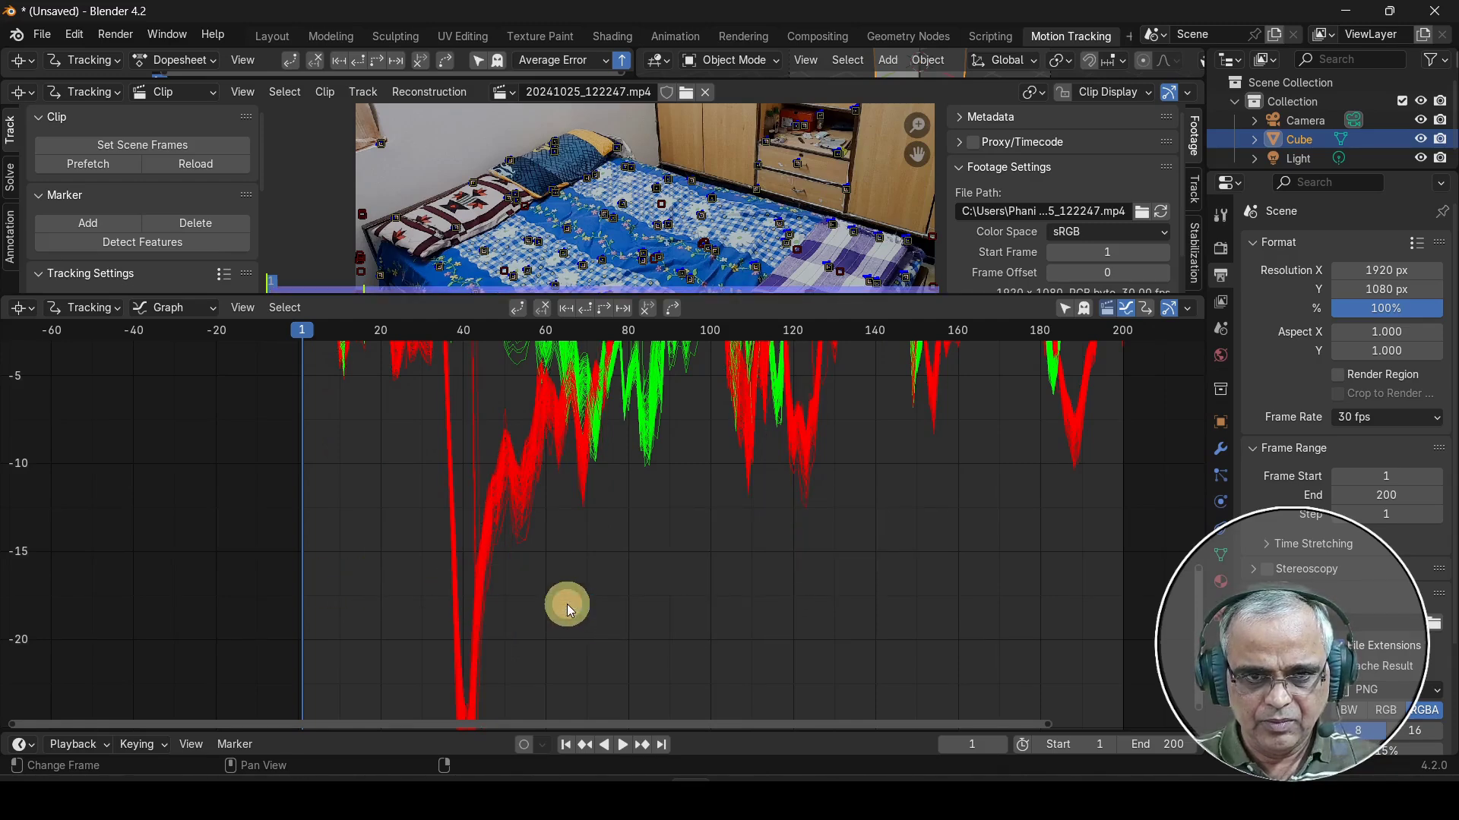
Delete one after another the outlier tracks whose red curves form a vertical spike near frame 43.
{"action": "middle_click_drag", "start_coordinate": [599, 576], "coordinate": [717, 730]}
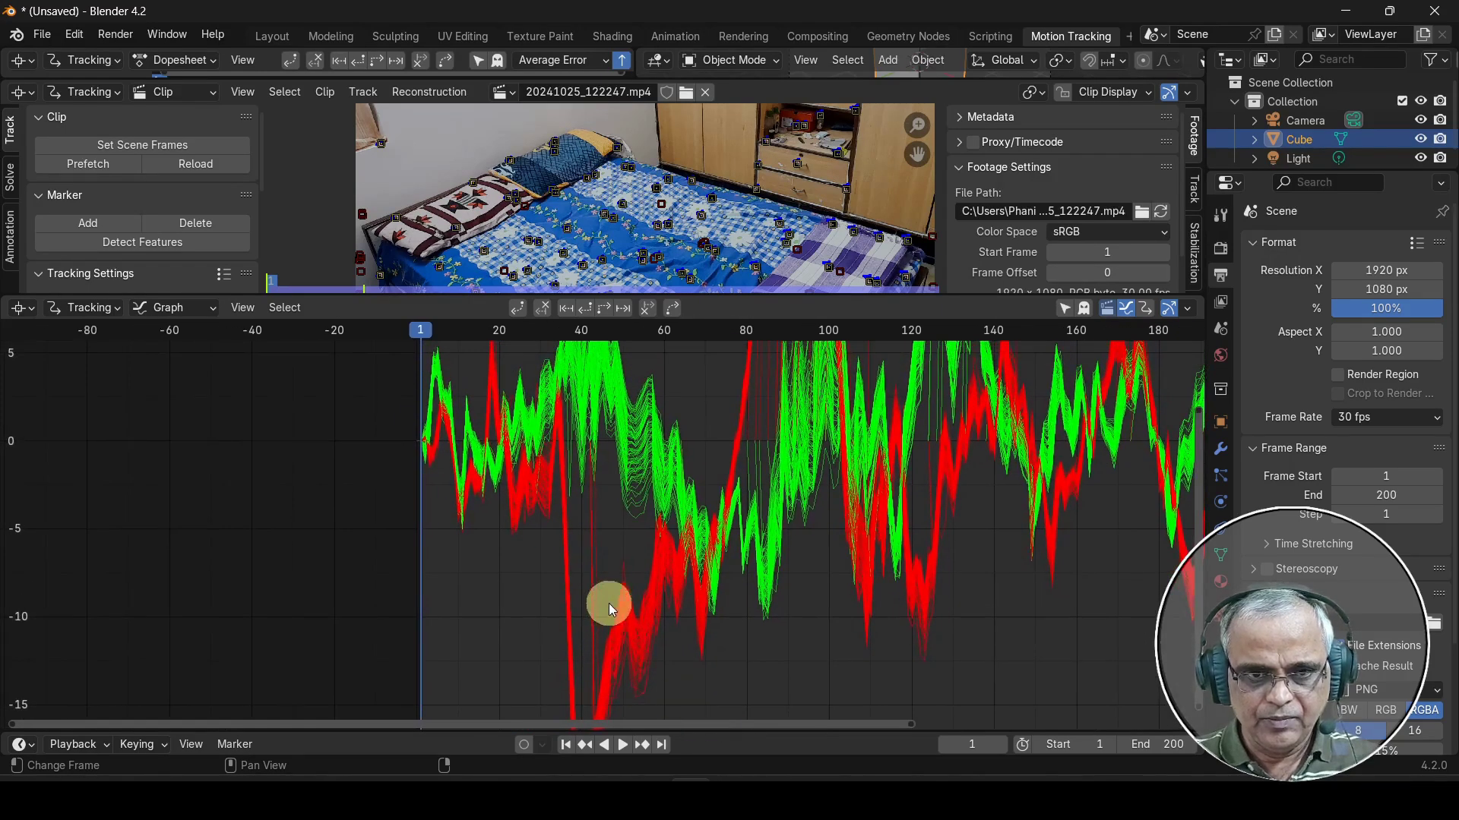
{"action": "key", "text": "x"}
{"action": "left_click", "coordinate": [597, 571]}
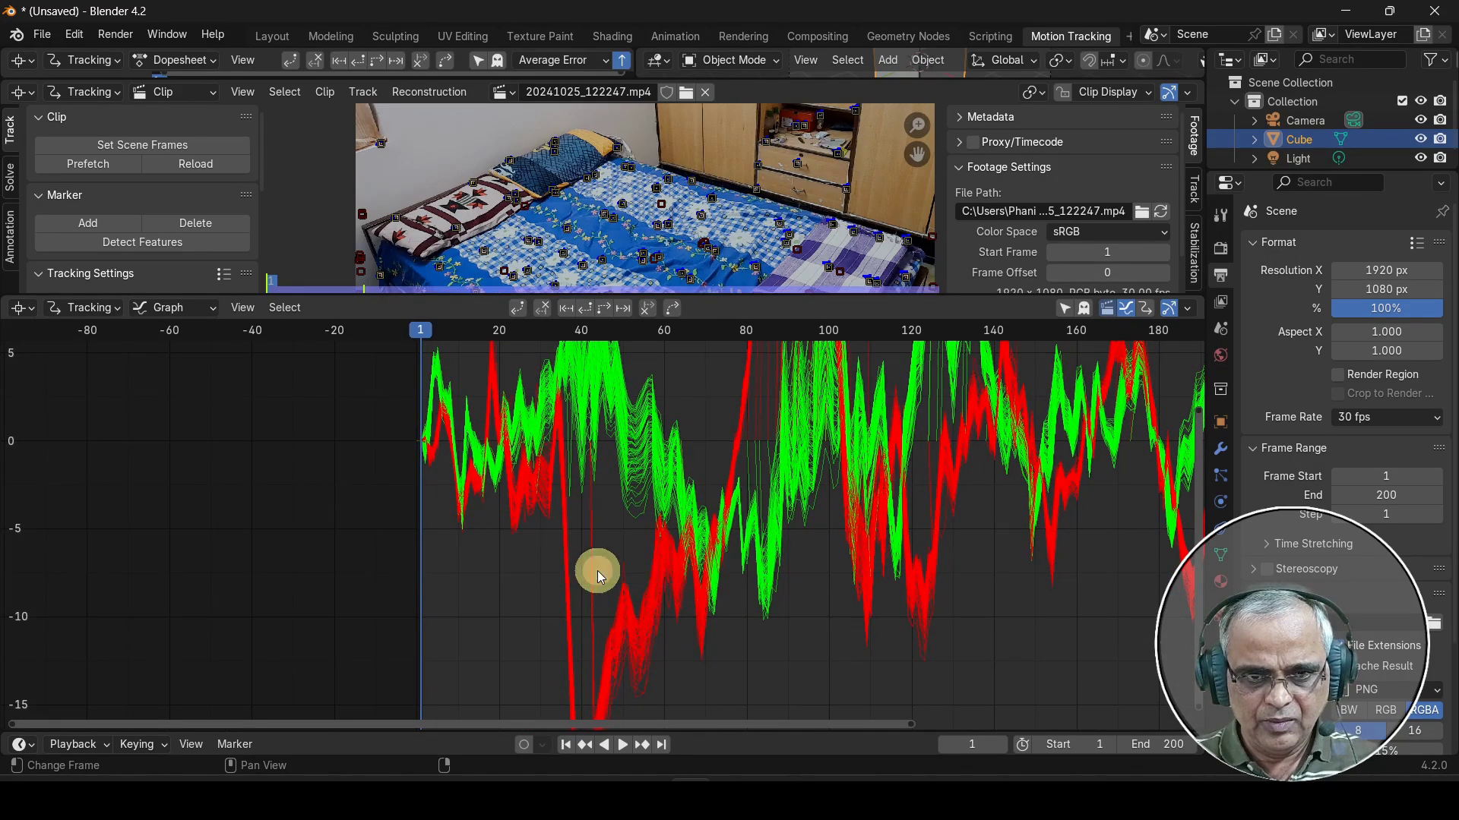
{"action": "left_click", "coordinate": [590, 574]}
{"action": "key", "text": "x"}
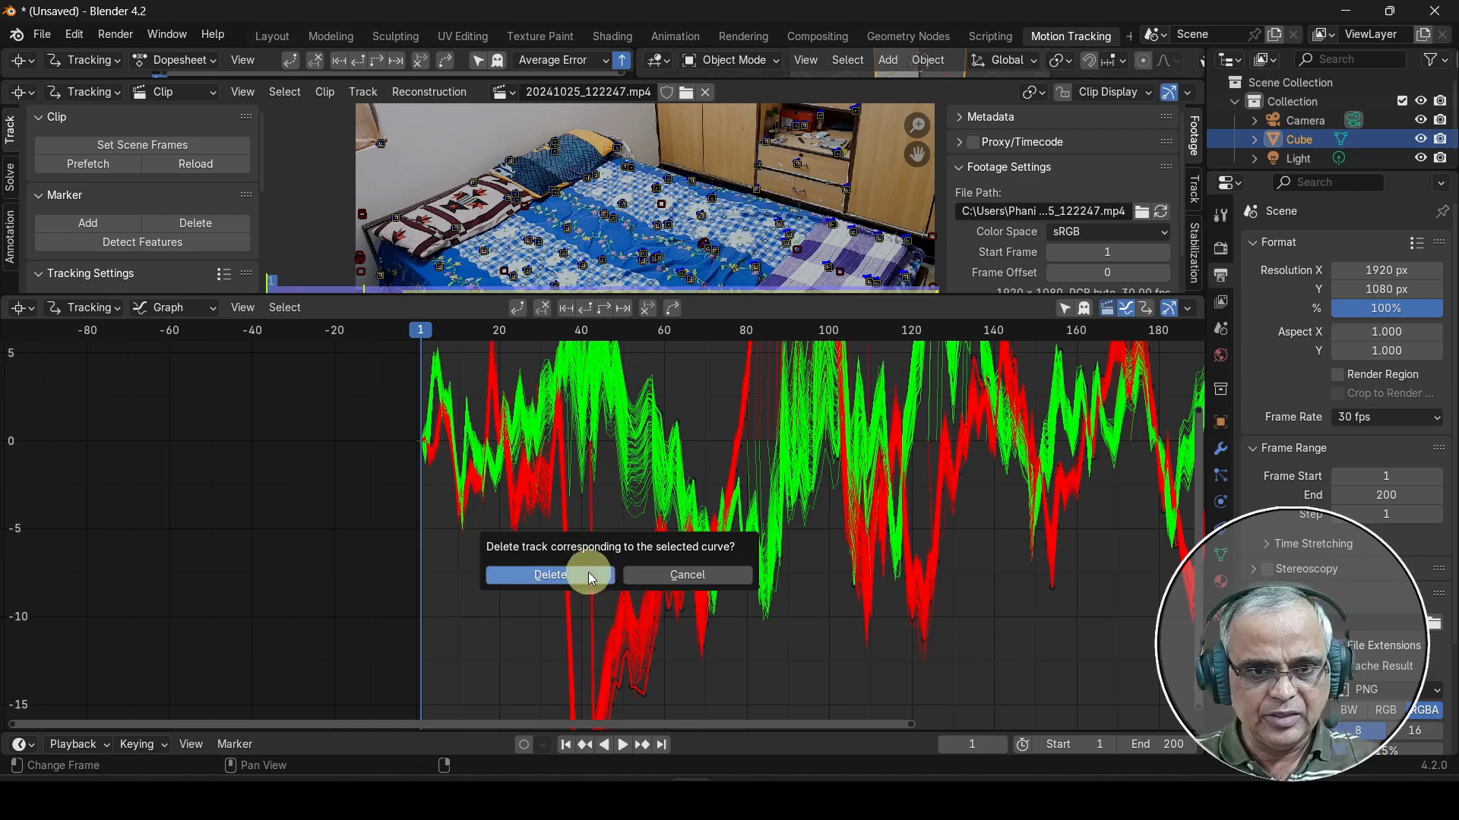
{"action": "left_click", "coordinate": [583, 575]}
{"action": "middle_click_drag", "start_coordinate": [664, 559], "coordinate": [605, 618]}
{"action": "key", "text": "x"}
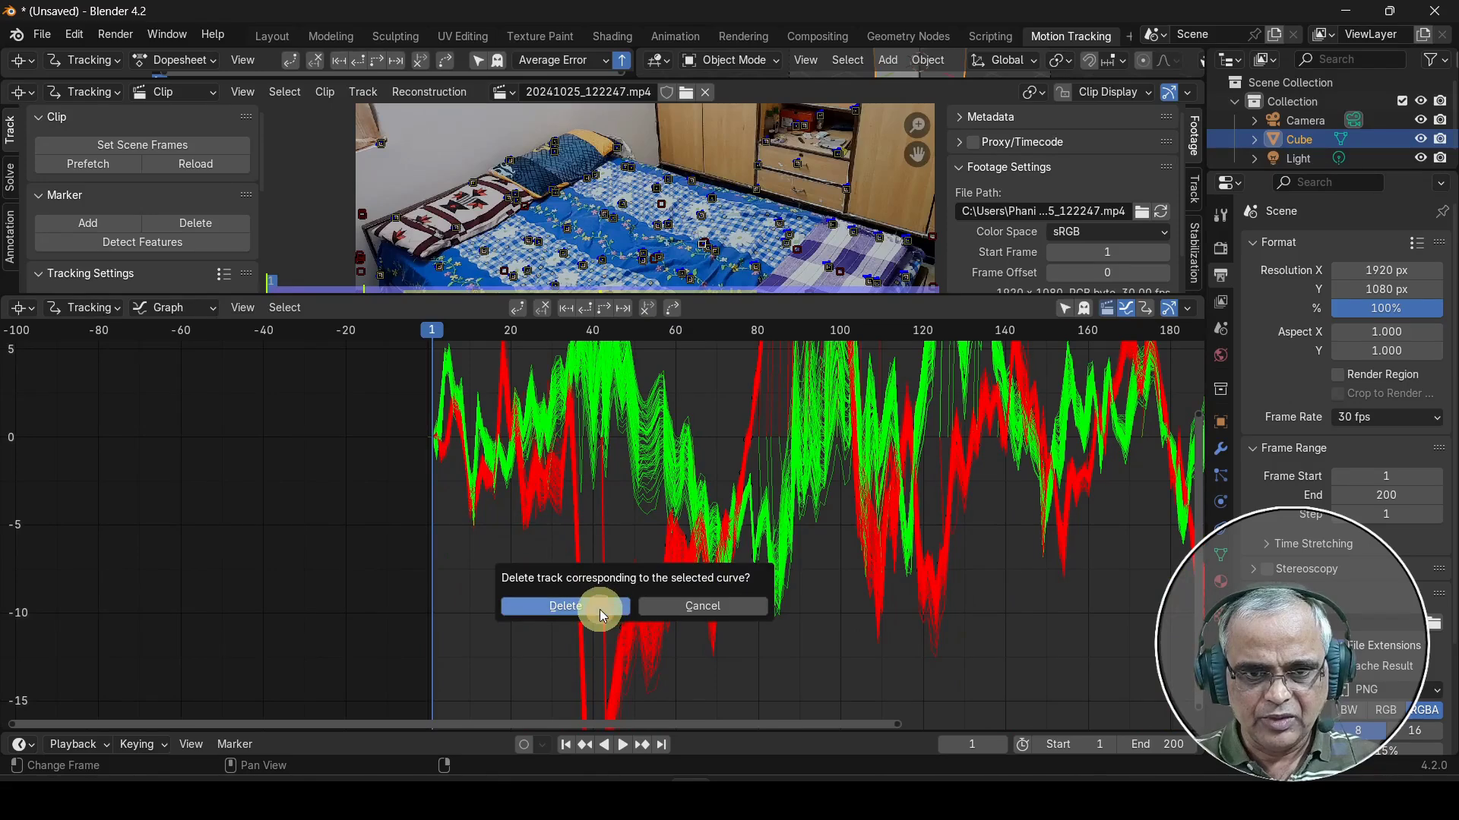
{"action": "left_click", "coordinate": [600, 610]}
{"action": "left_click", "coordinate": [604, 599]}
{"action": "key", "text": "x"}
{"action": "left_click", "coordinate": [604, 600]}
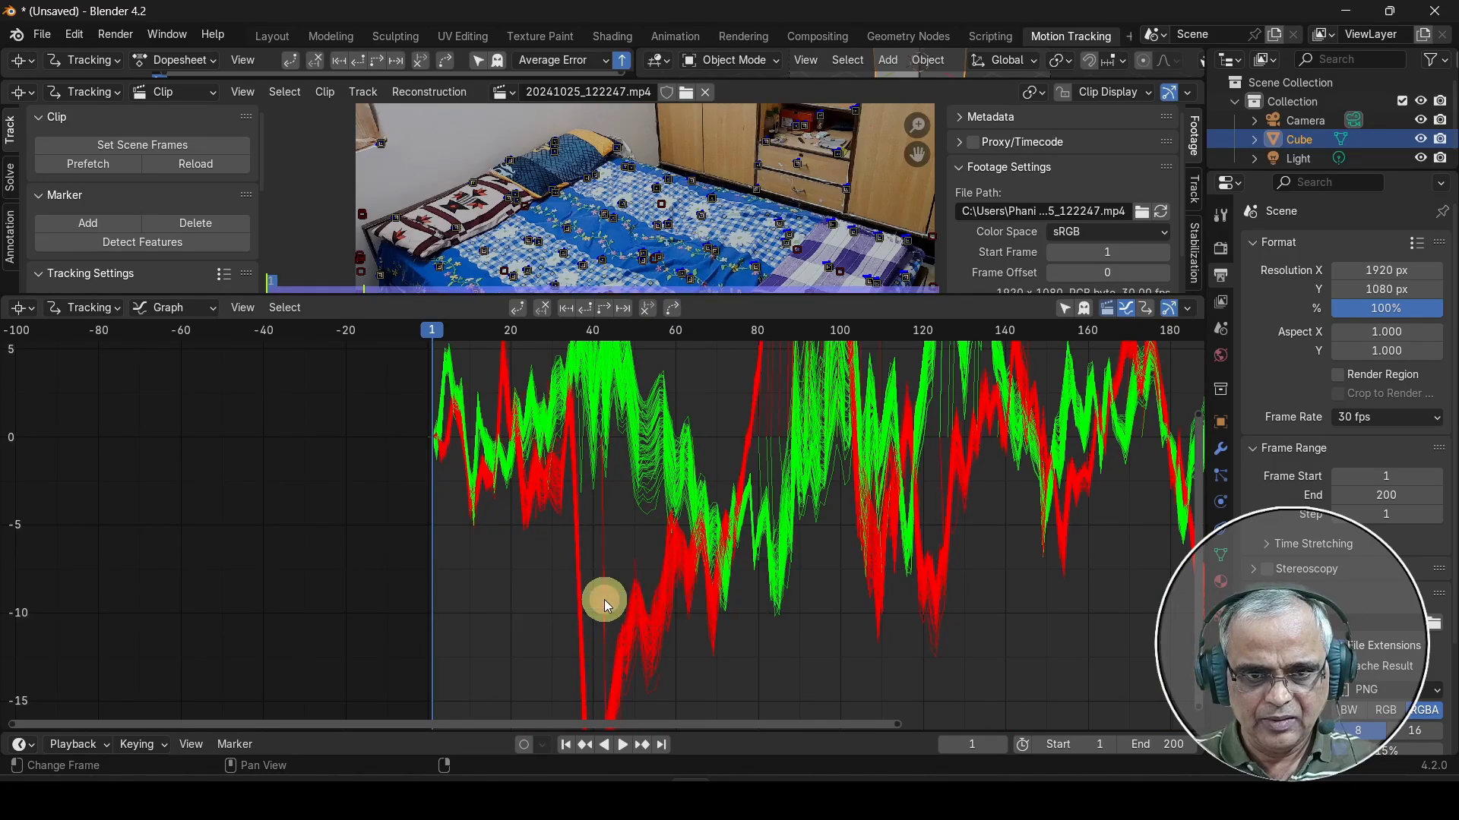
{"action": "left_click", "coordinate": [607, 599]}
{"action": "key", "text": "x"}
{"action": "left_click", "coordinate": [583, 602]}
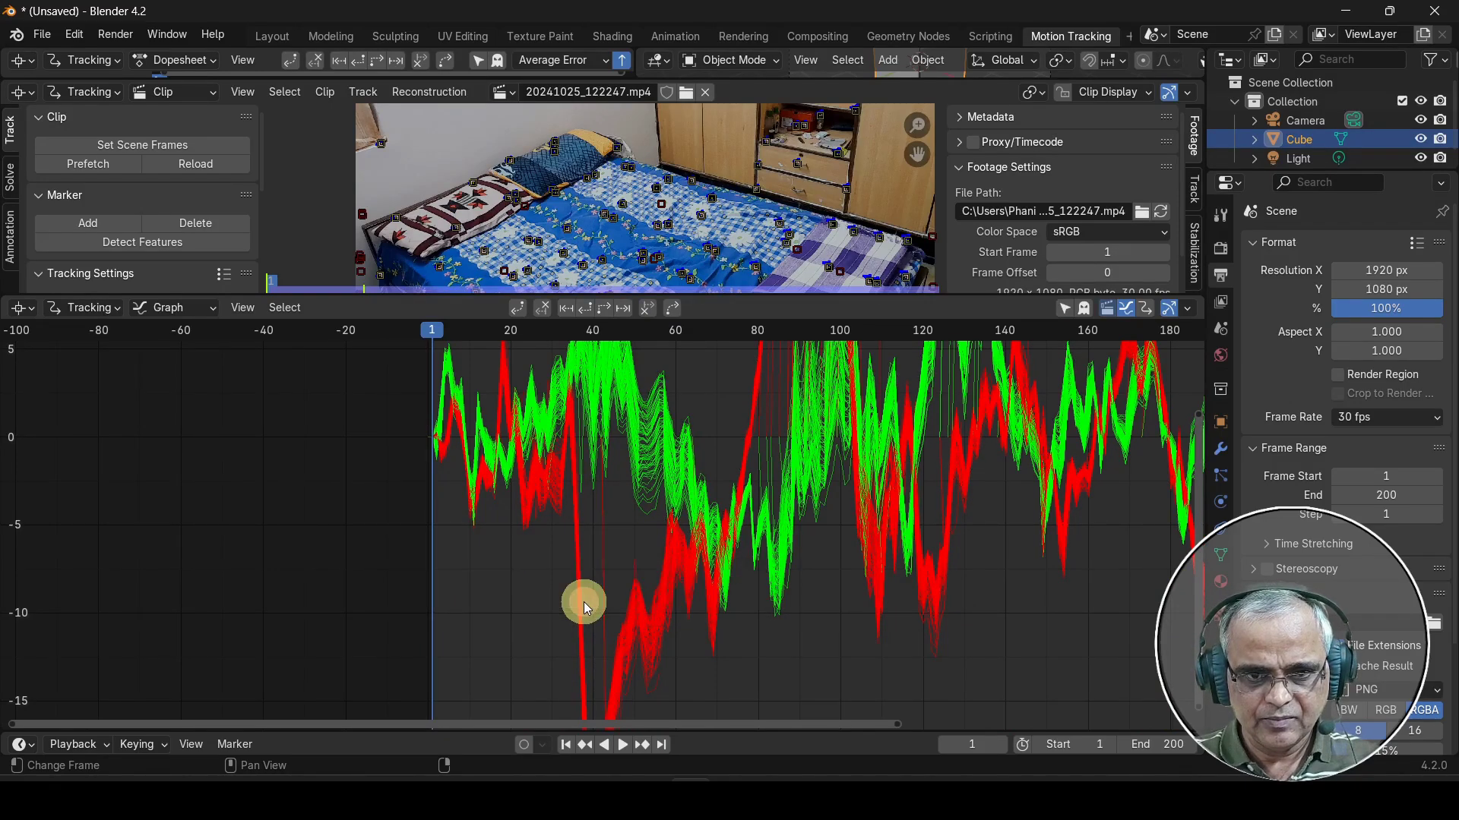
{"action": "left_click", "coordinate": [607, 582]}
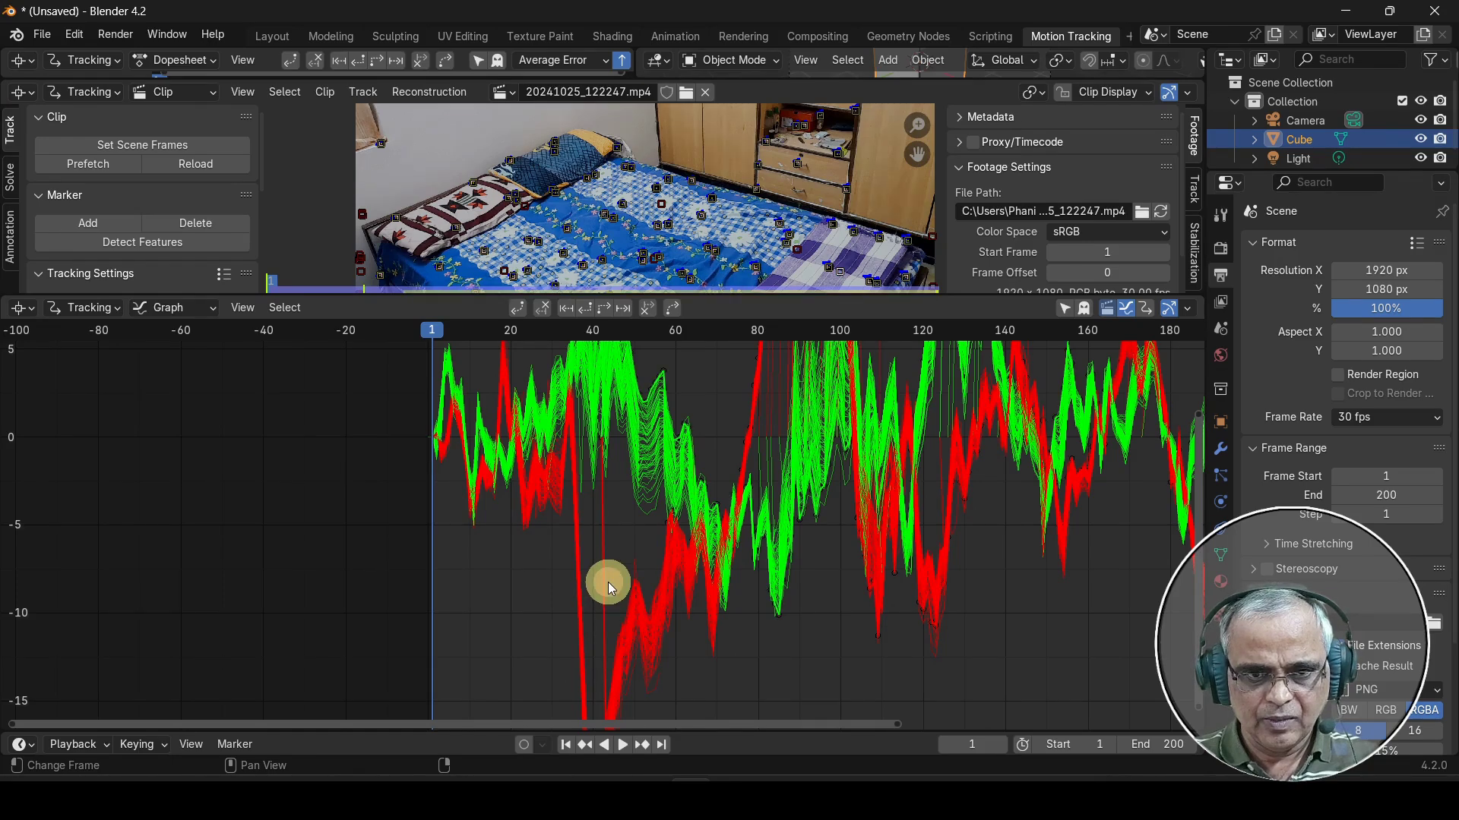
{"action": "key", "text": "x"}
{"action": "left_click", "coordinate": [607, 581]}
{"action": "left_click", "coordinate": [599, 576]}
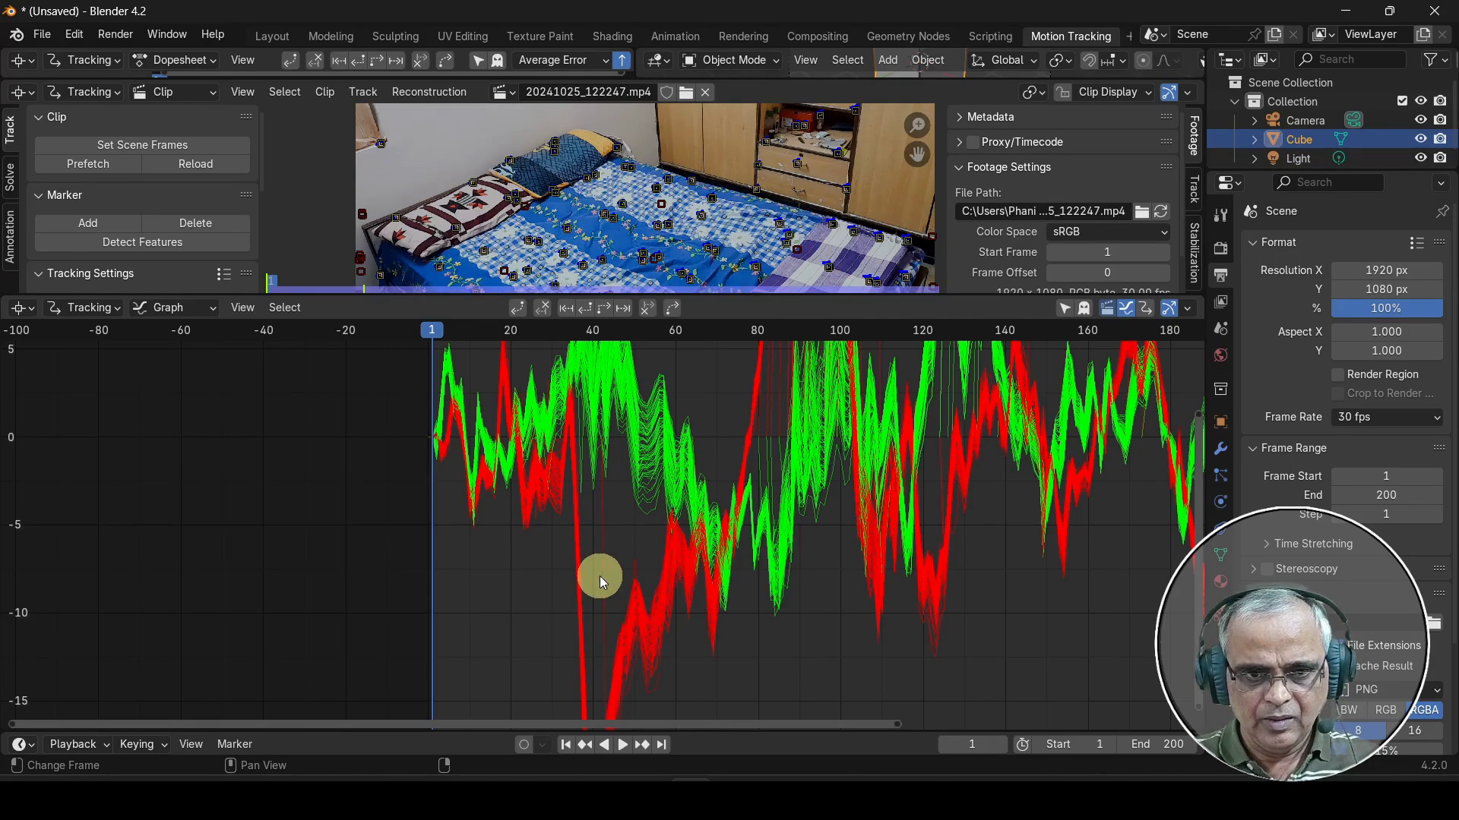
{"action": "key", "text": "x"}
{"action": "left_click", "coordinate": [600, 572]}
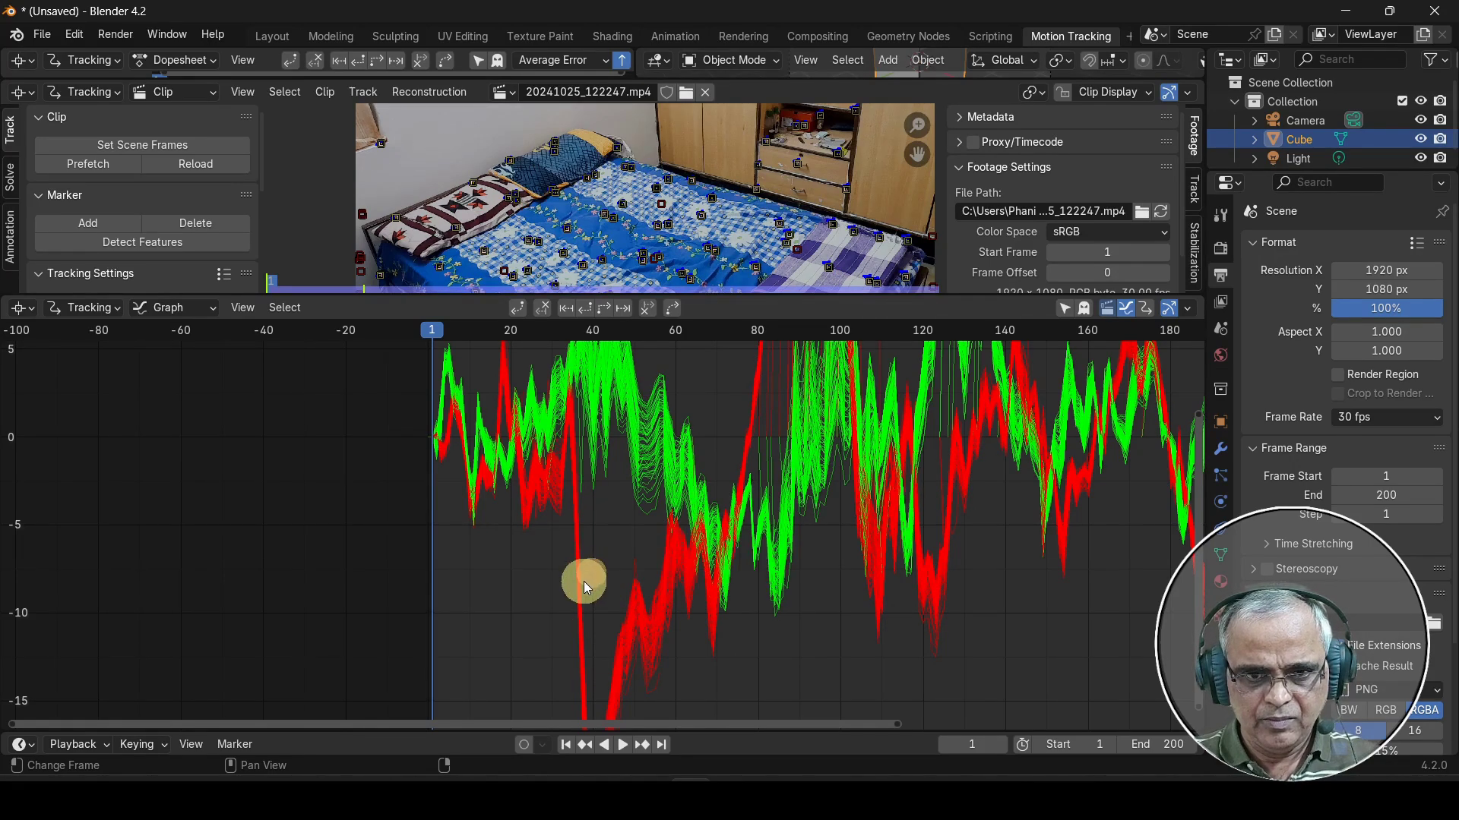
Delete the outlier tracks whose red curves spike upward near frames 110 and 87.
{"action": "scroll", "coordinate": [584, 581], "scroll_direction": "down", "scroll_amount": 3}
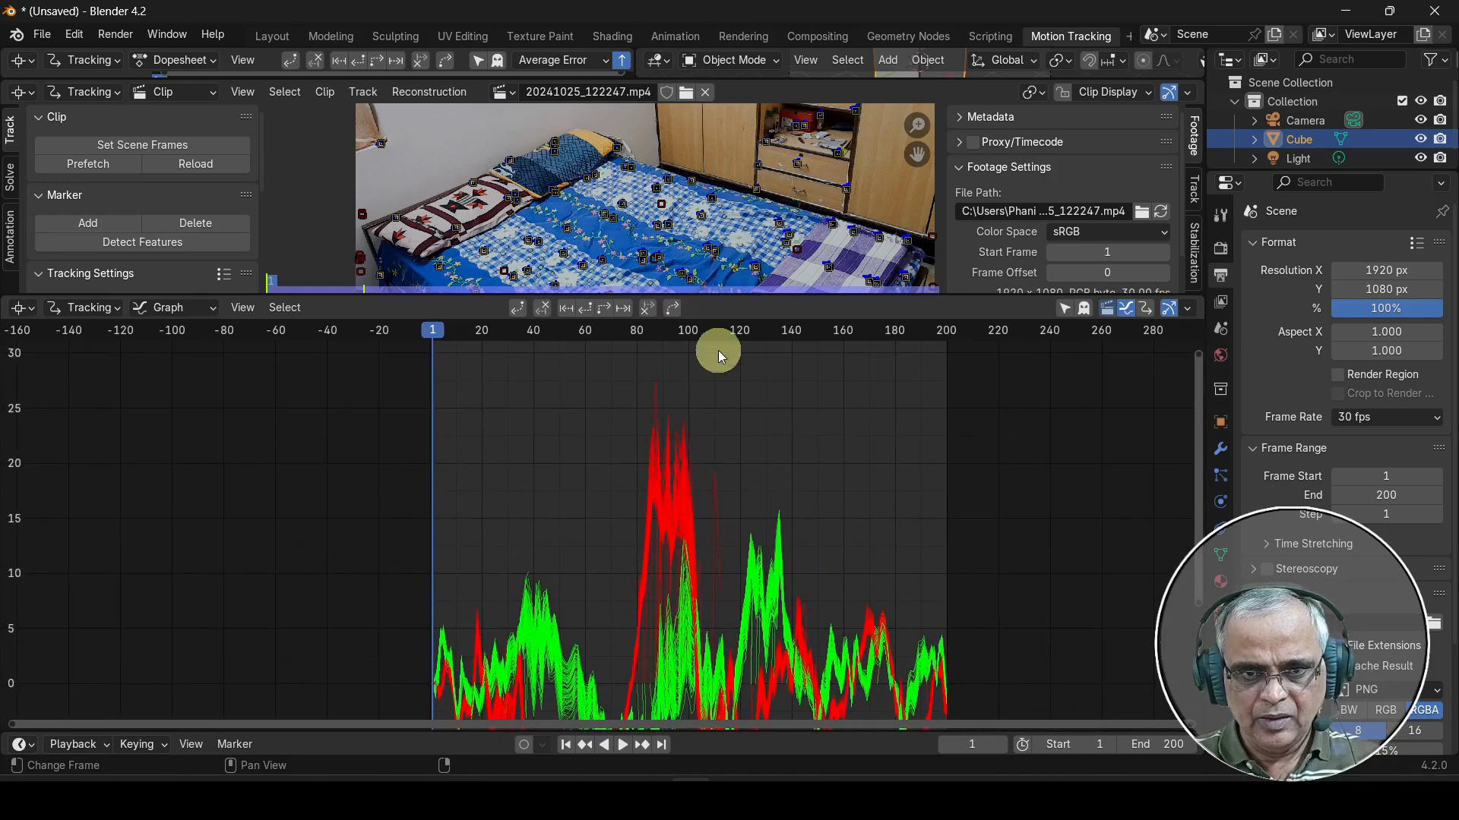
{"action": "left_click", "coordinate": [719, 493]}
{"action": "key", "text": "x"}
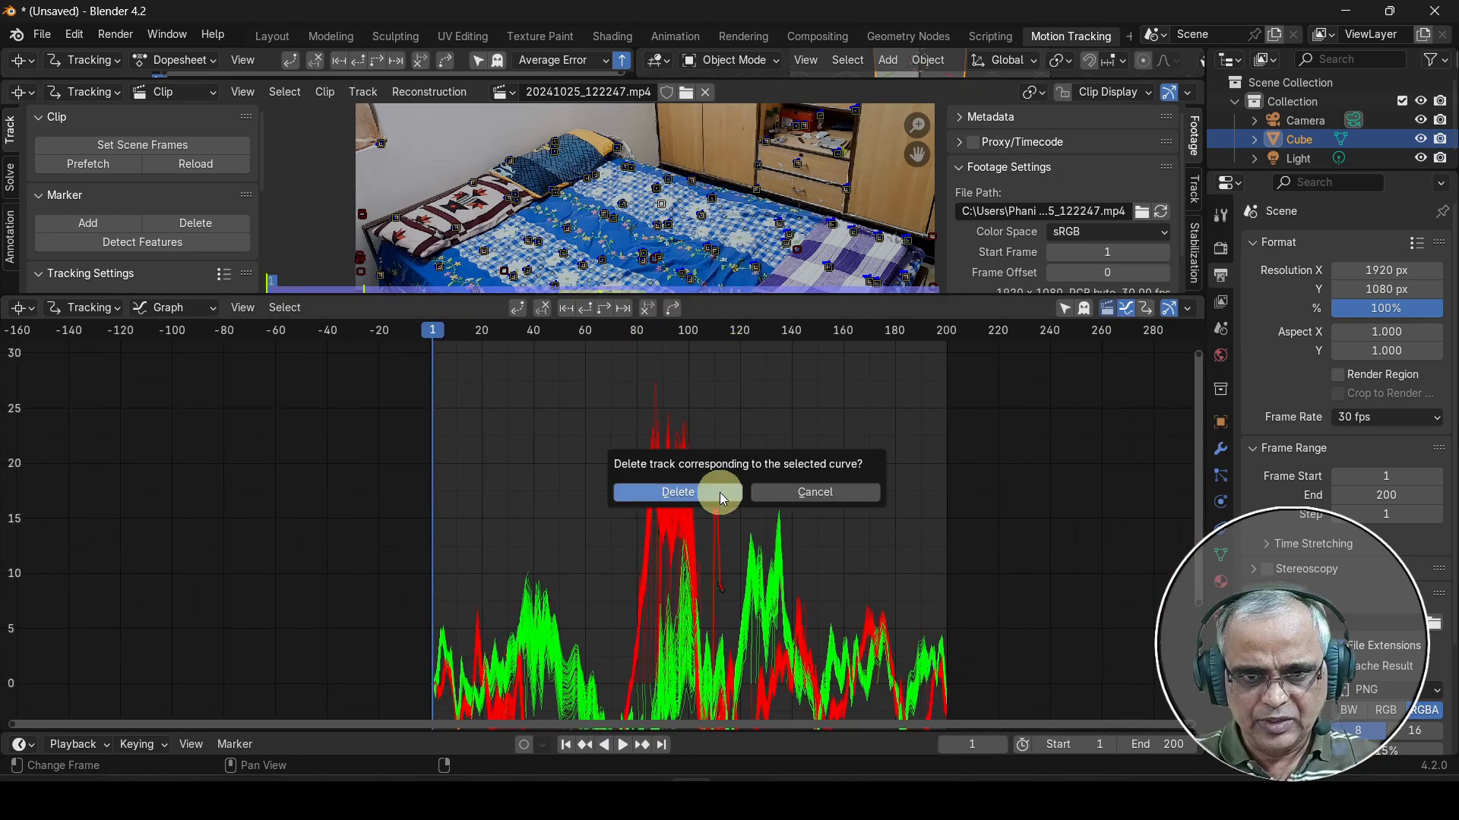
{"action": "left_click", "coordinate": [688, 494]}
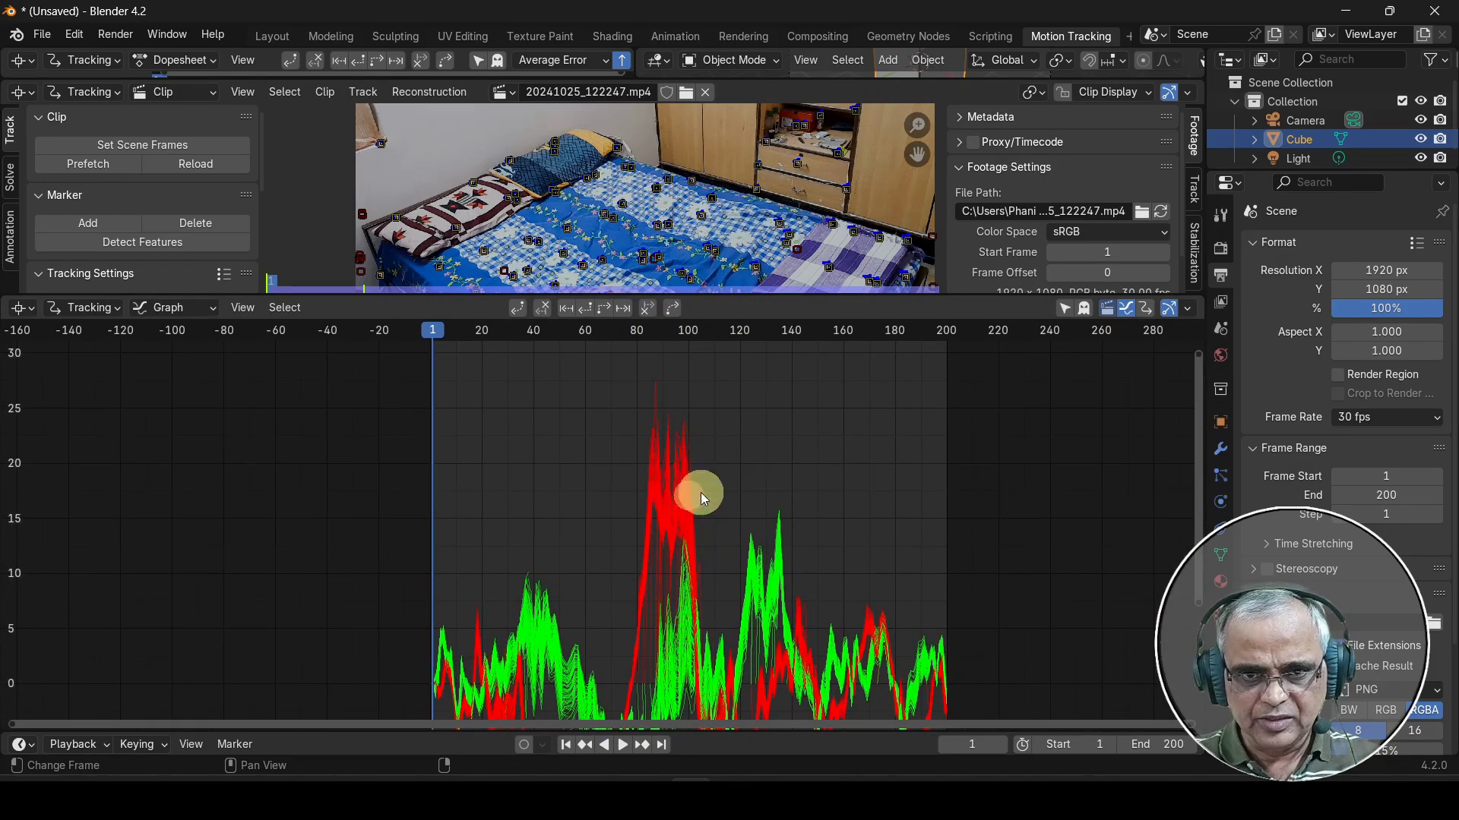
{"action": "left_click", "coordinate": [659, 388]}
{"action": "key", "text": "x"}
{"action": "left_click", "coordinate": [778, 392]}
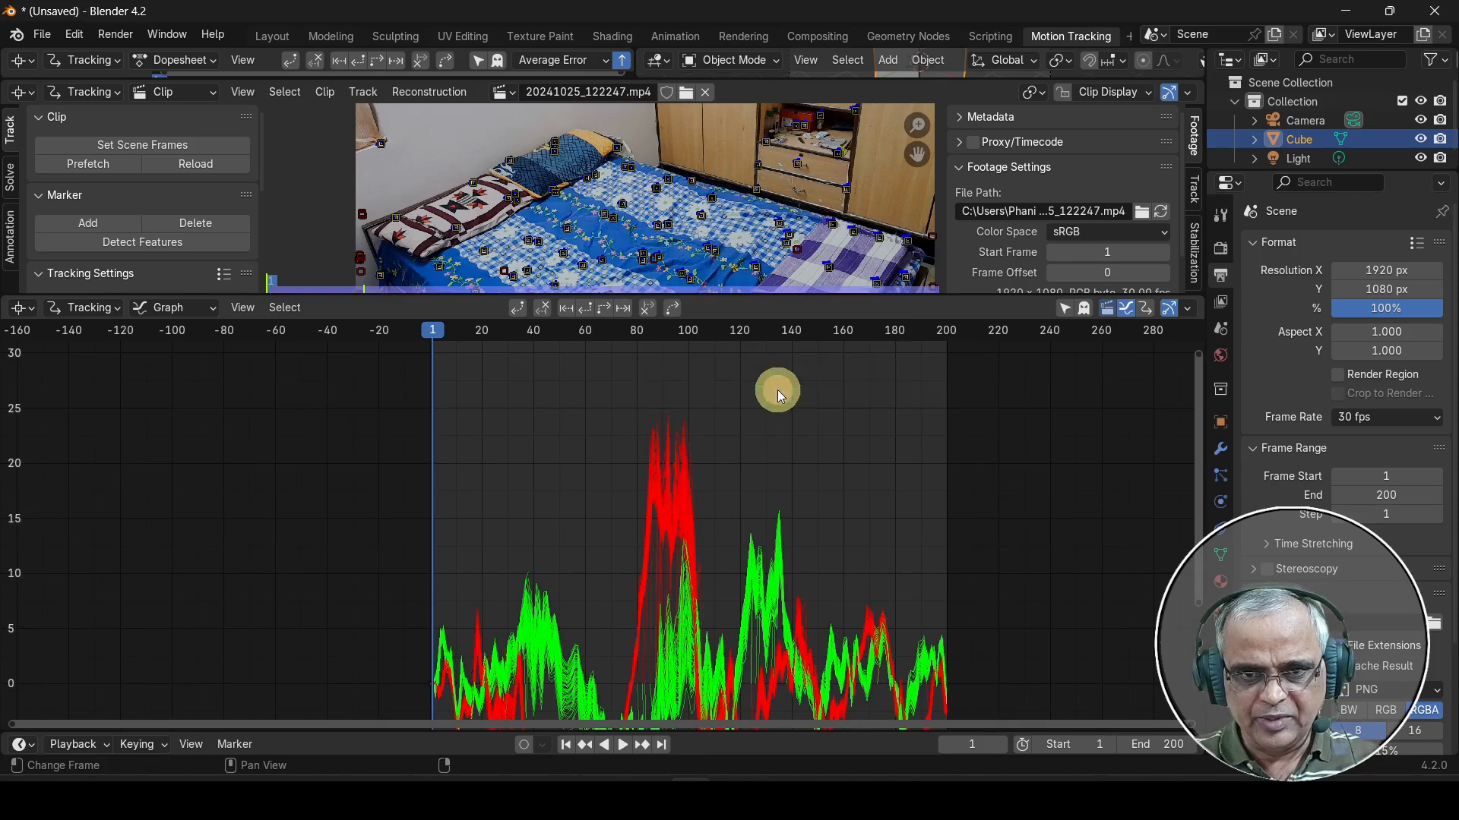
Fit the curves in view and shrink the graph area to give the clip view more room.
{"action": "scroll", "coordinate": [752, 478], "scroll_direction": "down", "scroll_amount": 4}
{"action": "middle_click_drag", "start_coordinate": [678, 459], "coordinate": [656, 576]}
{"action": "left_click_drag", "start_coordinate": [703, 298], "coordinate": [706, 585]}
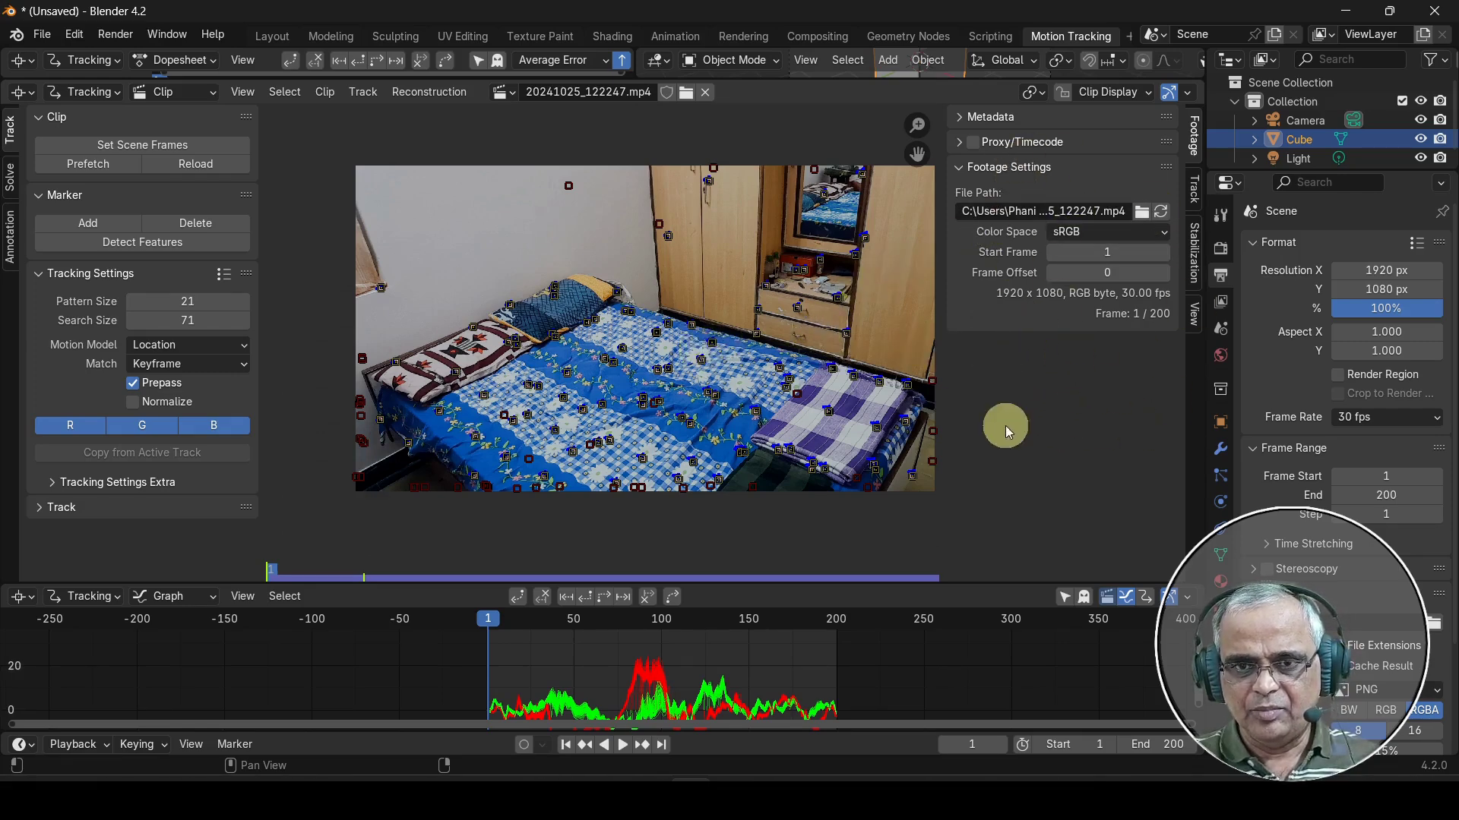
{"action": "key", "text": "n"}
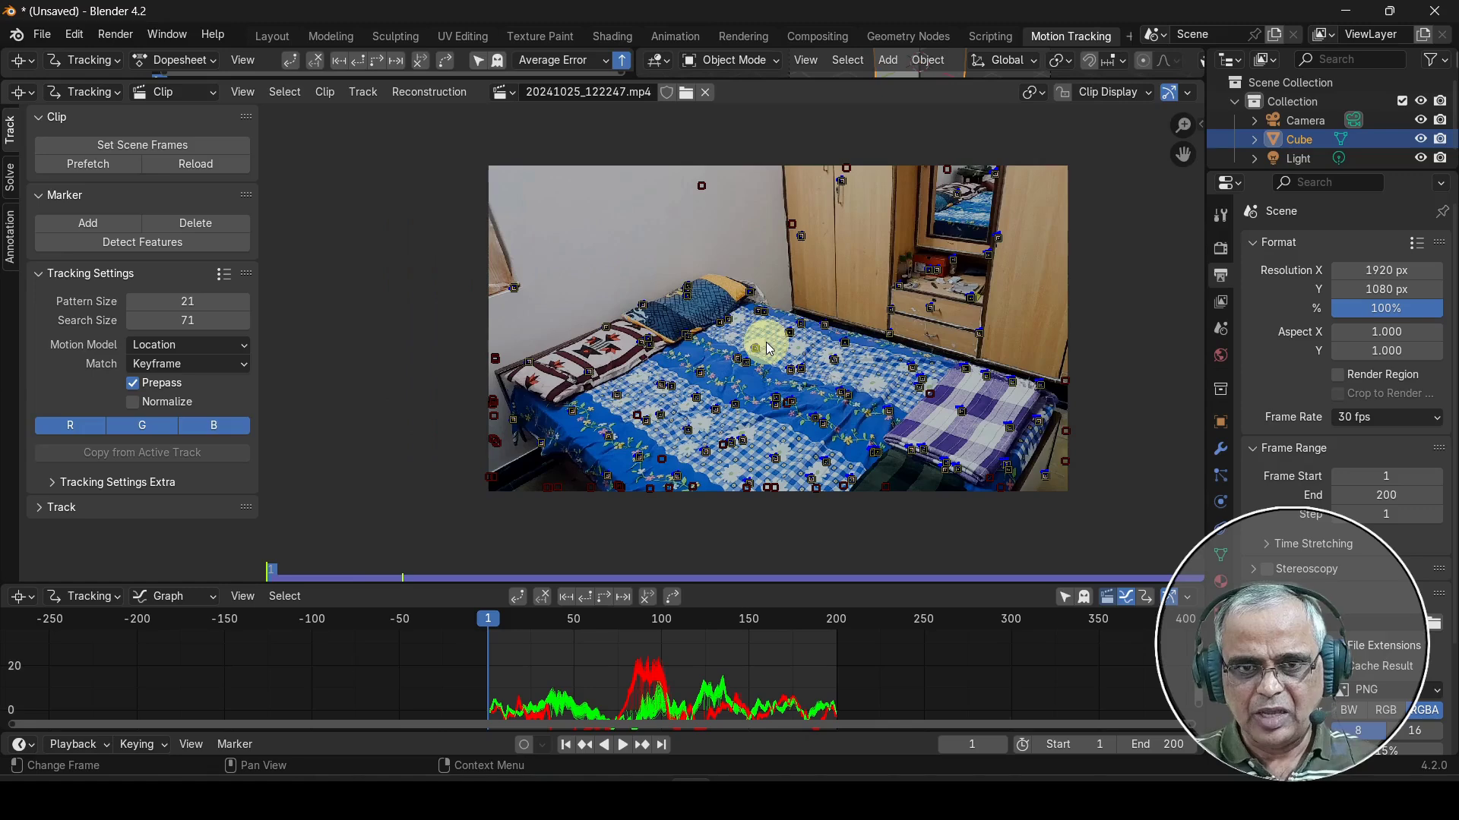
{"action": "key", "text": "n"}
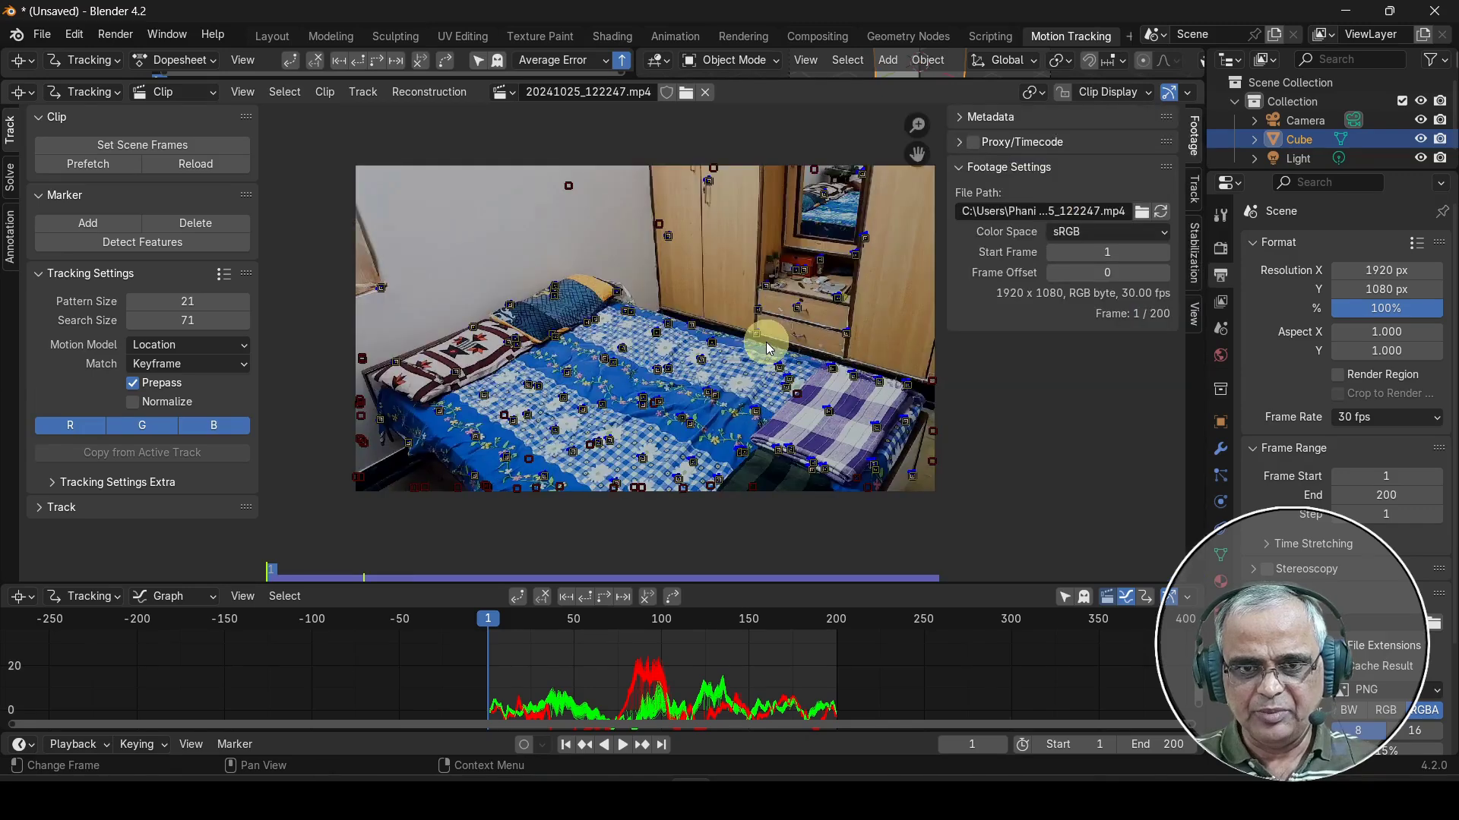
Show the clip's track properties and expand the camera and lens settings.
{"action": "left_click", "coordinate": [1193, 190]}
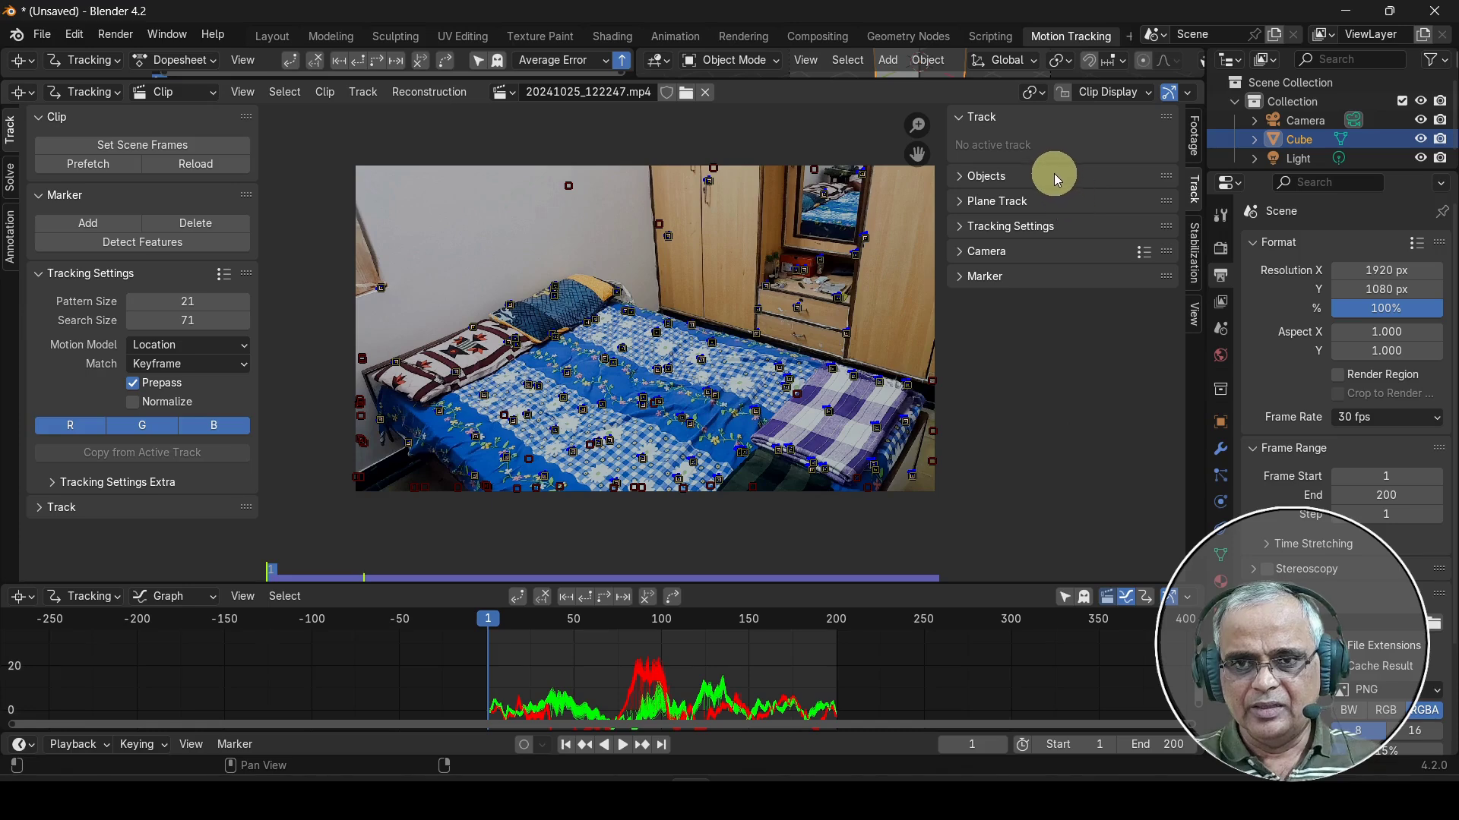
{"action": "left_click", "coordinate": [997, 250]}
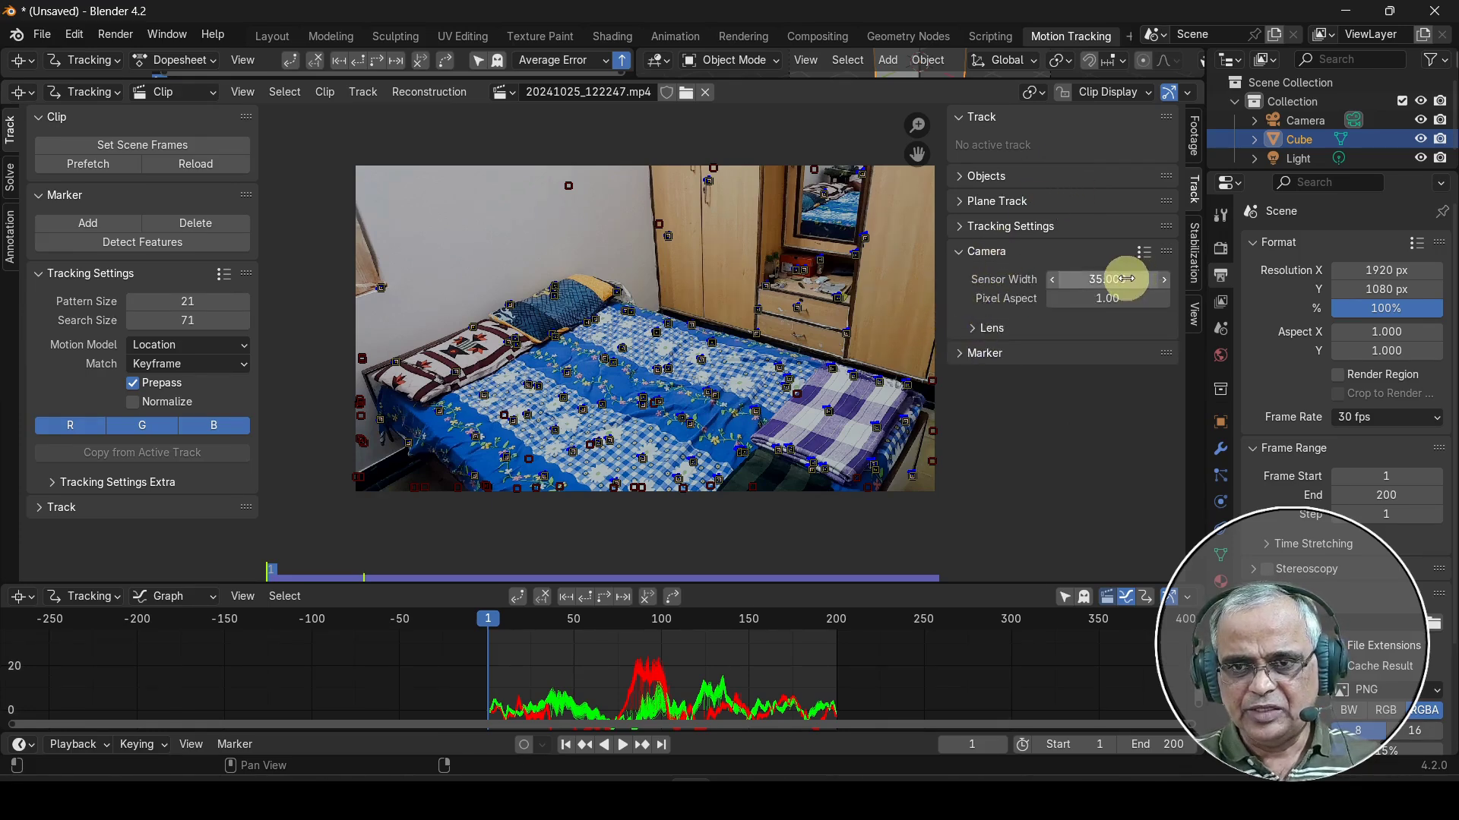
{"action": "left_click", "coordinate": [994, 328]}
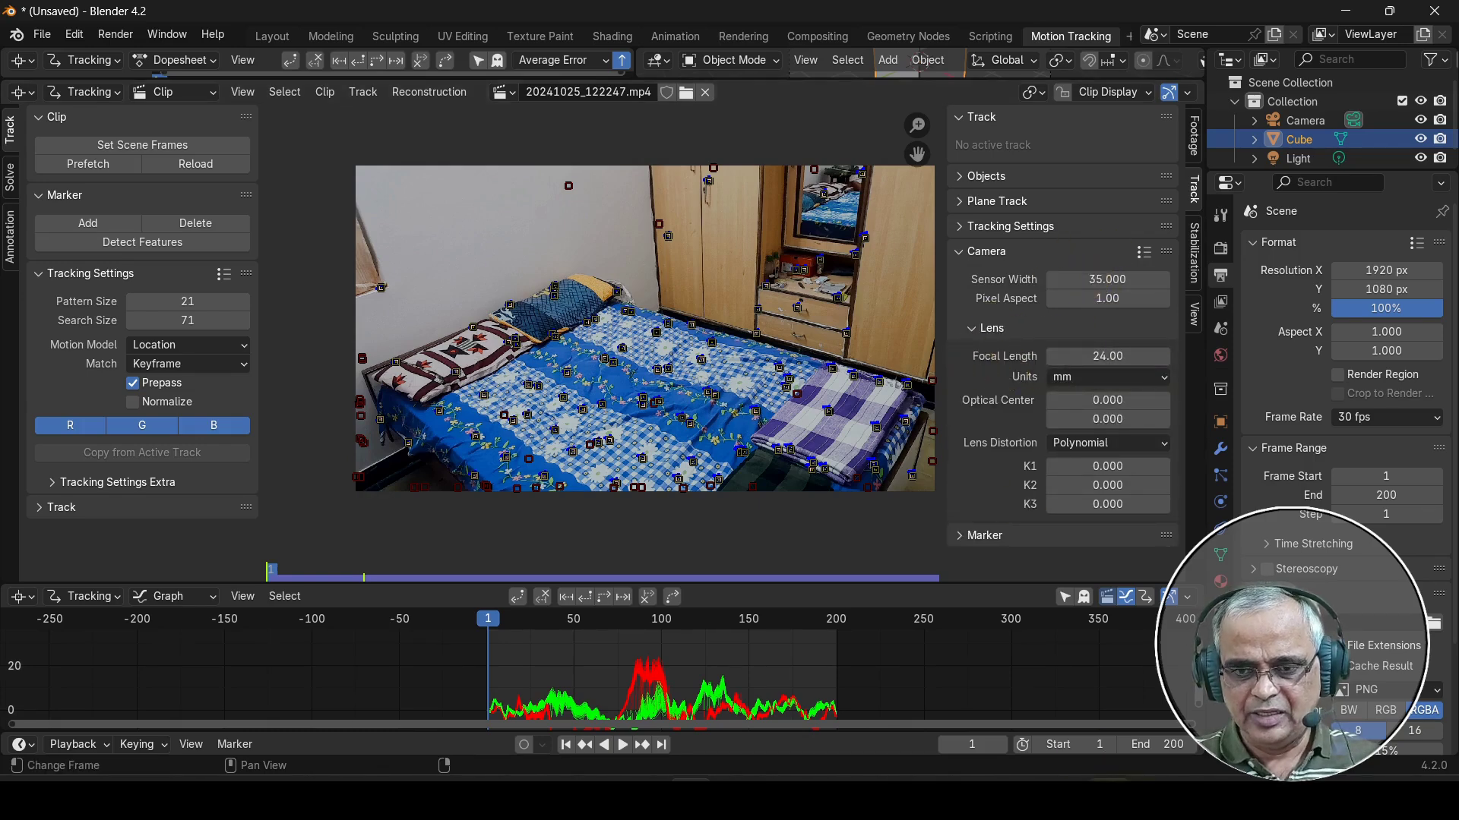
Check the camera values noted in Notepad, then return to Blender and set the tracking camera's sensor width to 9.96.
{"action": "left_click", "coordinate": [1094, 642]}
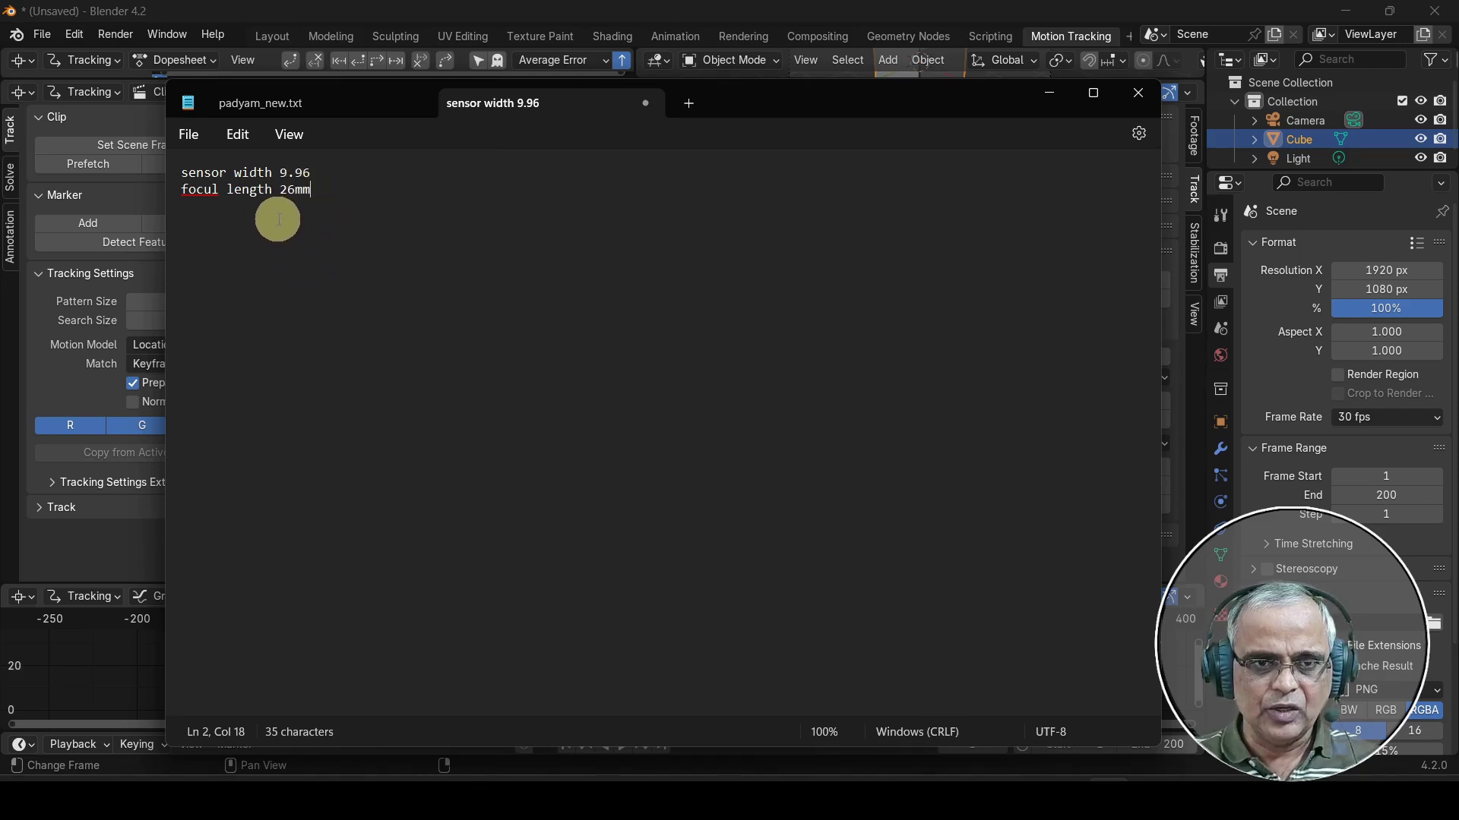
{"action": "left_click", "coordinate": [1050, 95]}
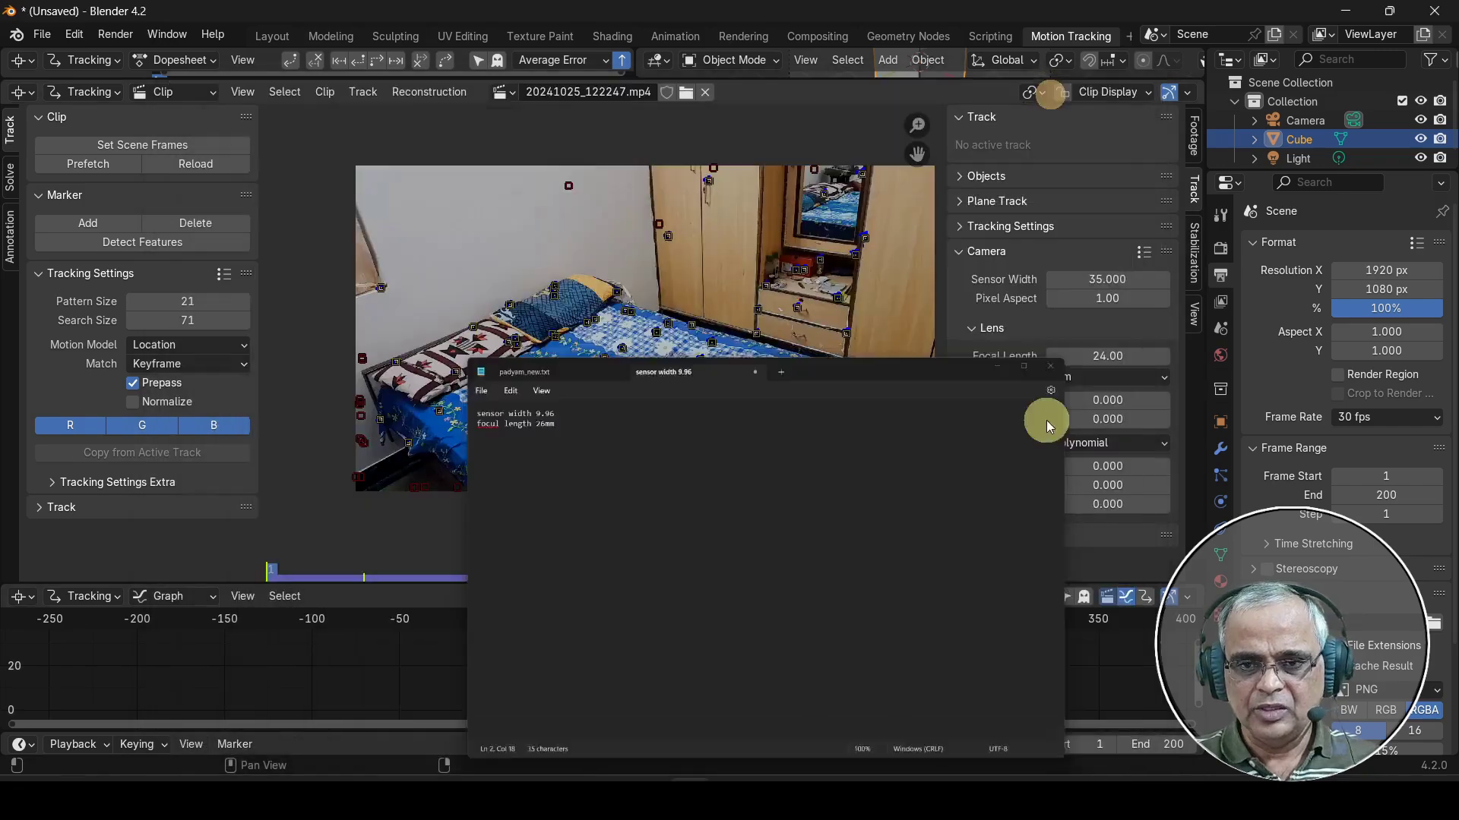
{"action": "left_click", "coordinate": [1111, 282]}
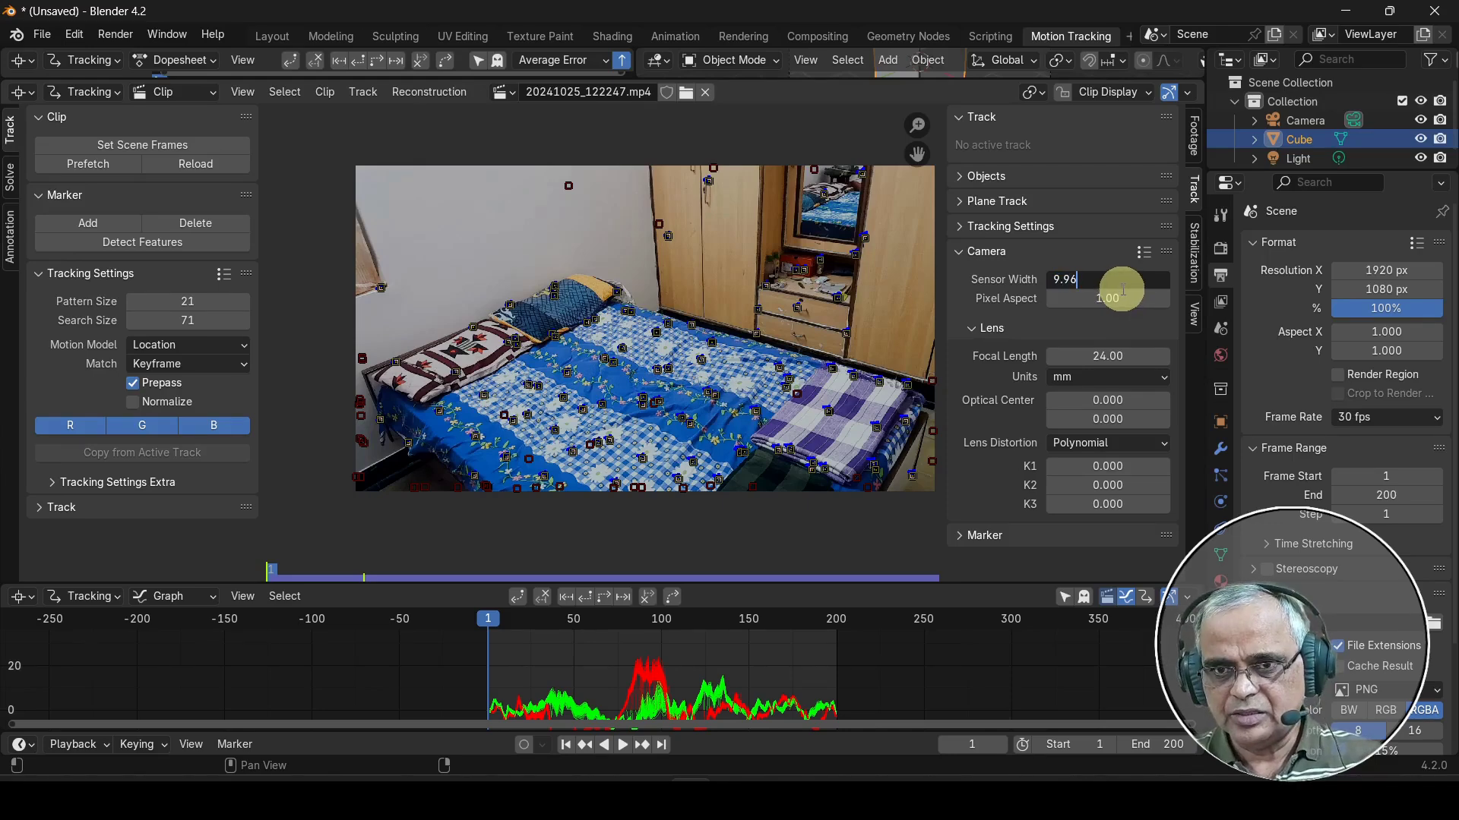
{"action": "key", "text": "Return"}
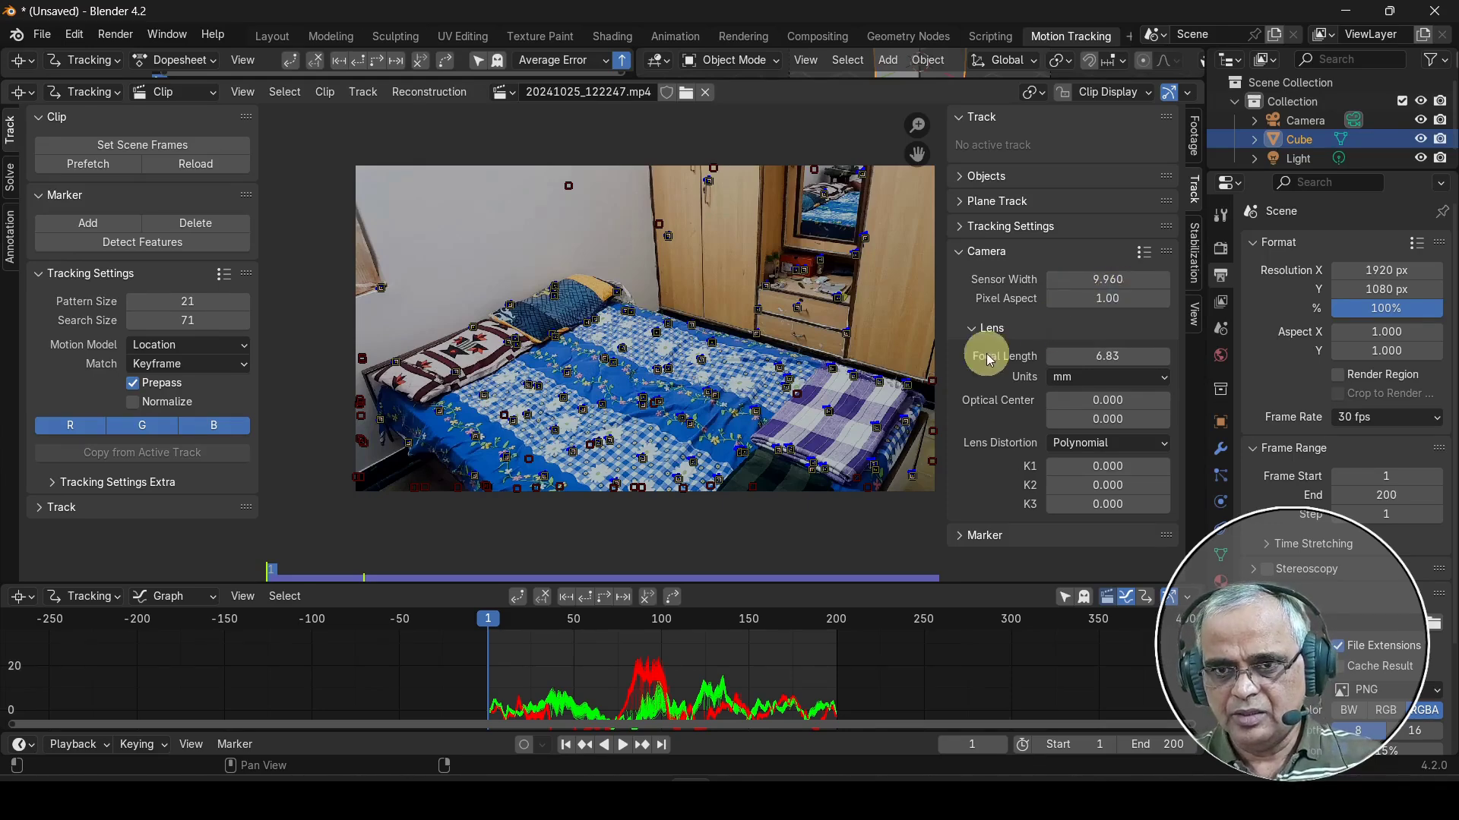
Check the focal length in the notes, then return to Blender and set the tracking camera's focal length to 26 mm.
{"action": "left_click", "coordinate": [1110, 354]}
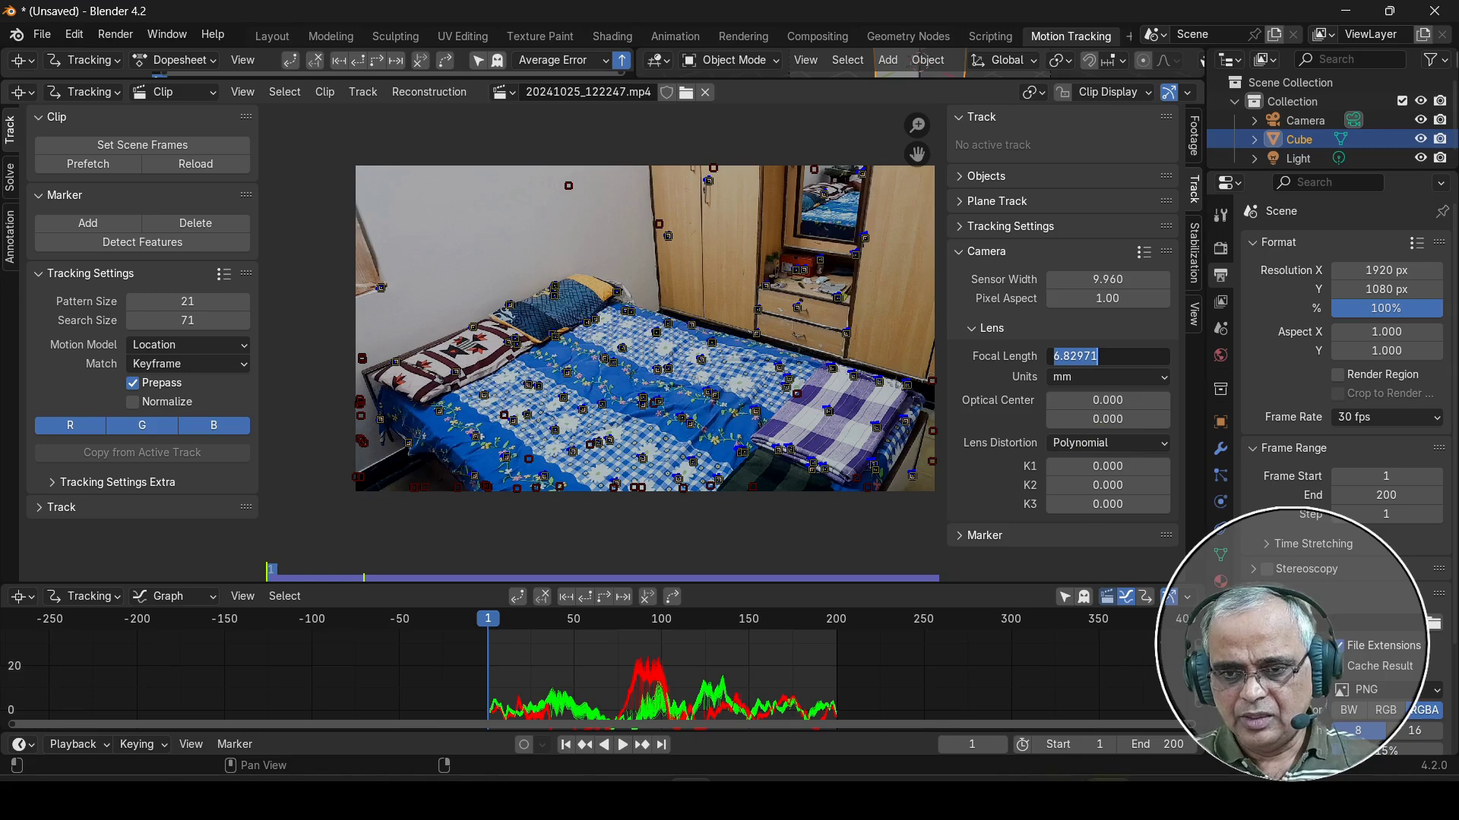
{"action": "key", "text": "alt+Tab"}
{"action": "key", "text": "alt+Tab"}
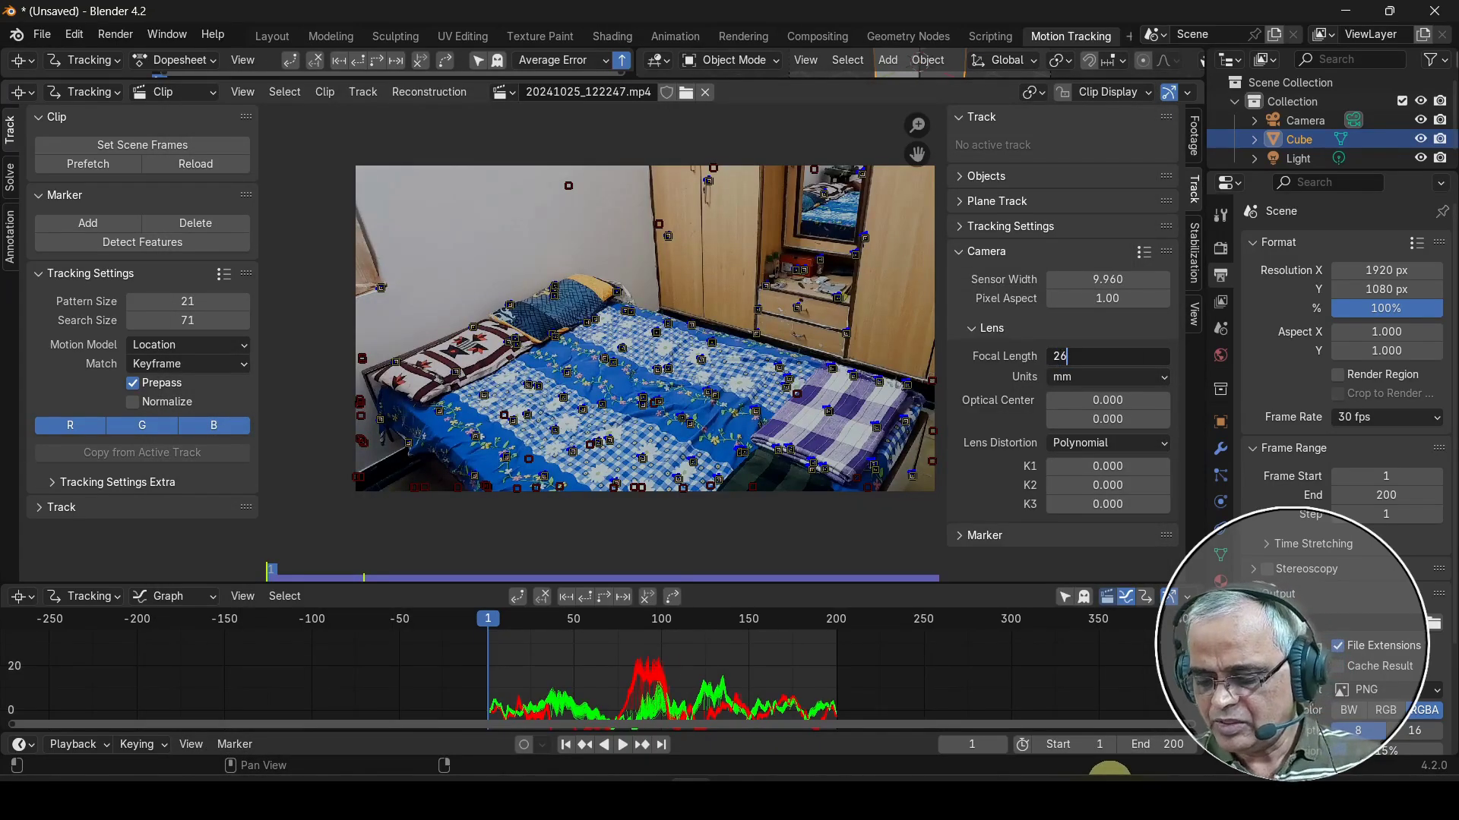
{"action": "key", "text": "Return"}
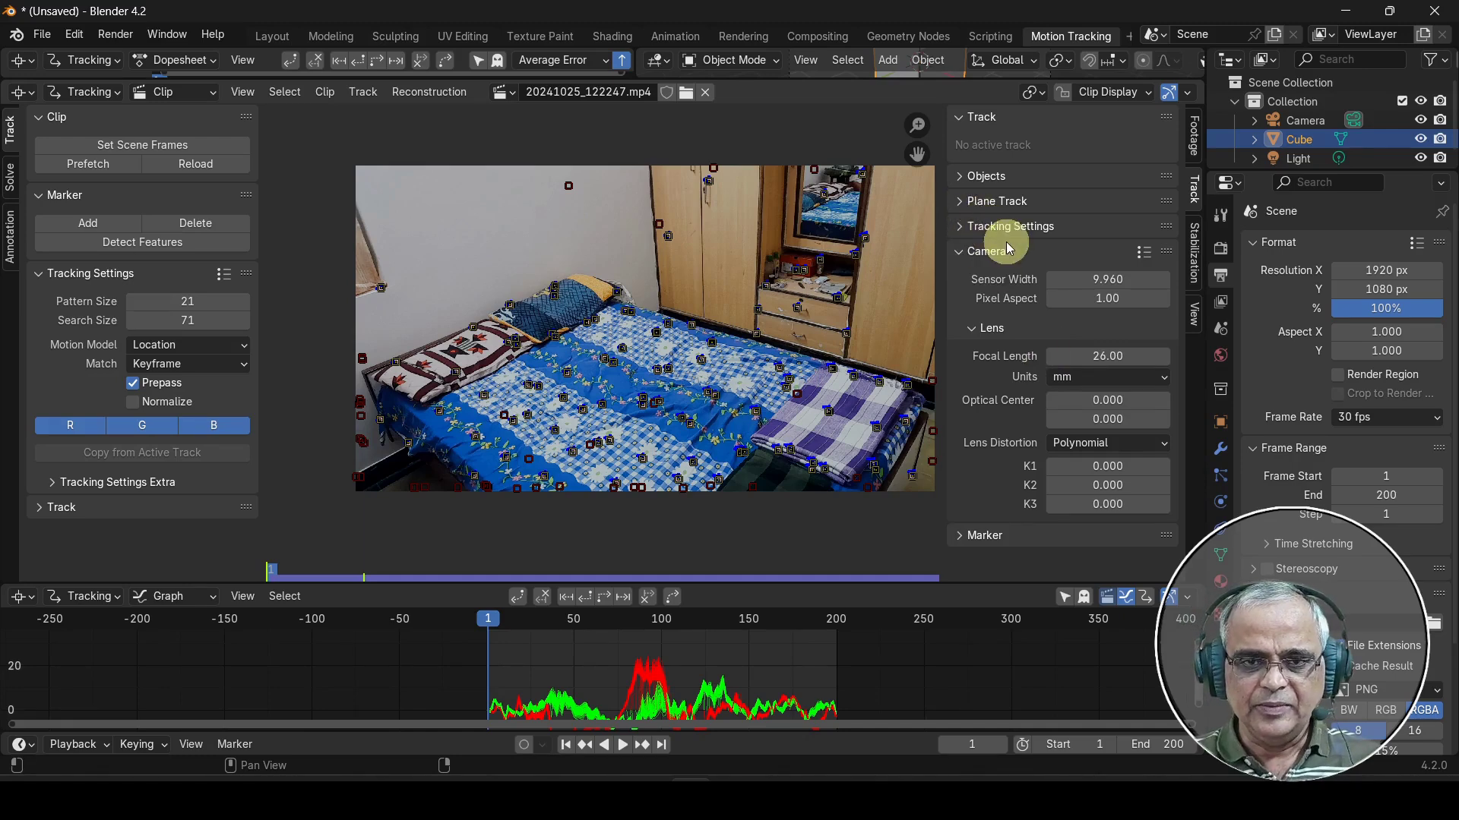
Hide the clip's track properties and enable focal length refinement in the solve settings.
{"action": "key", "text": "n"}
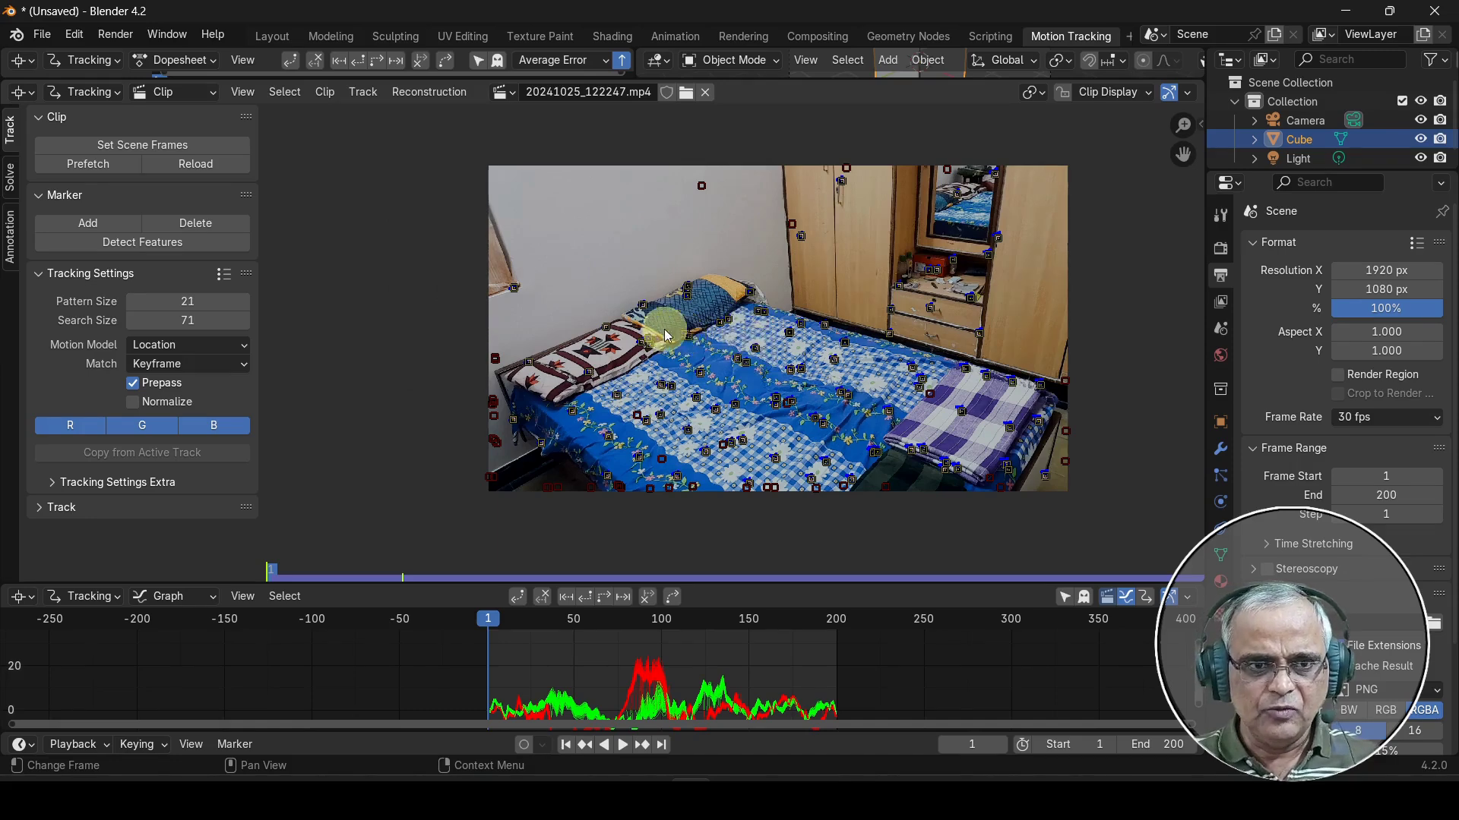
{"action": "left_click", "coordinate": [11, 179]}
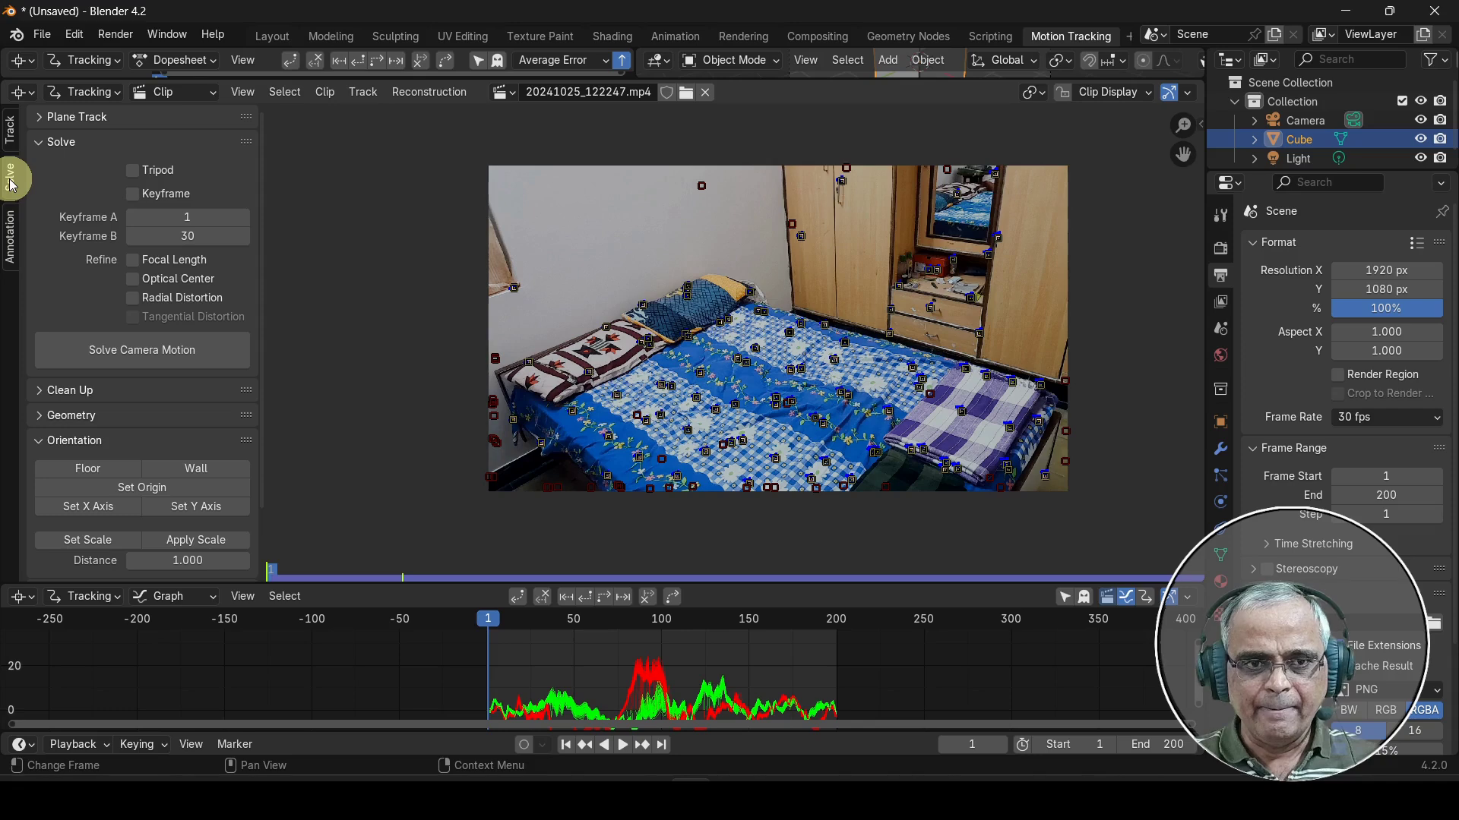
{"action": "left_click", "coordinate": [133, 261]}
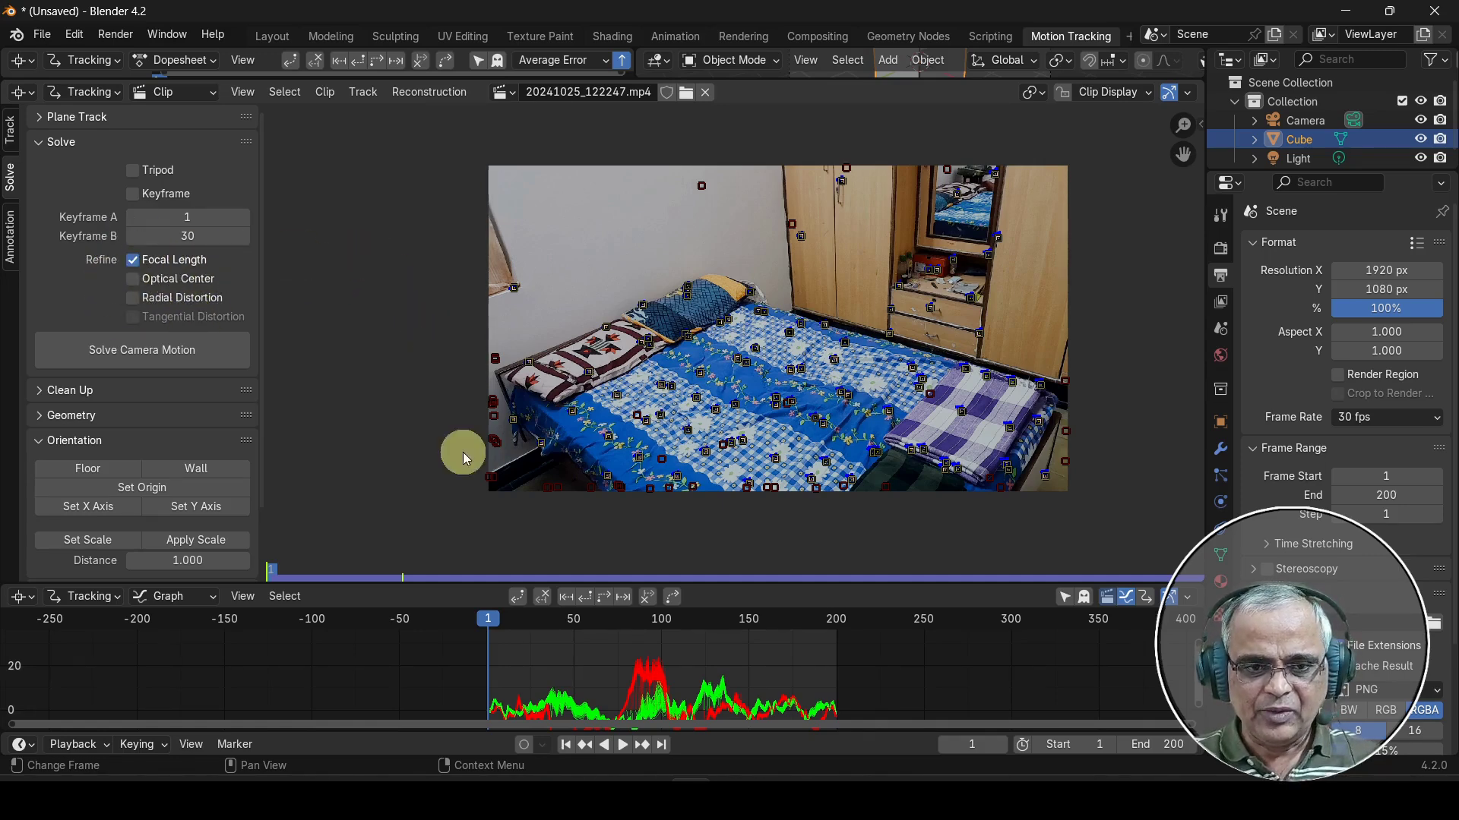
Set solve Keyframe A to 30 and Keyframe B to 150 based on the clip's motion, and solve the camera motion.
{"action": "middle_click_drag", "start_coordinate": [631, 659], "coordinate": [515, 651]}
{"action": "scroll", "coordinate": [514, 651], "scroll_direction": "up", "scroll_amount": 2}
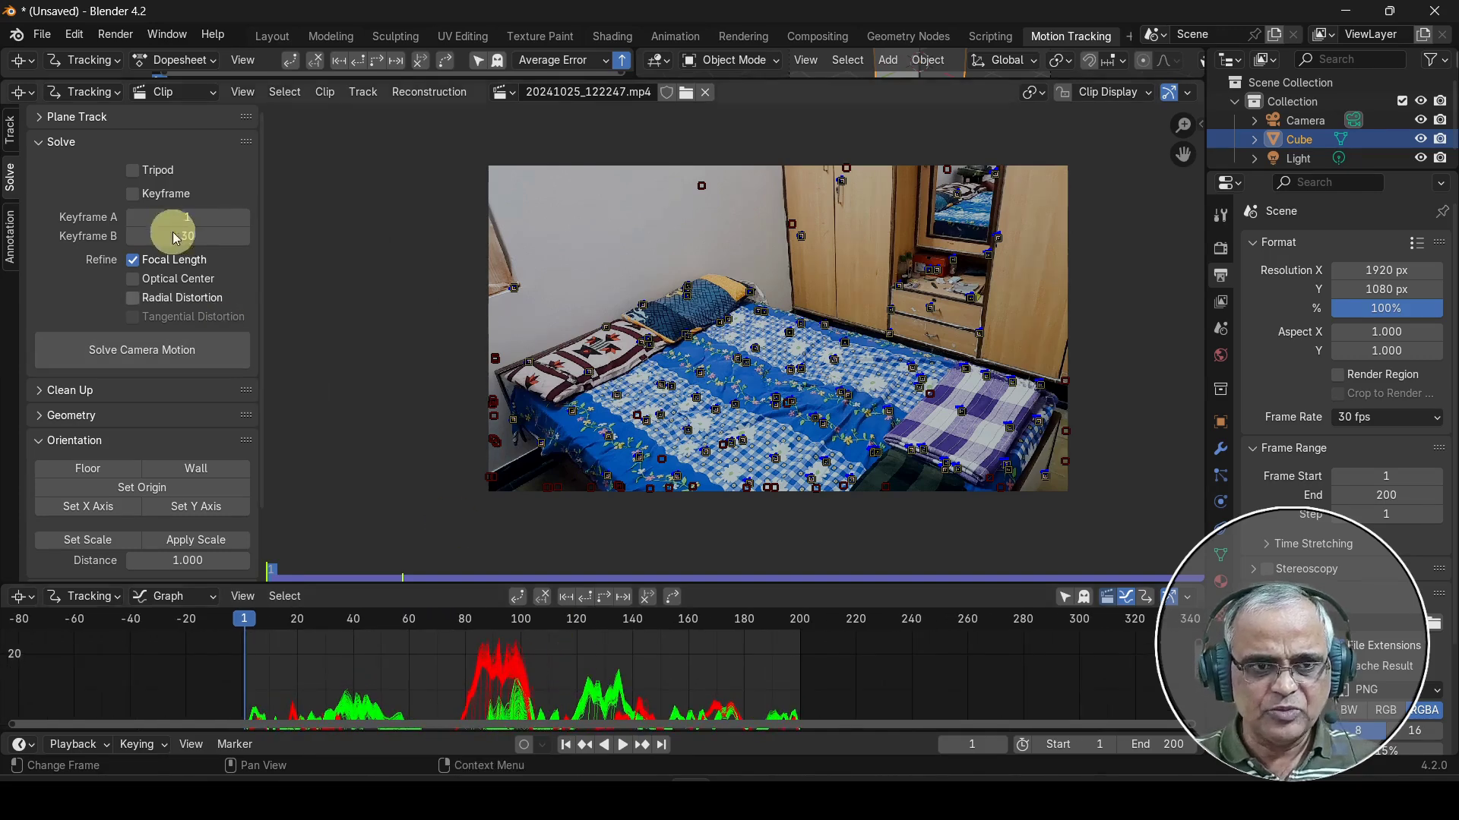
{"action": "middle_click_drag", "start_coordinate": [352, 668], "coordinate": [394, 670]}
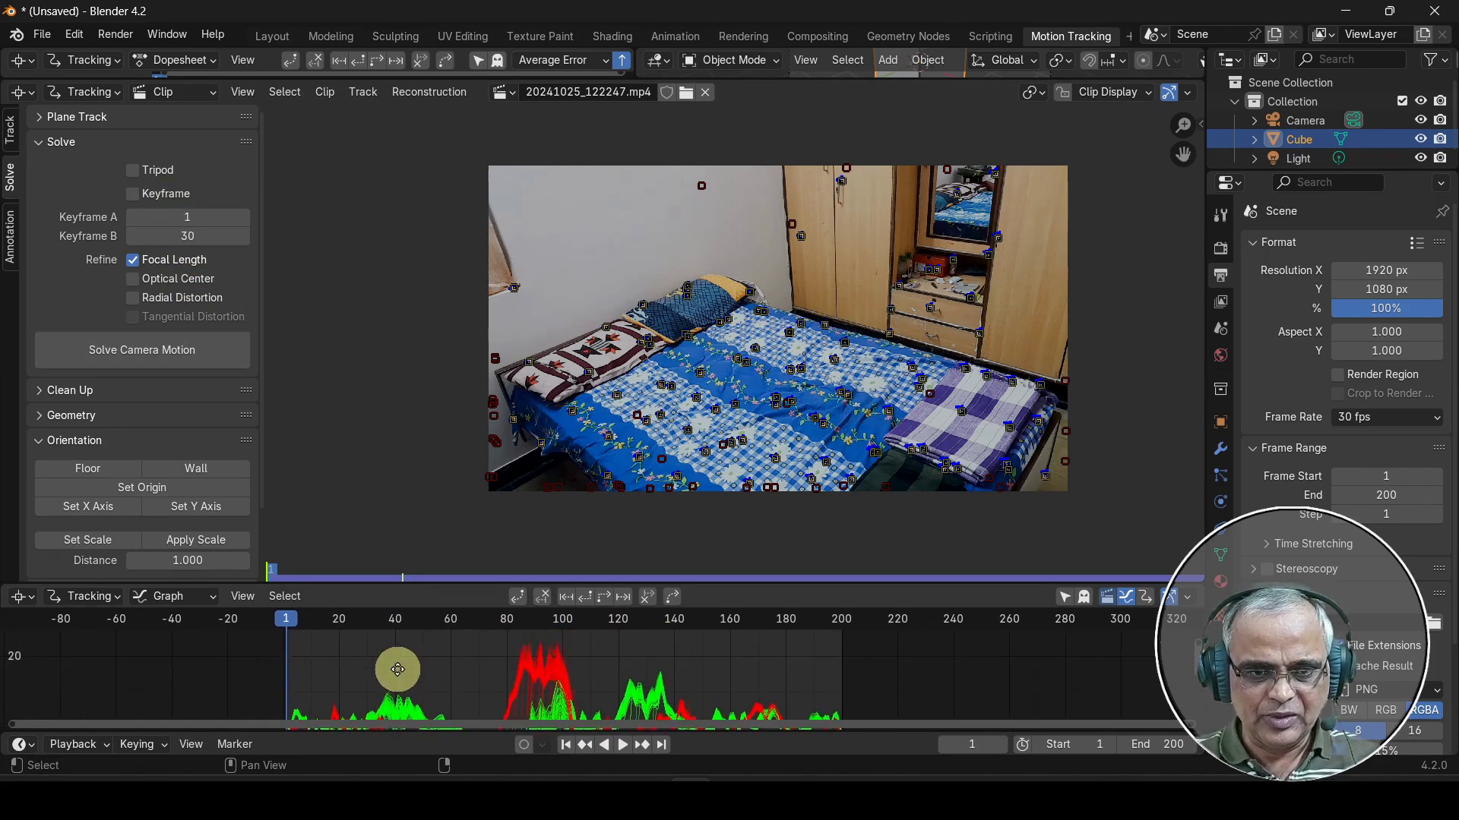
{"action": "left_click_drag", "start_coordinate": [286, 618], "coordinate": [372, 632]}
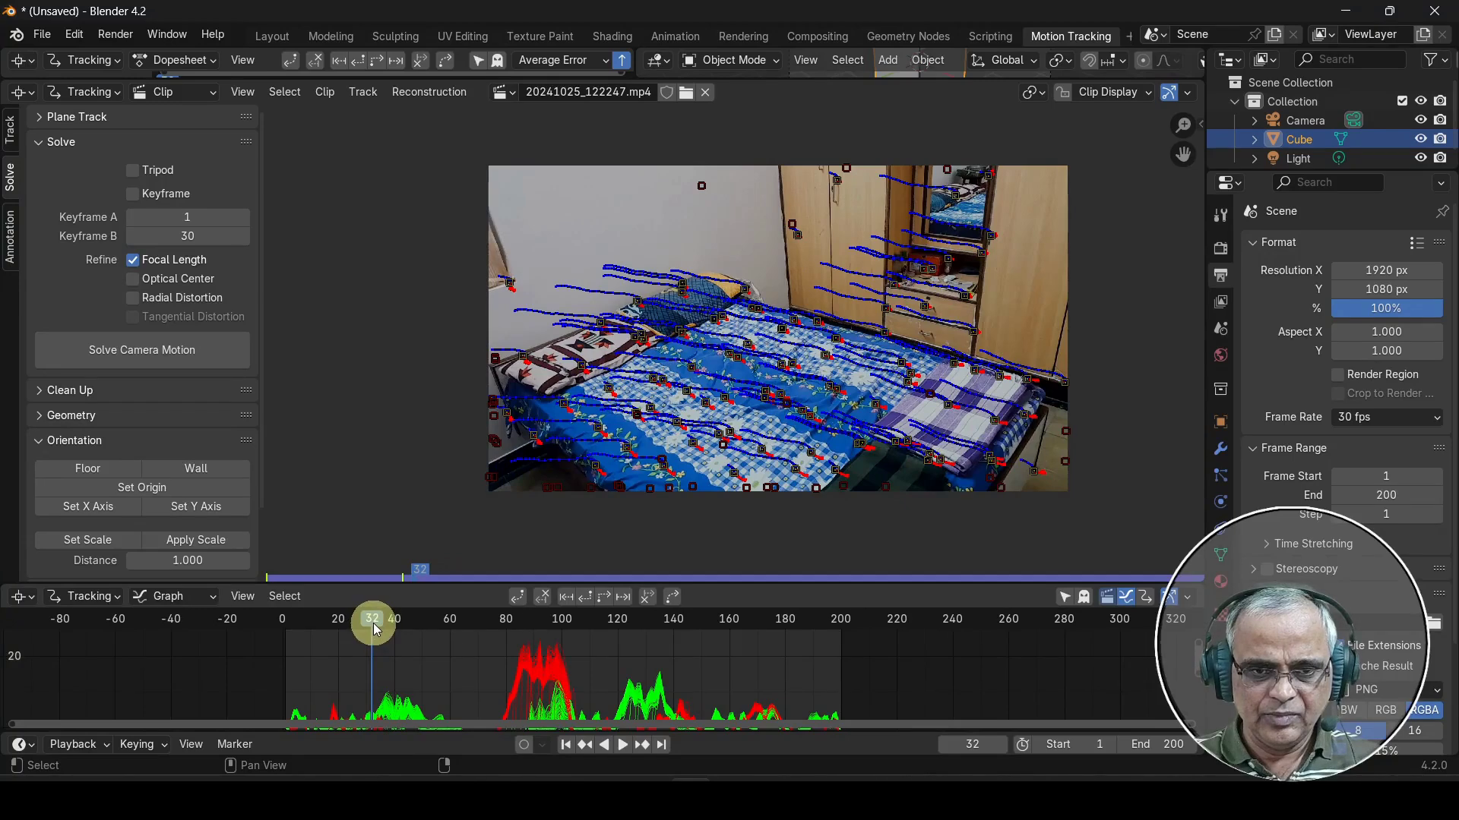
{"action": "left_click", "coordinate": [194, 216]}
{"action": "type", "text": "30"}
{"action": "key", "text": "Return"}
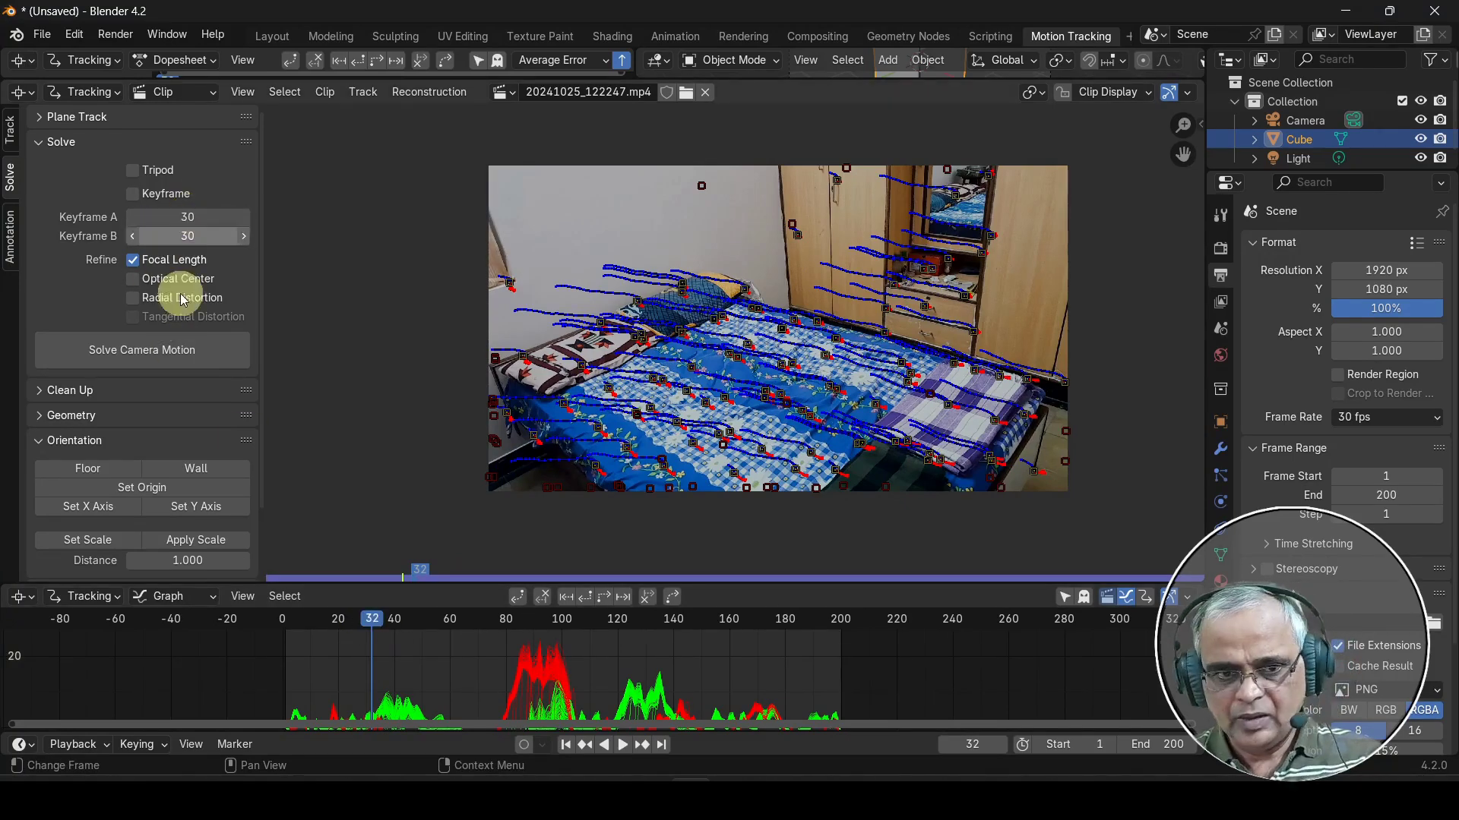
{"action": "left_click_drag", "start_coordinate": [365, 617], "coordinate": [703, 651]}
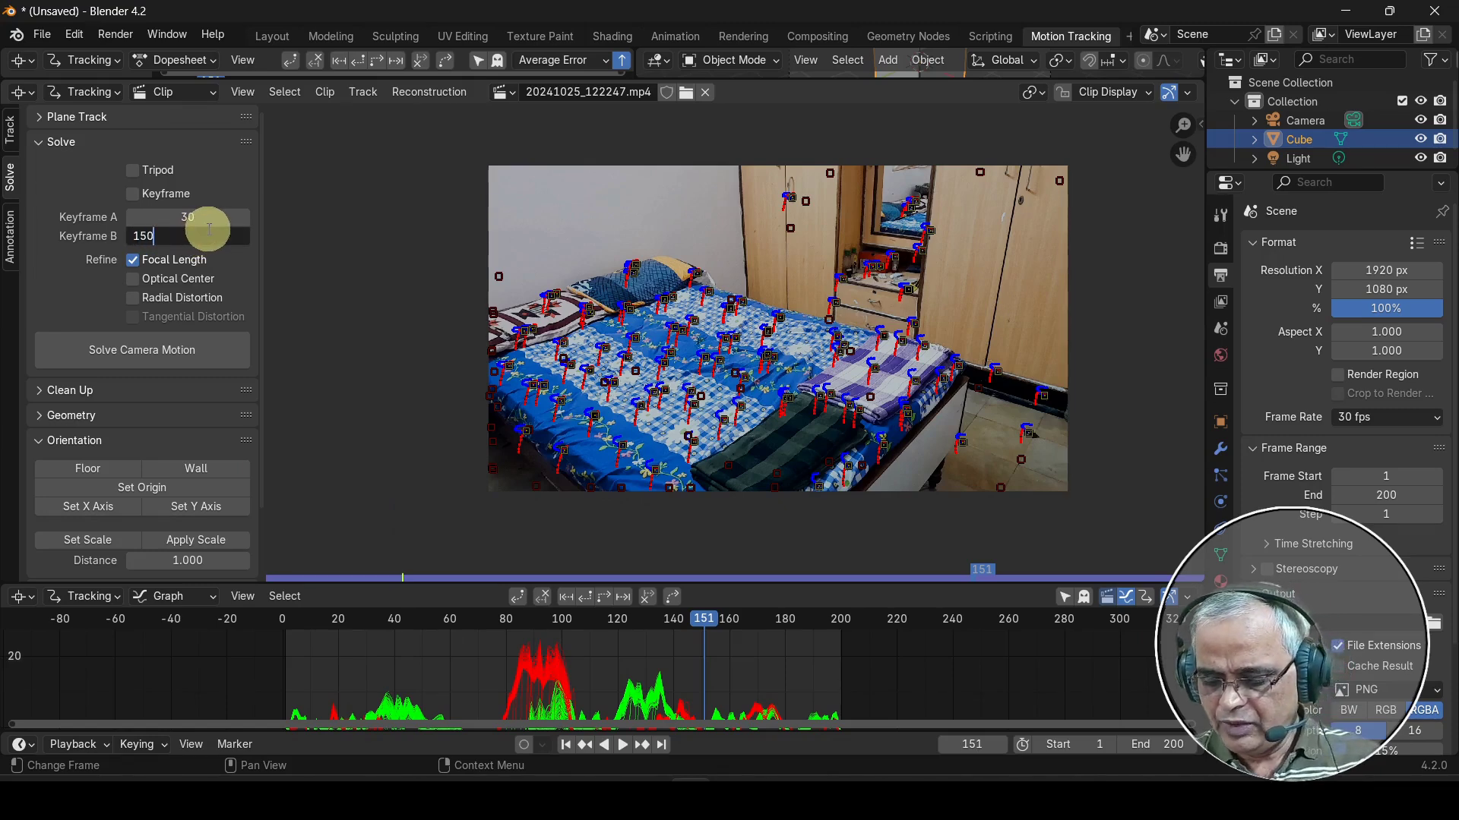
{"action": "key", "text": "Return"}
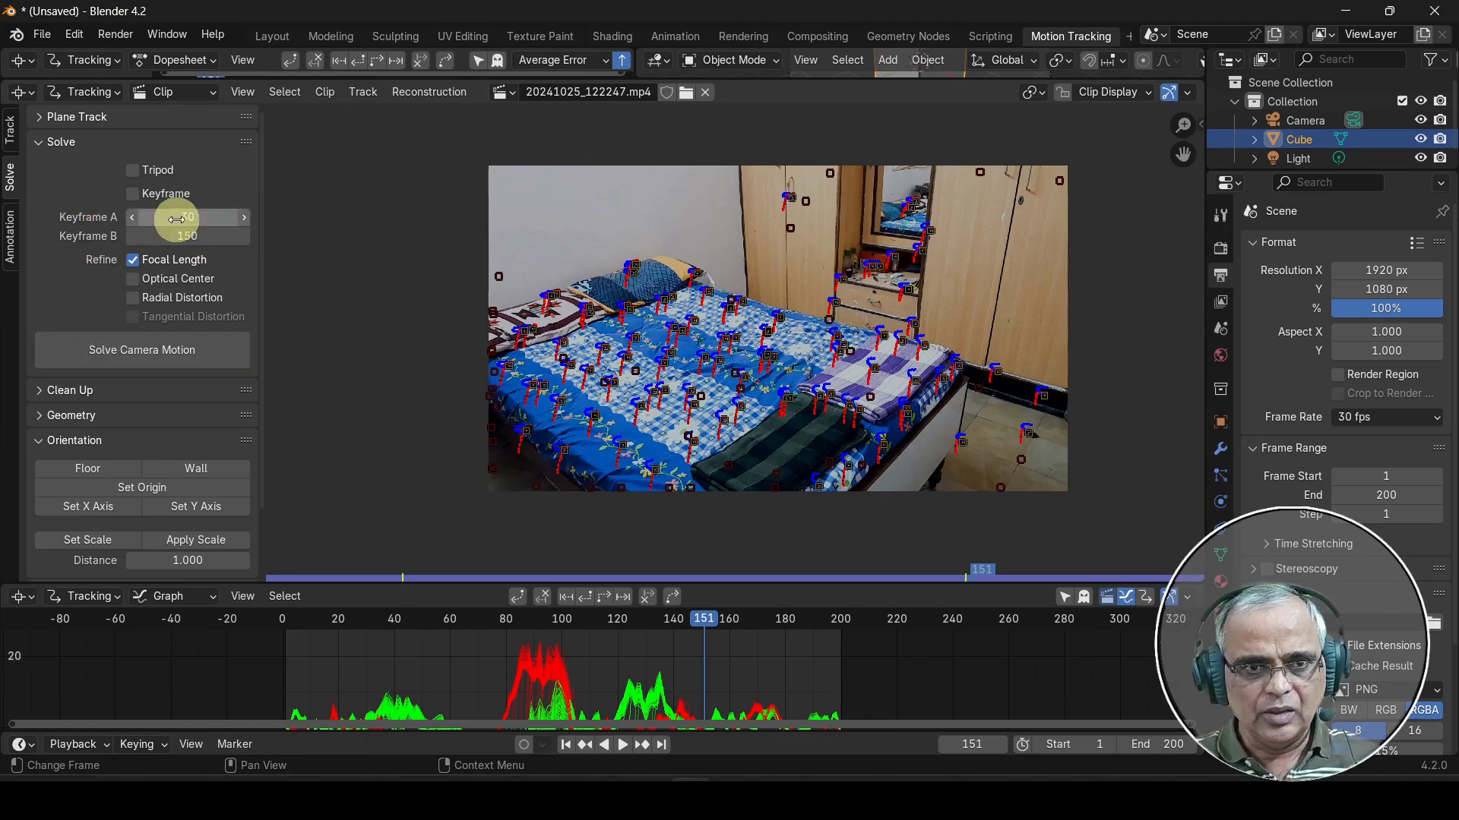
{"action": "left_click", "coordinate": [144, 355]}
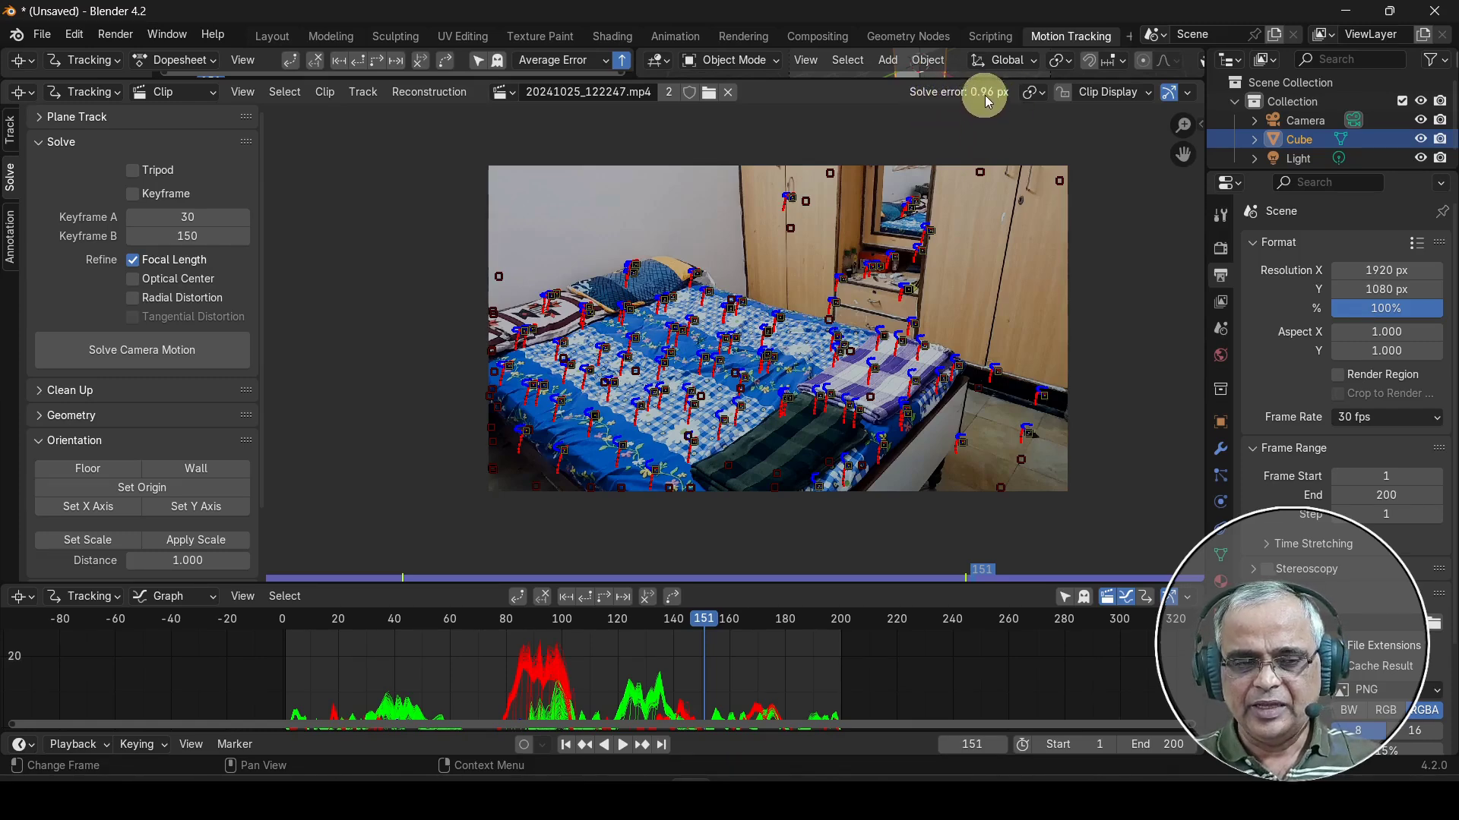
Use Clean Tracks with a reprojection error of 2 to select and delete the inaccurate tracks, and solve the camera motion again.
{"action": "left_click", "coordinate": [60, 392]}
{"action": "scroll", "coordinate": [69, 389], "scroll_direction": "down", "scroll_amount": 3}
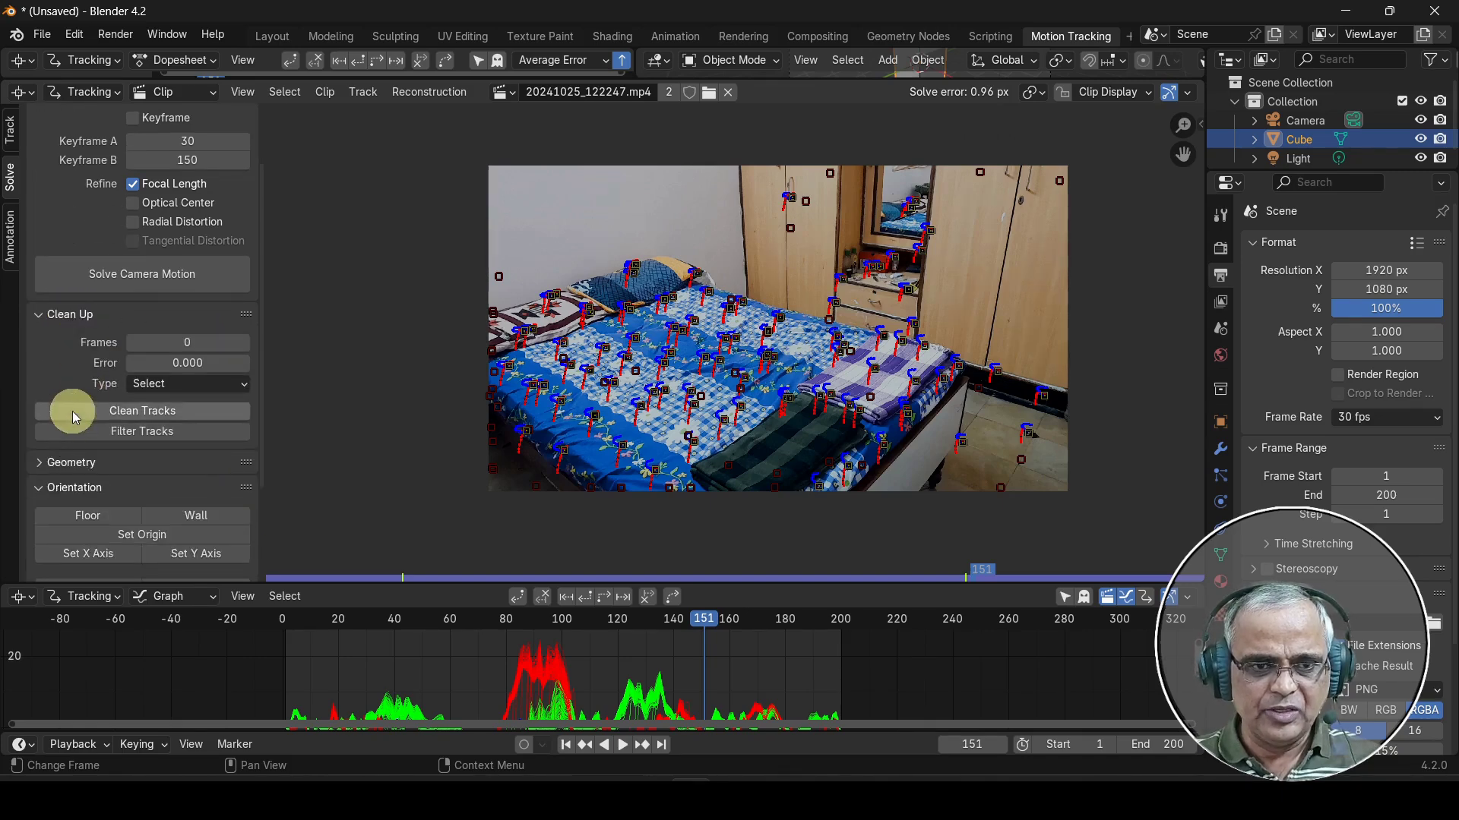
{"action": "left_click", "coordinate": [136, 417]}
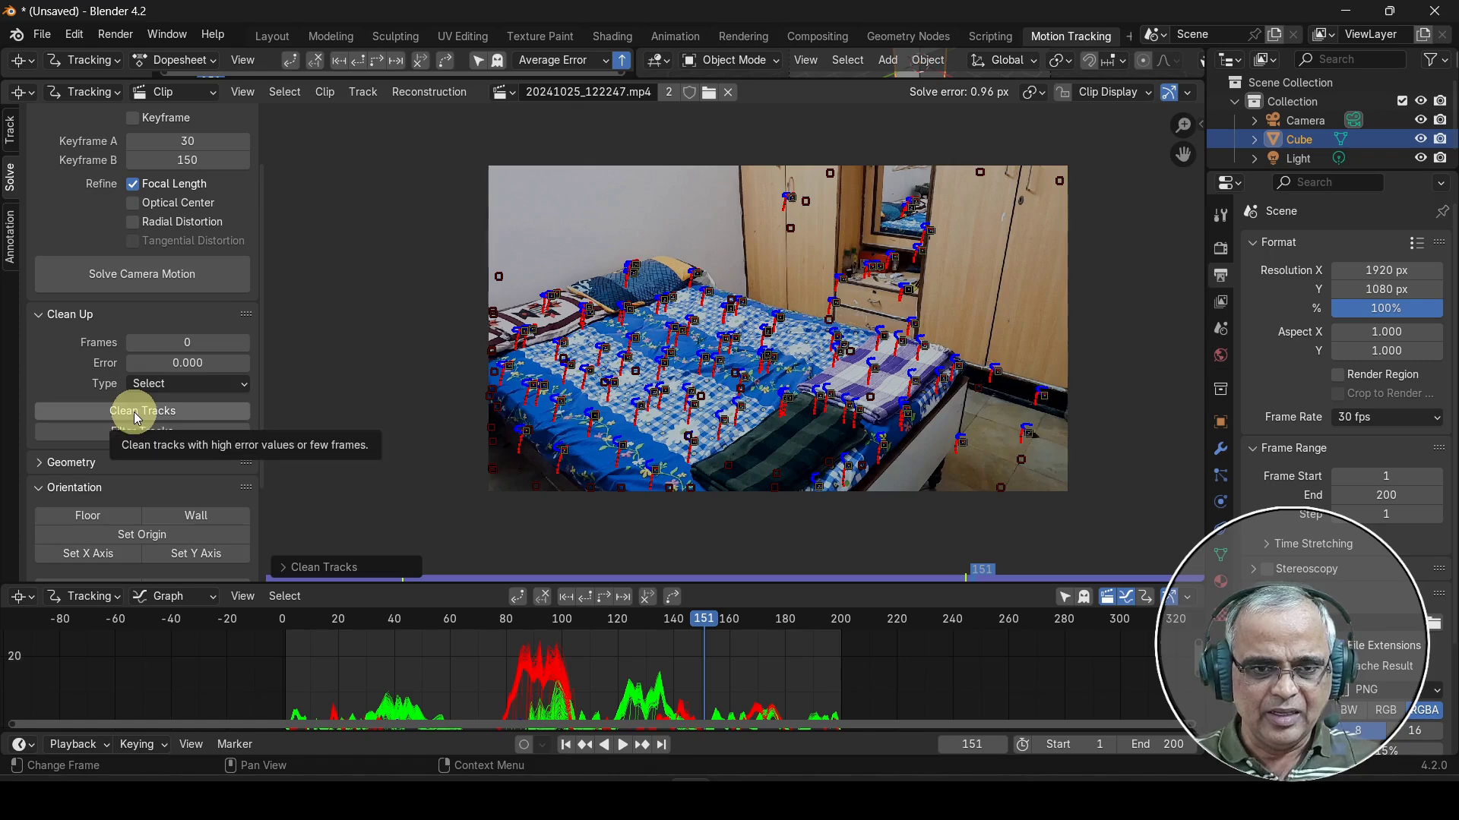
{"action": "left_click", "coordinate": [352, 570]}
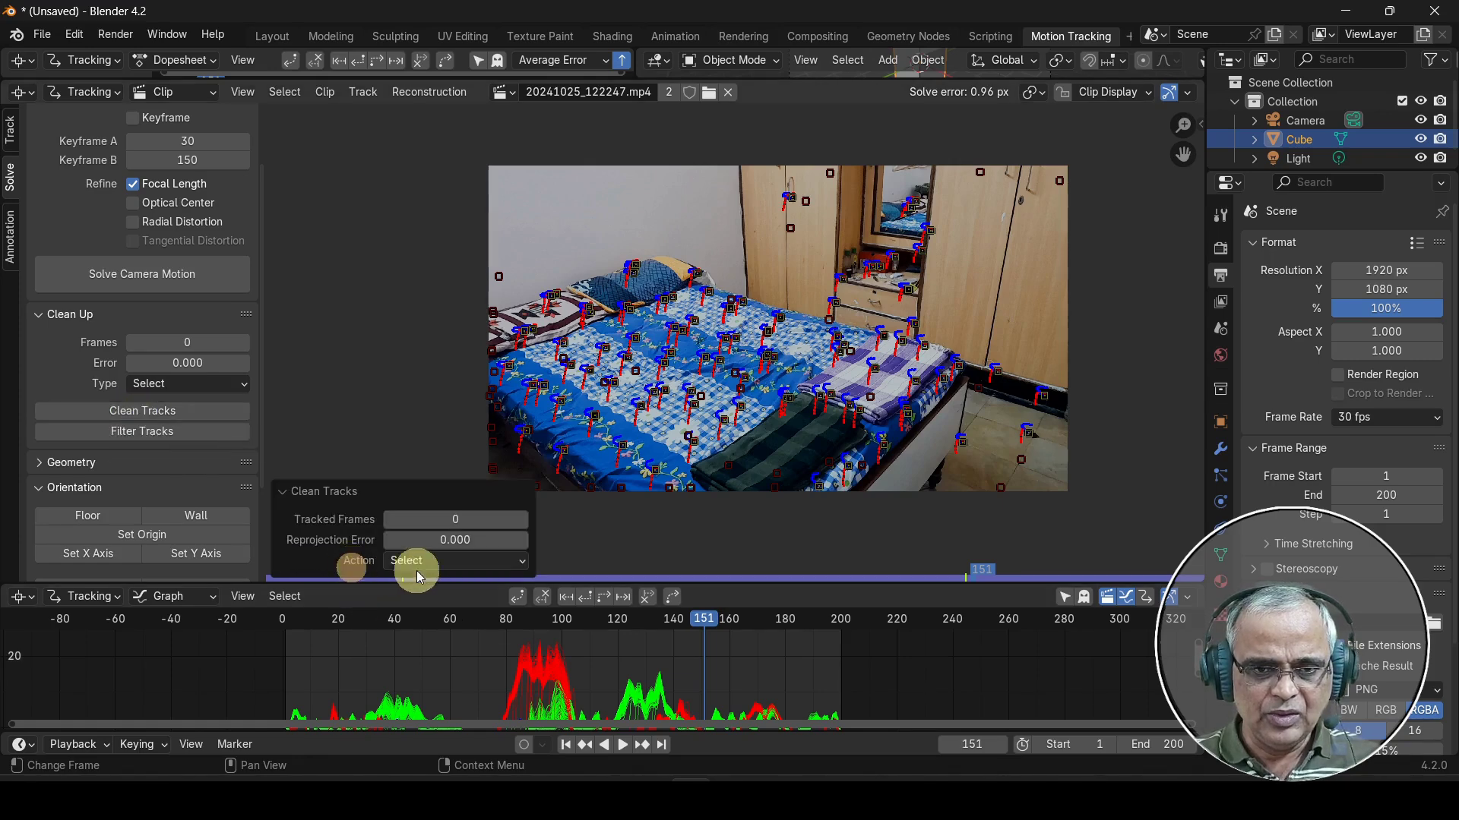
{"action": "left_click", "coordinate": [469, 539]}
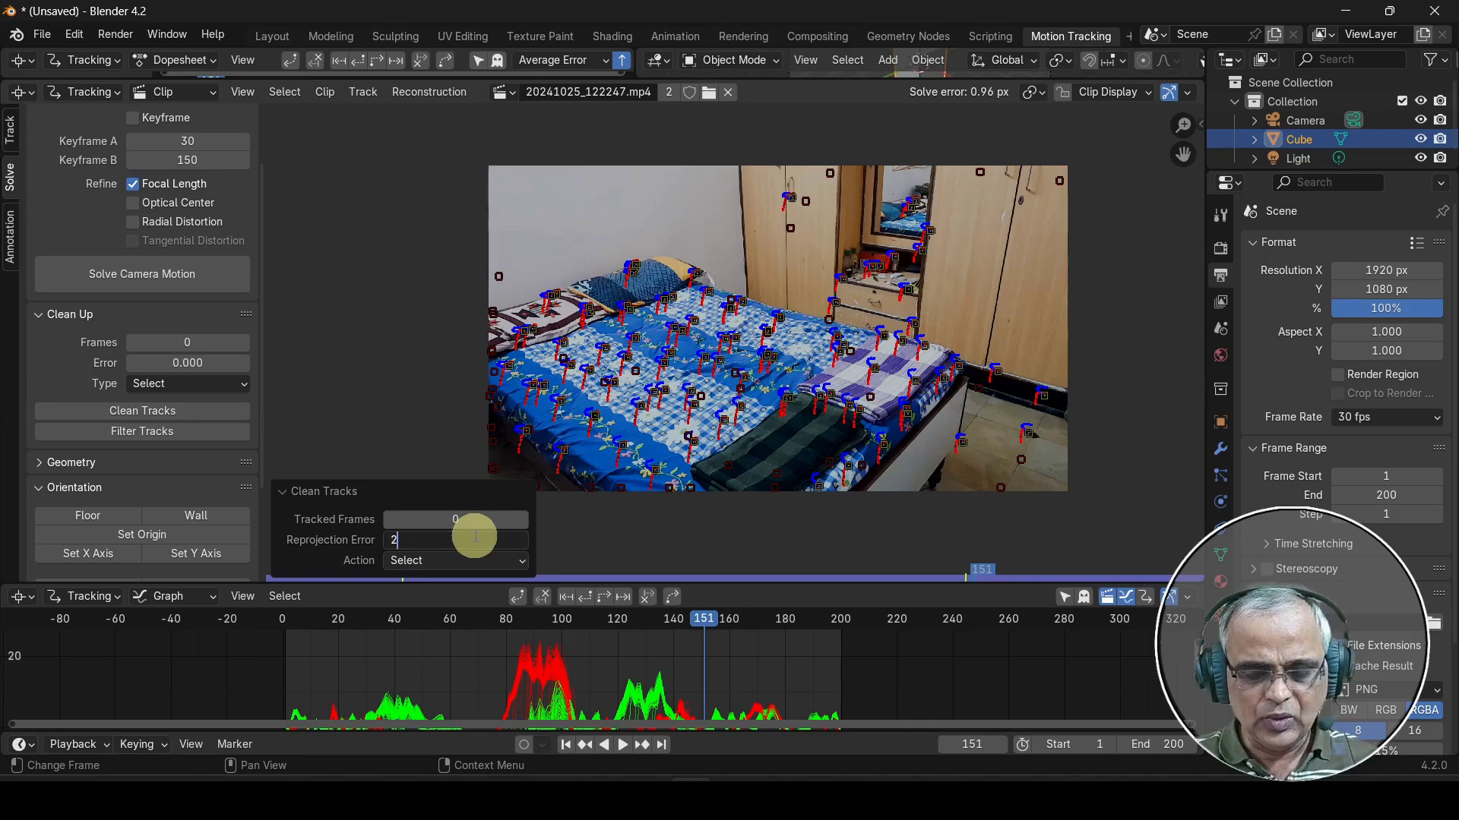
{"action": "type", "text": "2"}
{"action": "key", "text": "Return"}
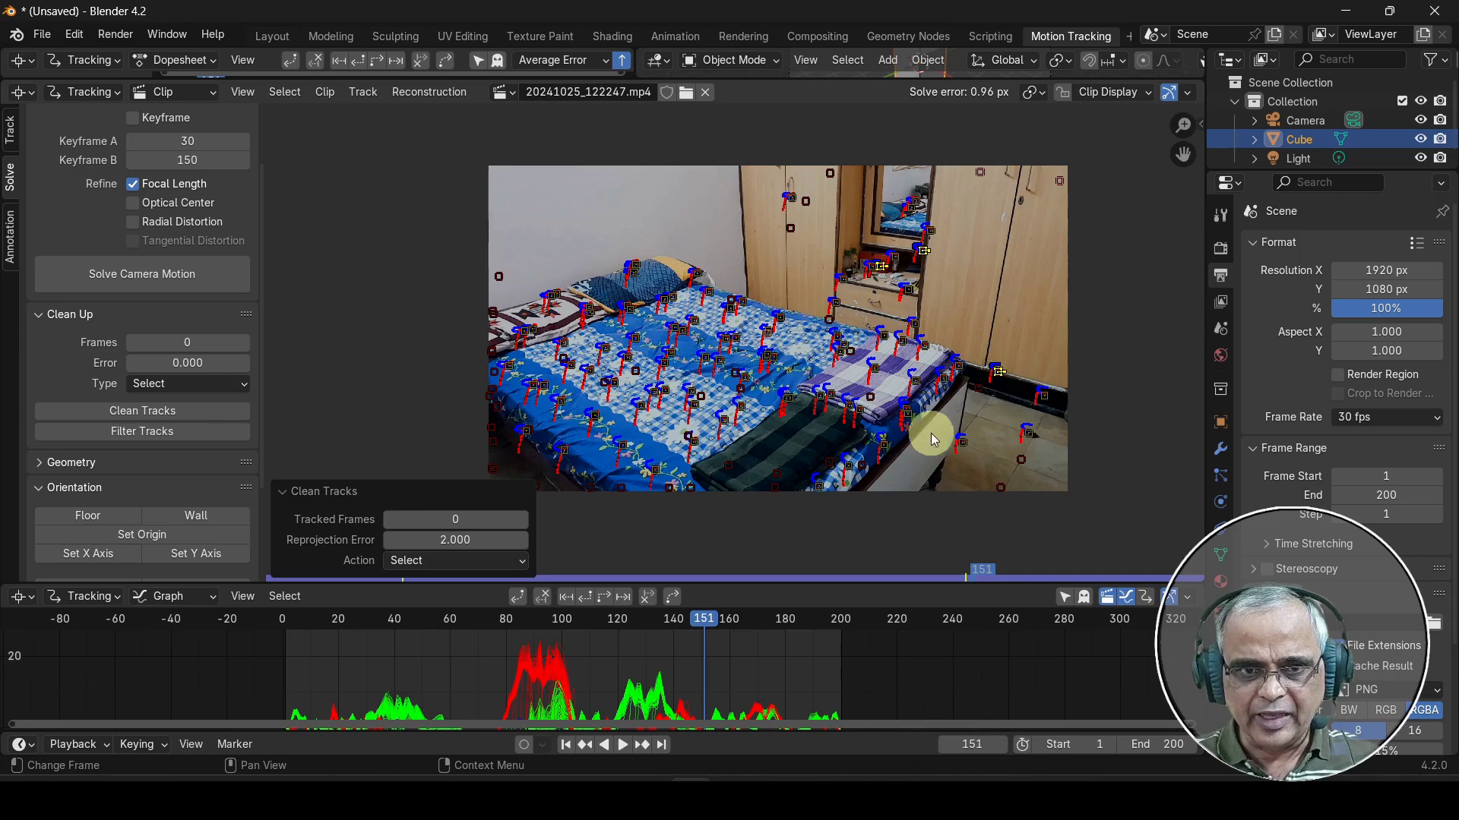
{"action": "key", "text": "Delete"}
{"action": "left_click", "coordinate": [965, 325]}
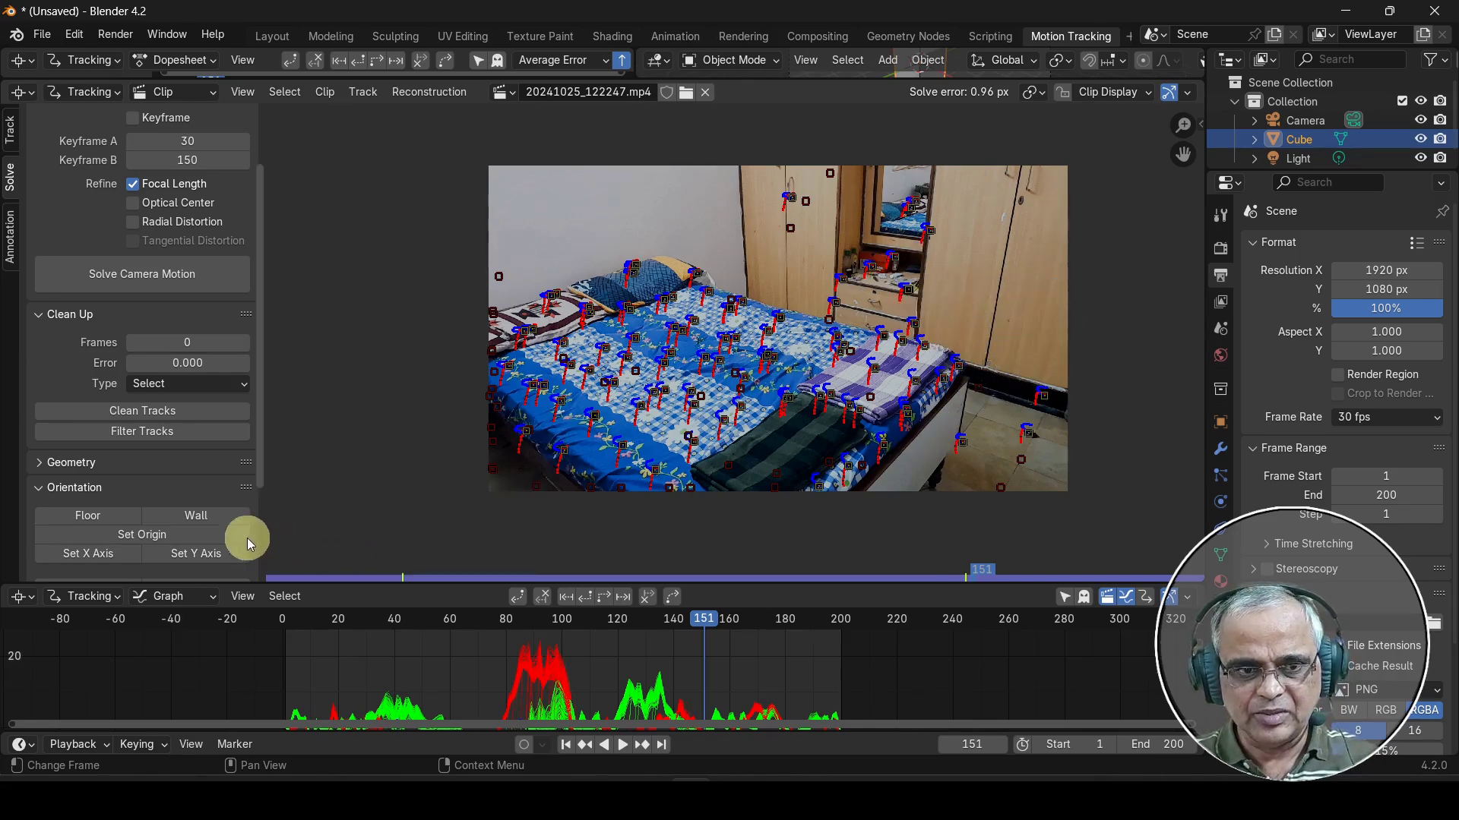
{"action": "left_click", "coordinate": [140, 278]}
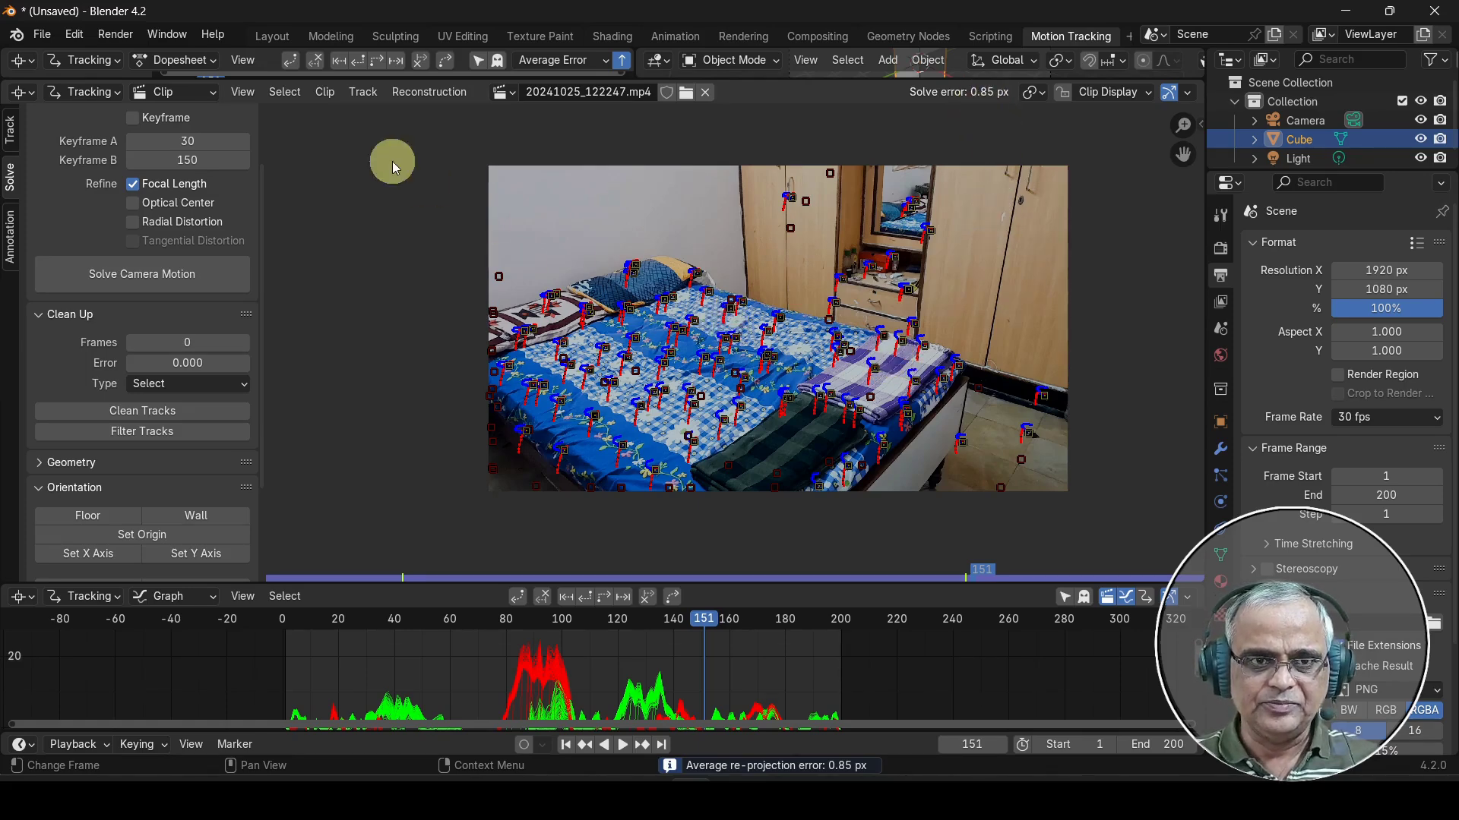
Switch to the Layout workspace and add a Camera Solver constraint to the scene camera.
{"action": "left_click", "coordinate": [267, 39]}
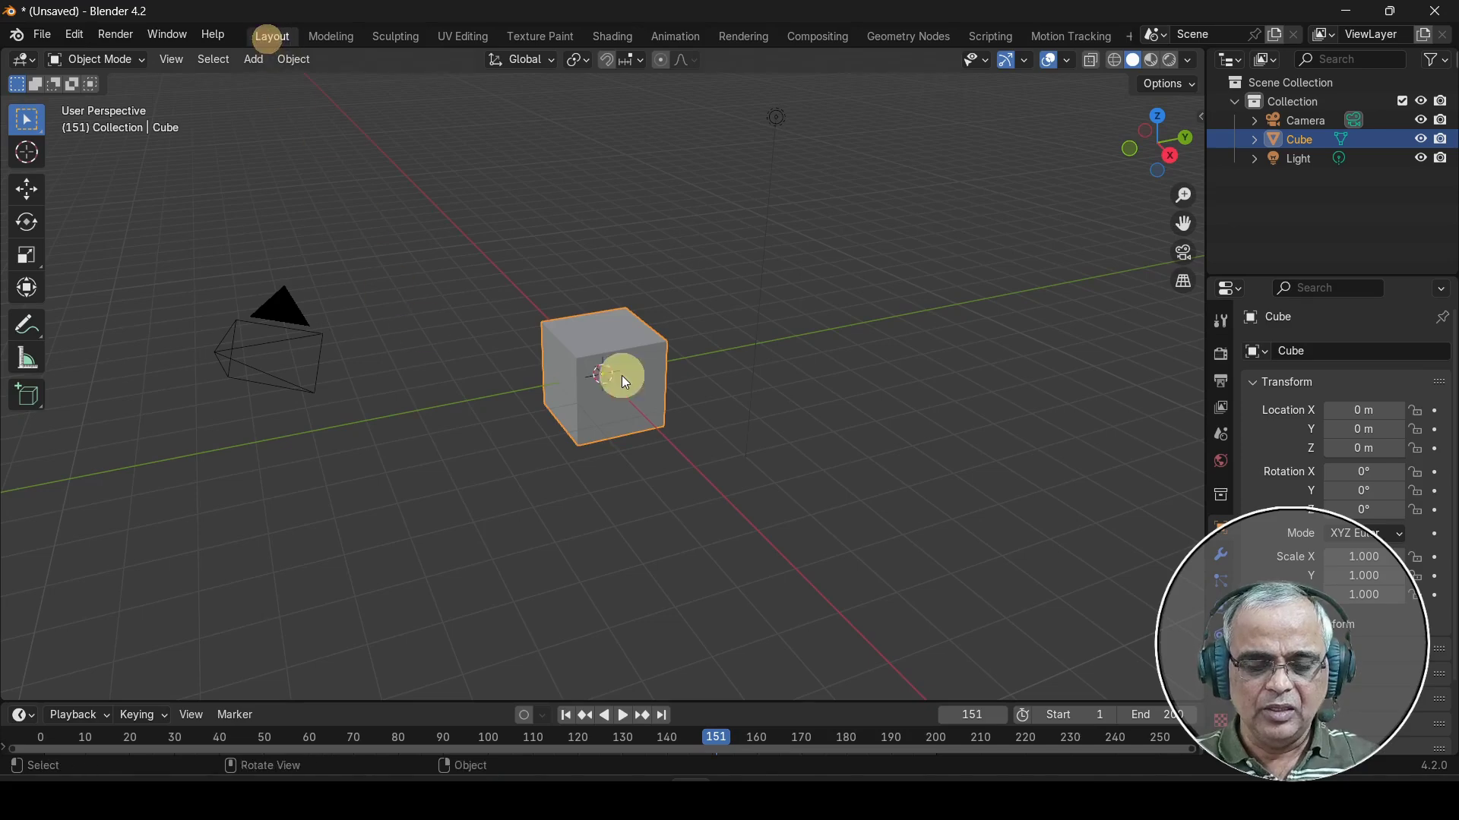
{"action": "scroll", "coordinate": [652, 383], "scroll_direction": "down", "scroll_amount": 3}
{"action": "scroll", "coordinate": [421, 377], "scroll_direction": "up", "scroll_amount": 2}
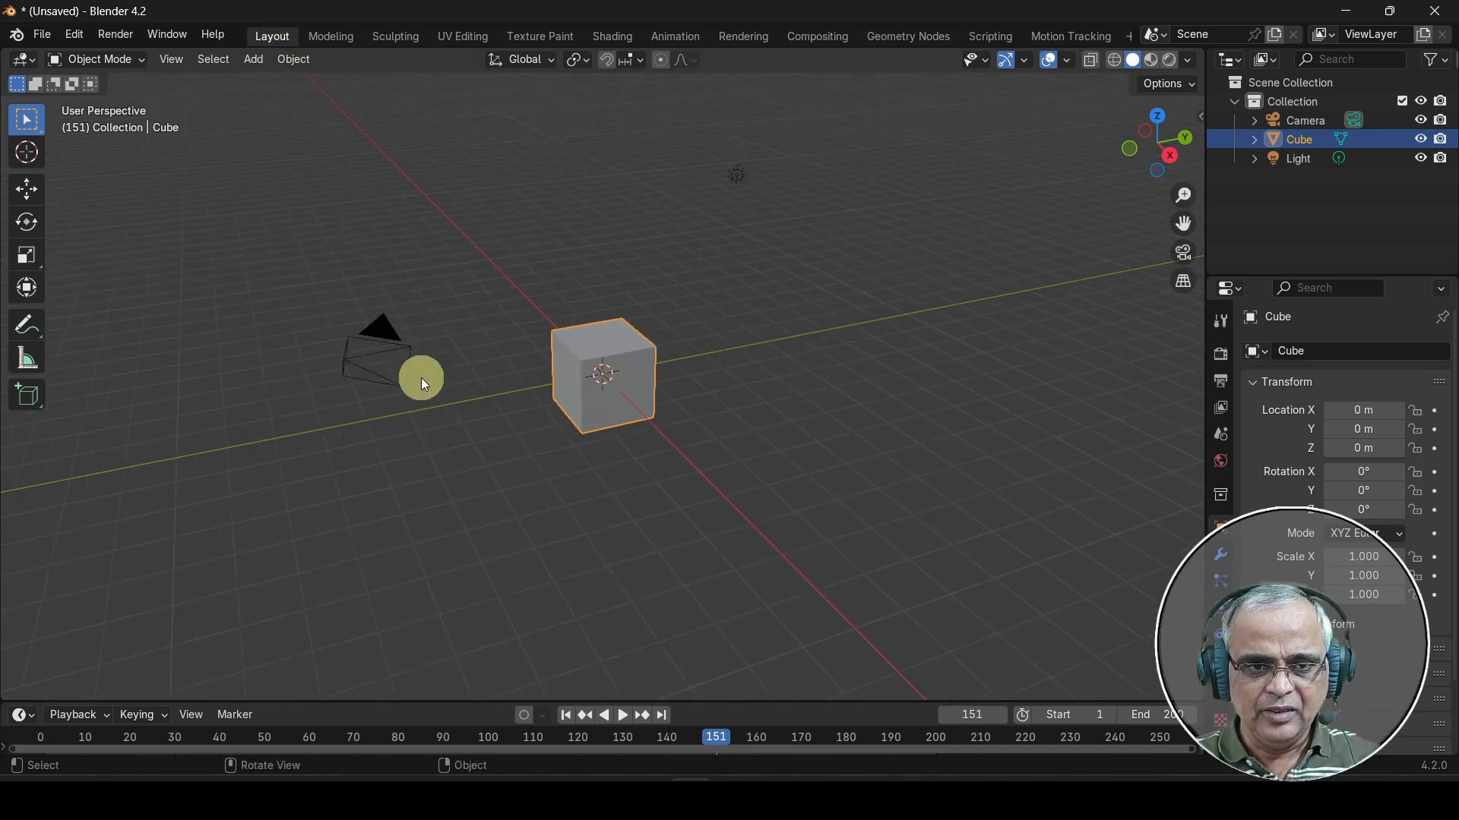
{"action": "left_click", "coordinate": [292, 386]}
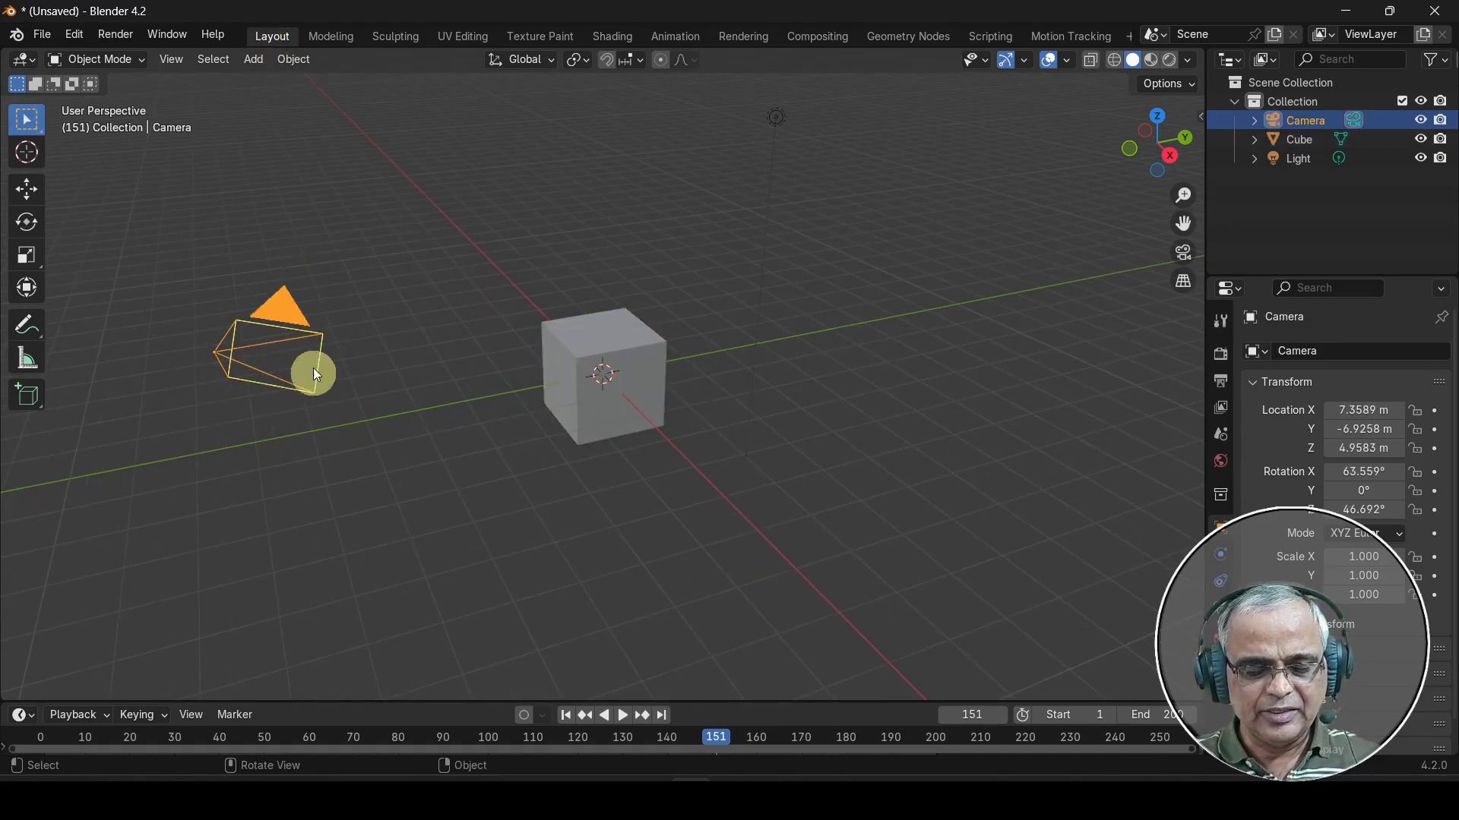
{"action": "middle_click_drag", "start_coordinate": [313, 368], "coordinate": [413, 368]}
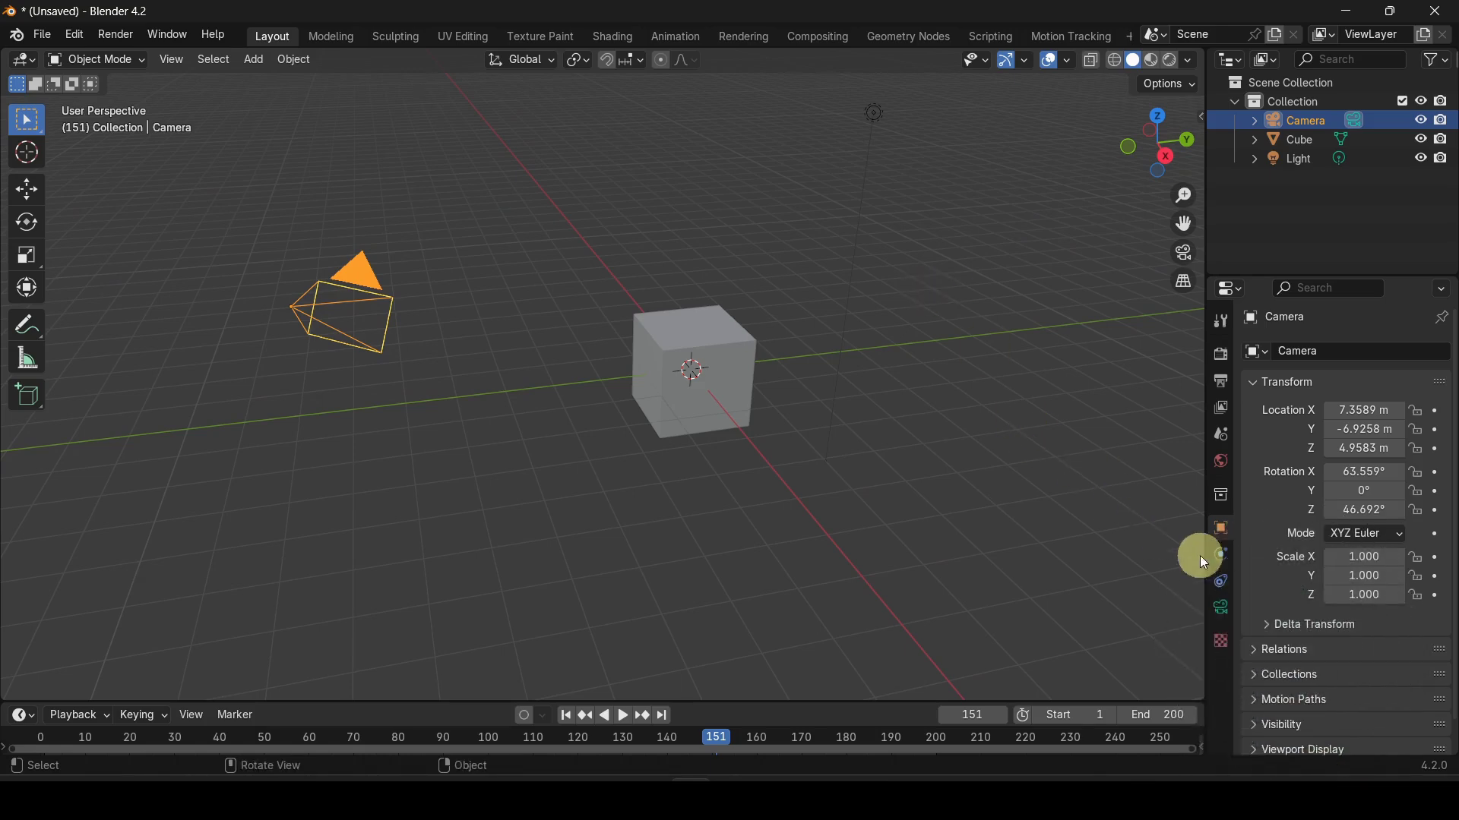
{"action": "left_click", "coordinate": [1221, 582]}
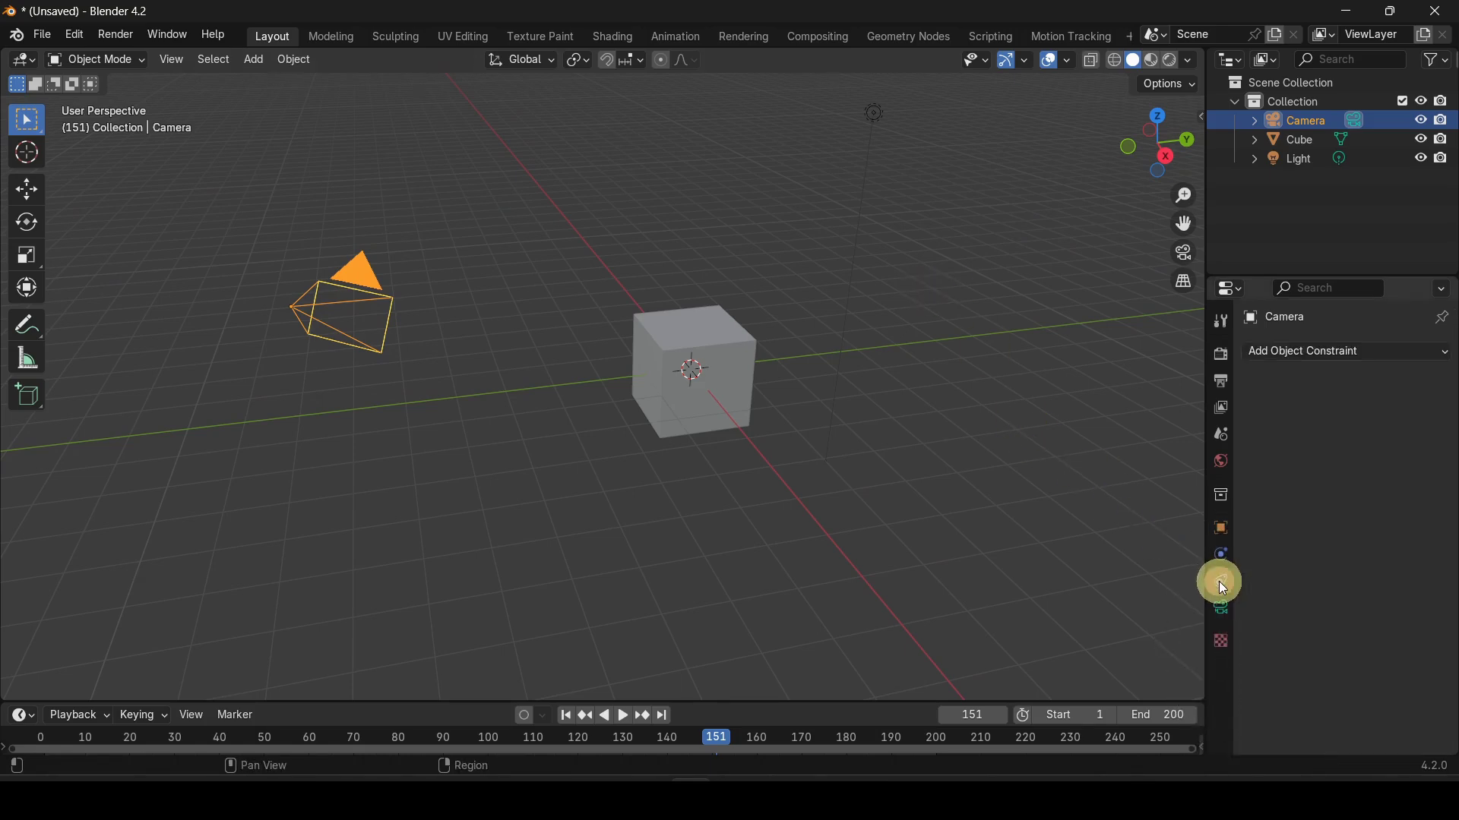
{"action": "left_click", "coordinate": [1310, 352]}
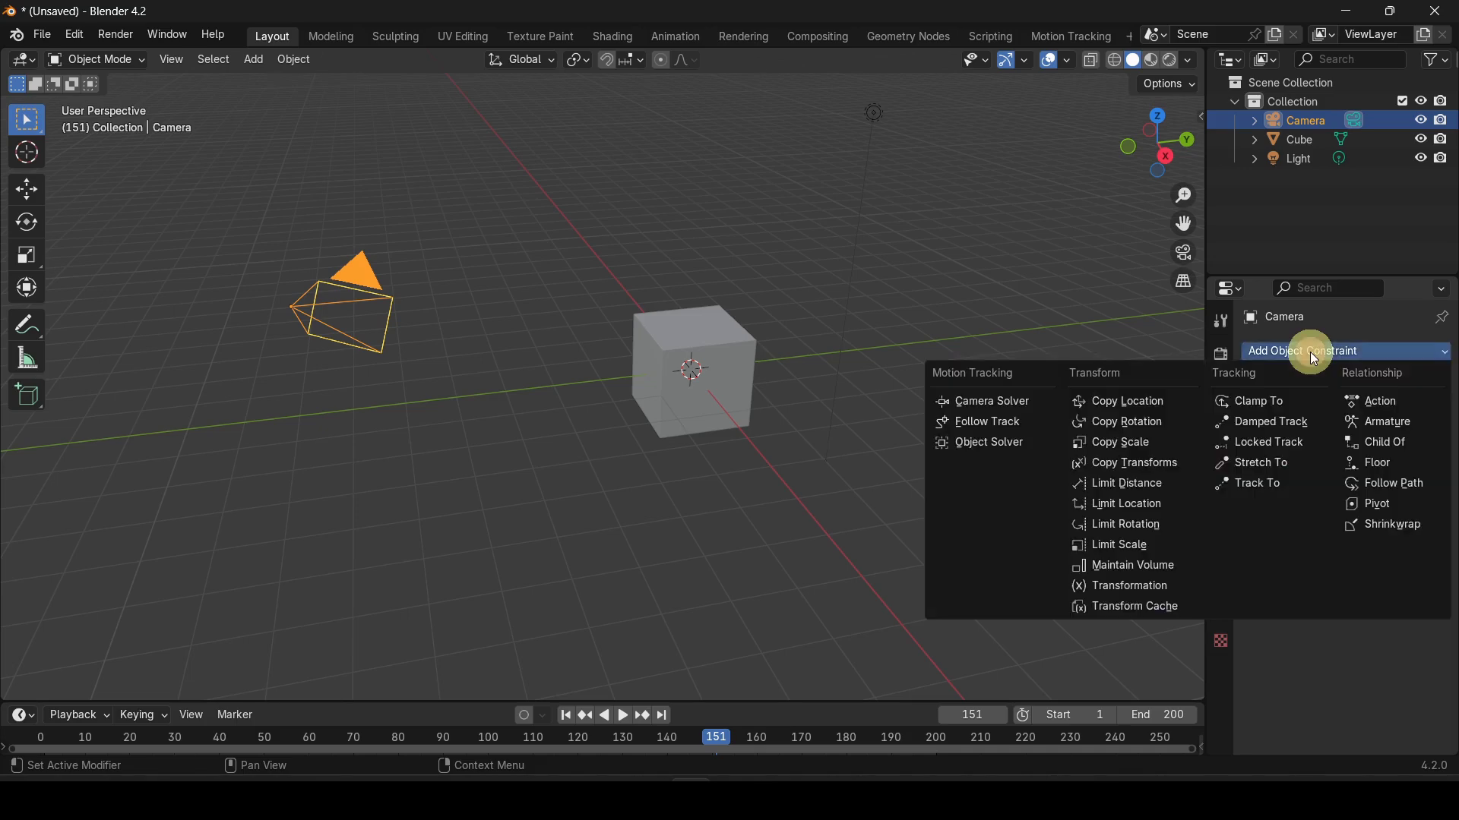
{"action": "left_click", "coordinate": [994, 401]}
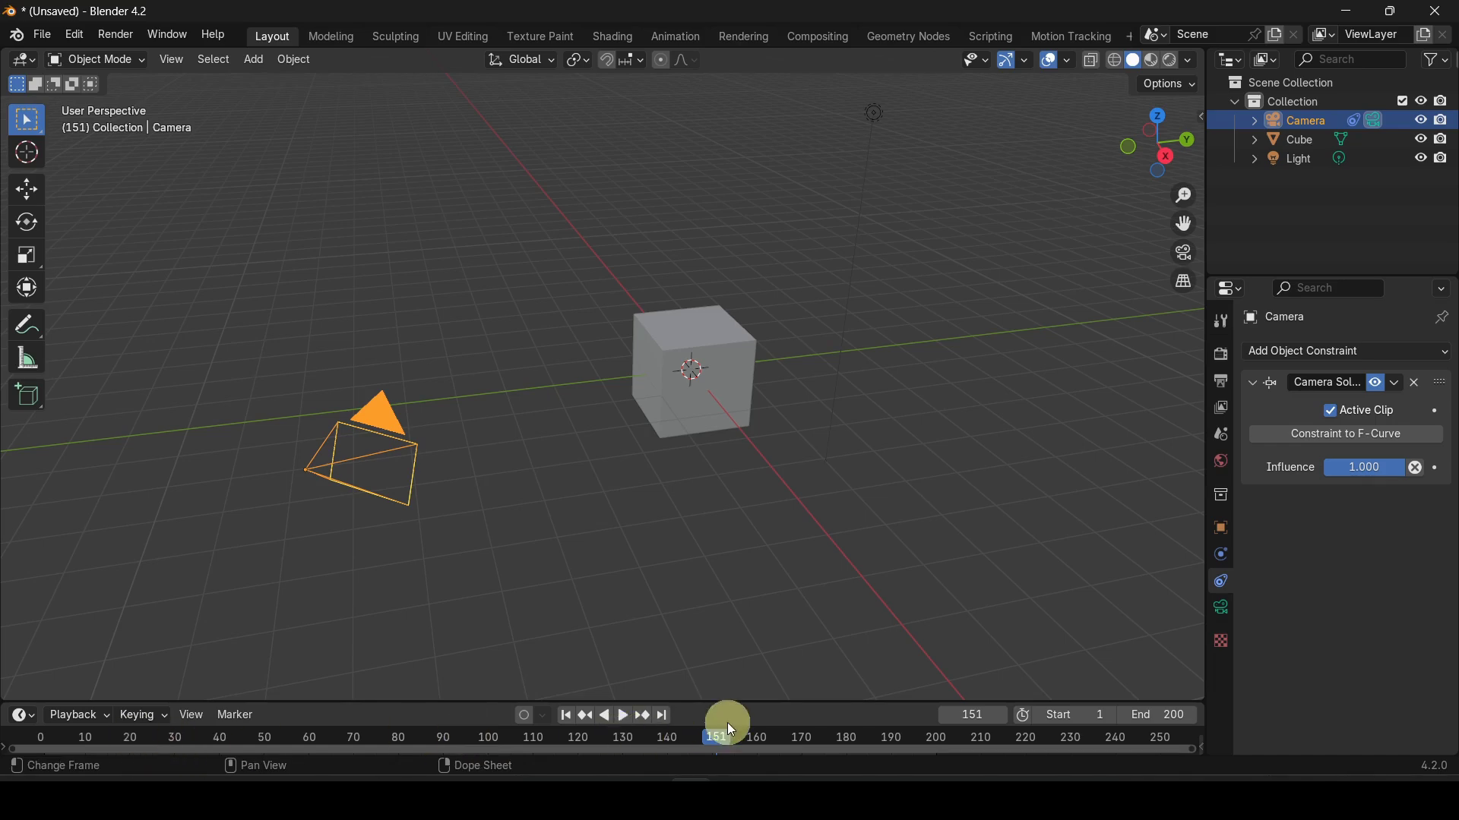
Play and scrub the animation to examine the camera's solved motion, stopping at frame 74.
{"action": "key", "text": "space"}
{"action": "left_click_drag", "start_coordinate": [727, 729], "coordinate": [125, 740]}
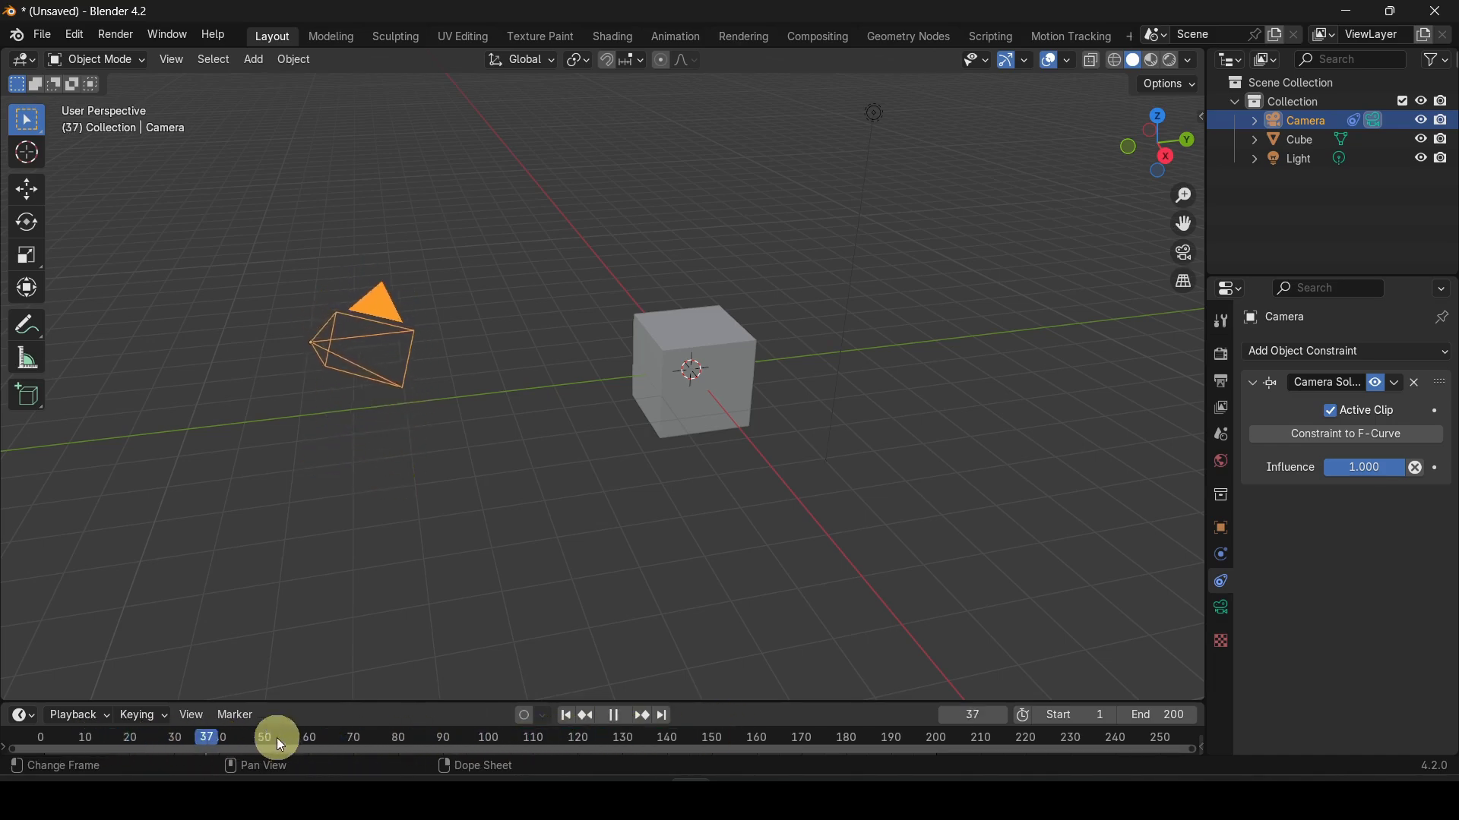
{"action": "left_click_drag", "start_coordinate": [276, 737], "coordinate": [371, 734]}
{"action": "key", "text": "space"}
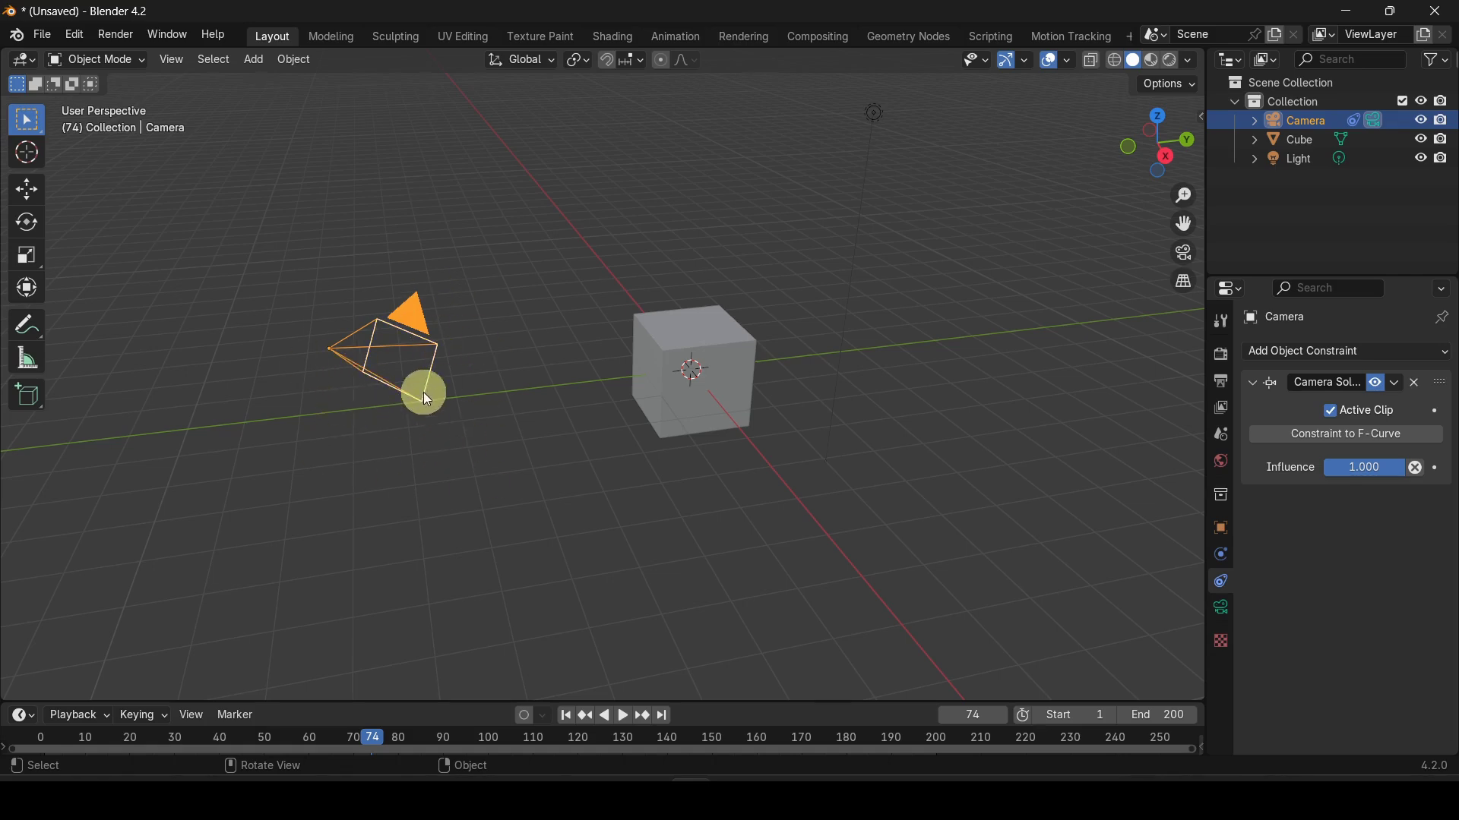
Enable the Motion Tracking overlay in the 3D viewport and examine the reconstructed track points around the cube.
{"action": "left_click", "coordinate": [1066, 62]}
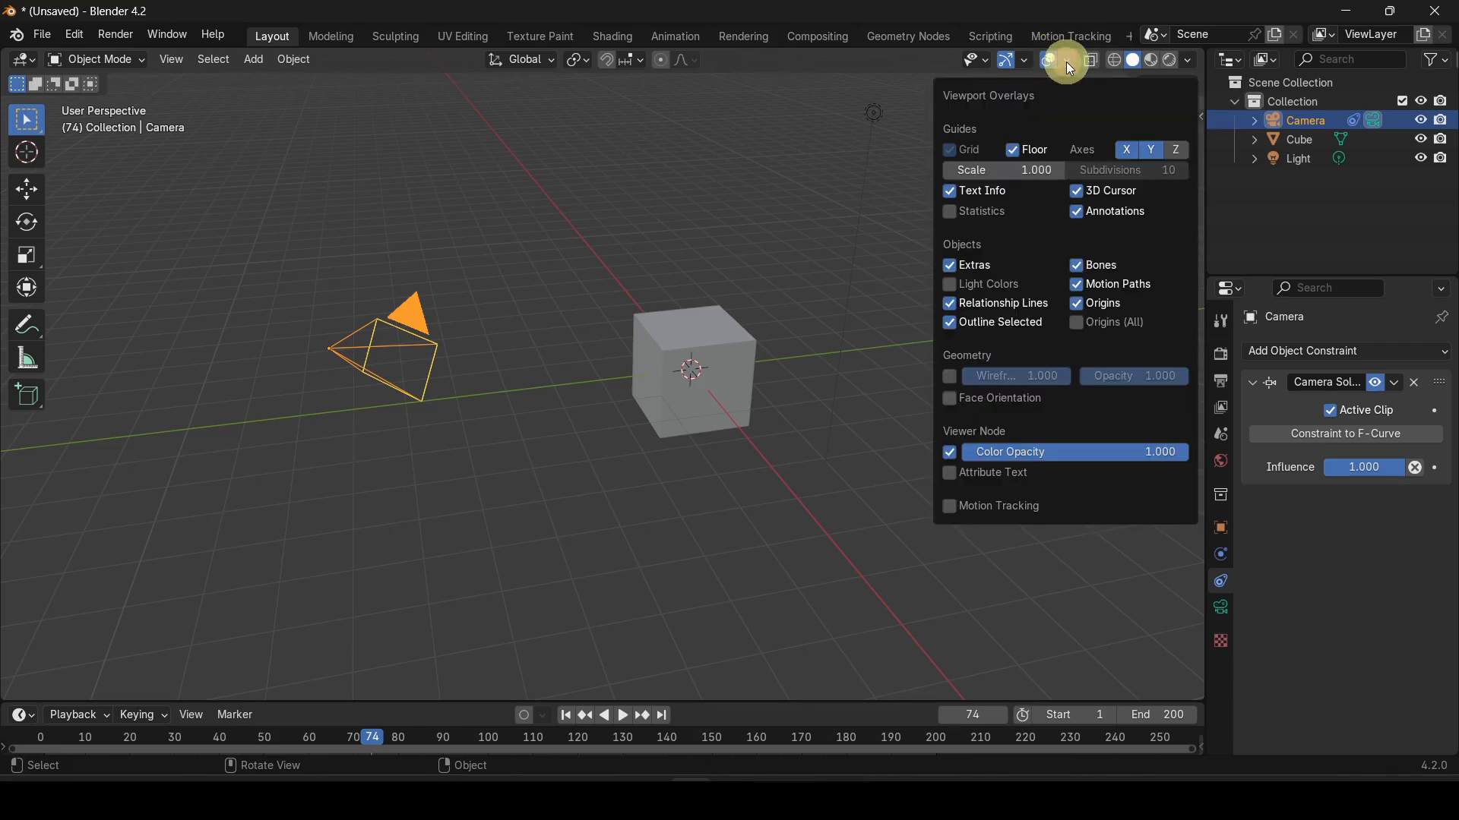
{"action": "left_click", "coordinate": [951, 507]}
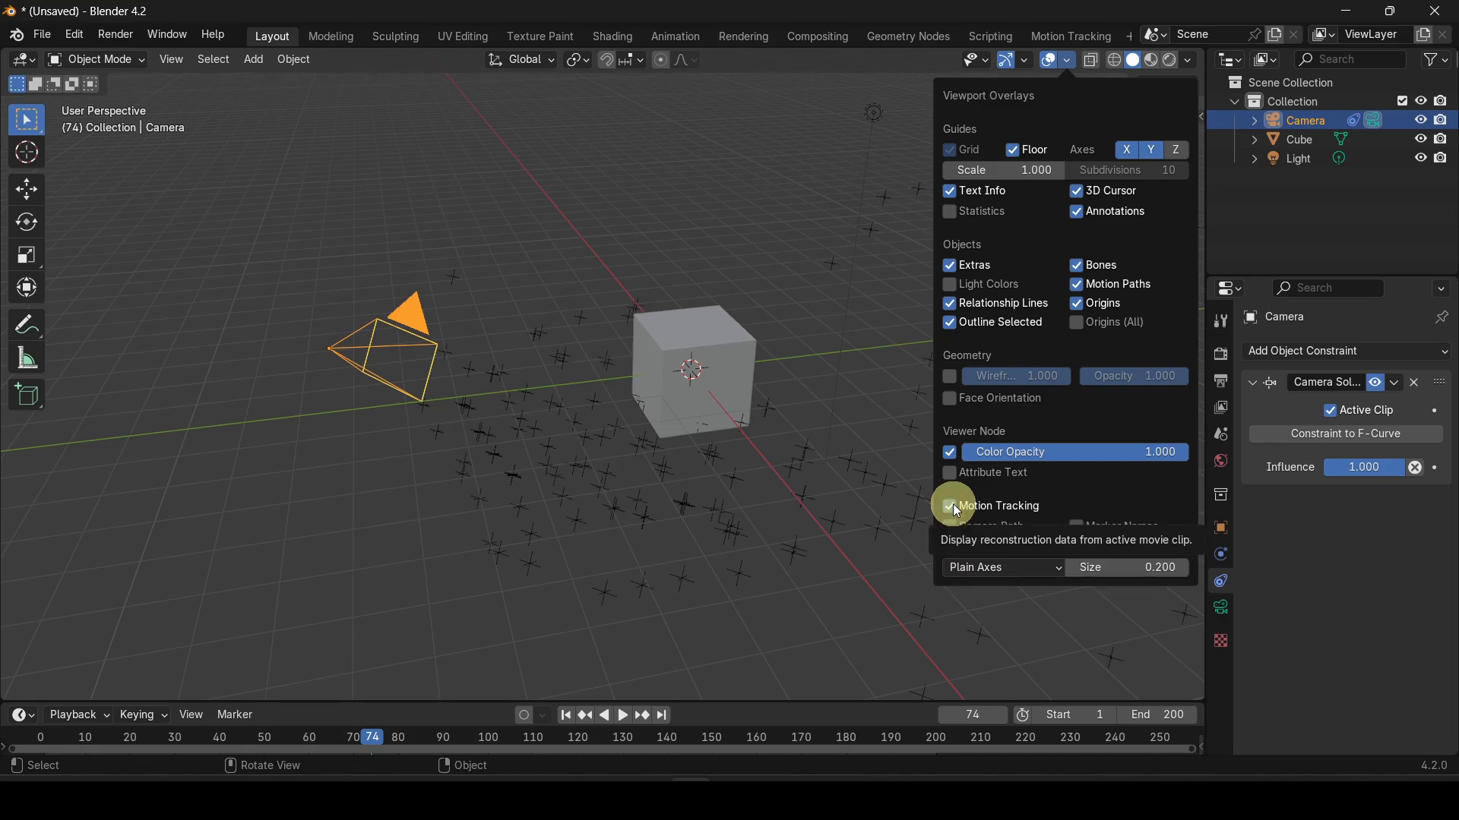
{"action": "left_click_drag", "start_coordinate": [1154, 569], "coordinate": [1140, 571]}
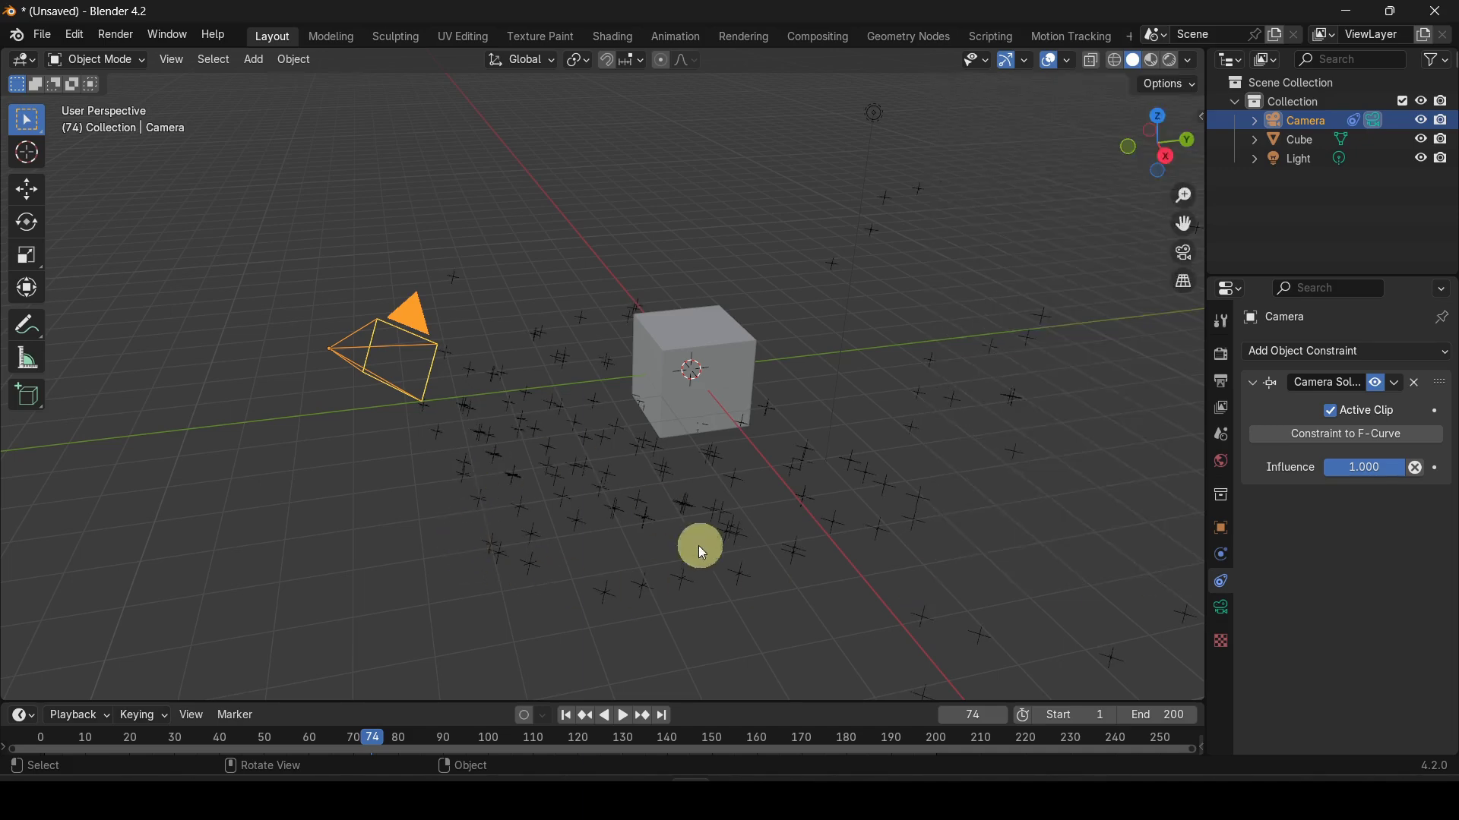
{"action": "middle_click_drag", "start_coordinate": [599, 448], "coordinate": [545, 419]}
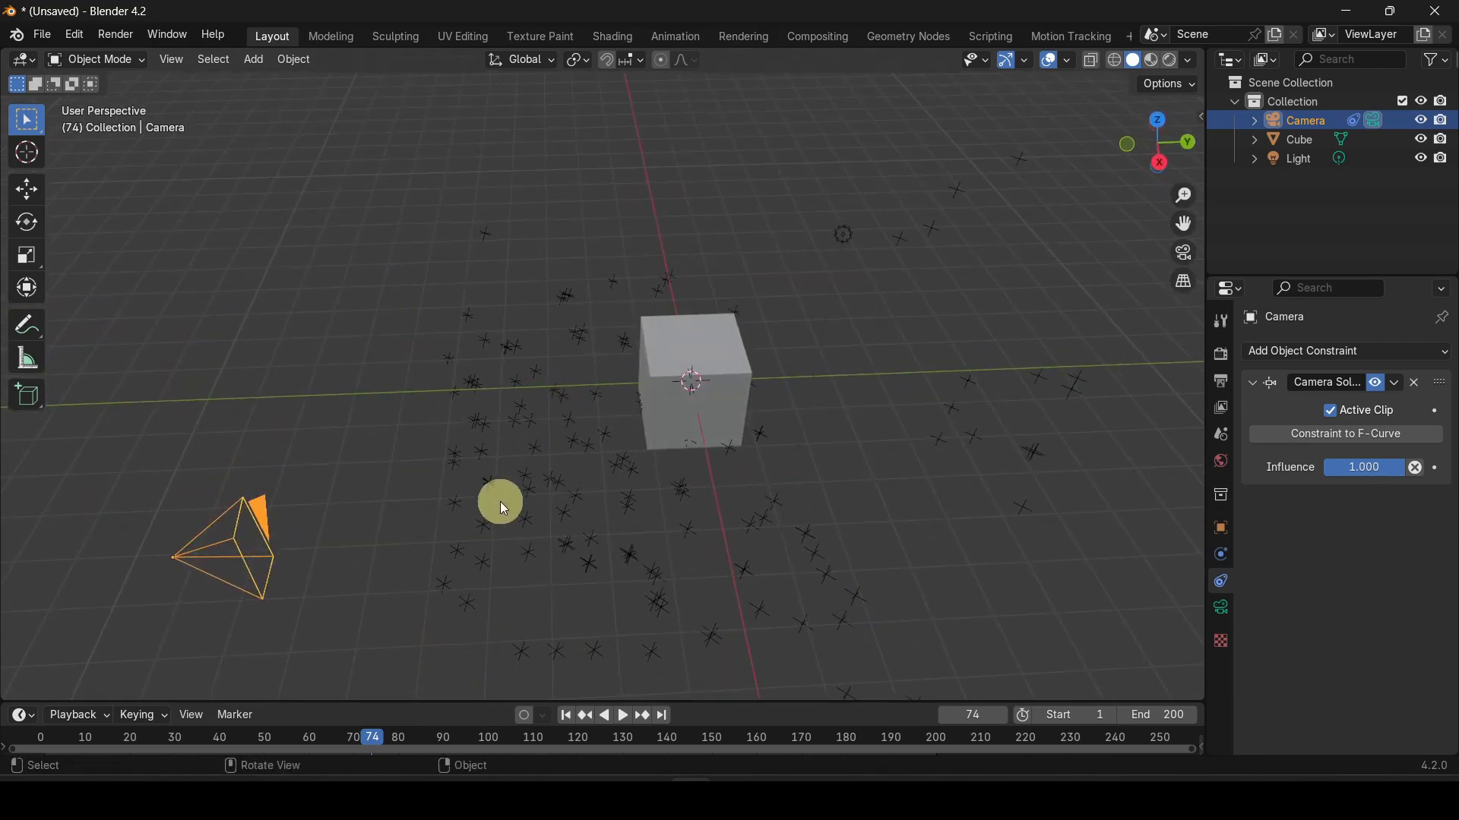
{"action": "middle_click_drag", "start_coordinate": [499, 501], "coordinate": [544, 494]}
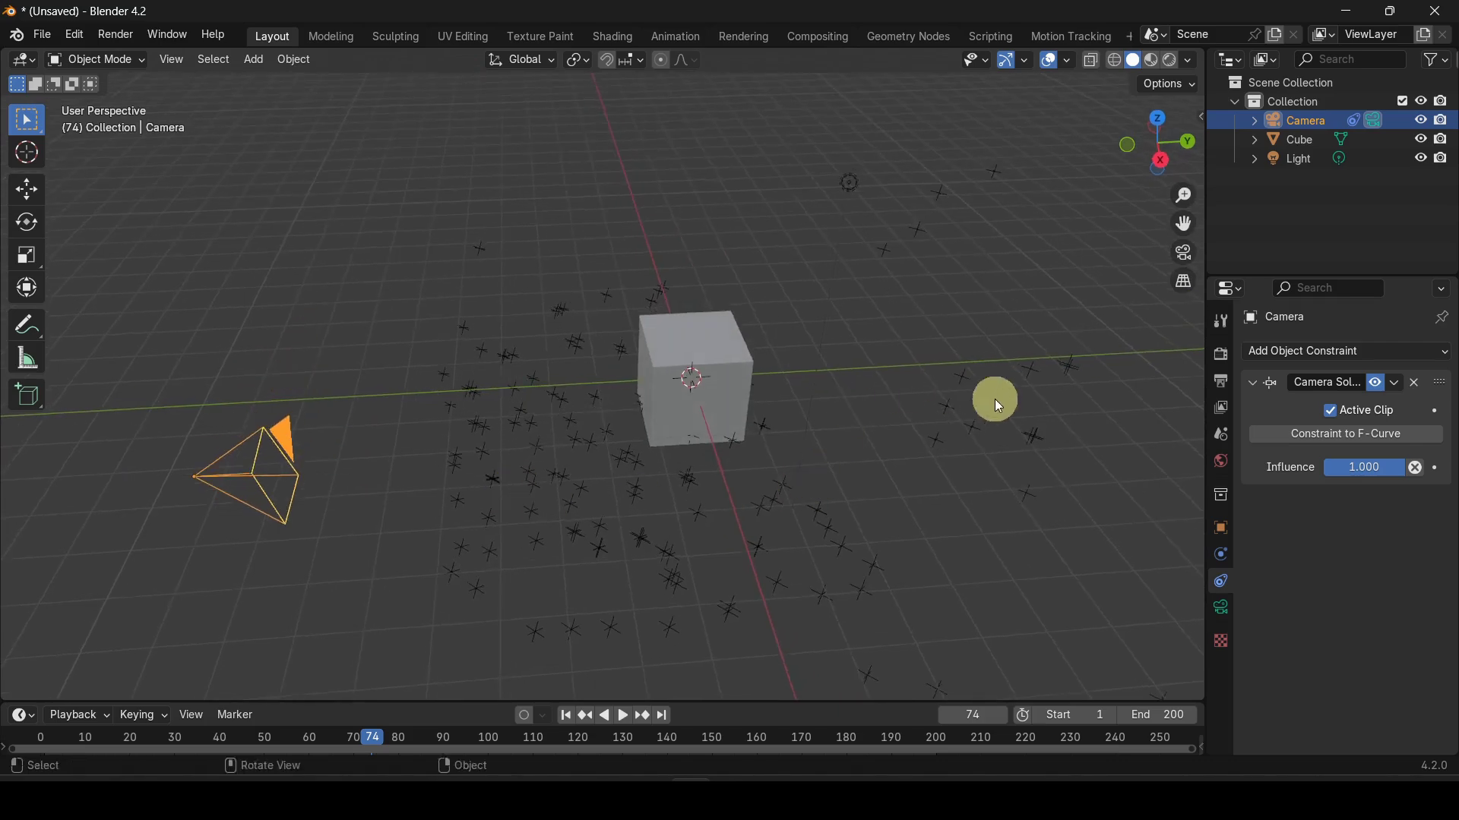
{"action": "middle_click_drag", "start_coordinate": [890, 382], "coordinate": [769, 379]}
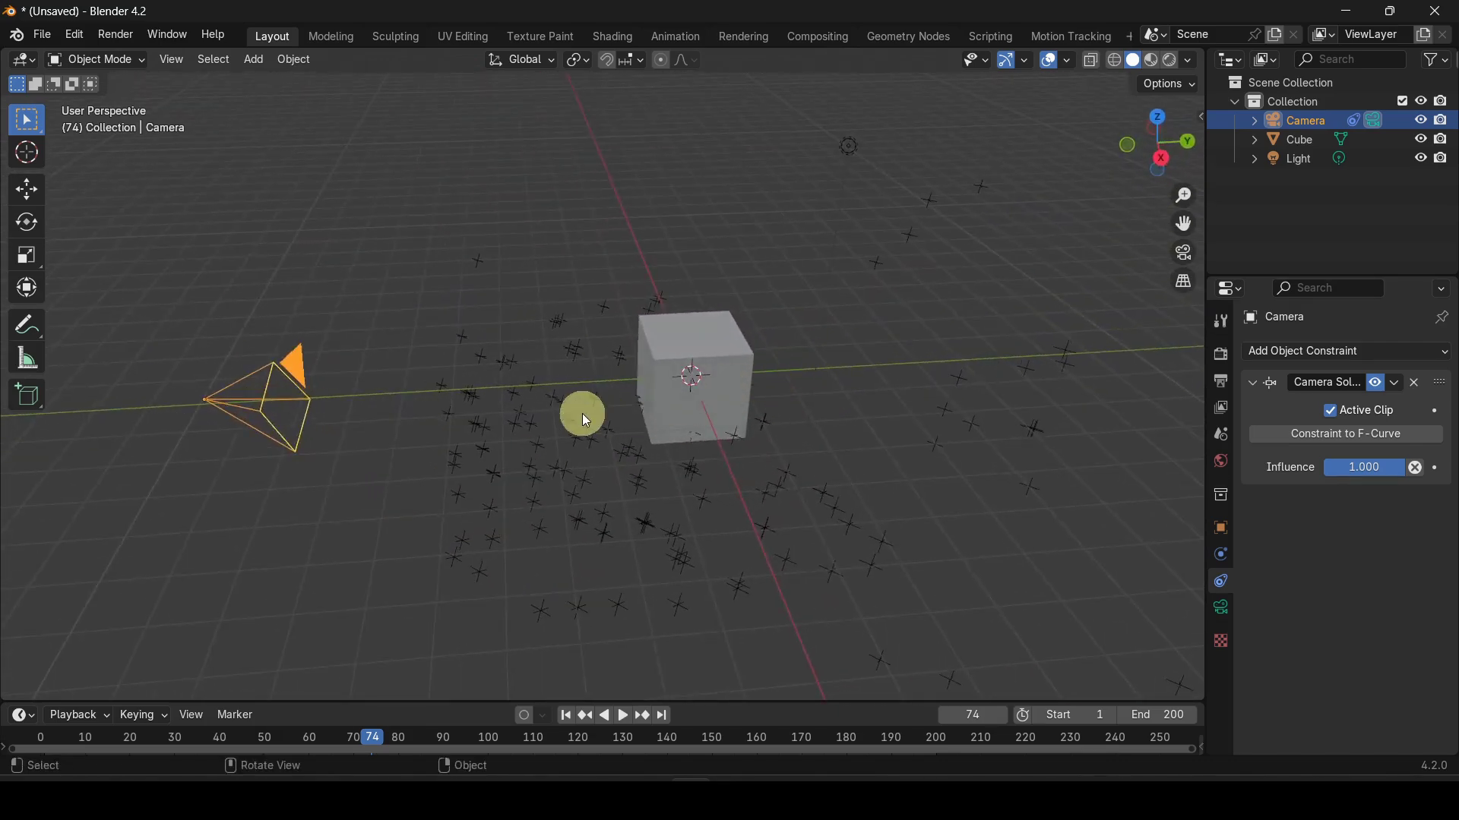
View the scene through the camera, play the animation to examine the solved motion, and return to frame 0.
{"action": "key", "text": "KP_0"}
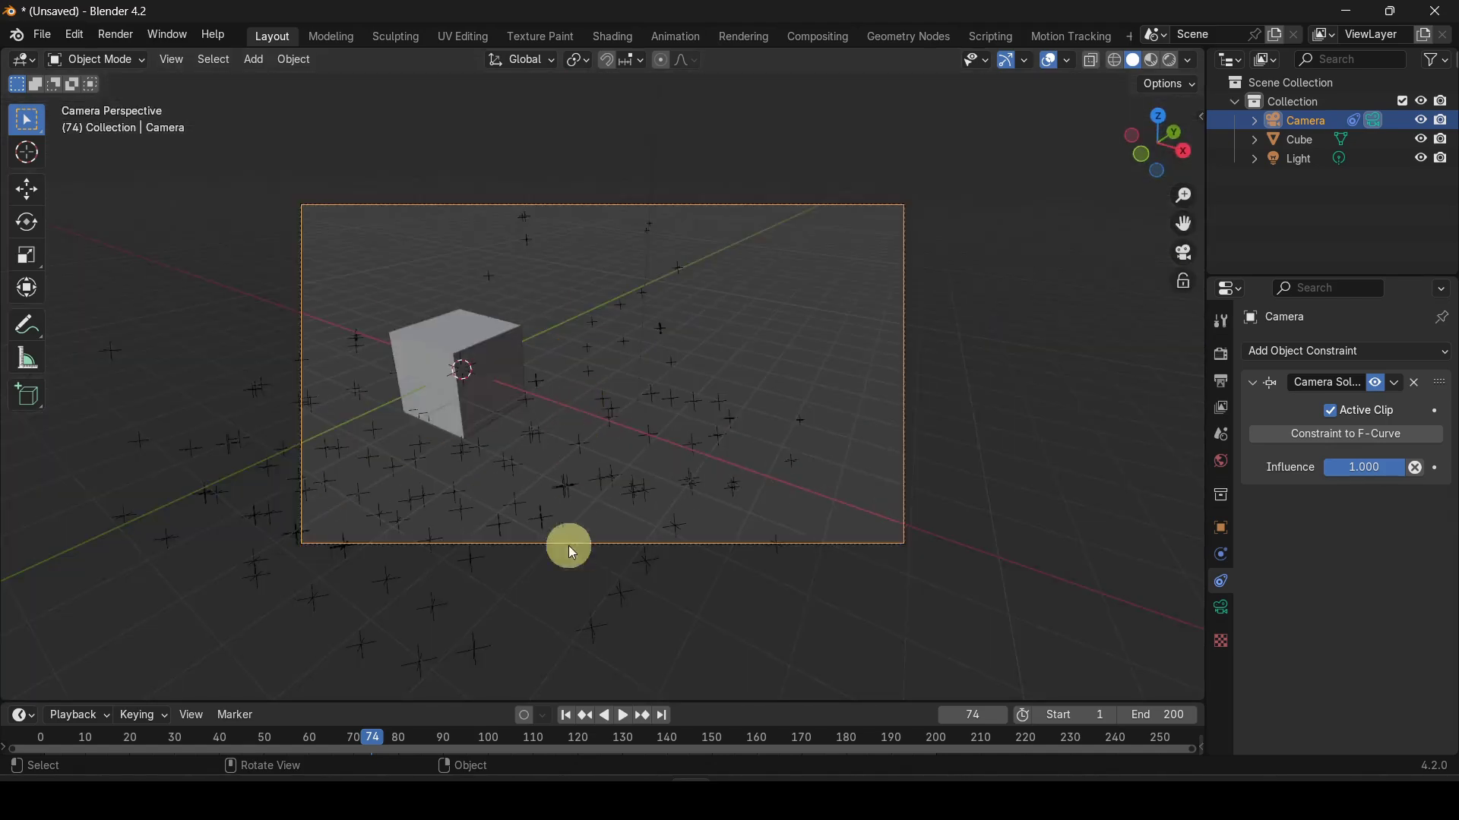
{"action": "left_click", "coordinate": [626, 716]}
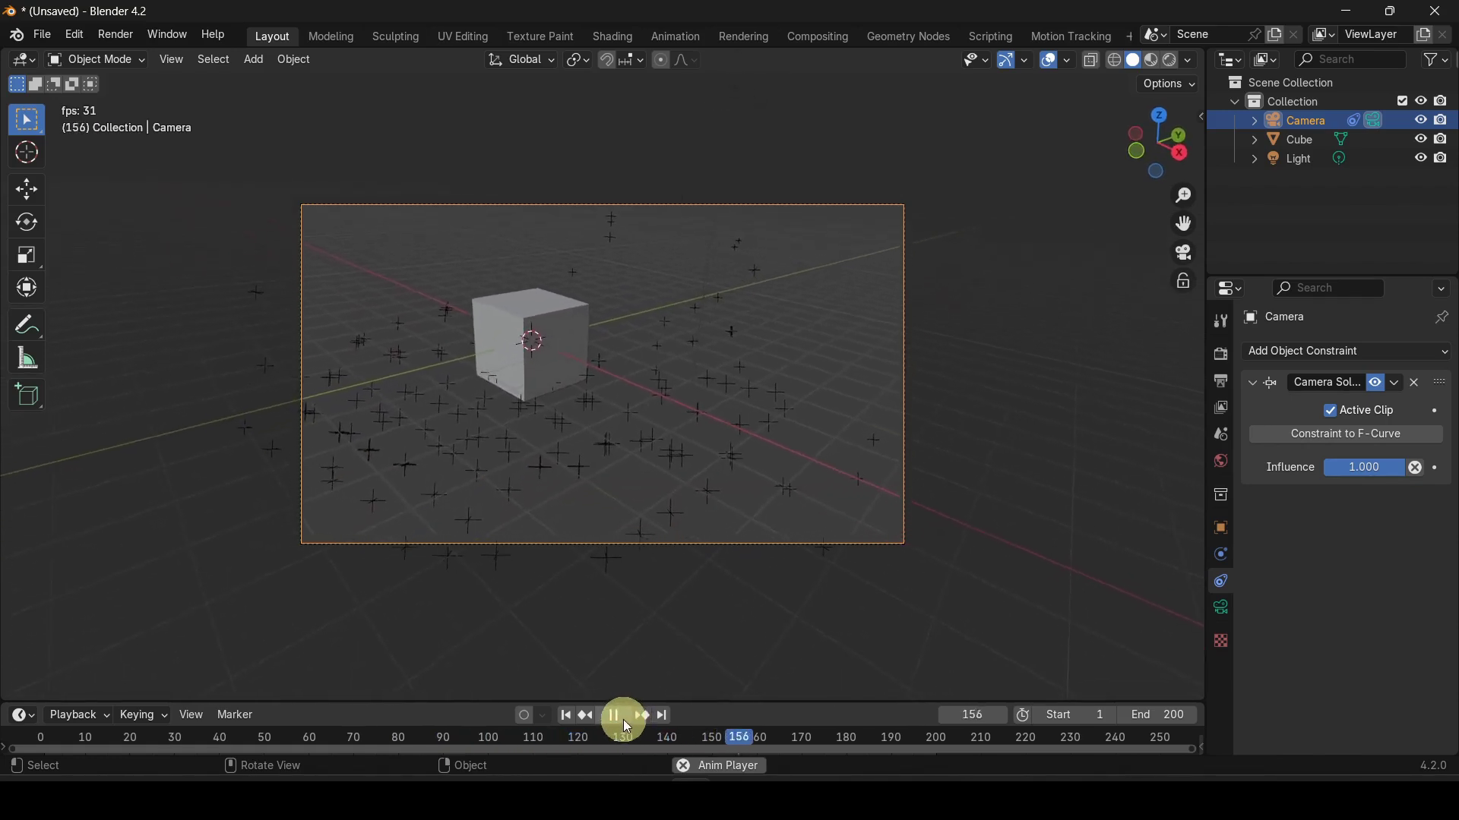
{"action": "left_click", "coordinate": [617, 714]}
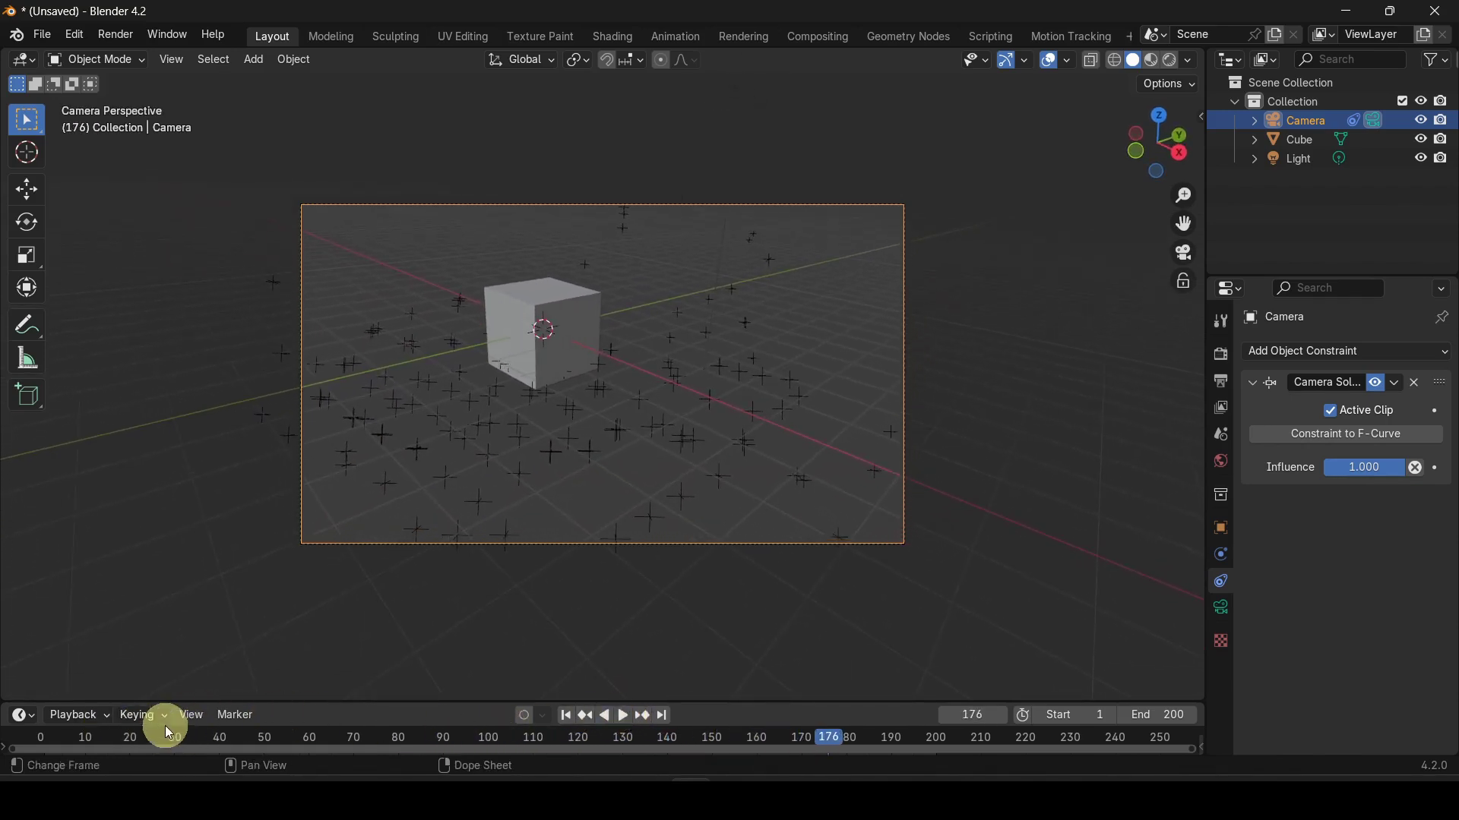
{"action": "left_click", "coordinate": [34, 737]}
{"action": "key", "text": "space"}
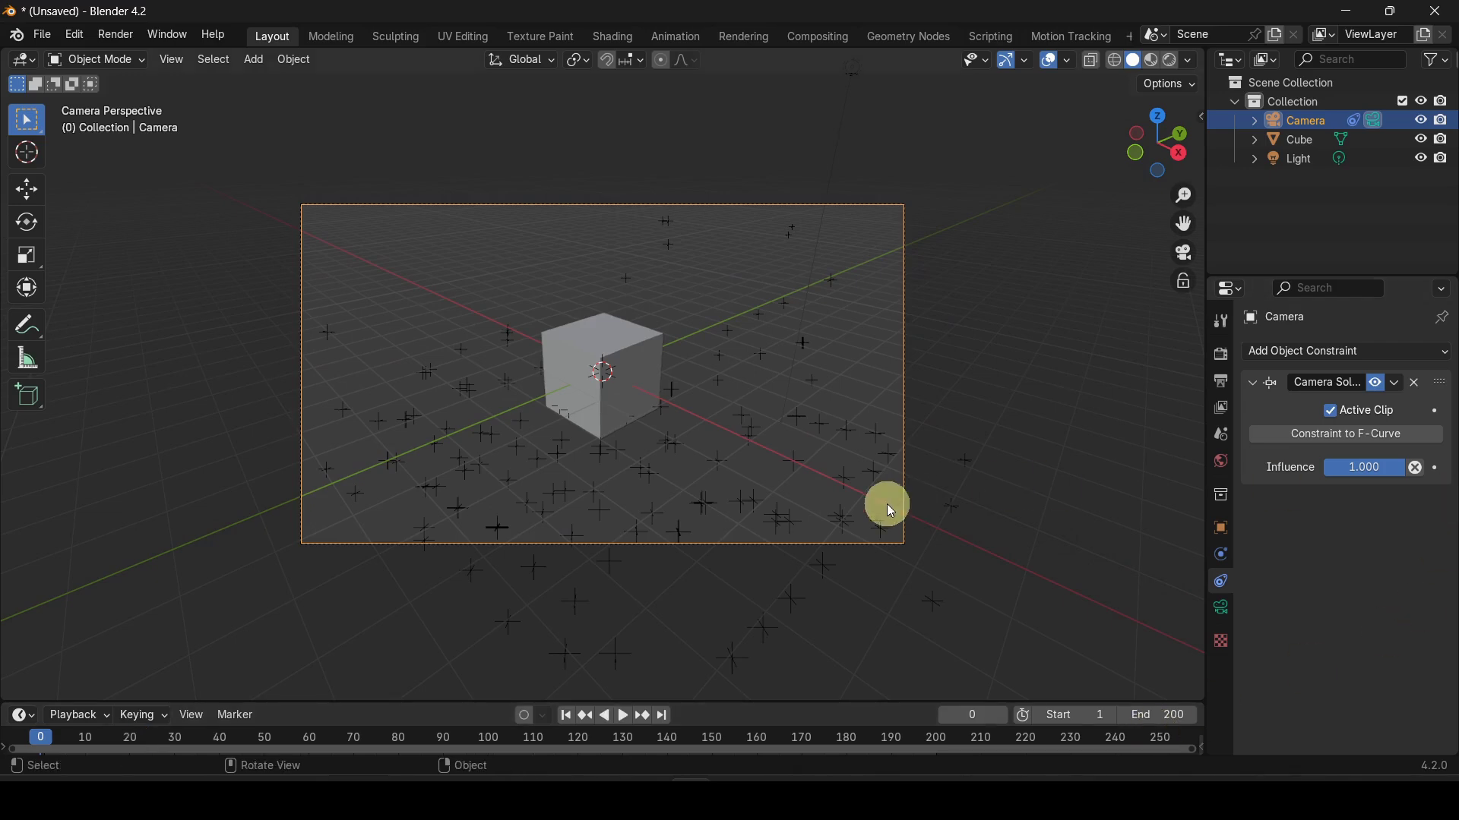
{"action": "key", "text": "space"}
Enable background images for the camera and add one that uses the active movie clip as its source.
{"action": "left_click", "coordinate": [1221, 610]}
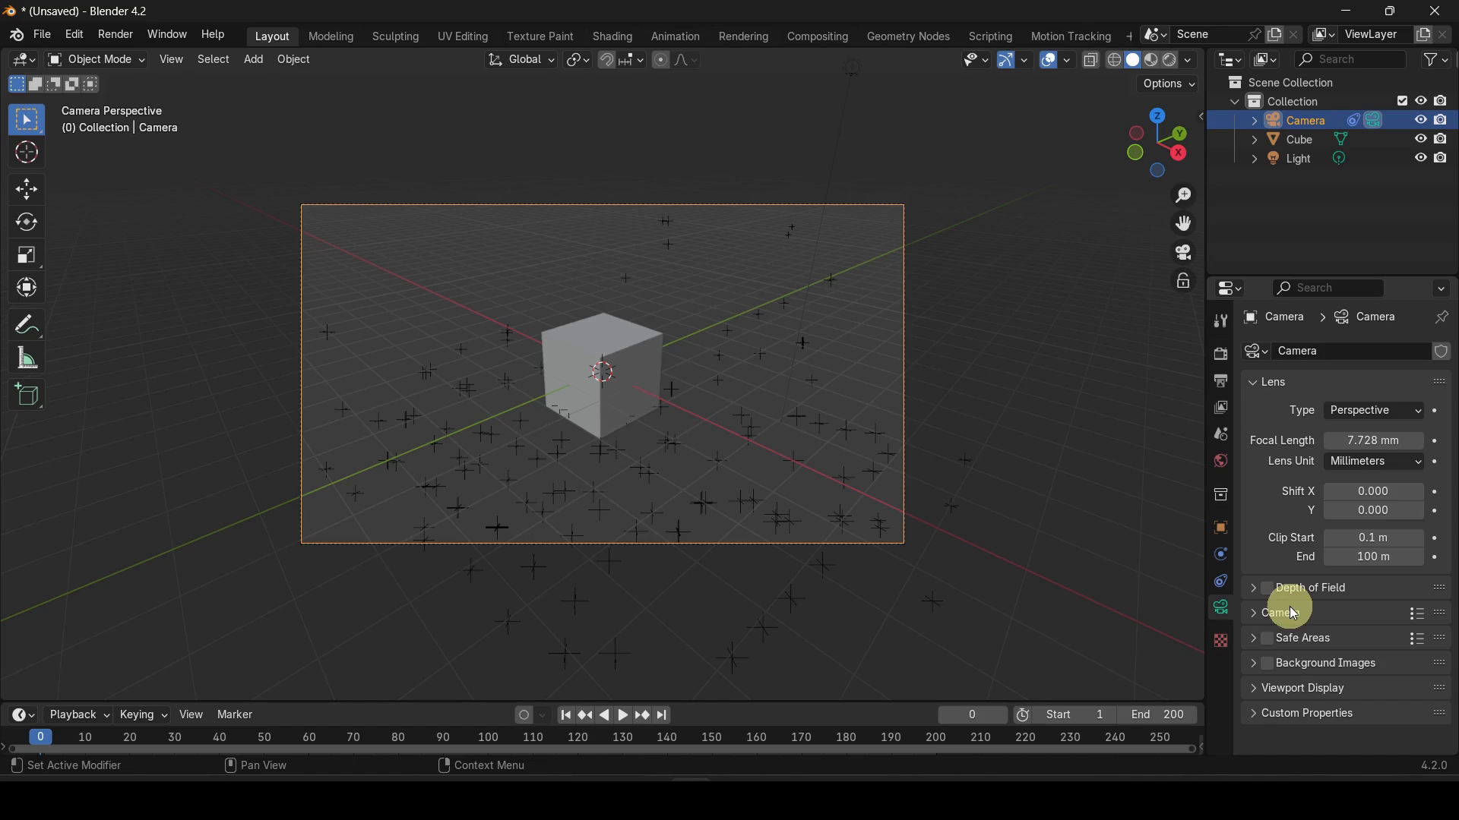
{"action": "left_click", "coordinate": [1266, 667]}
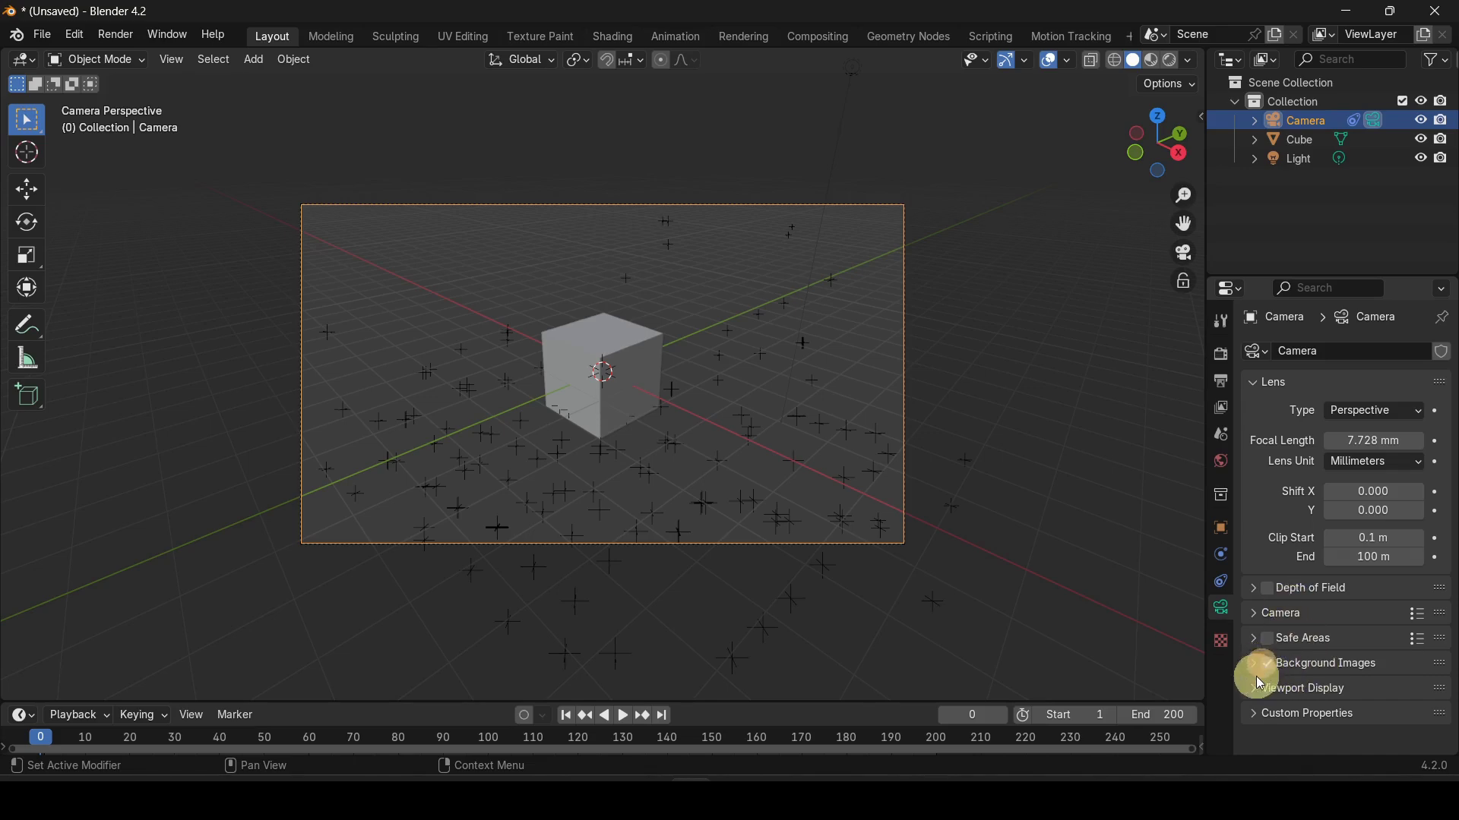
{"action": "left_click", "coordinate": [1253, 666]}
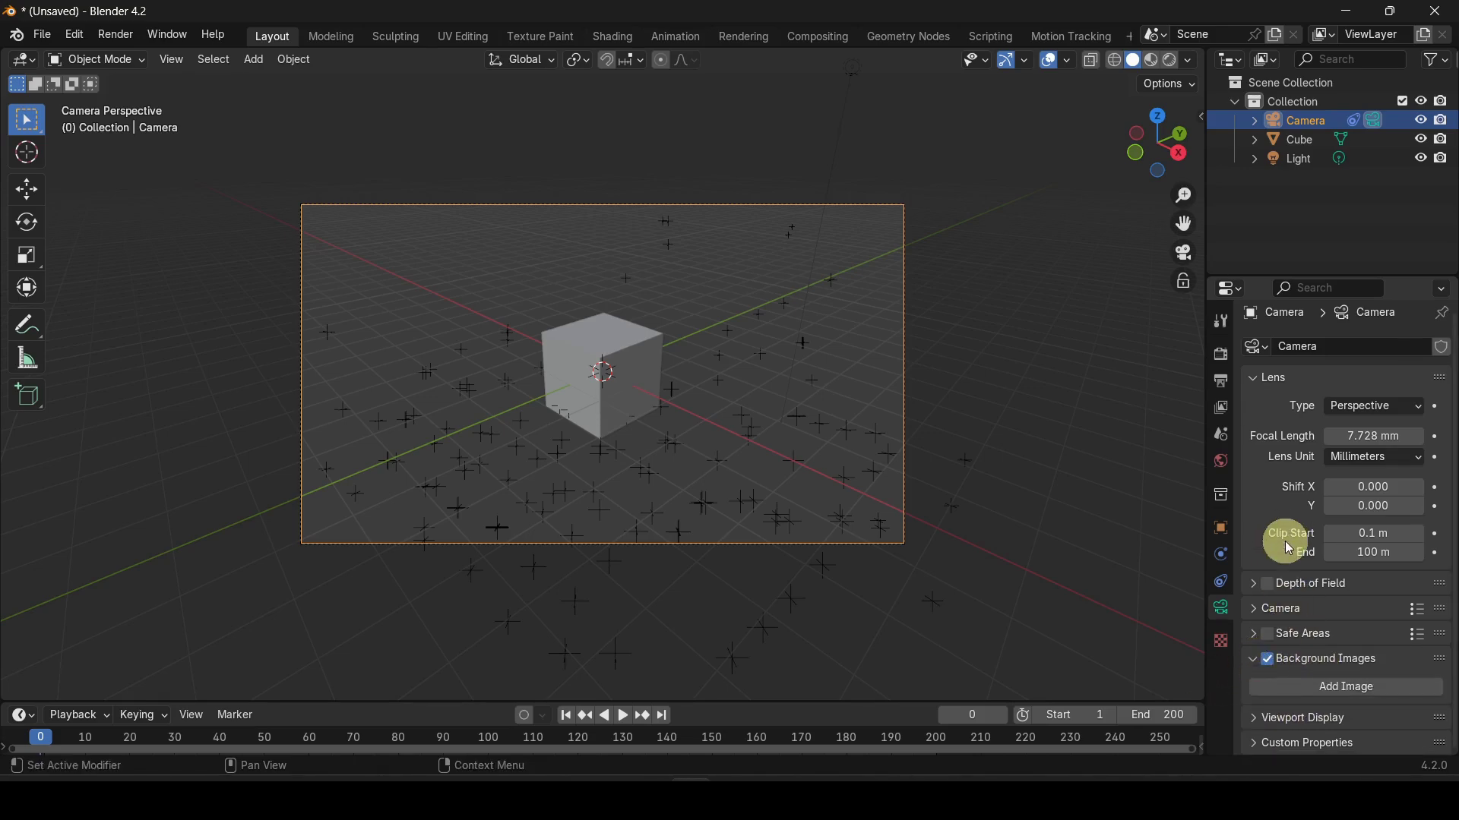
{"action": "left_click", "coordinate": [1366, 692]}
{"action": "scroll", "coordinate": [1346, 607], "scroll_direction": "down", "scroll_amount": 3}
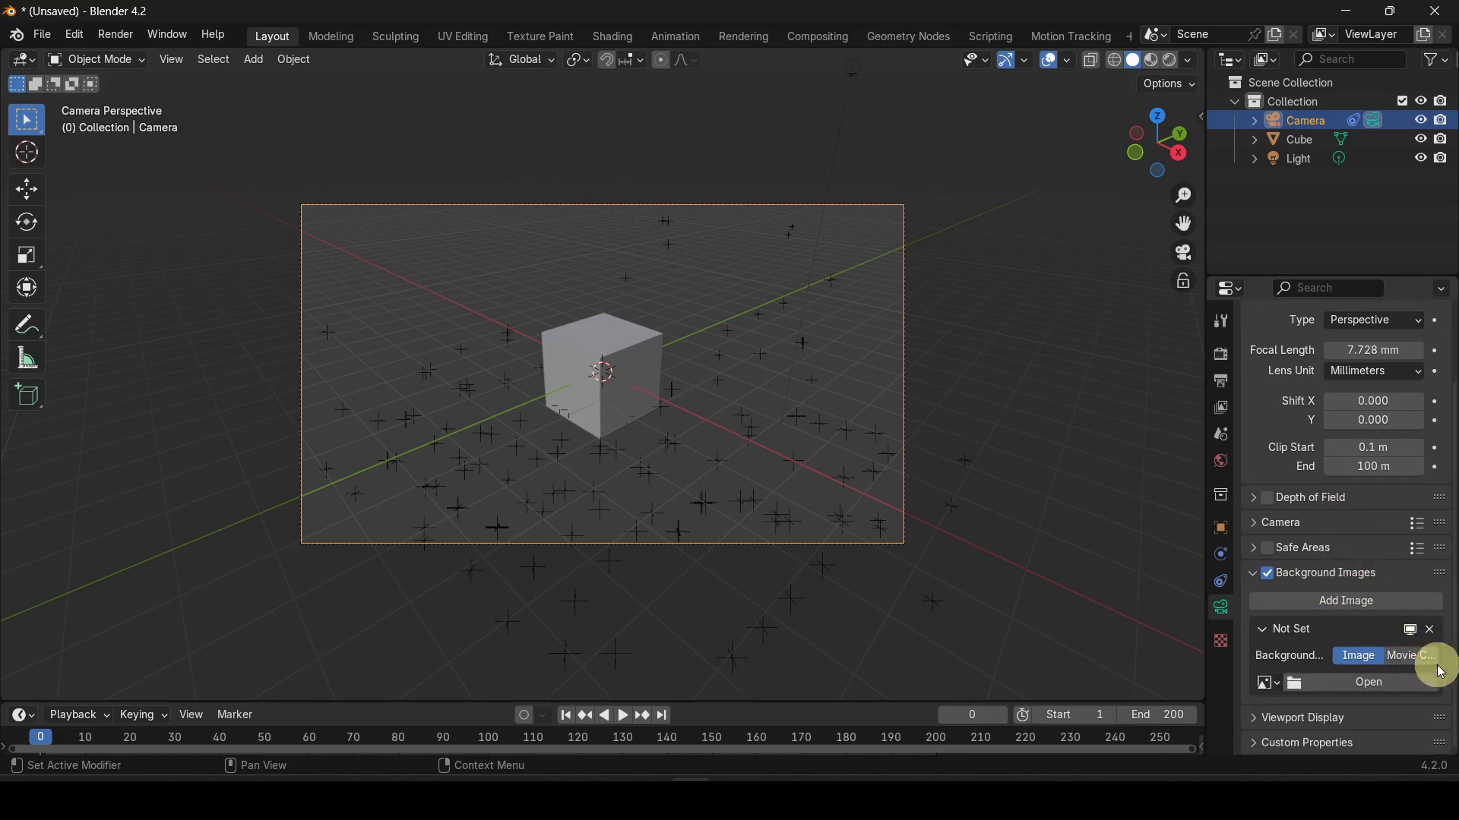
{"action": "left_click", "coordinate": [1406, 657]}
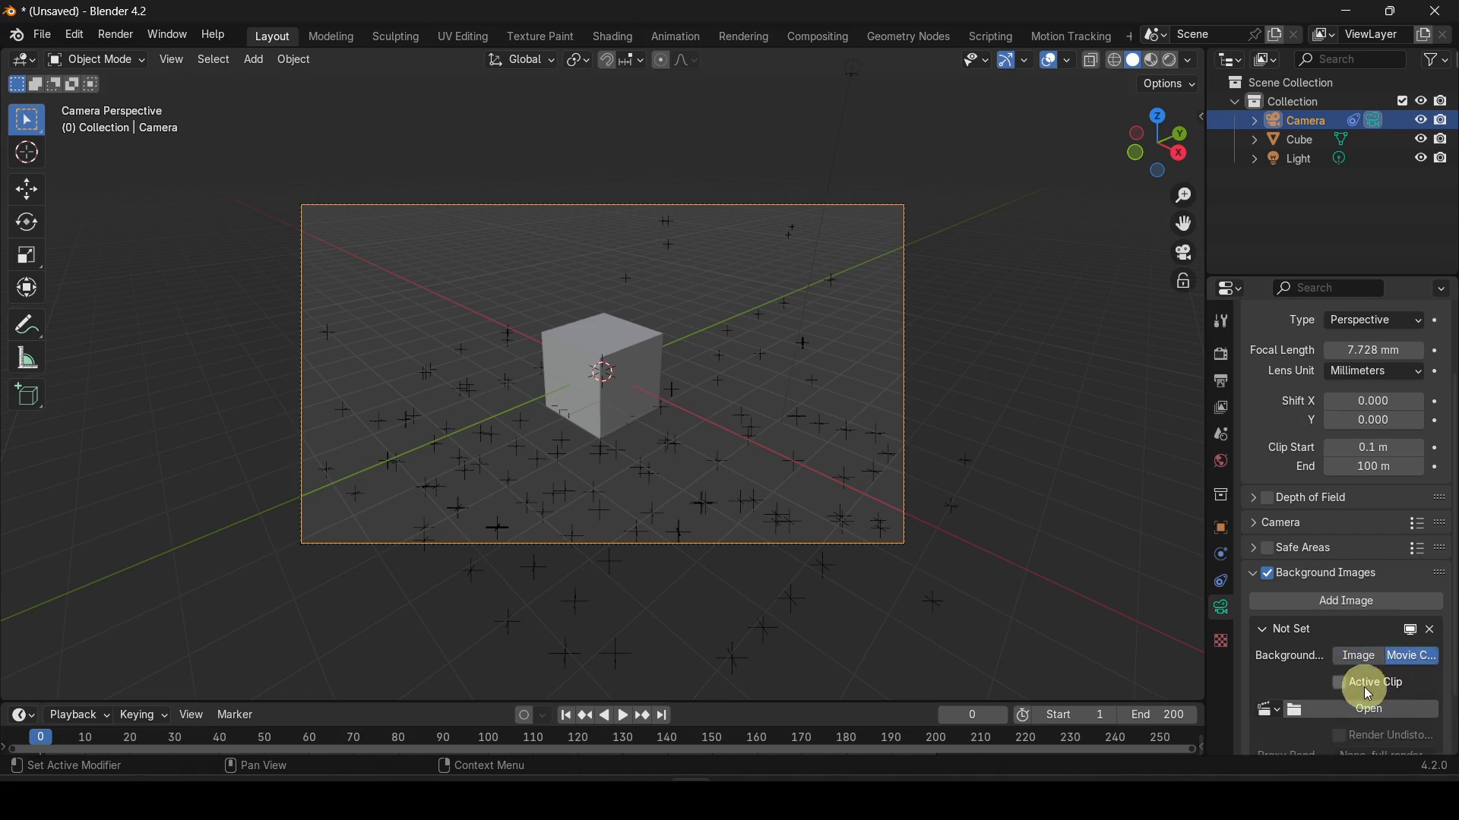
{"action": "left_click", "coordinate": [1339, 682]}
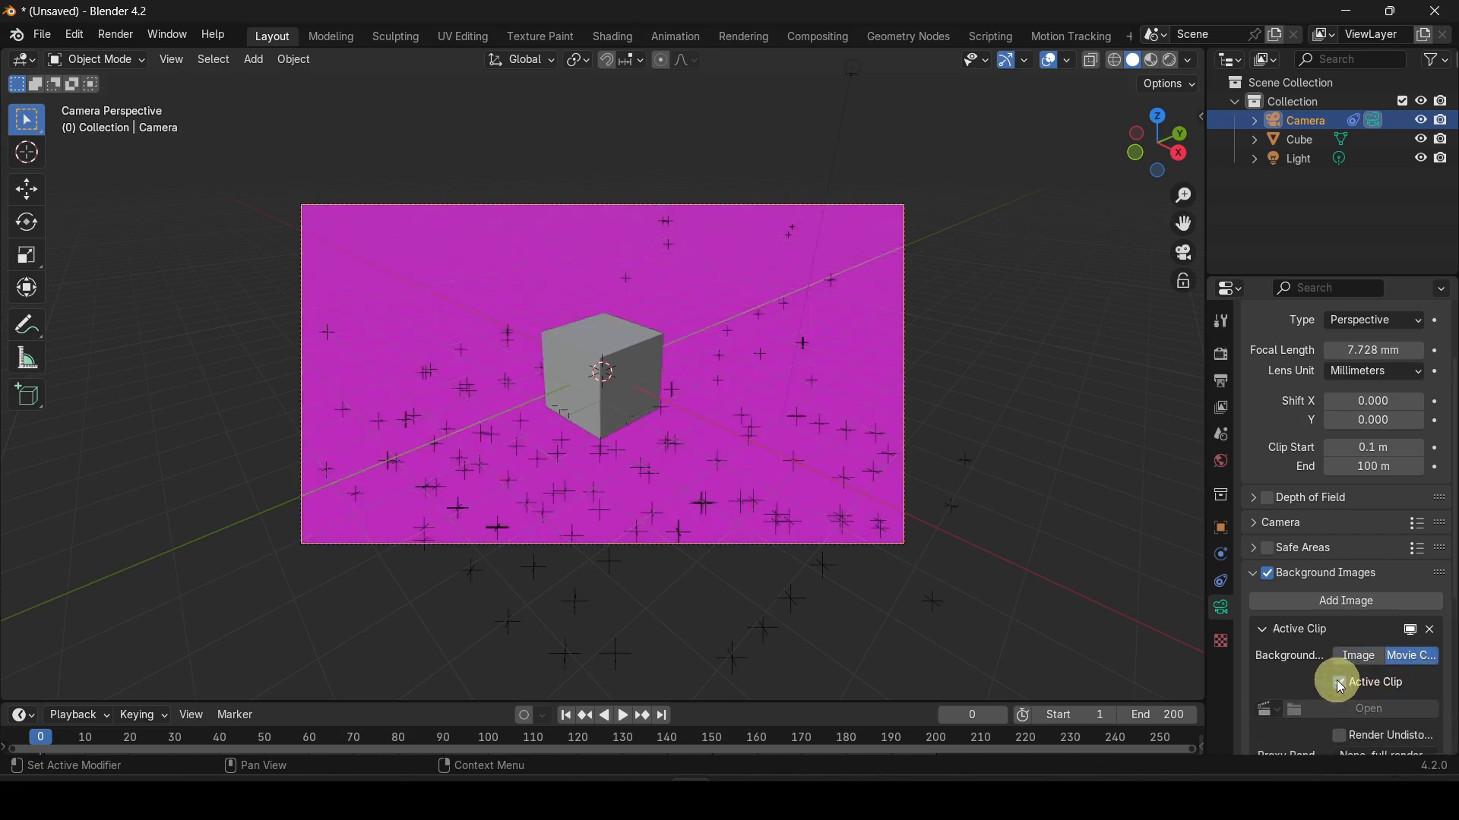
Scrub and play the footage behind the cube, stop at frame 47, and inspect the cube's placement on the bed closely.
{"action": "left_click_drag", "start_coordinate": [81, 742], "coordinate": [260, 743]}
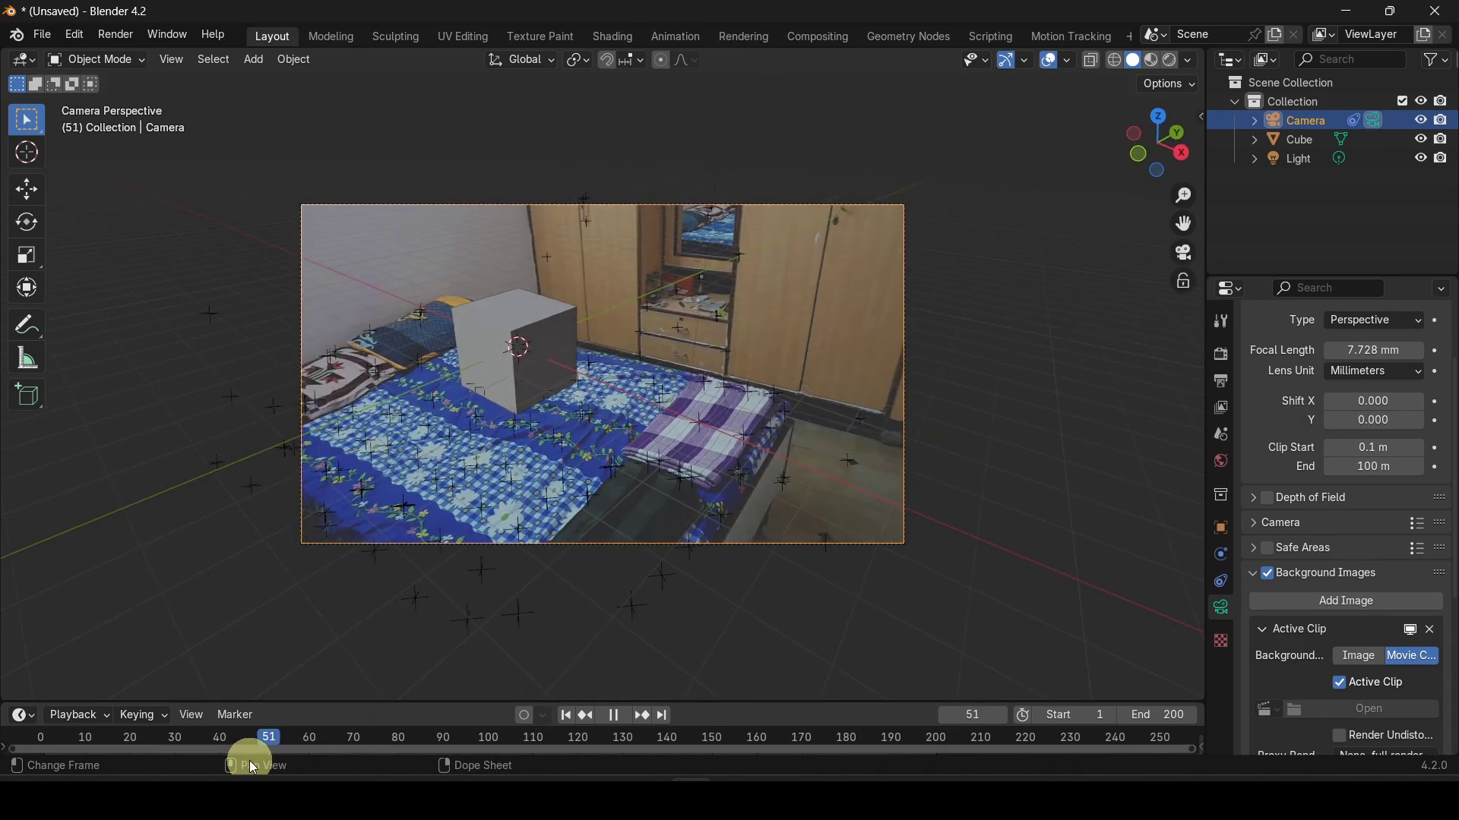
{"action": "key", "text": "space"}
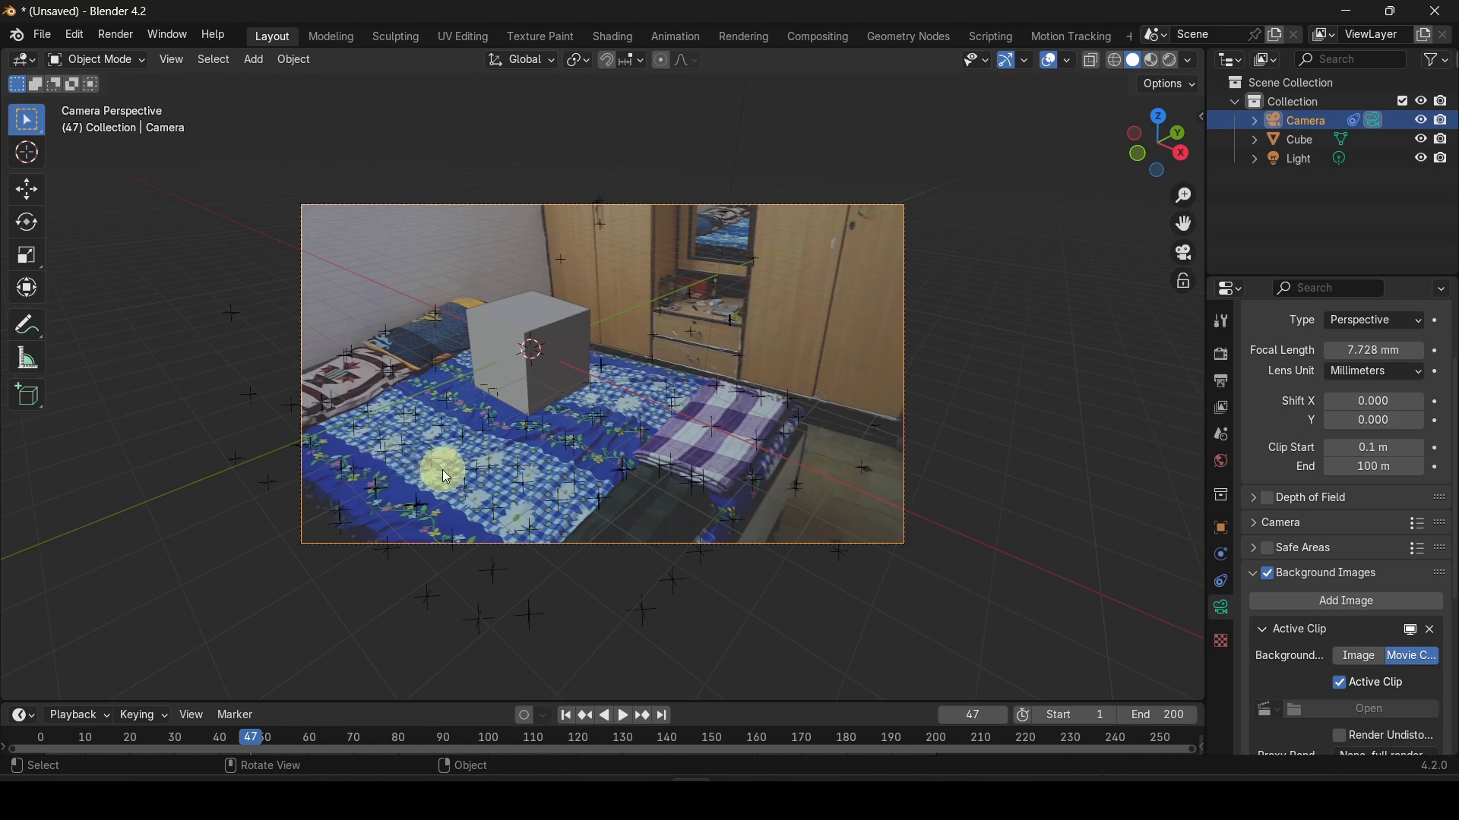
{"action": "scroll", "coordinate": [483, 462], "scroll_direction": "up", "scroll_amount": 4}
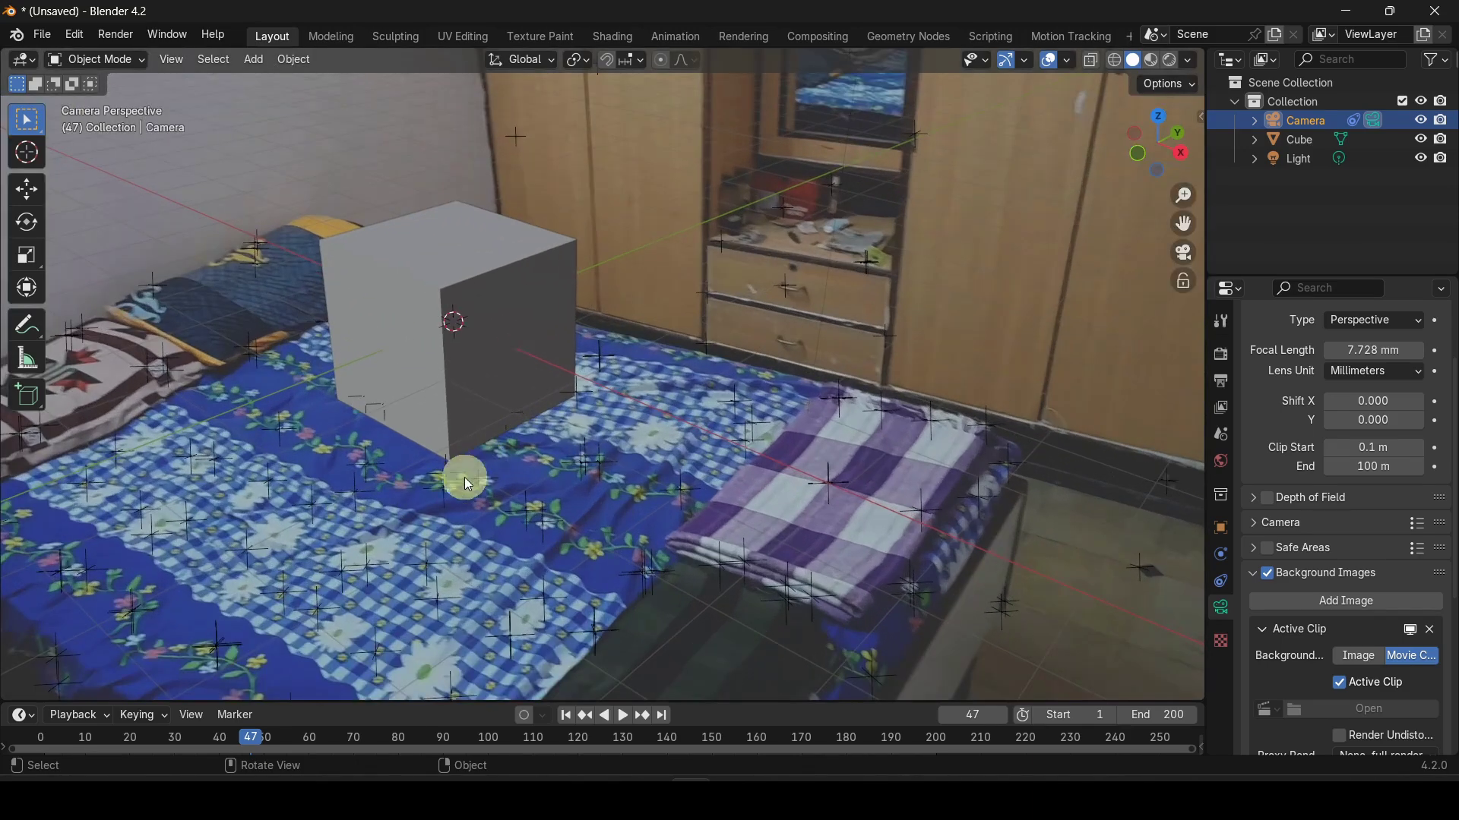
Switch to the Motion Tracking workspace, select tracks on the bed surface, and define them as the Floor plane in the orientation settings.
{"action": "left_click", "coordinate": [1062, 38]}
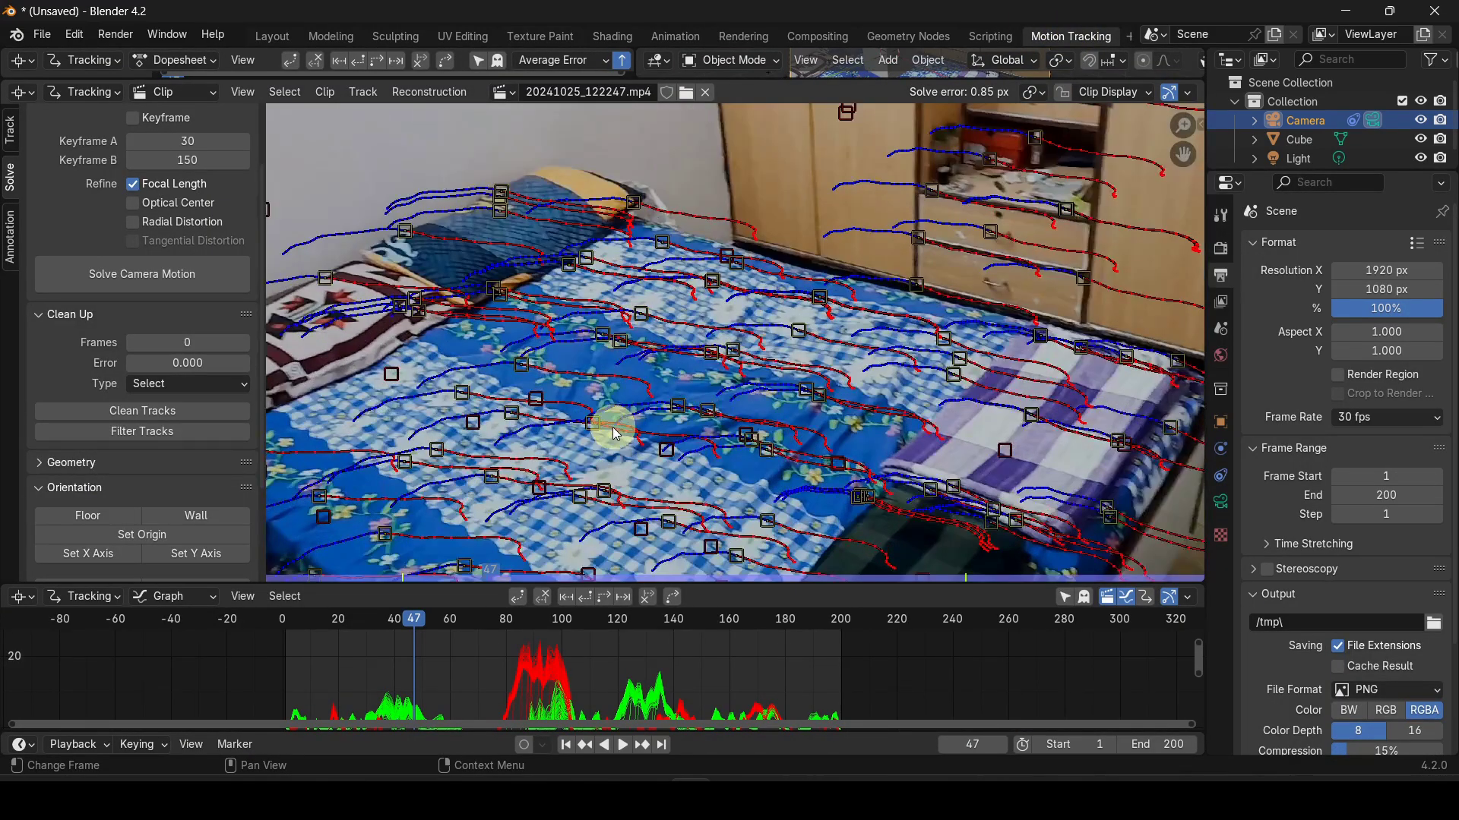
{"action": "middle_click_drag", "start_coordinate": [560, 423], "coordinate": [686, 371]}
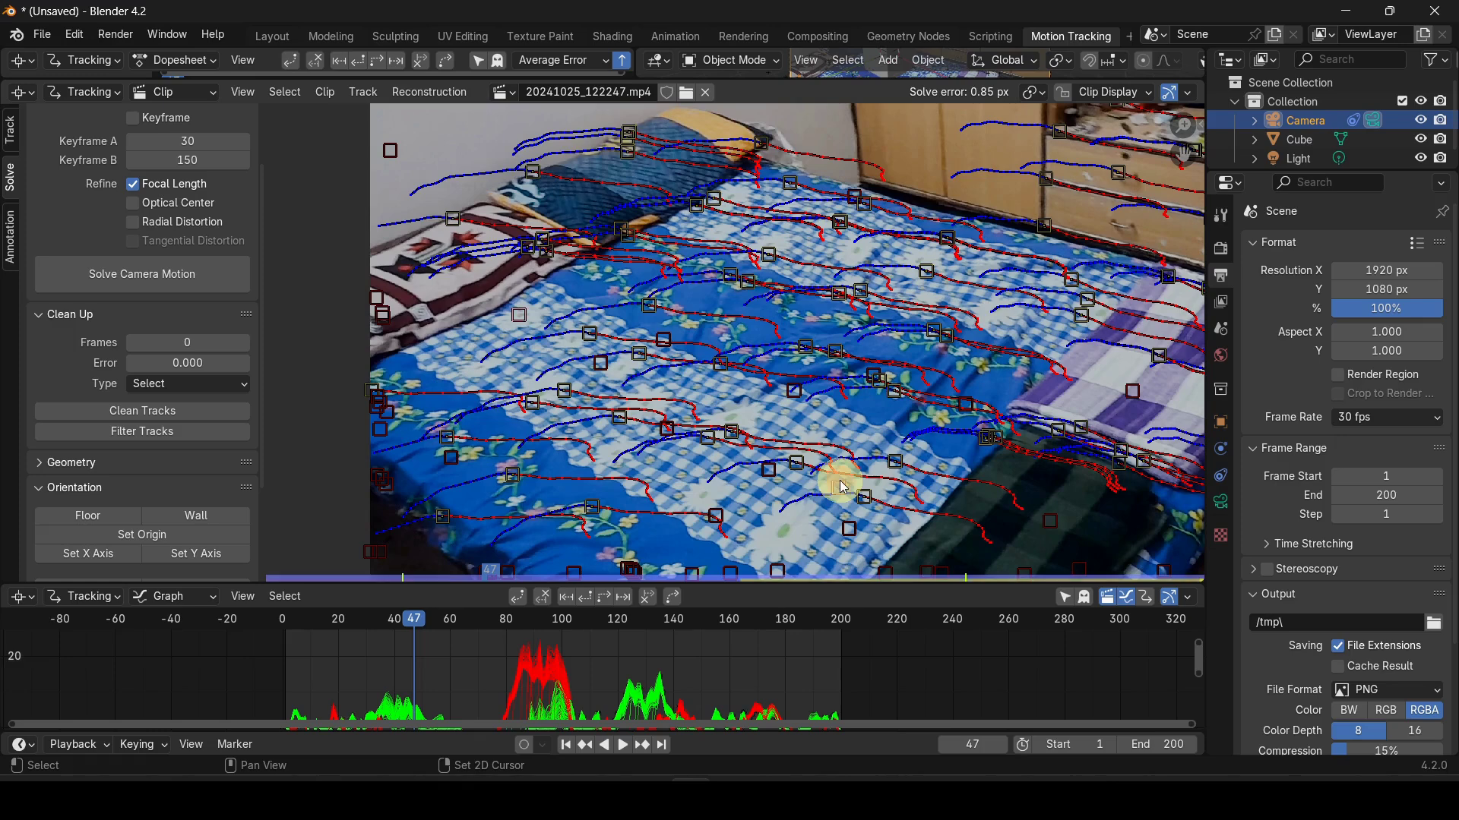
{"action": "left_click", "coordinate": [930, 264]}
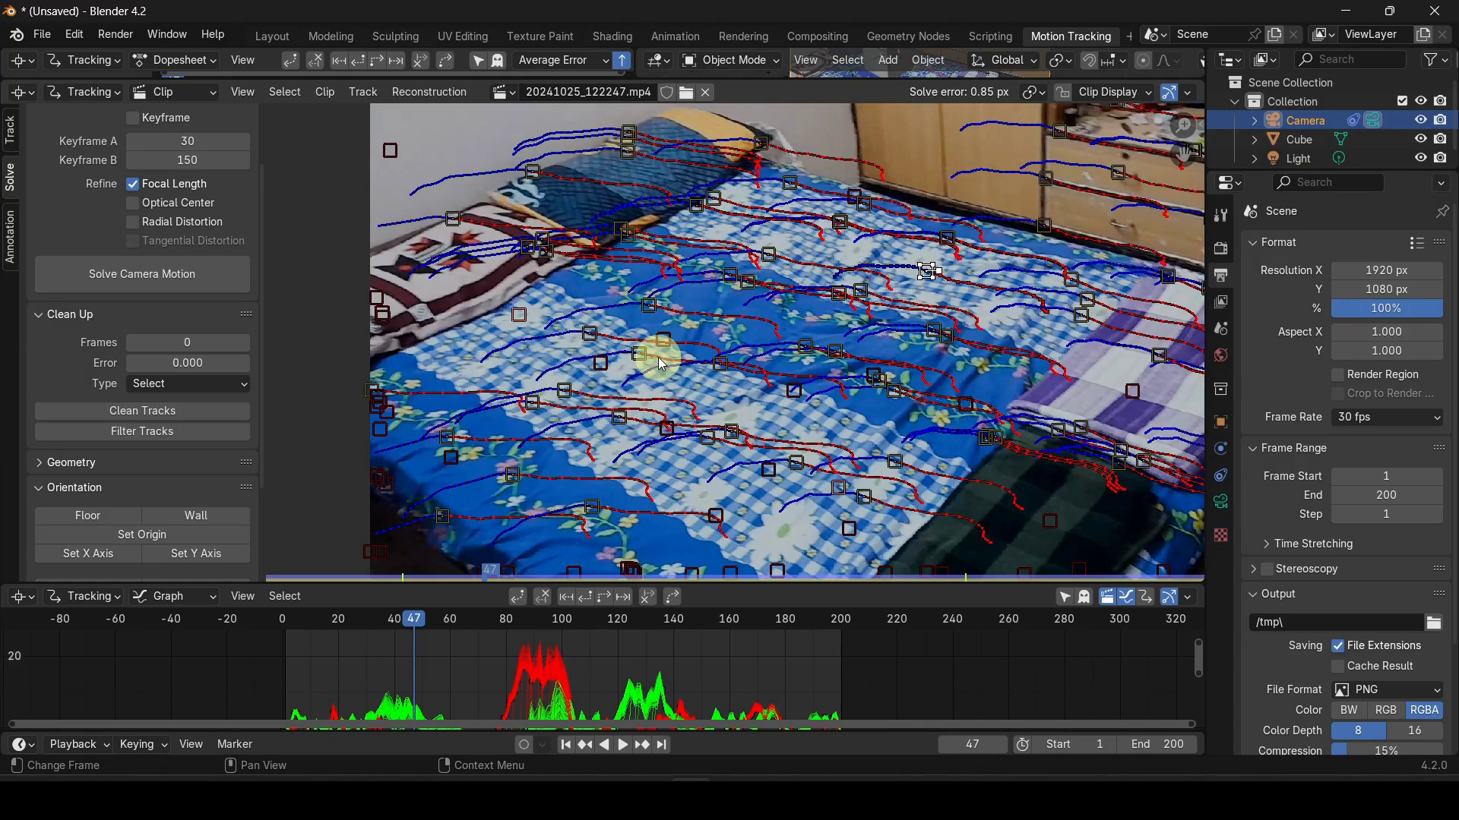
{"action": "left_click", "coordinate": [80, 521]}
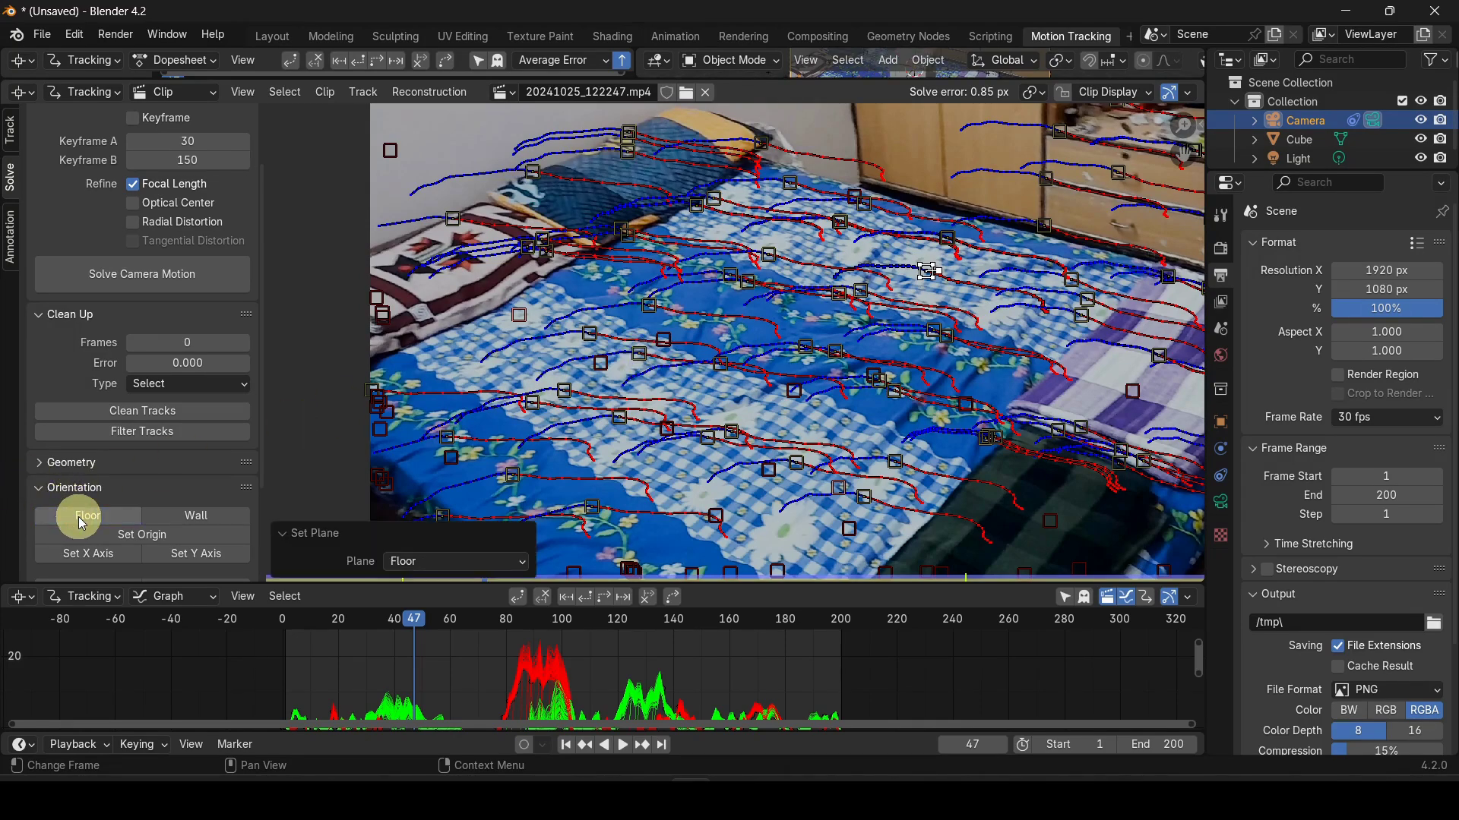
{"action": "left_click", "coordinate": [298, 533]}
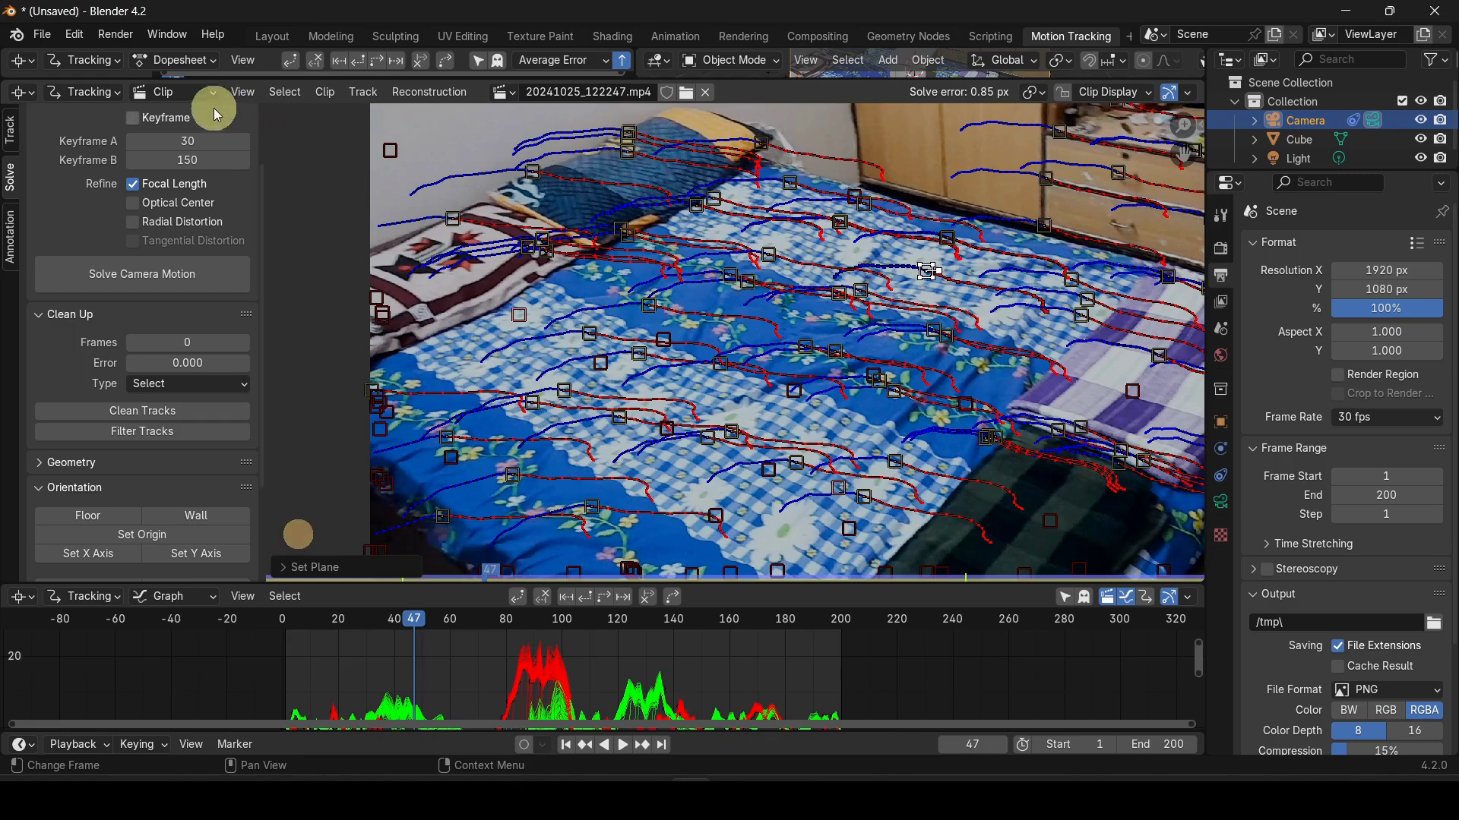
Return to the Layout workspace and play the animation to check the cube against the bed, stopping at frame 36.
{"action": "left_click", "coordinate": [270, 36]}
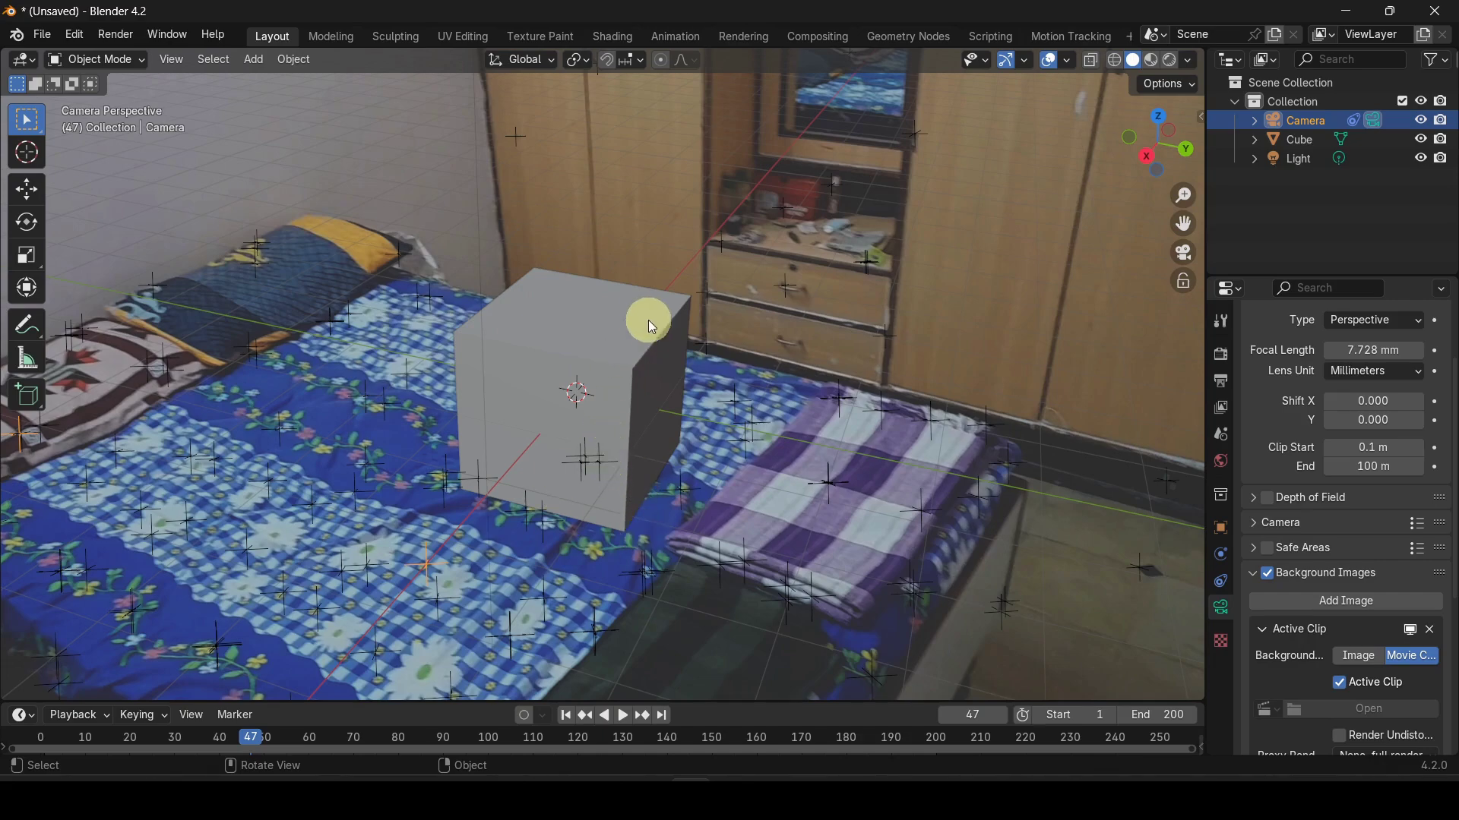
{"action": "key", "text": "space"}
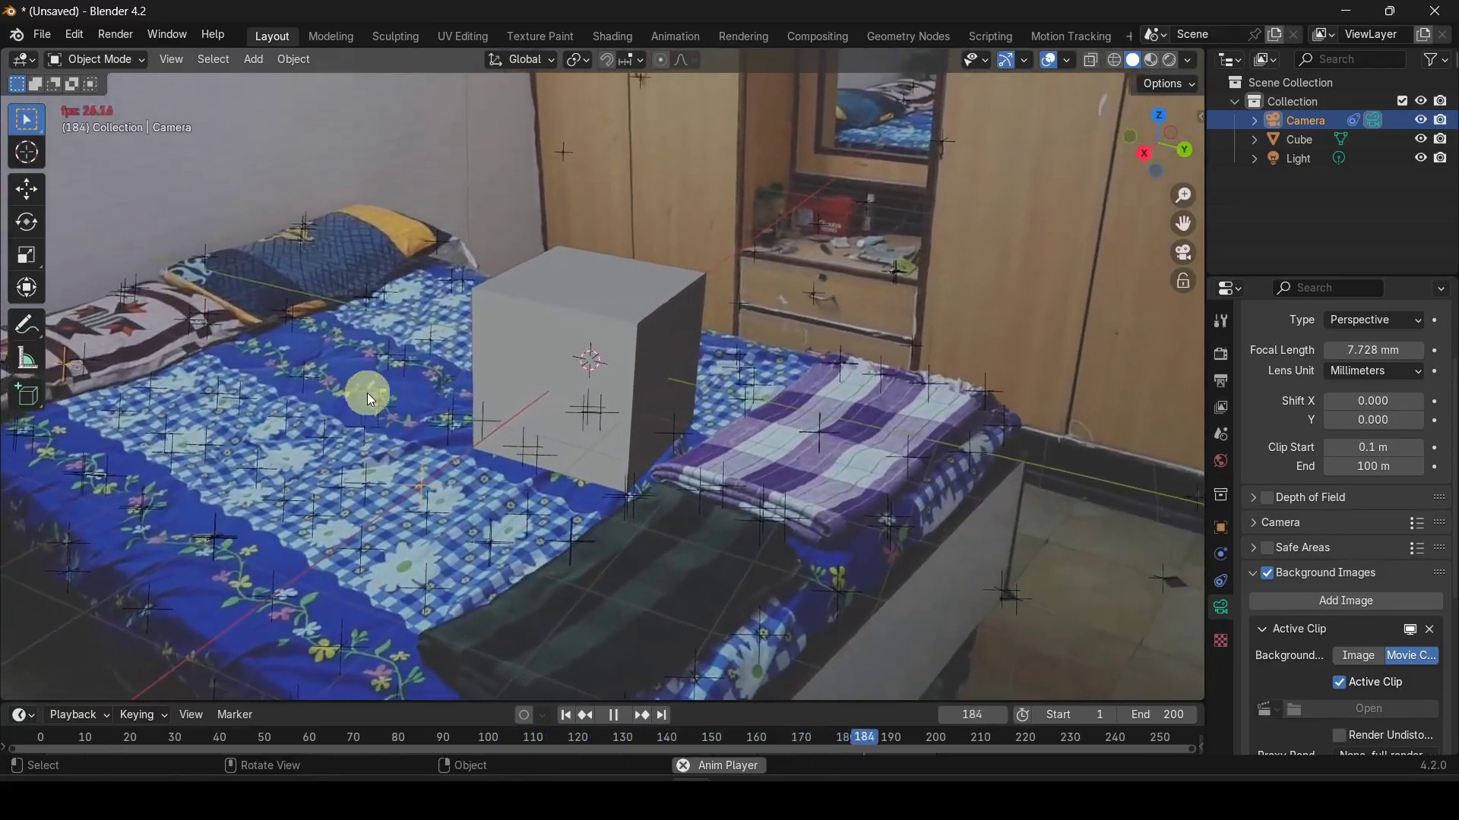
{"action": "key", "text": "space"}
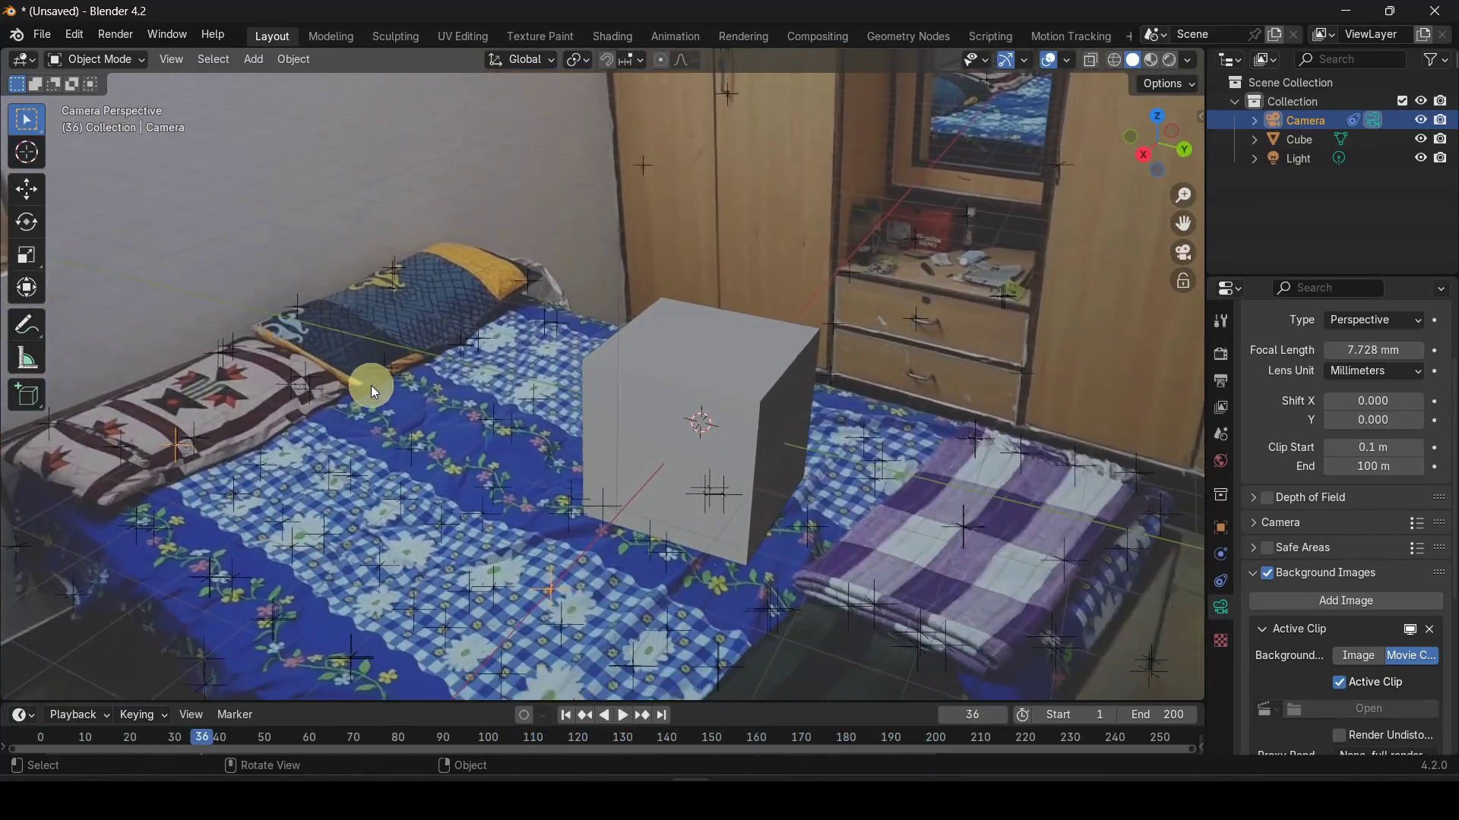
Select the cube and rotate it about -12 degrees around the global Z axis.
{"action": "left_click", "coordinate": [777, 368]}
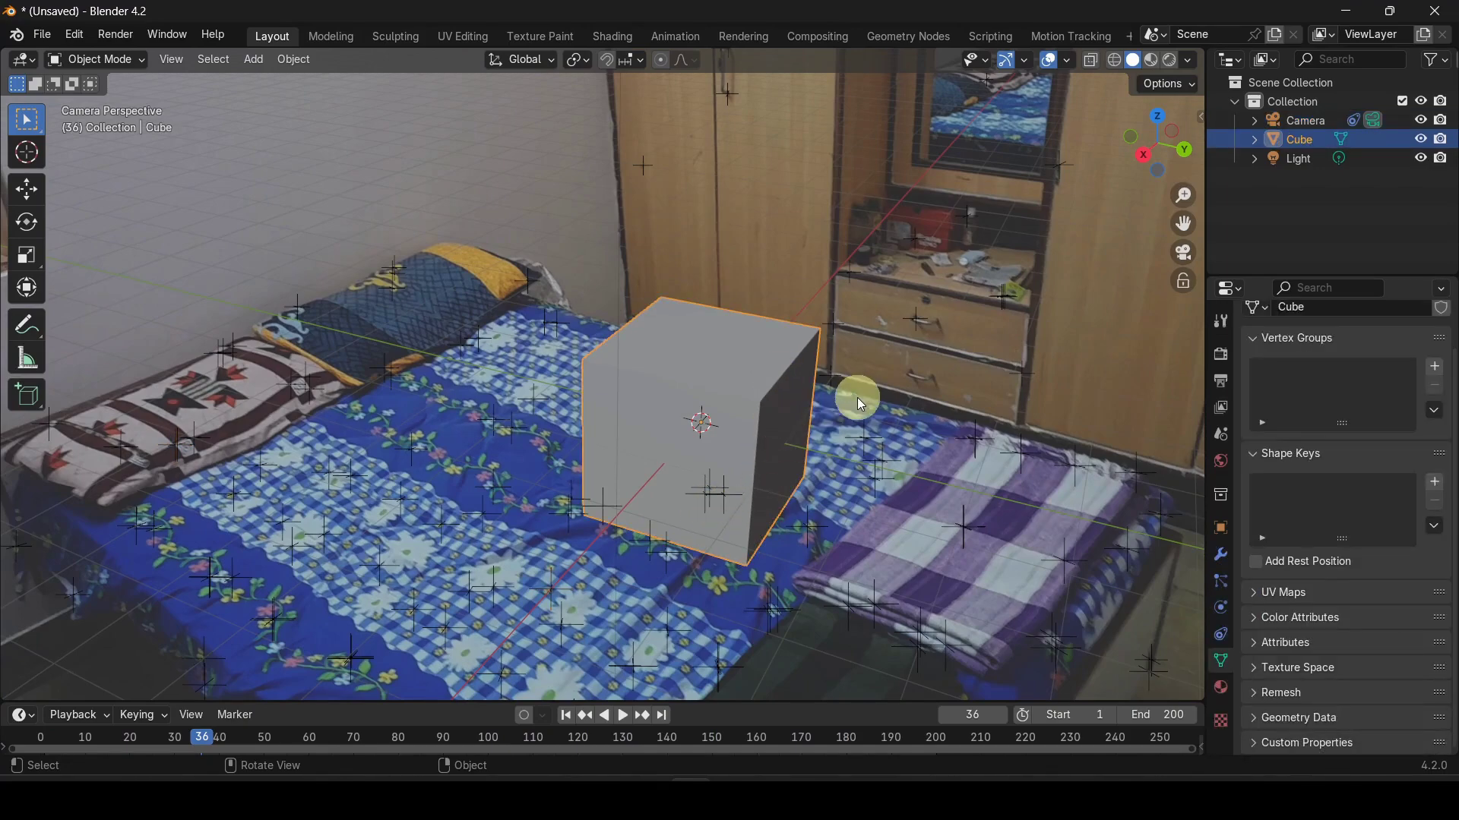
{"action": "key", "text": "r"}
{"action": "key", "text": "z"}
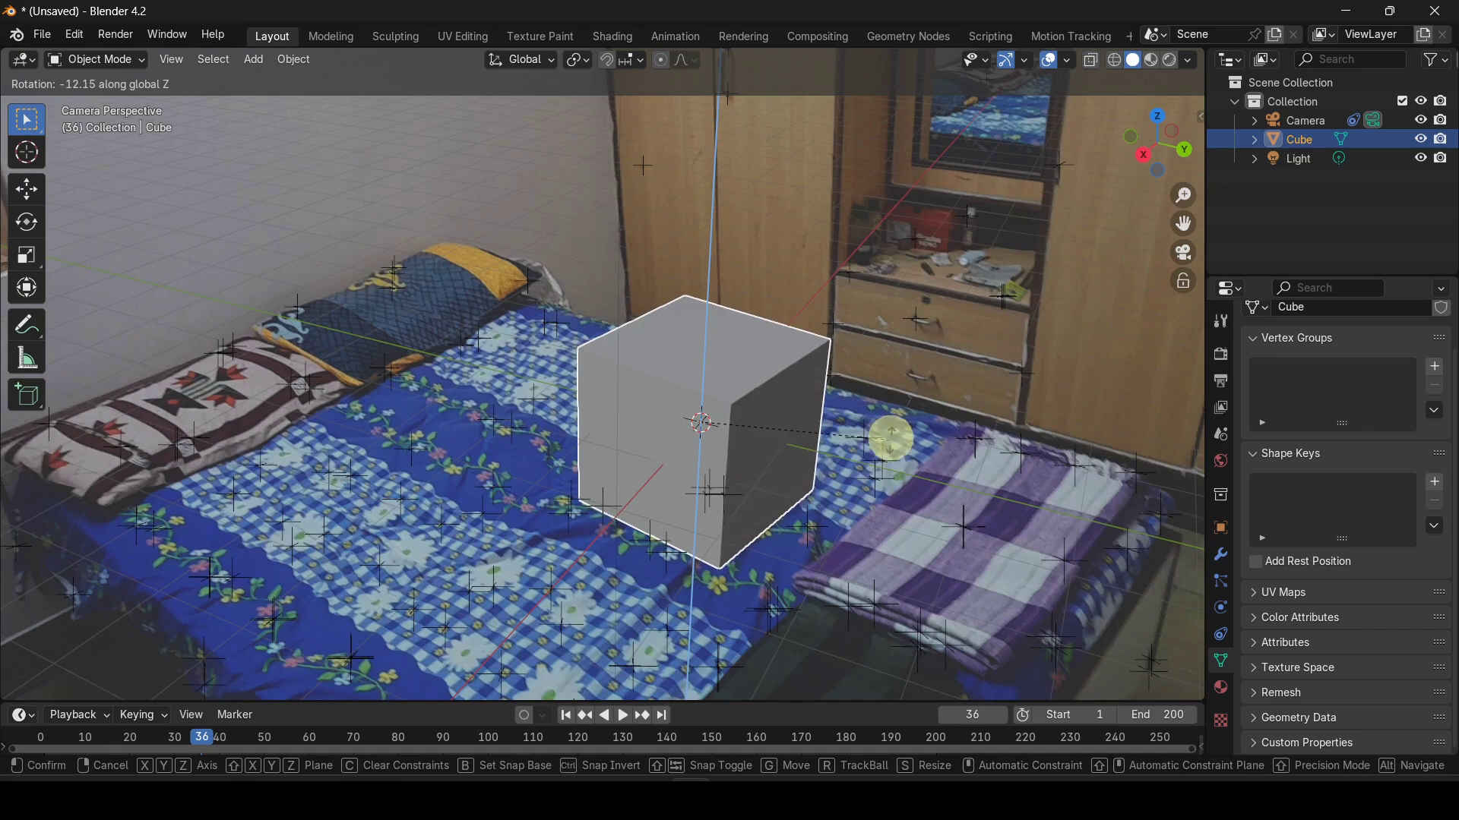
{"action": "left_click", "coordinate": [891, 435]}
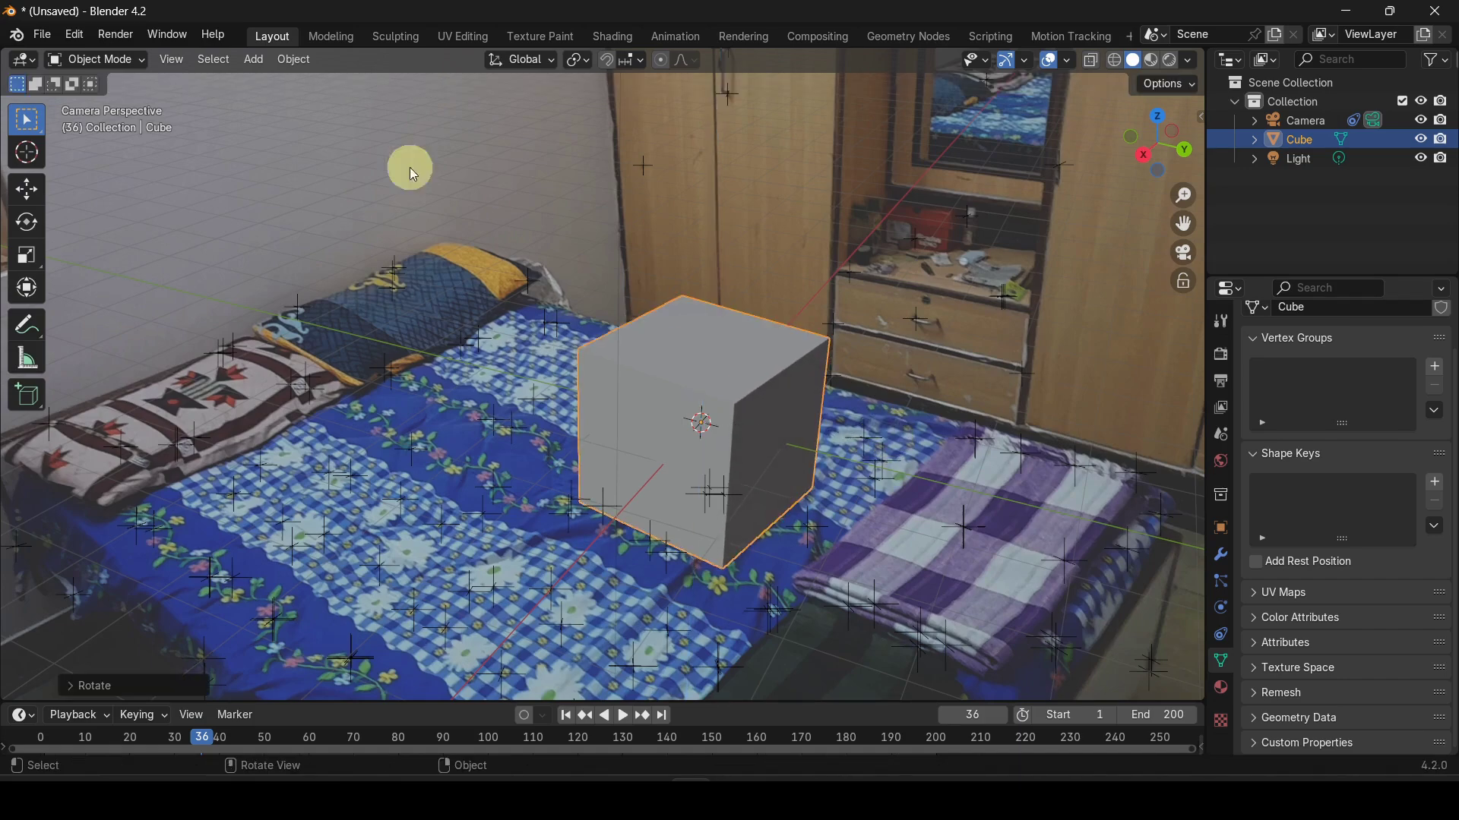
{"action": "middle_click_drag", "start_coordinate": [436, 143], "coordinate": [600, 328]}
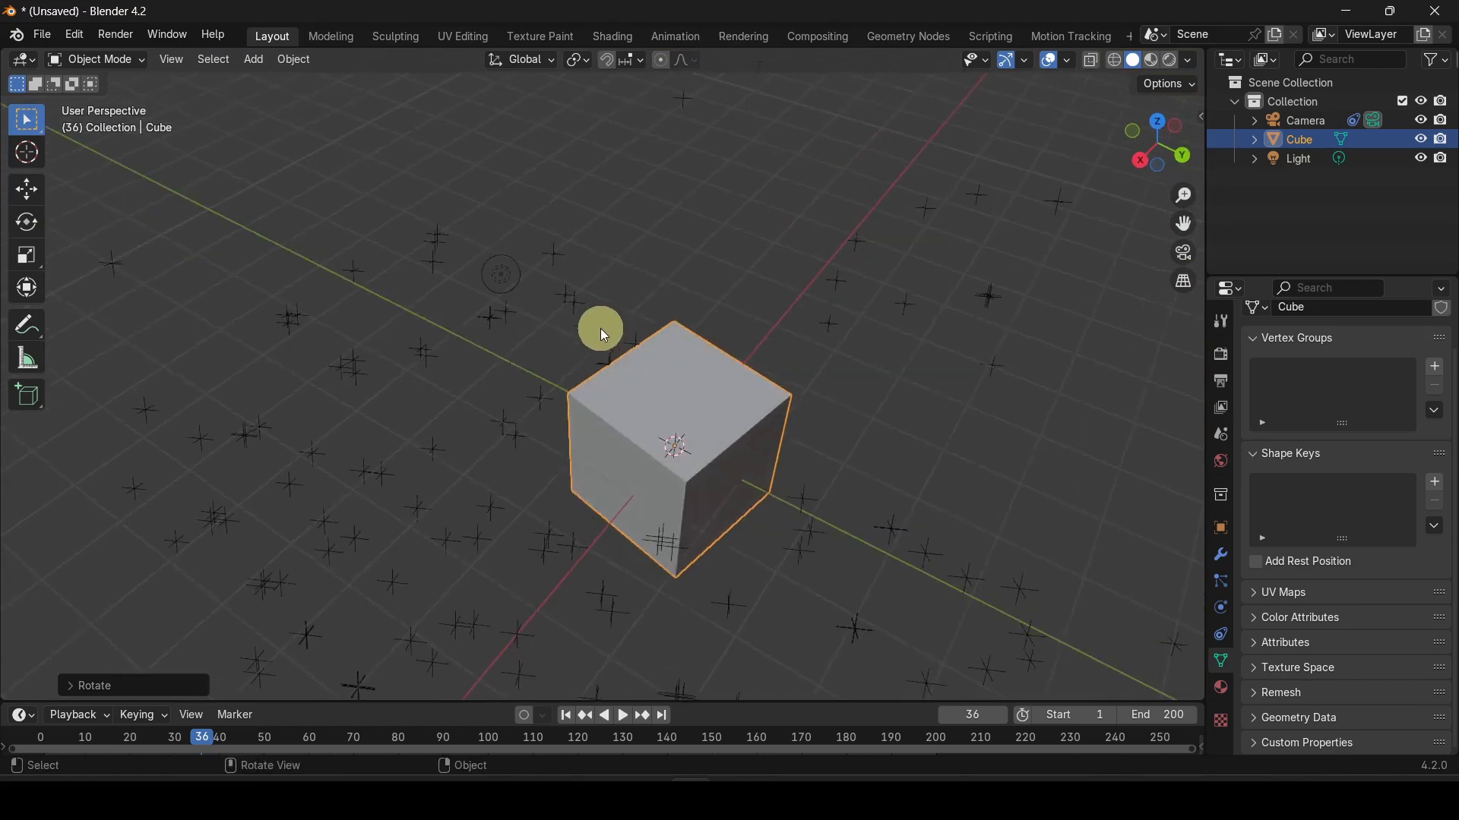
{"action": "scroll", "coordinate": [600, 328], "scroll_direction": "down", "scroll_amount": 3}
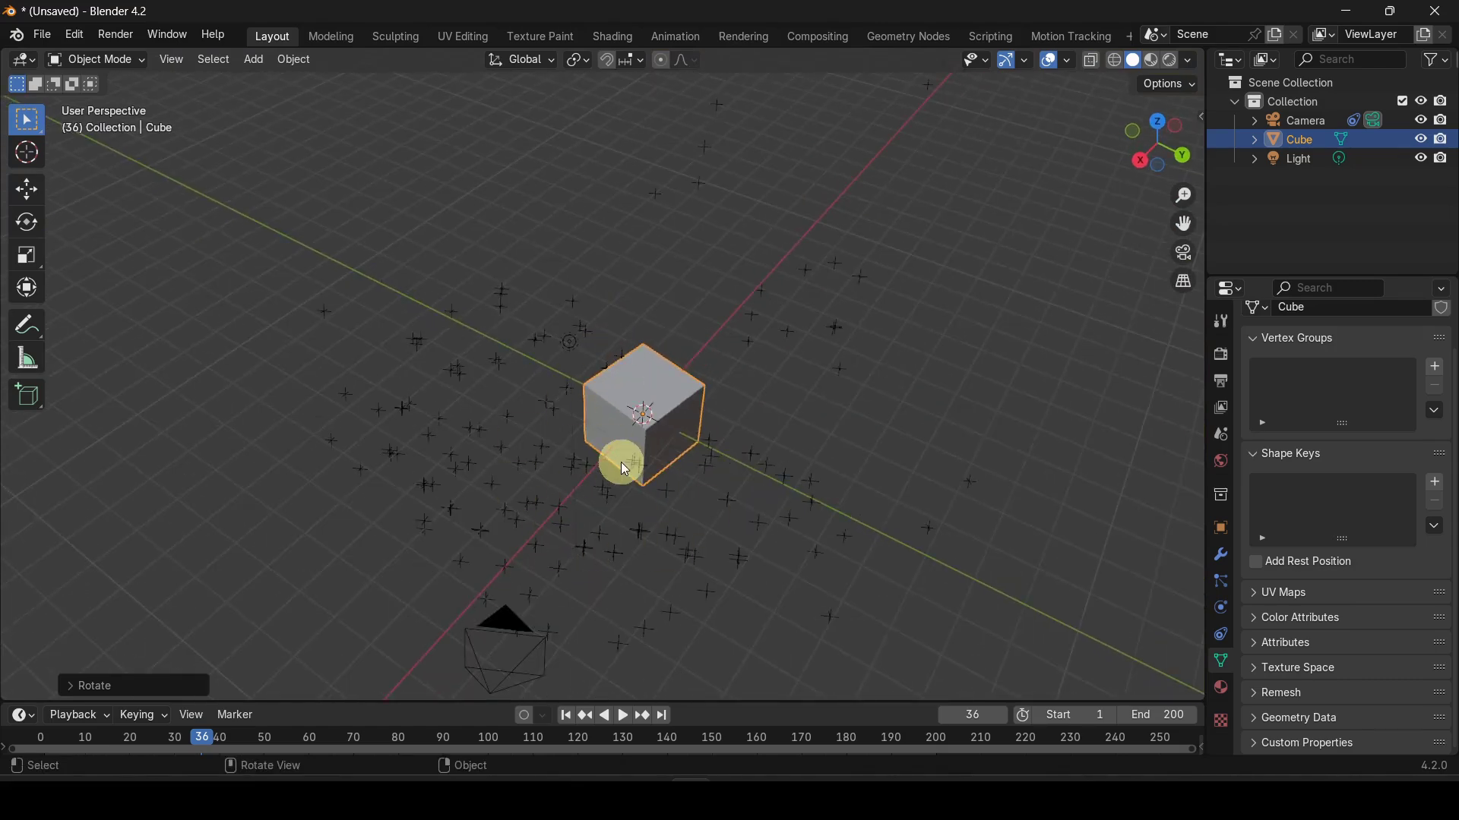
{"action": "mouse_move", "coordinate": [623, 486]}
{"action": "middle_mouse_down"}
{"action": "mouse_move", "coordinate": [631, 460]}
{"action": "mouse_move", "coordinate": [646, 471]}
{"action": "middle_mouse_up"}
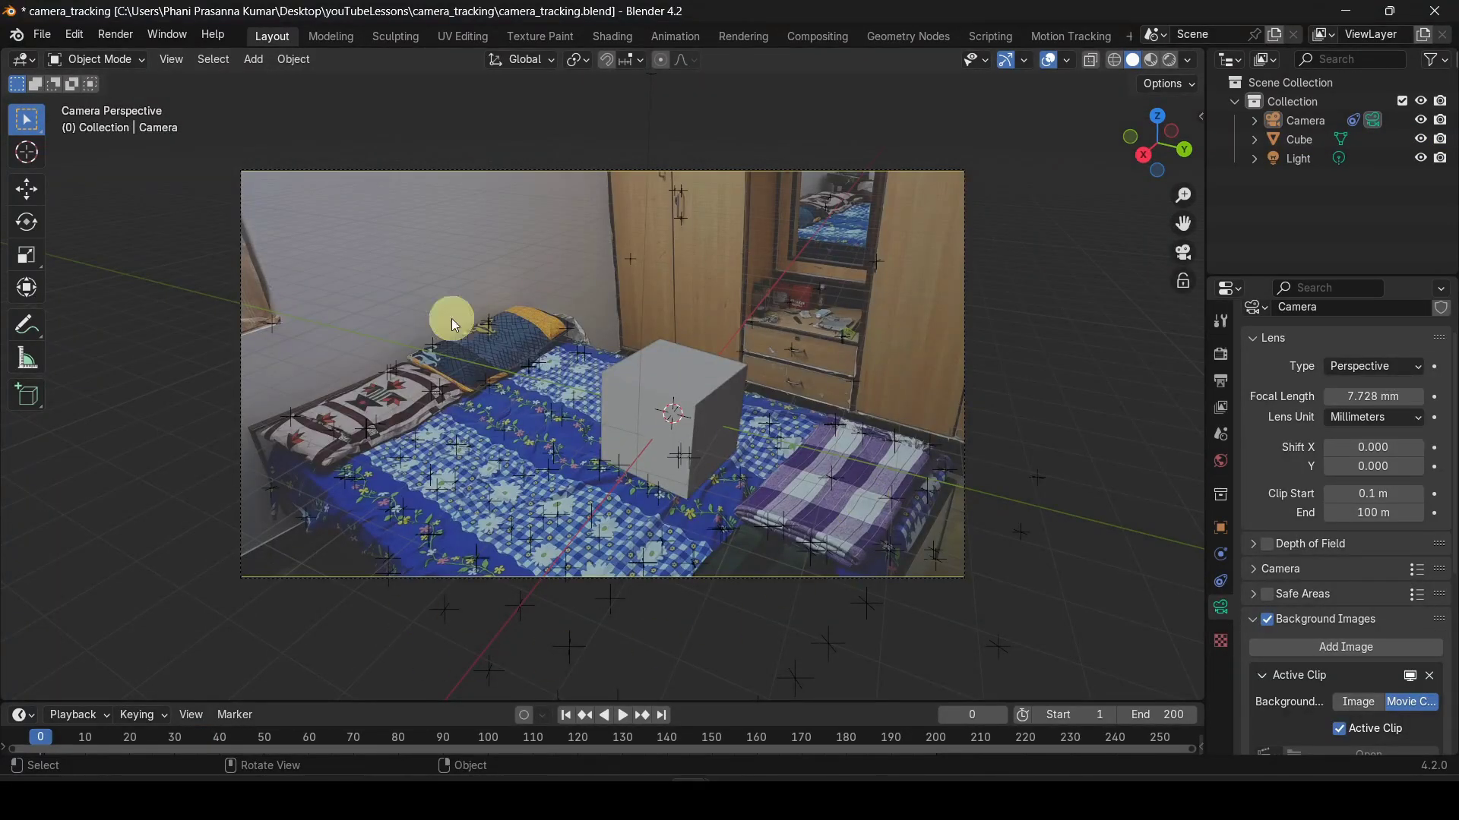
Switch to the sneak_walk file, select the standing character mesh, and copy it.
{"action": "mouse_move", "coordinate": [690, 798]}
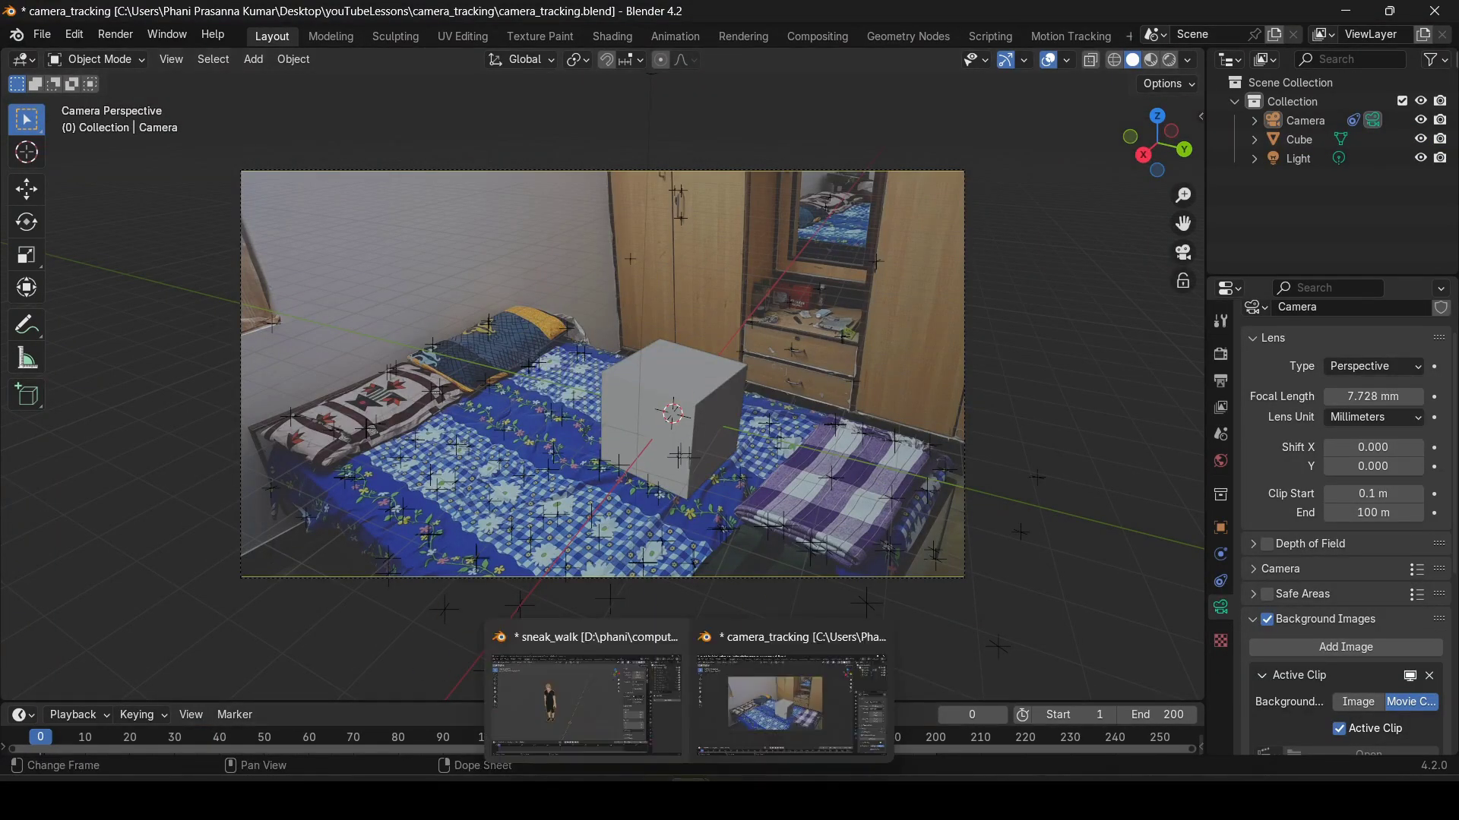
{"action": "left_click", "coordinate": [594, 704]}
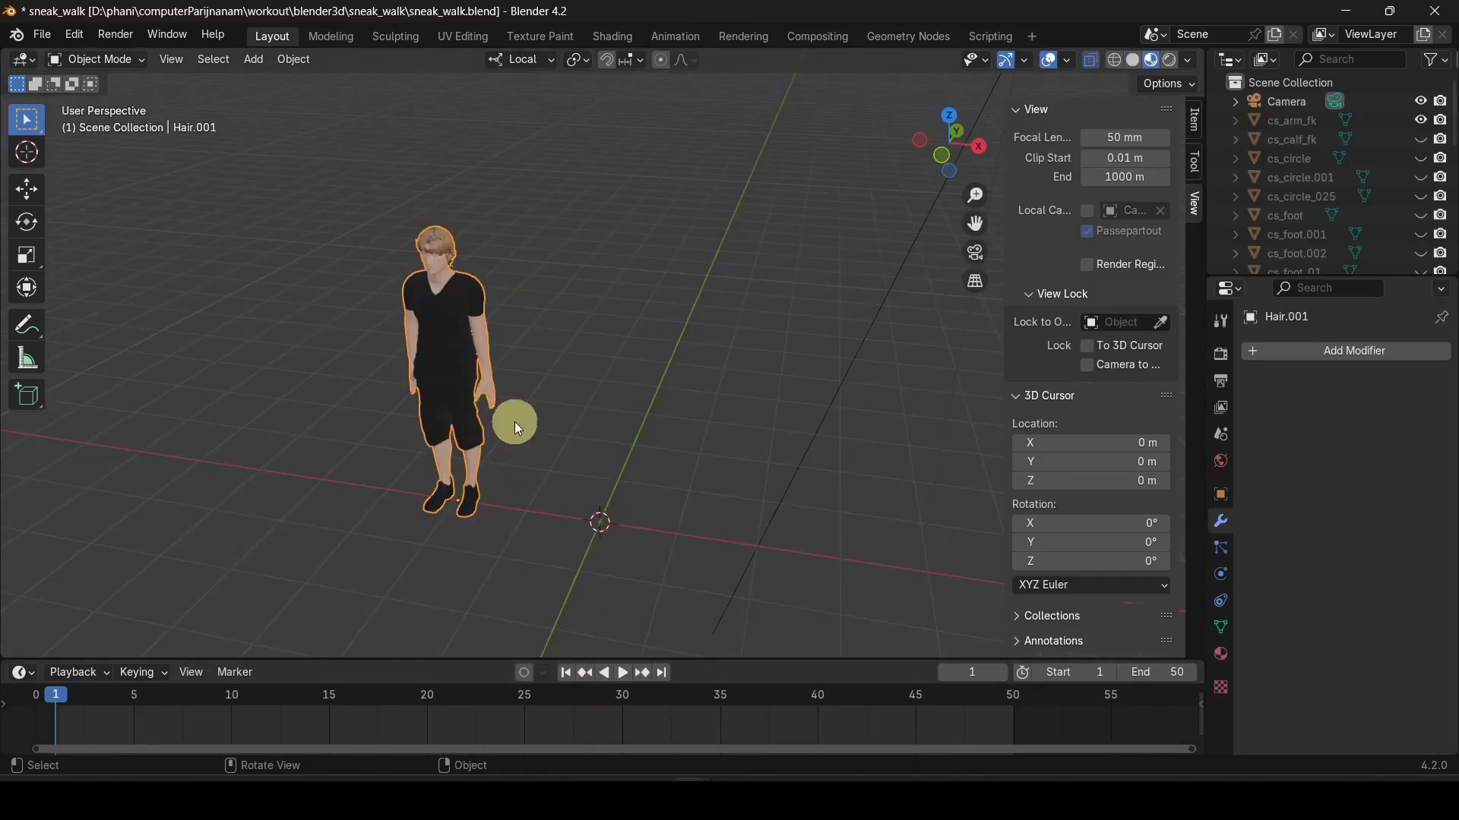
{"action": "left_click", "coordinate": [556, 281]}
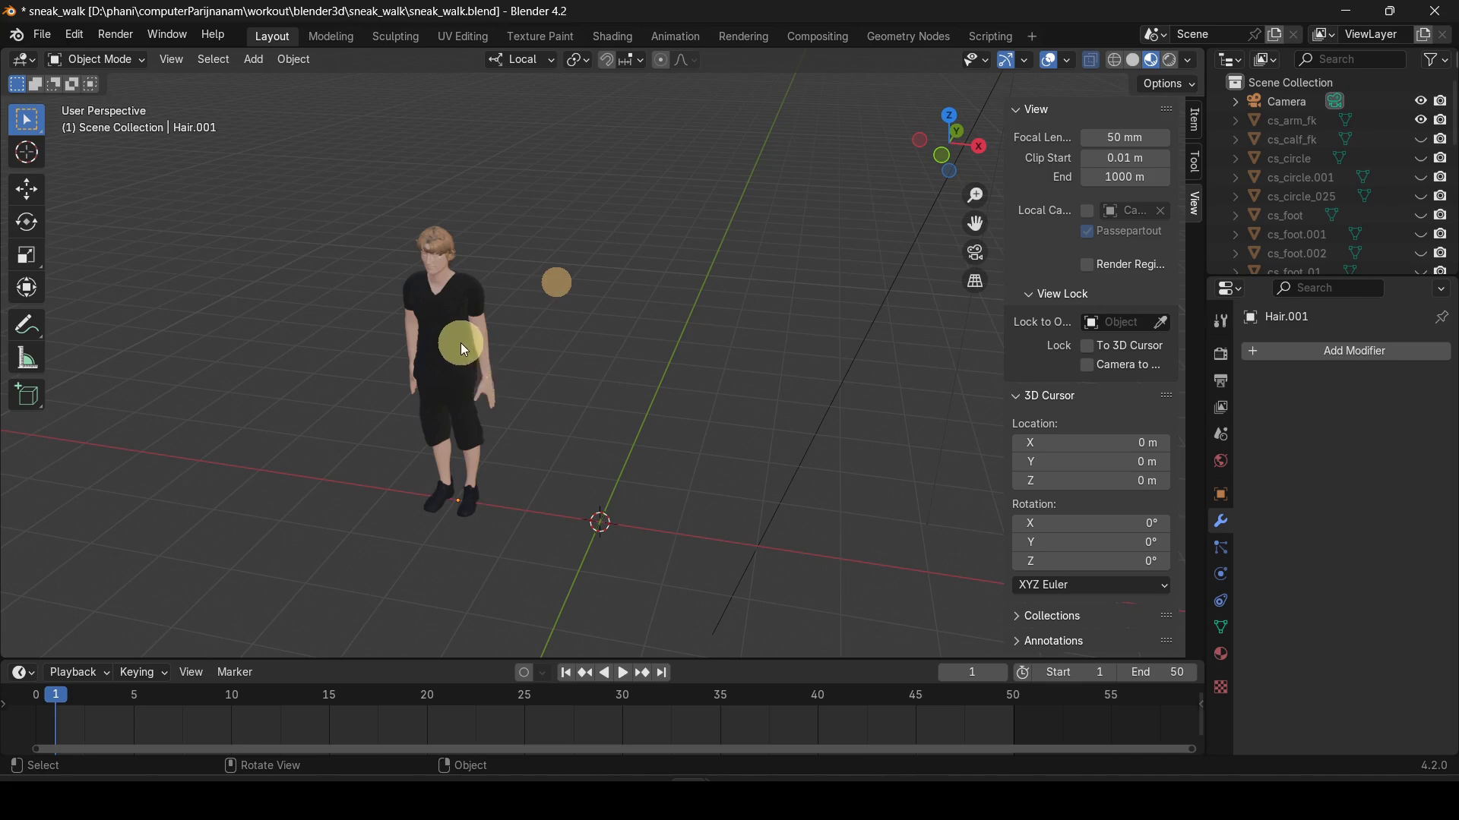
{"action": "left_click", "coordinate": [414, 389]}
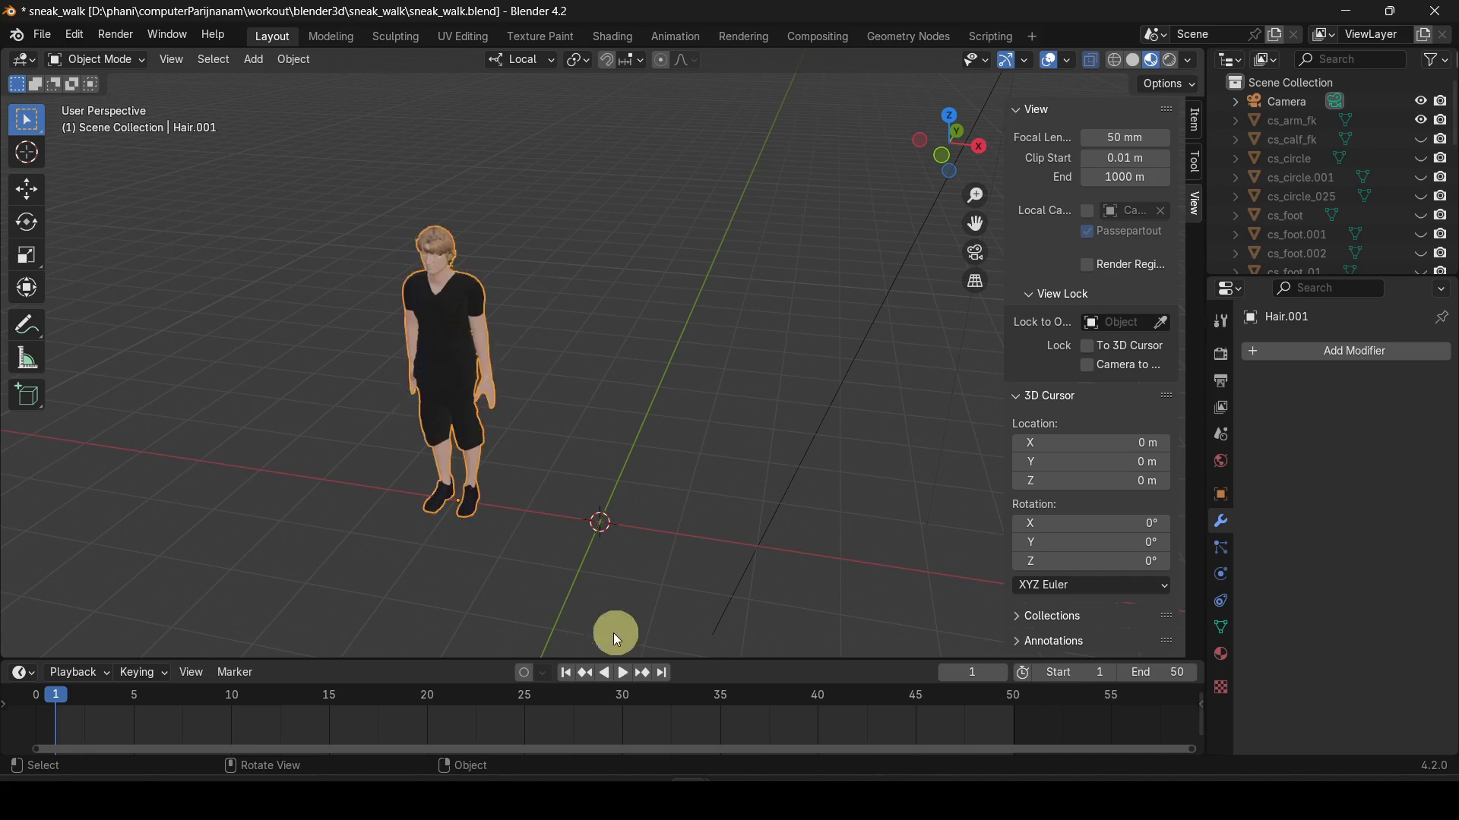
{"action": "right_click", "coordinate": [450, 334]}
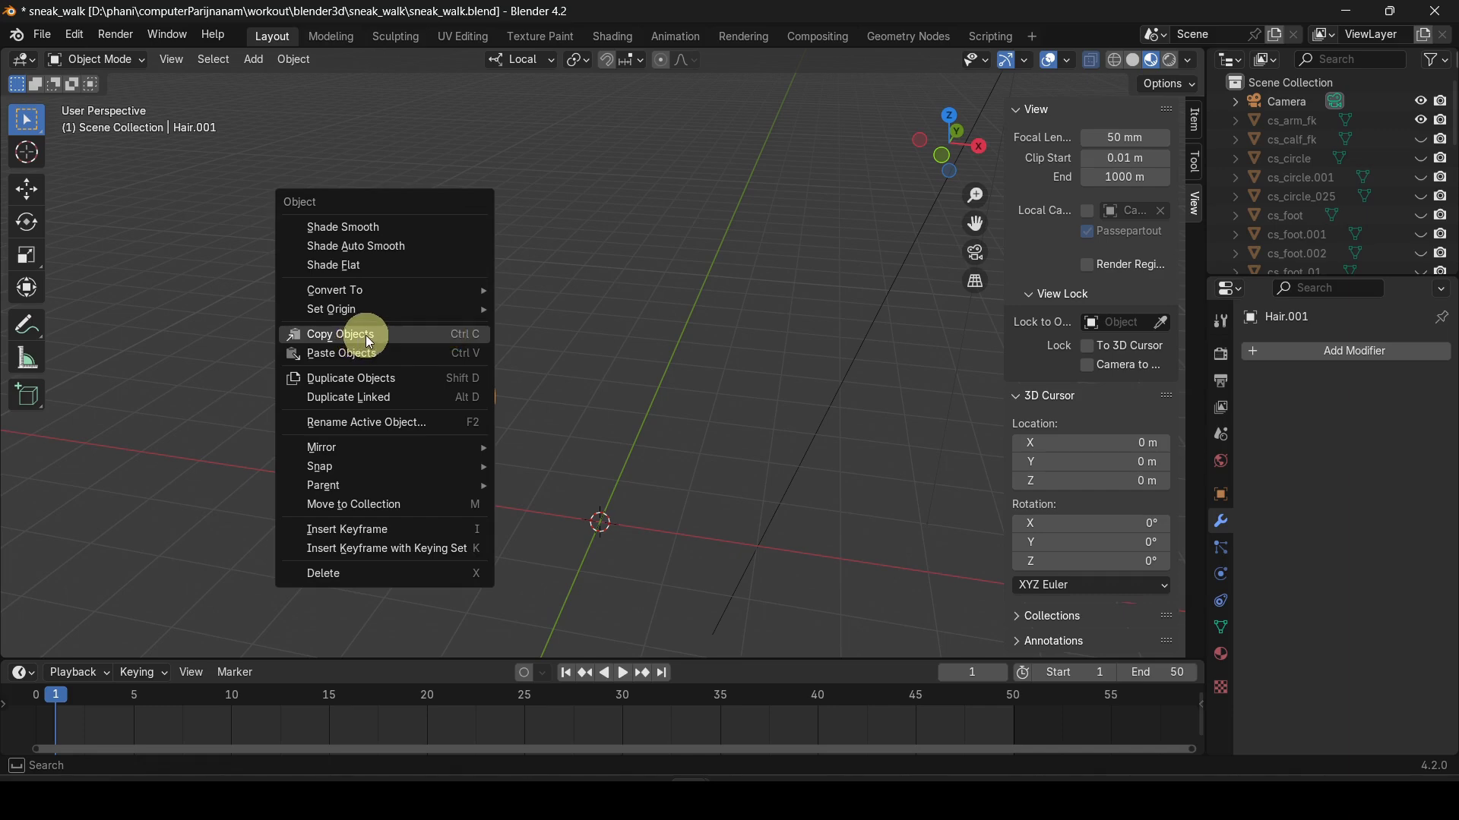
{"action": "left_click", "coordinate": [366, 335]}
Switch back to the camera_tracking file and paste the copied character into the tracked bedroom scene.
{"action": "mouse_move", "coordinate": [688, 804]}
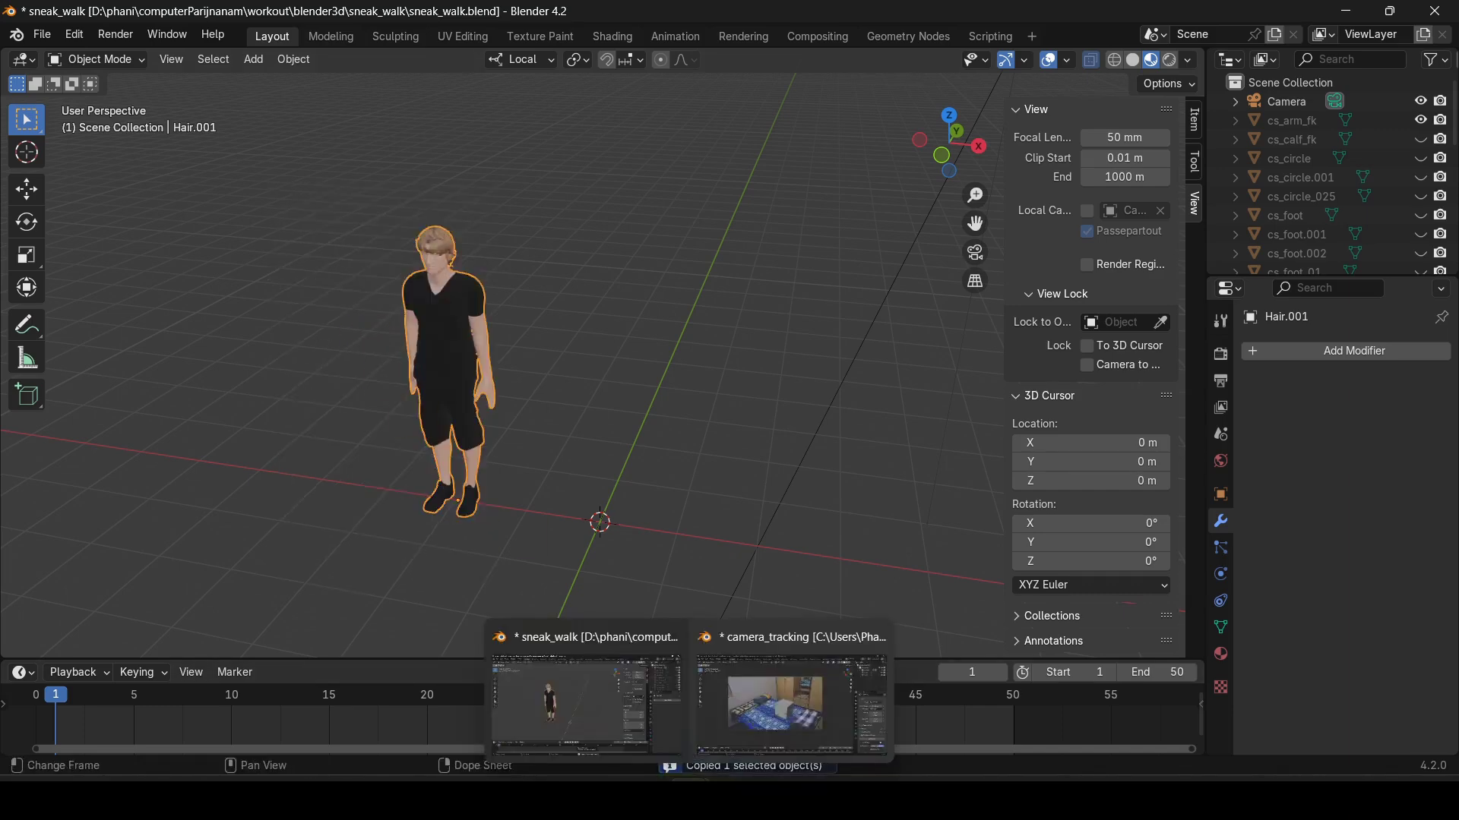
{"action": "left_click", "coordinate": [754, 724]}
{"action": "right_click", "coordinate": [467, 261]}
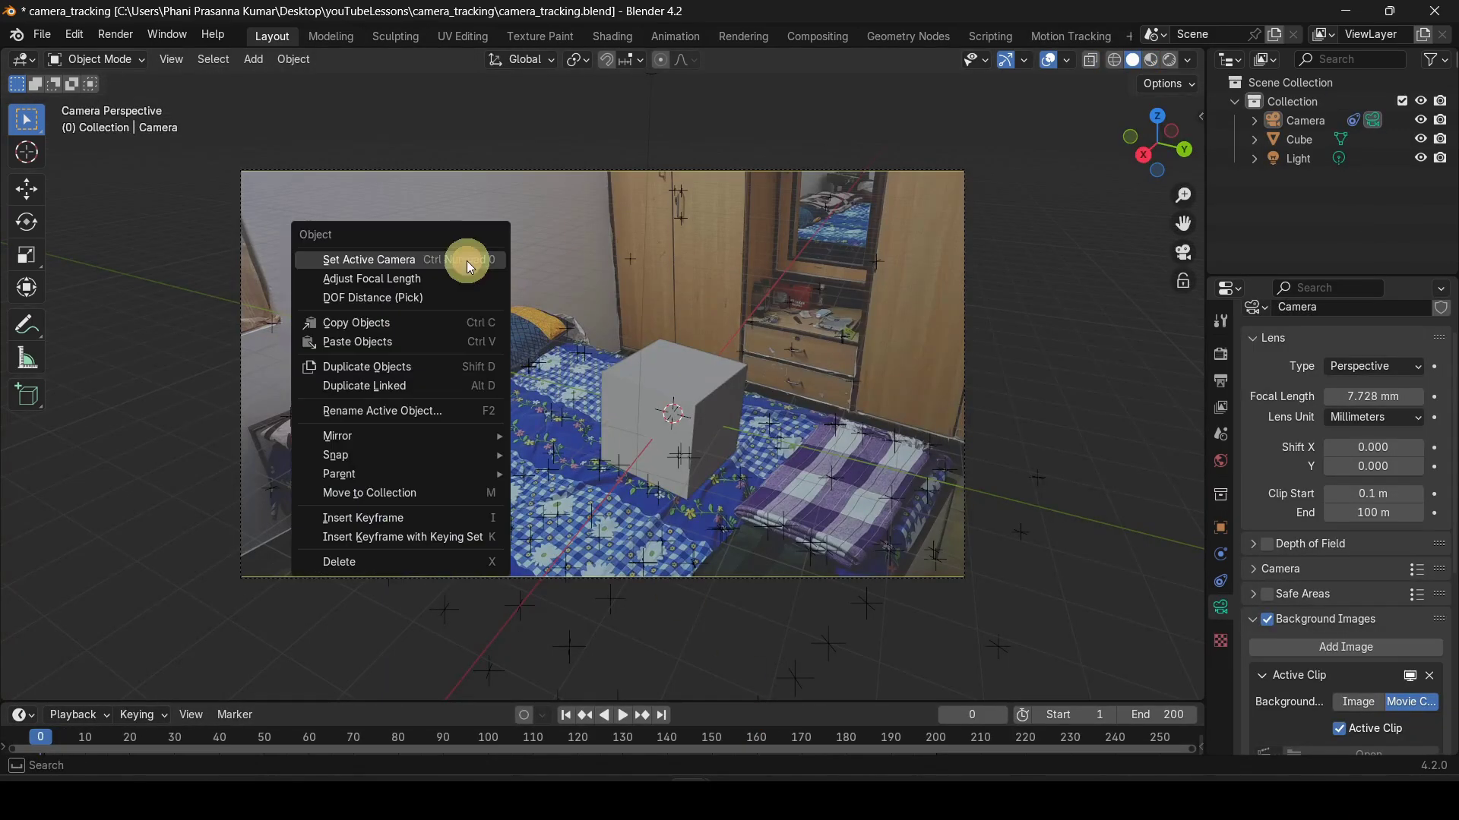
{"action": "left_click", "coordinate": [410, 341]}
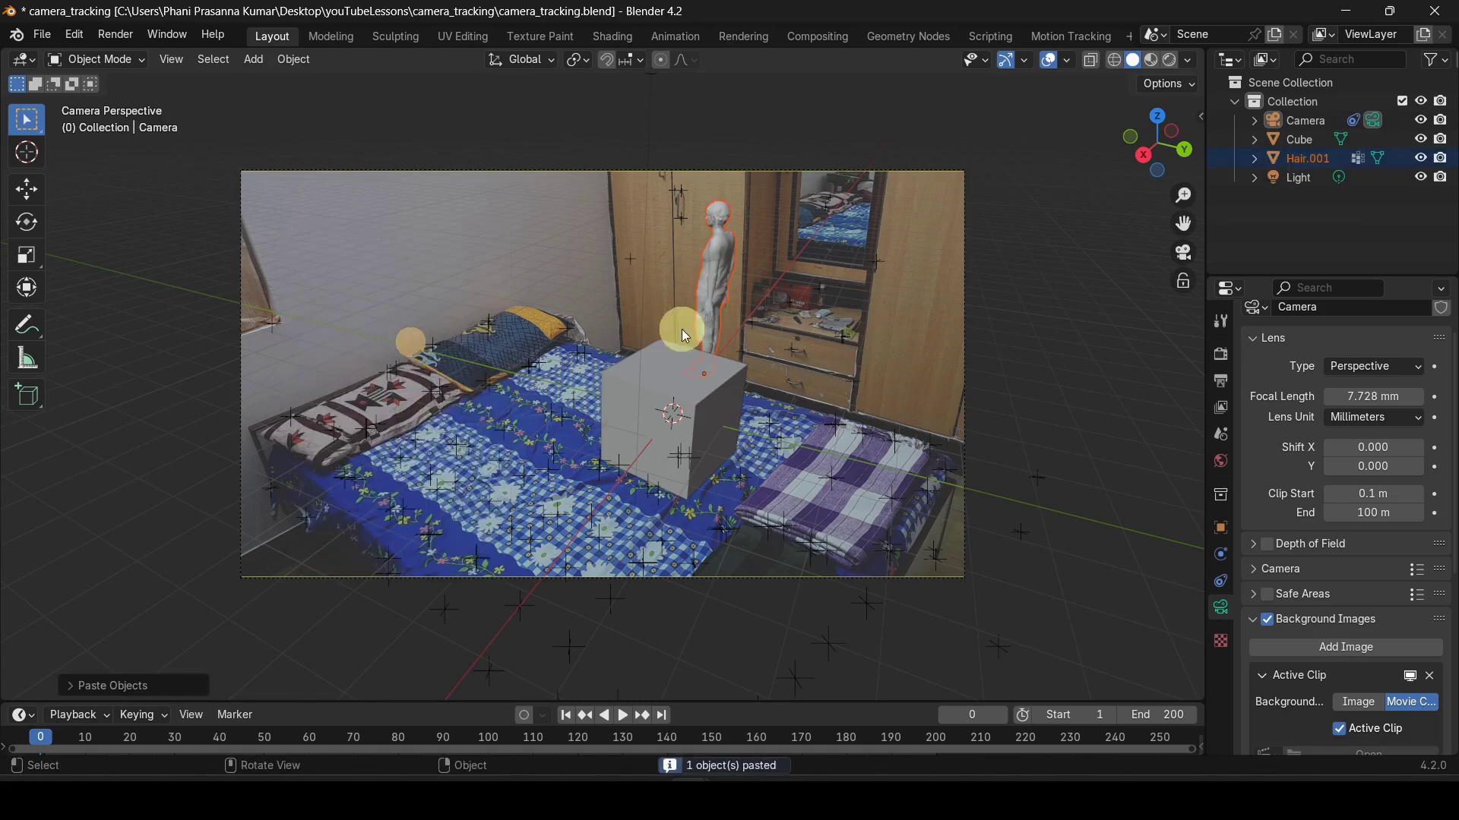
Delete the cube and rotate the standing character about 167 degrees around the global Z axis.
{"action": "left_click", "coordinate": [663, 382]}
{"action": "key", "text": "Delete"}
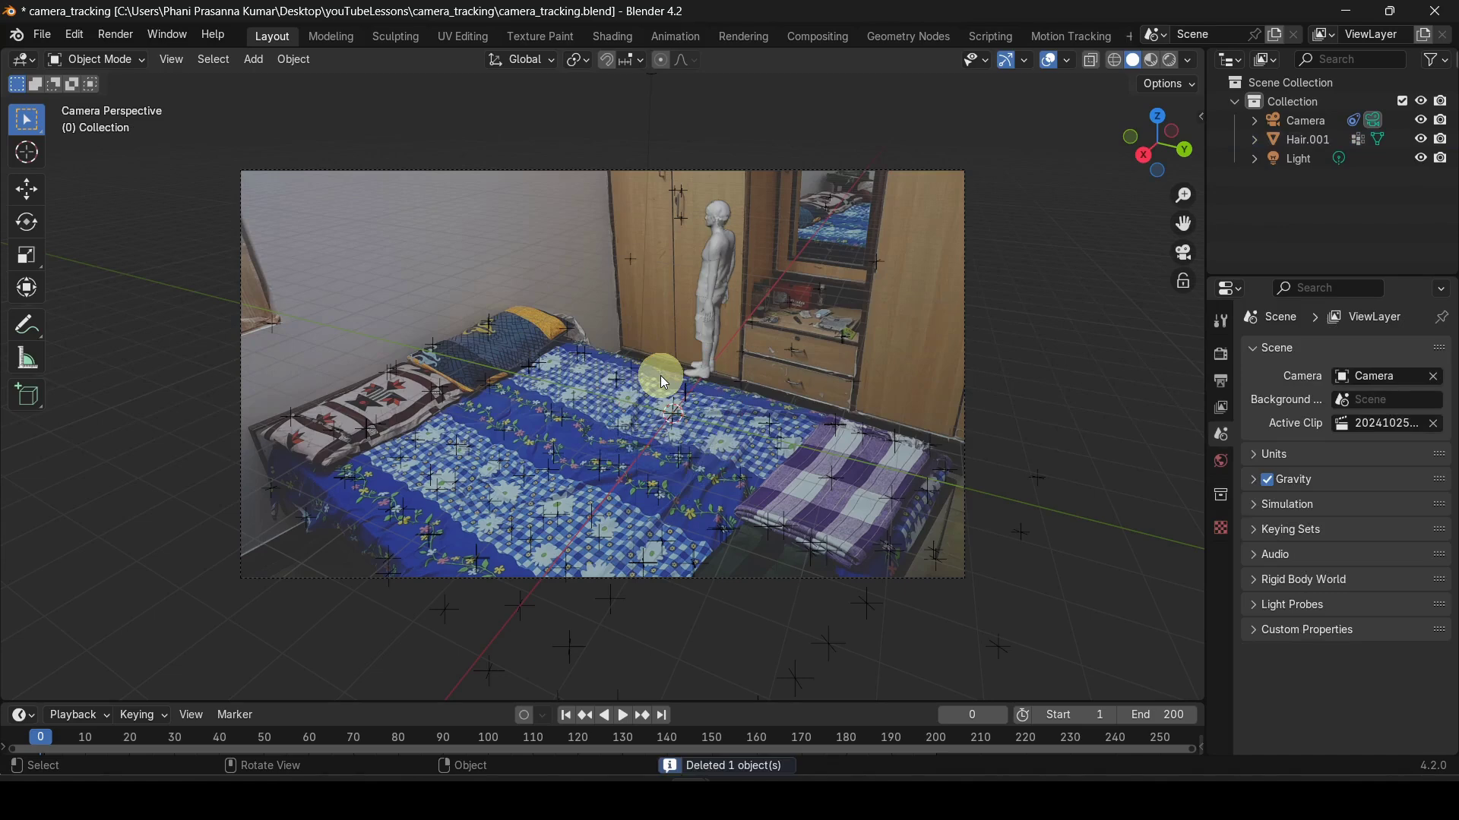
{"action": "left_click", "coordinate": [712, 278]}
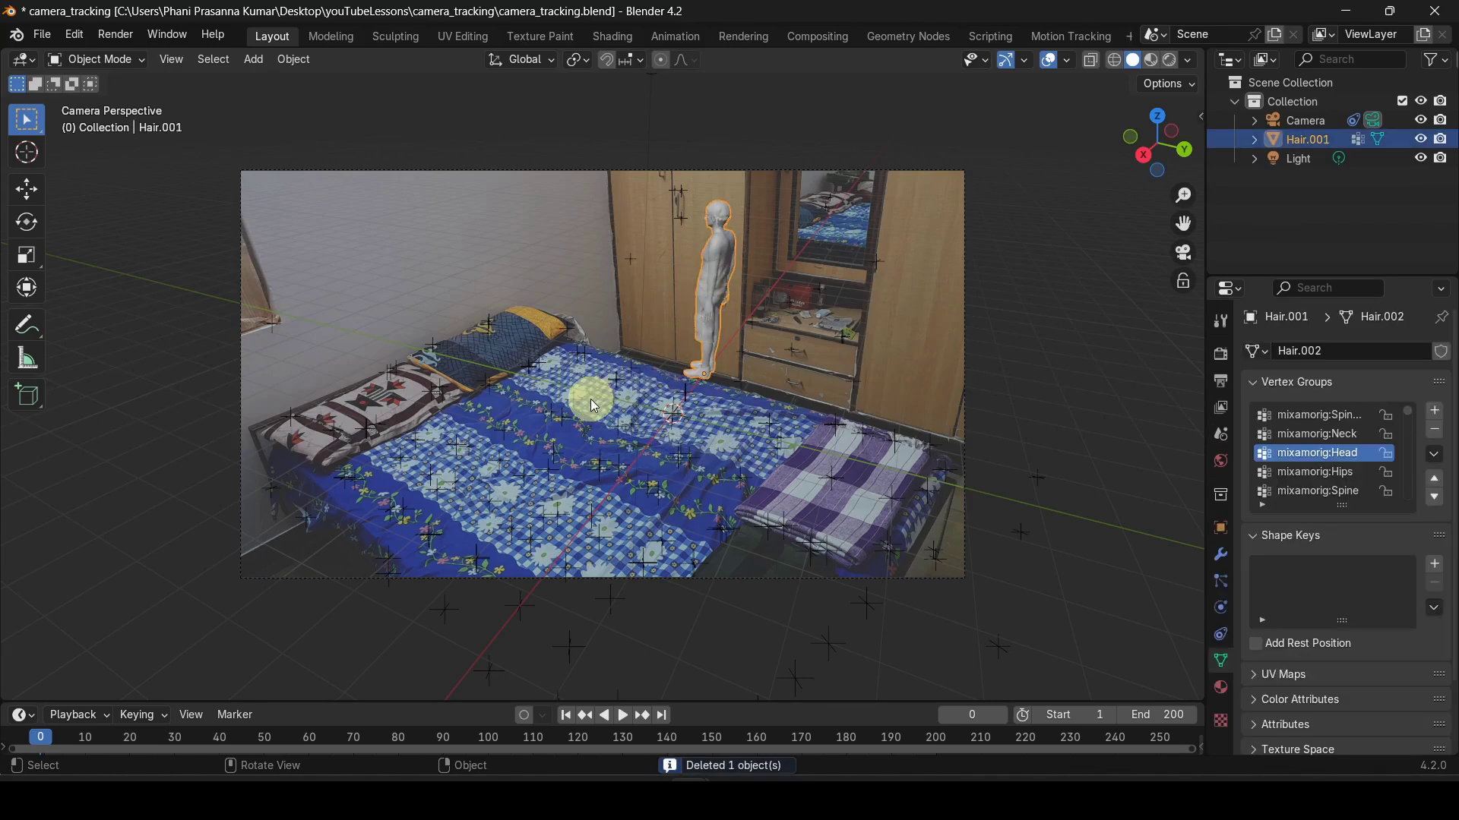
{"action": "key", "text": "r"}
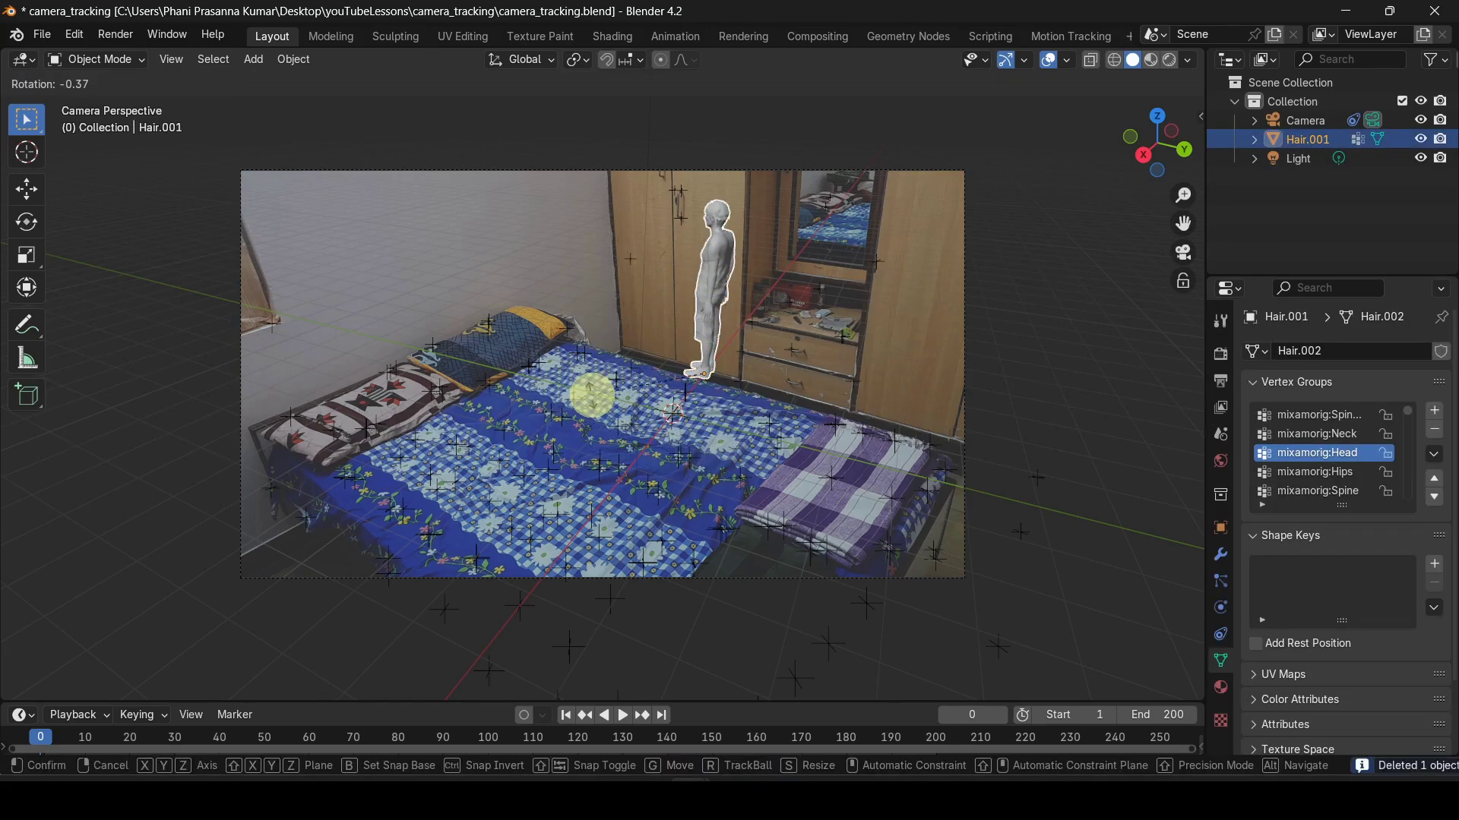
{"action": "key", "text": "z"}
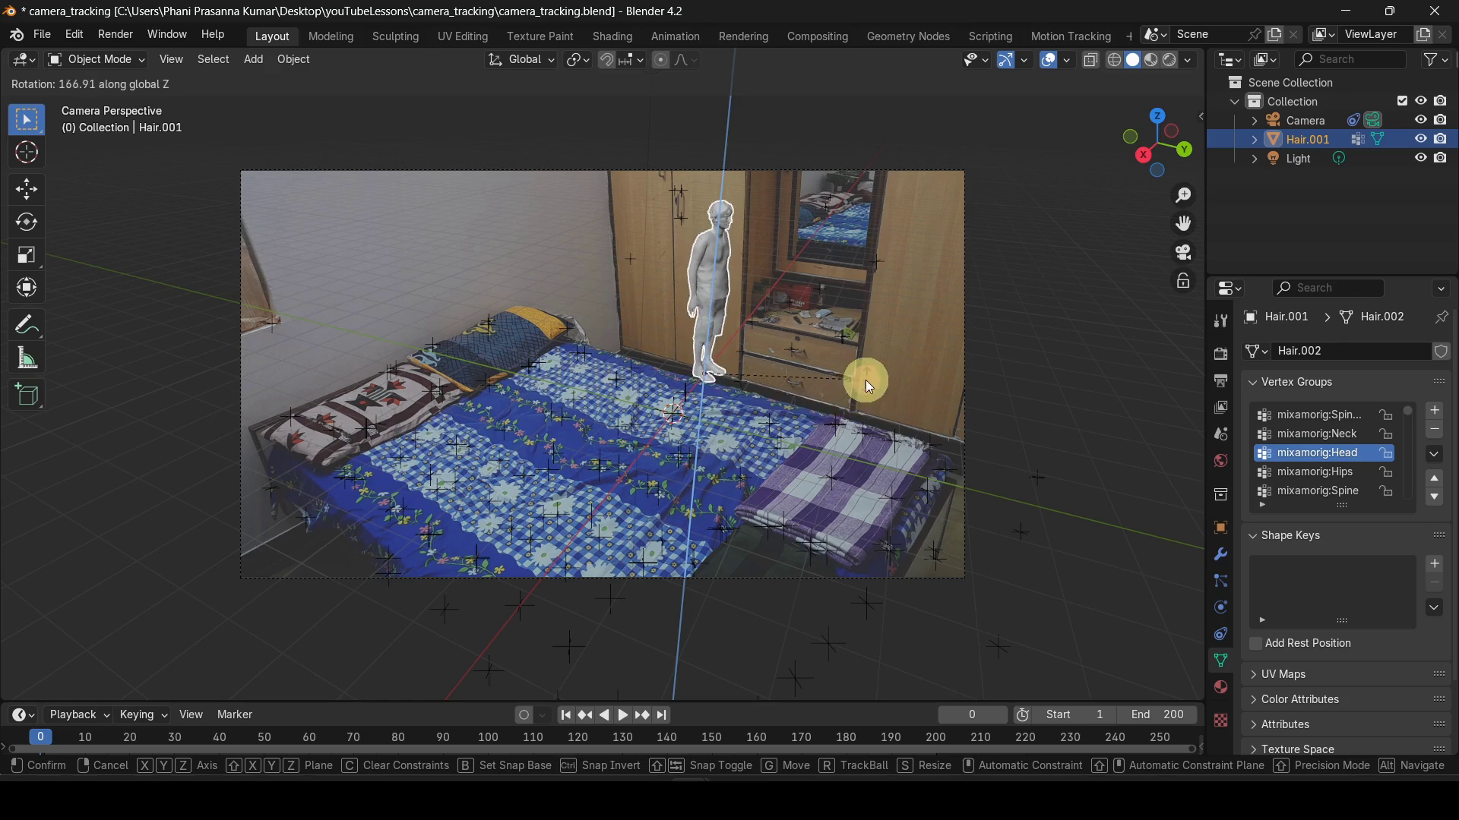
{"action": "left_click", "coordinate": [868, 385]}
Move the character onto the middle of the bed and tilt it around the global X axis until it lies flat.
{"action": "key", "text": "g"}
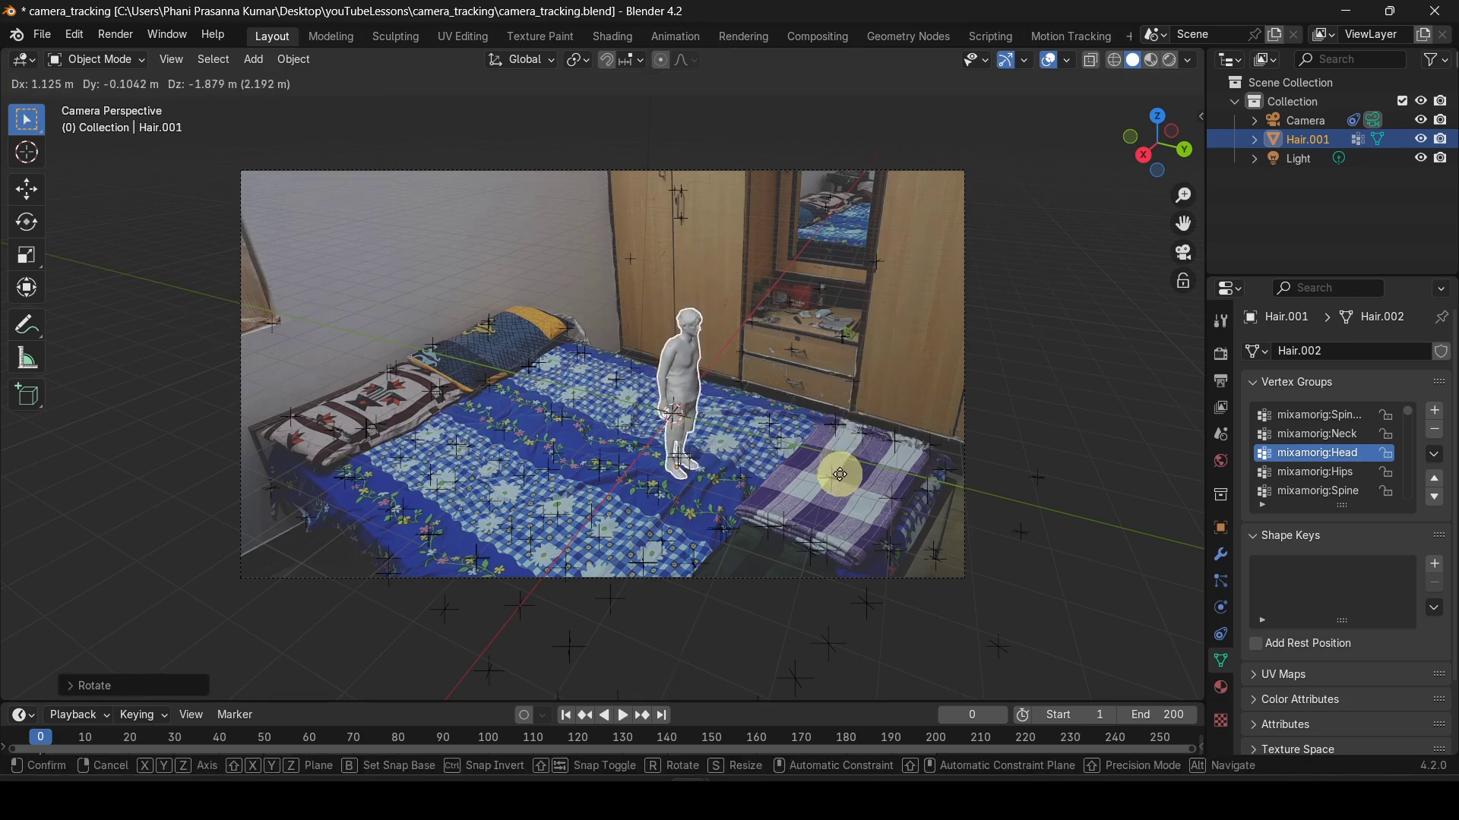
{"action": "left_click", "coordinate": [842, 460]}
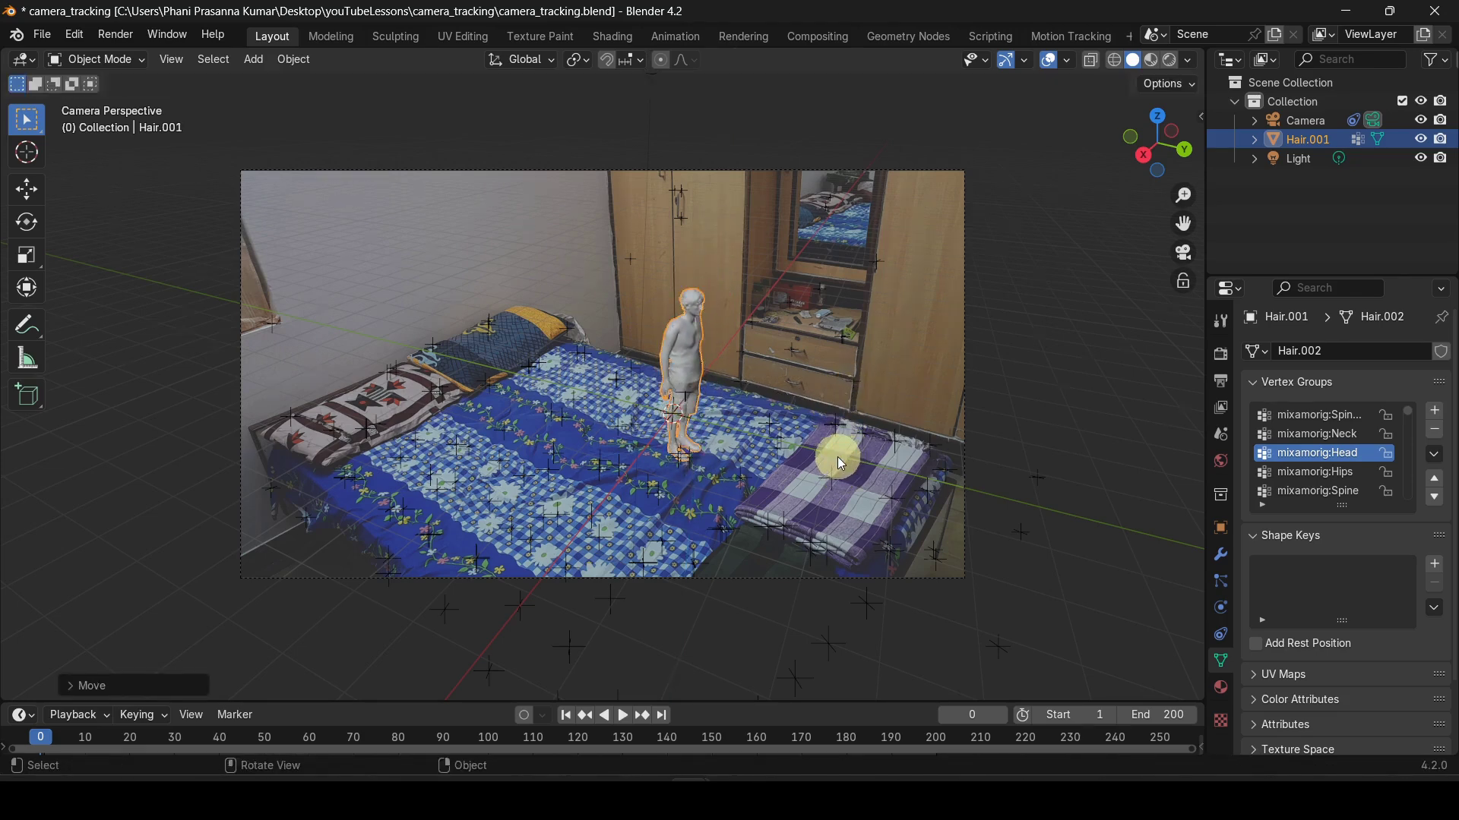
{"action": "key", "text": "r"}
{"action": "key", "text": "x"}
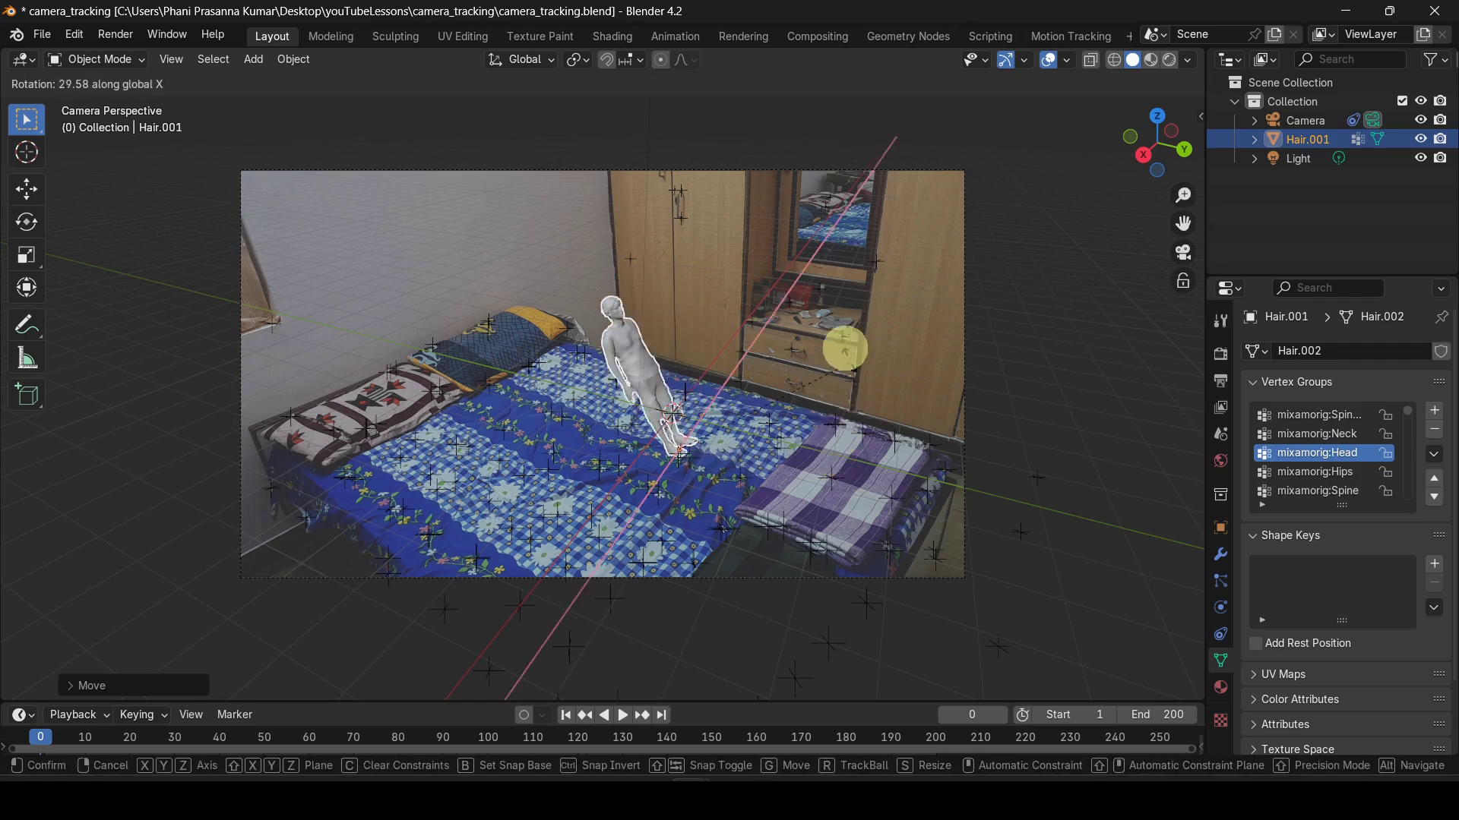
{"action": "left_click", "coordinate": [751, 123]}
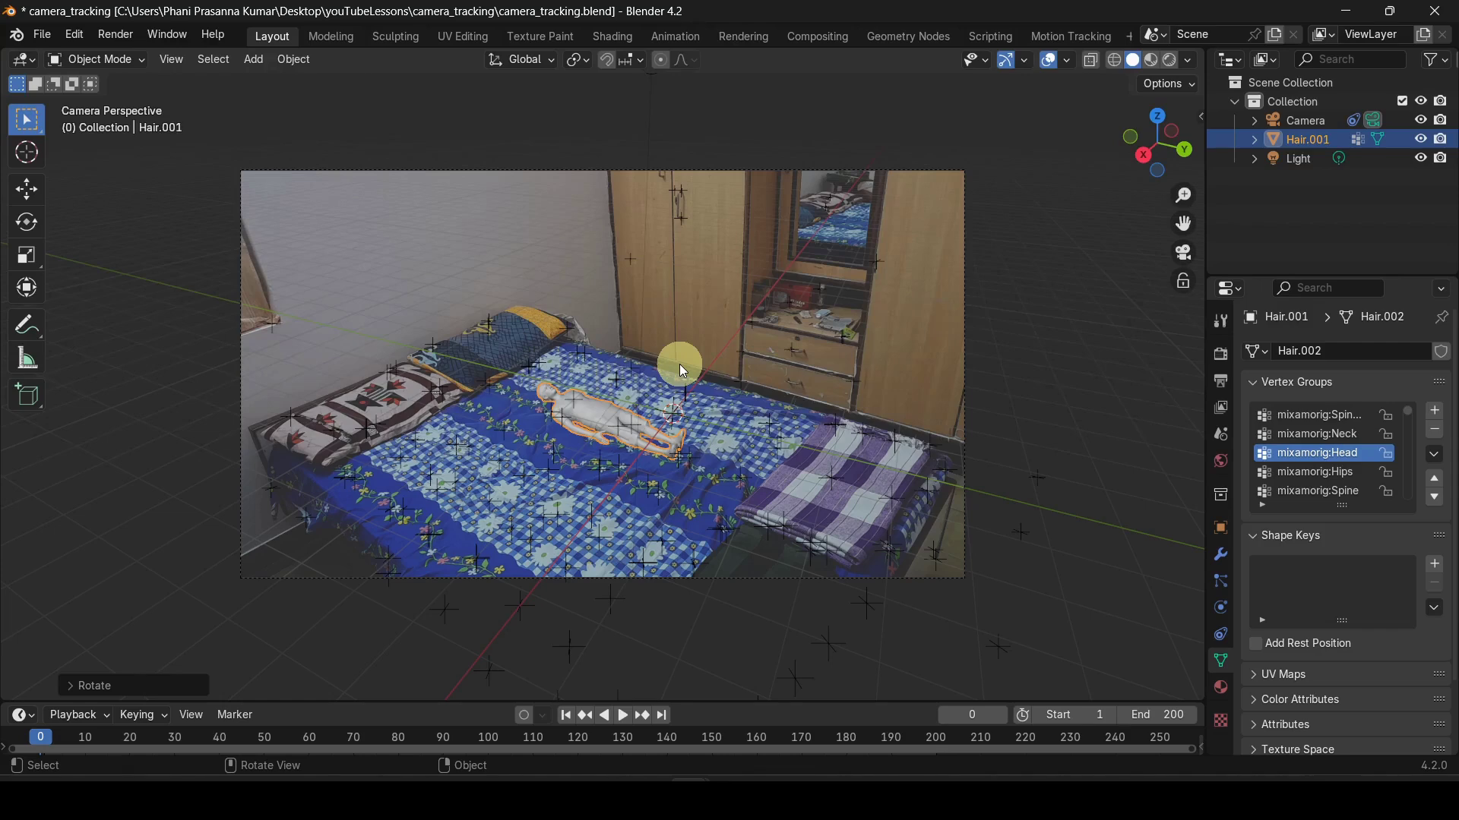
Enlarge the lying character, shift it toward the wardrobe, and inspect its height from the front and right side views.
{"action": "key", "text": "s"}
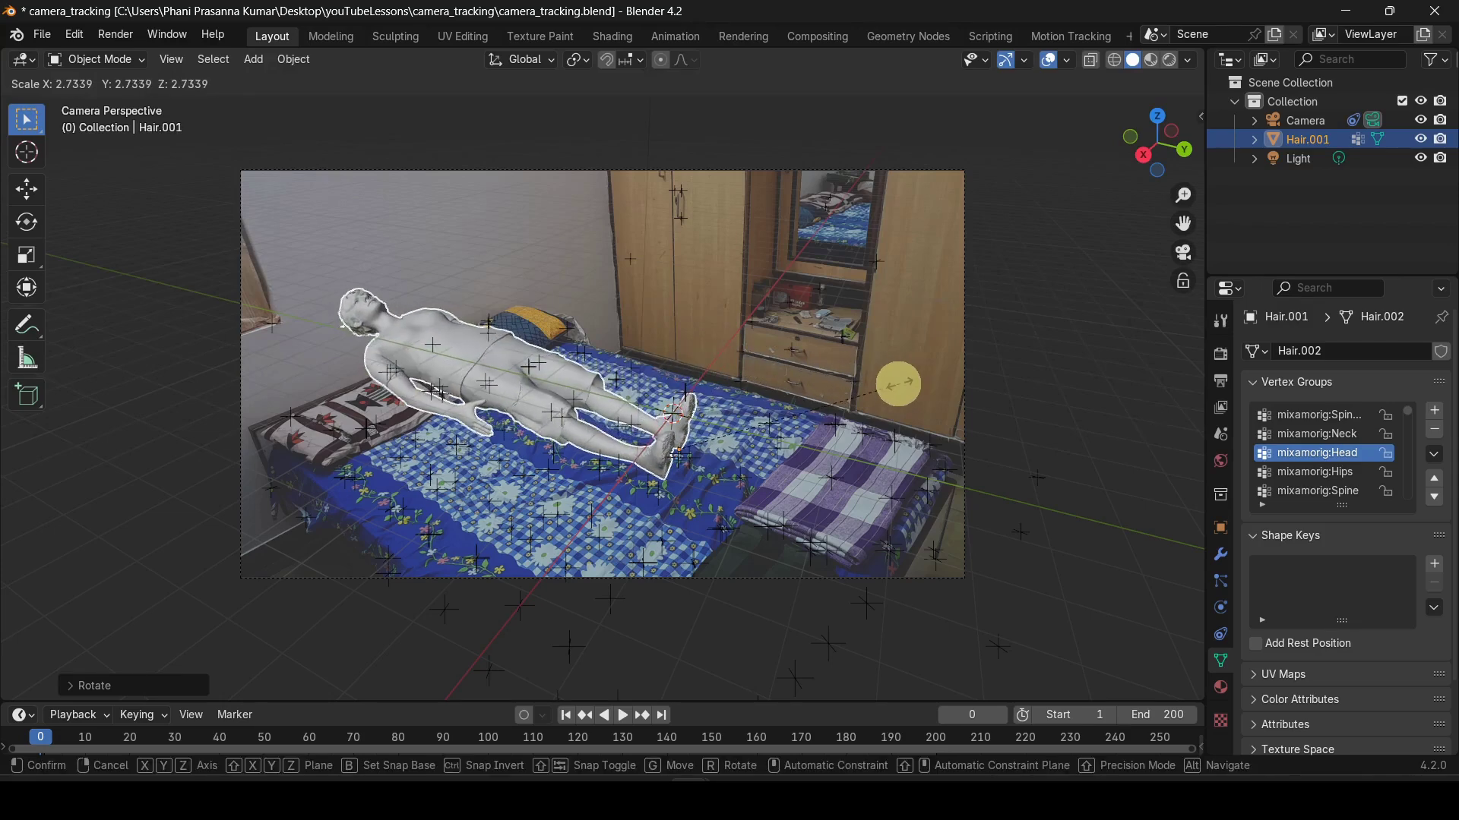
{"action": "left_click", "coordinate": [826, 377]}
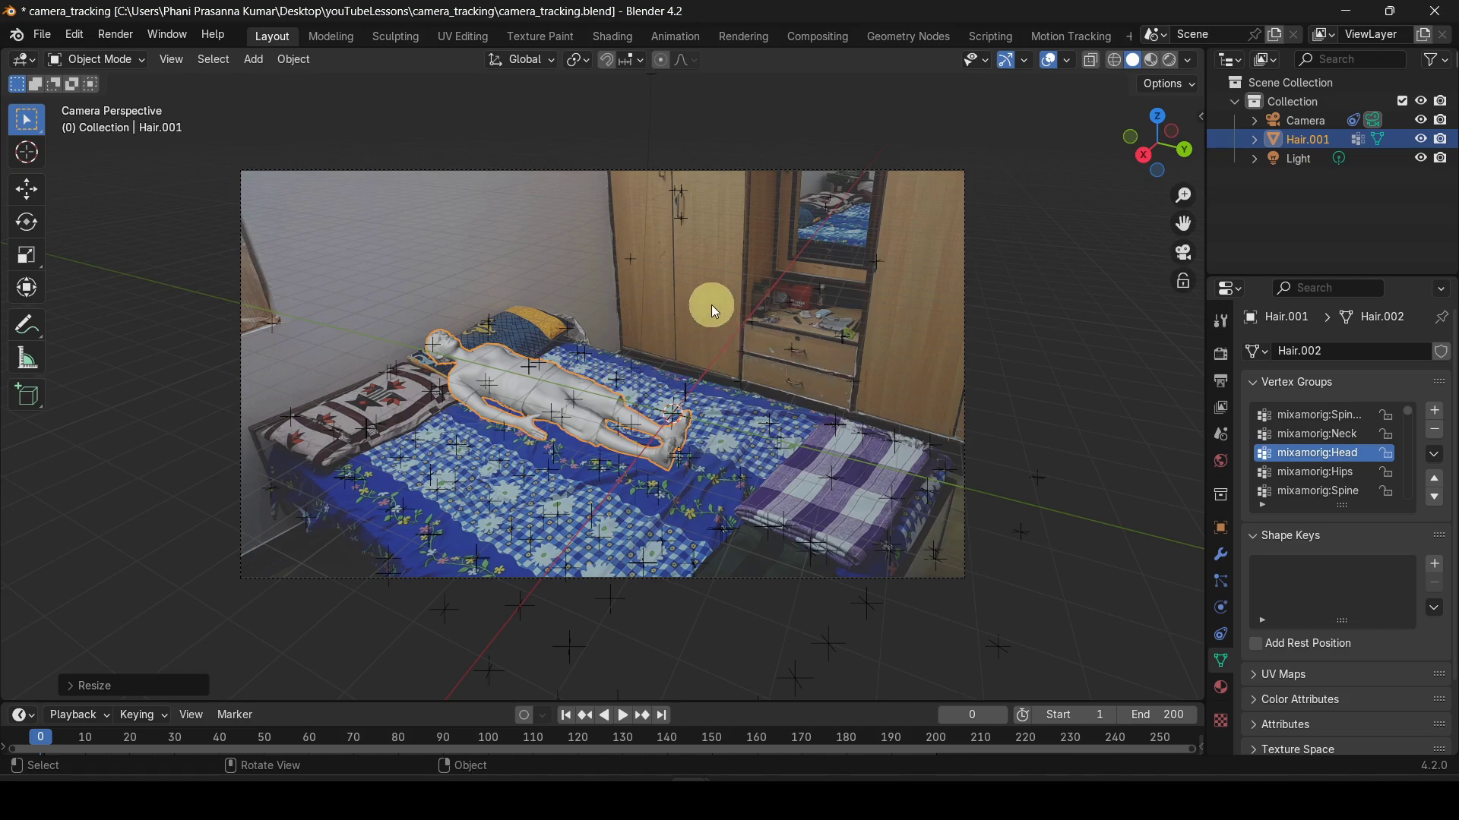
{"action": "key", "text": "g"}
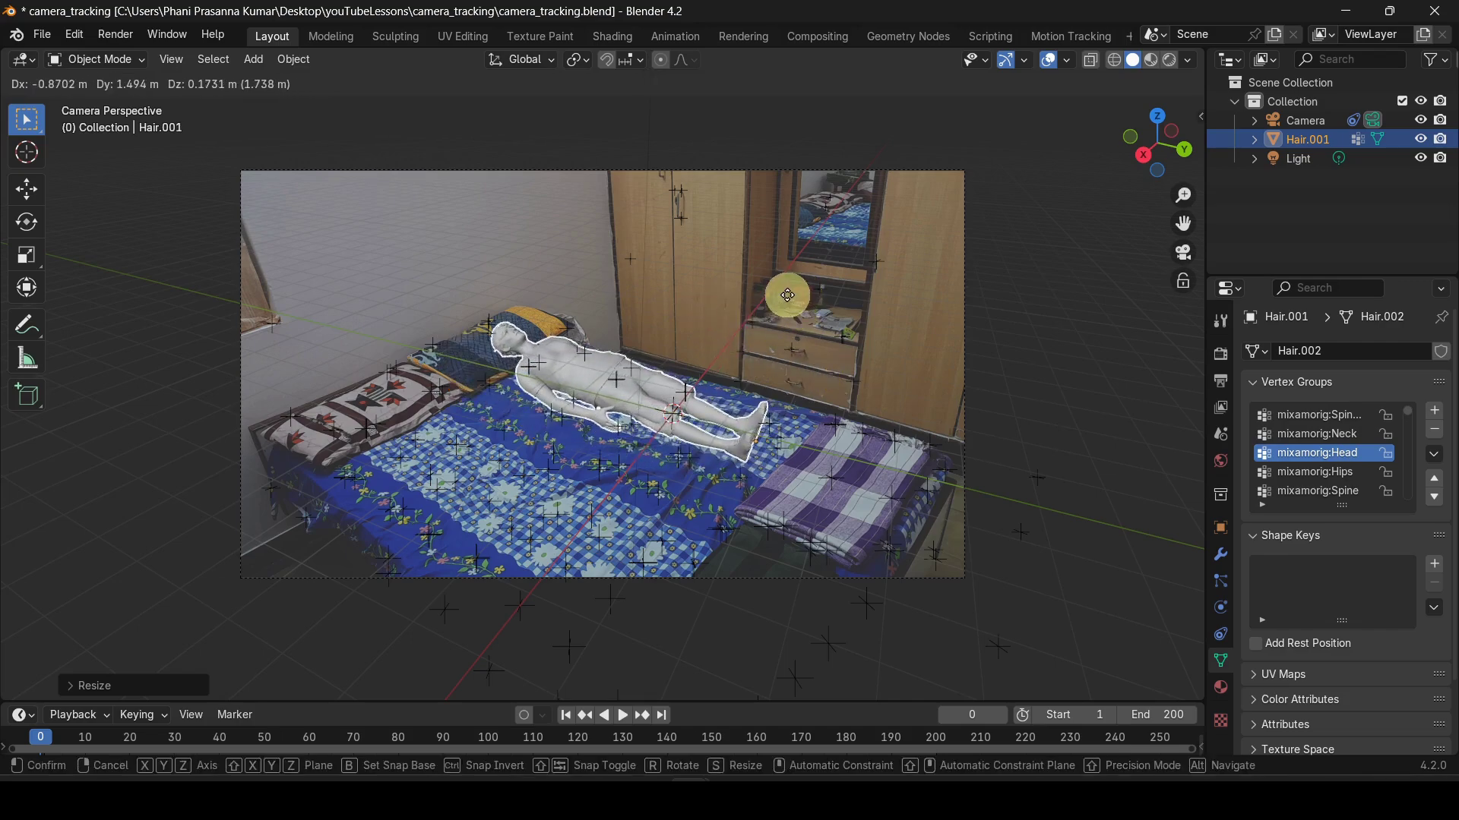
{"action": "left_click", "coordinate": [785, 303]}
{"action": "middle_click_drag", "start_coordinate": [778, 330], "coordinate": [745, 274]}
{"action": "key", "text": "KP_1"}
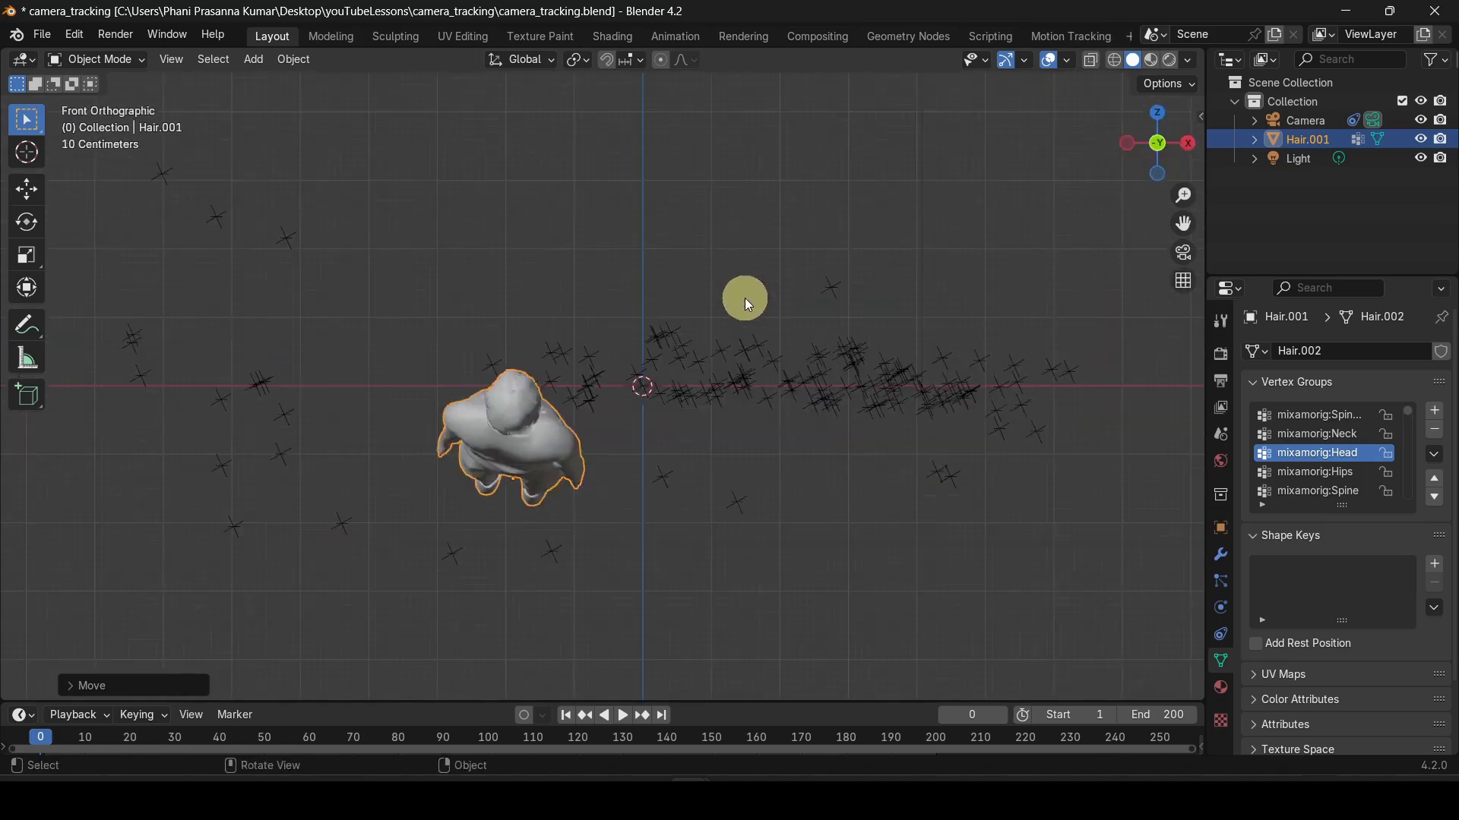
{"action": "key", "text": "KP_3"}
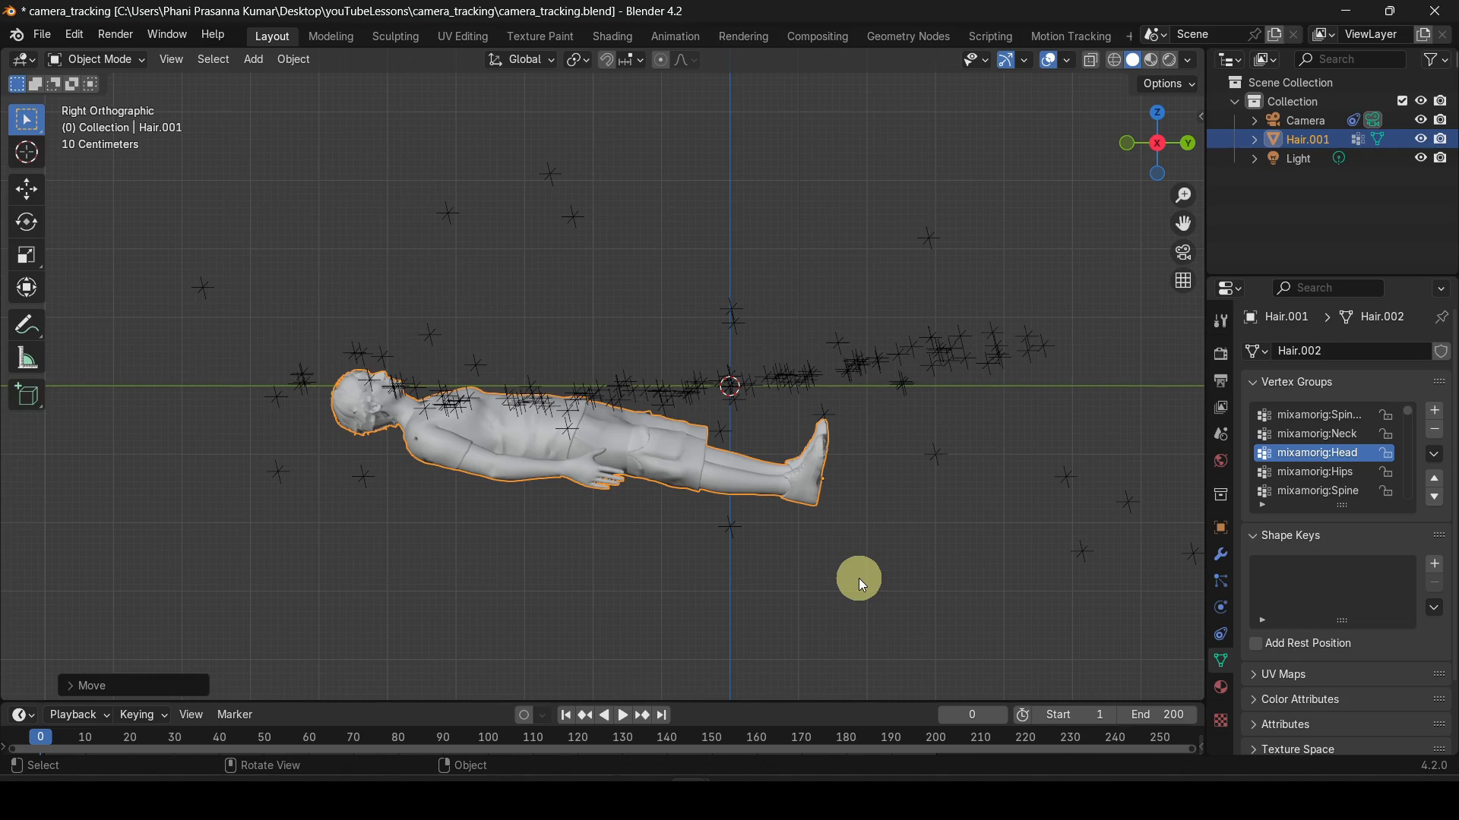
Undo the character's moves, scaling and rotations as well as the cube's deletion.
{"action": "key", "text": "ctrl+z"}
{"action": "key", "text": "ctrl+z"}
{"action": "key", "text": "ctrl+z"}
{"action": "key", "text": "ctrl+z"}
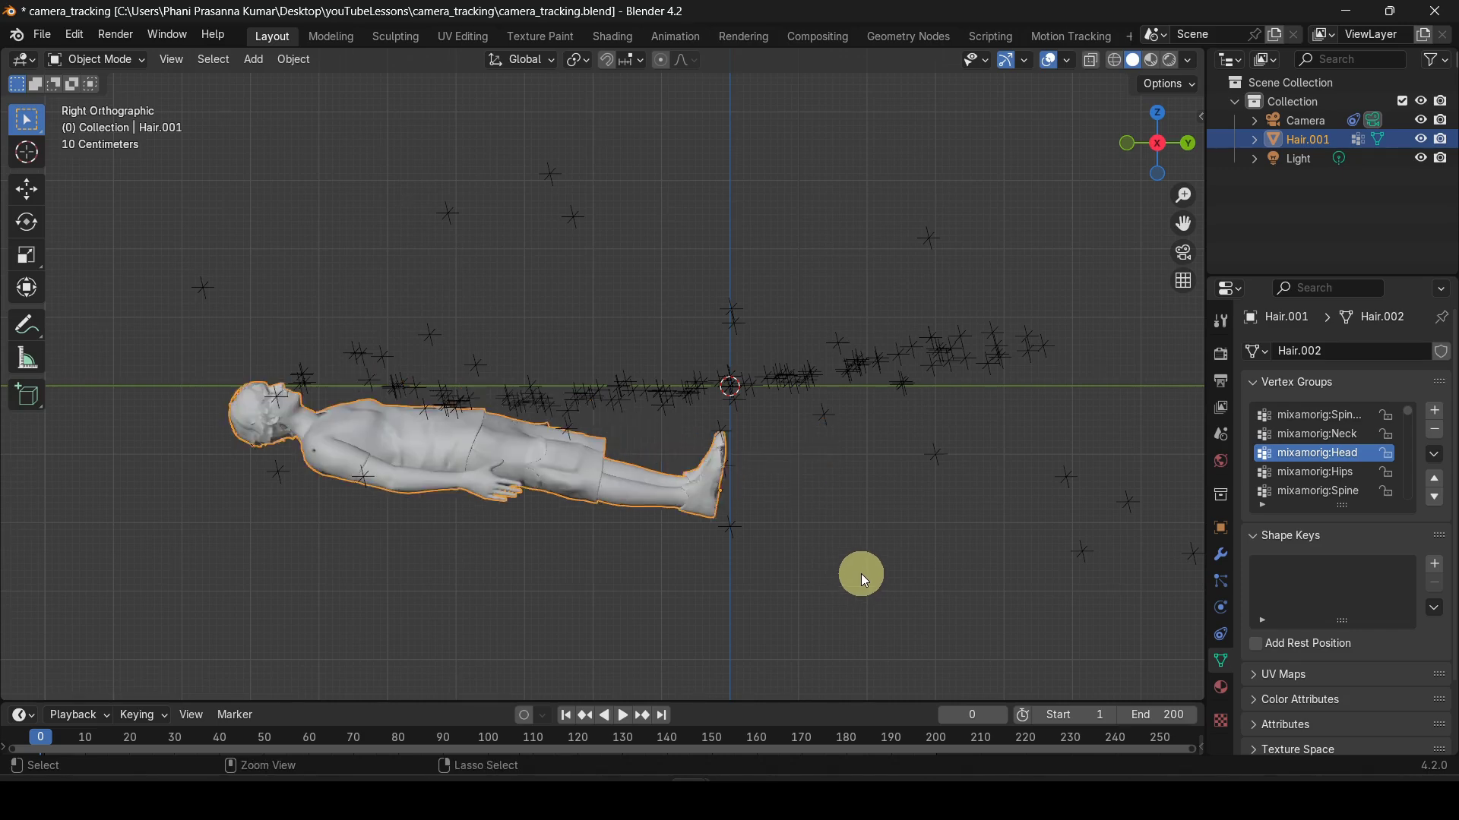
{"action": "key", "text": "ctrl+z"}
{"action": "key", "text": "ctrl+z"}
{"action": "key", "text": "ctrl+z"}
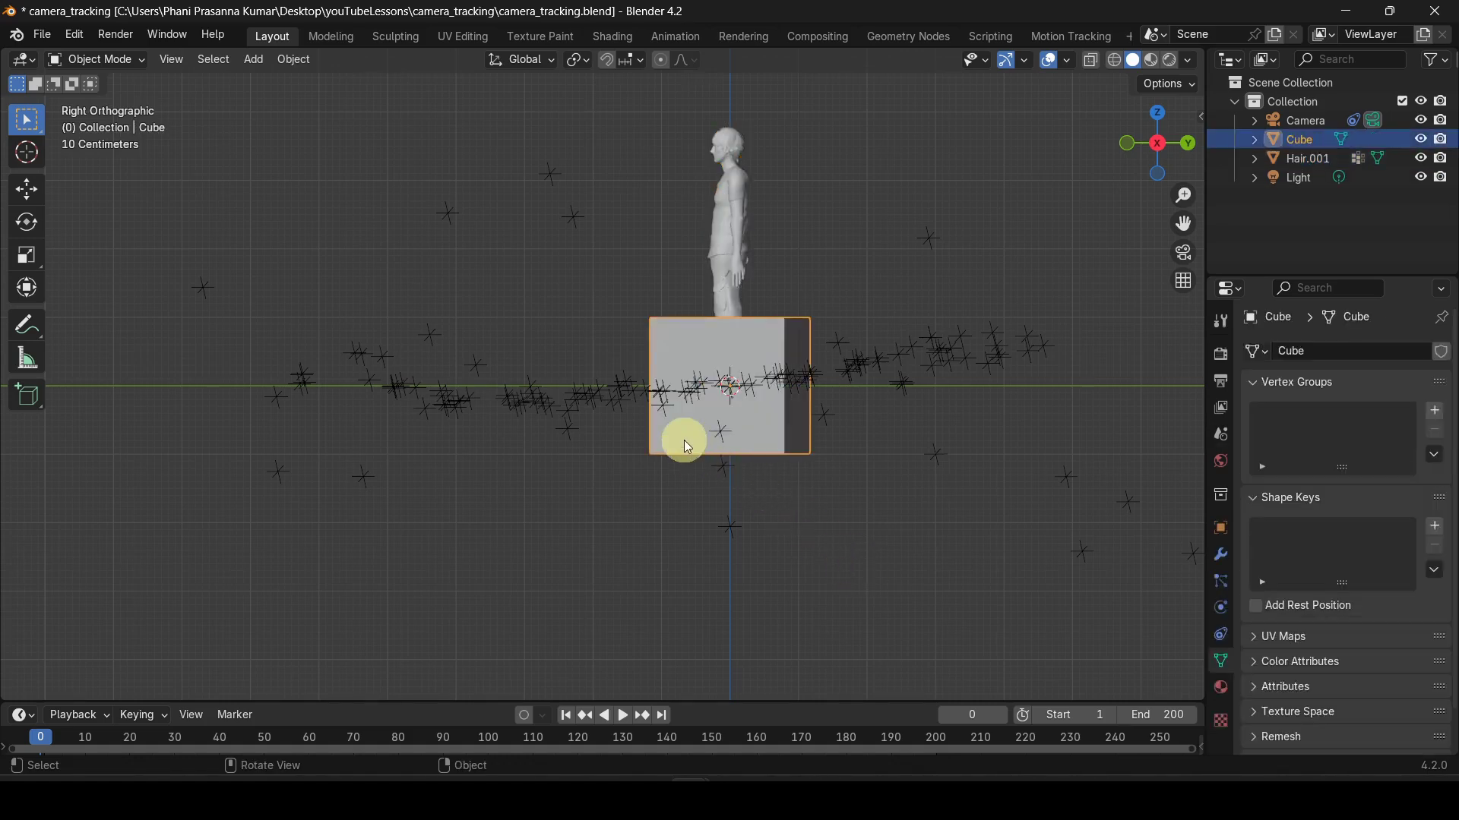
Select the cube and show its transform values to examine its rotation.
{"action": "middle_click_drag", "start_coordinate": [684, 440], "coordinate": [766, 523]}
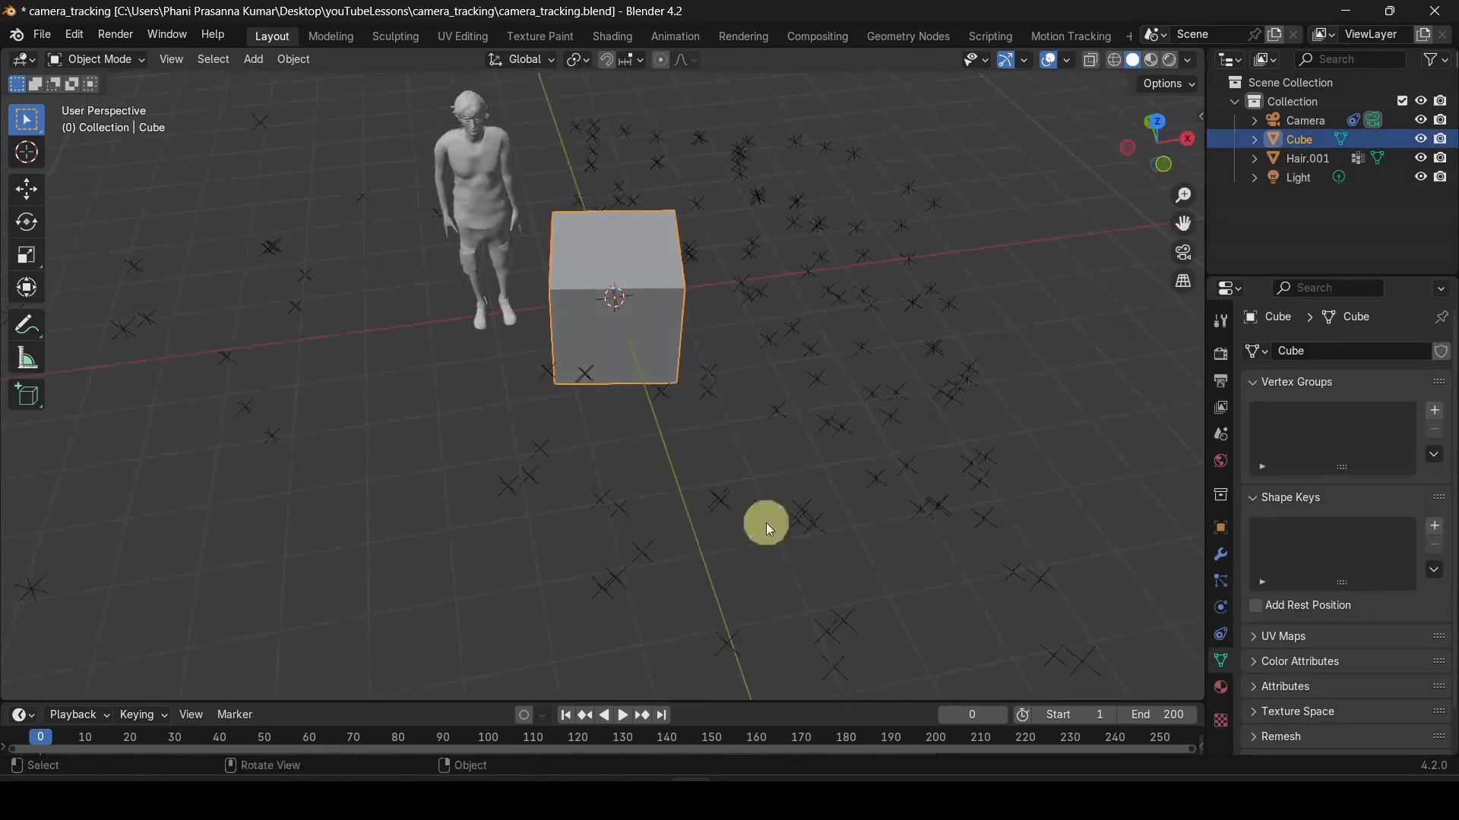
{"action": "left_click", "coordinate": [477, 232]}
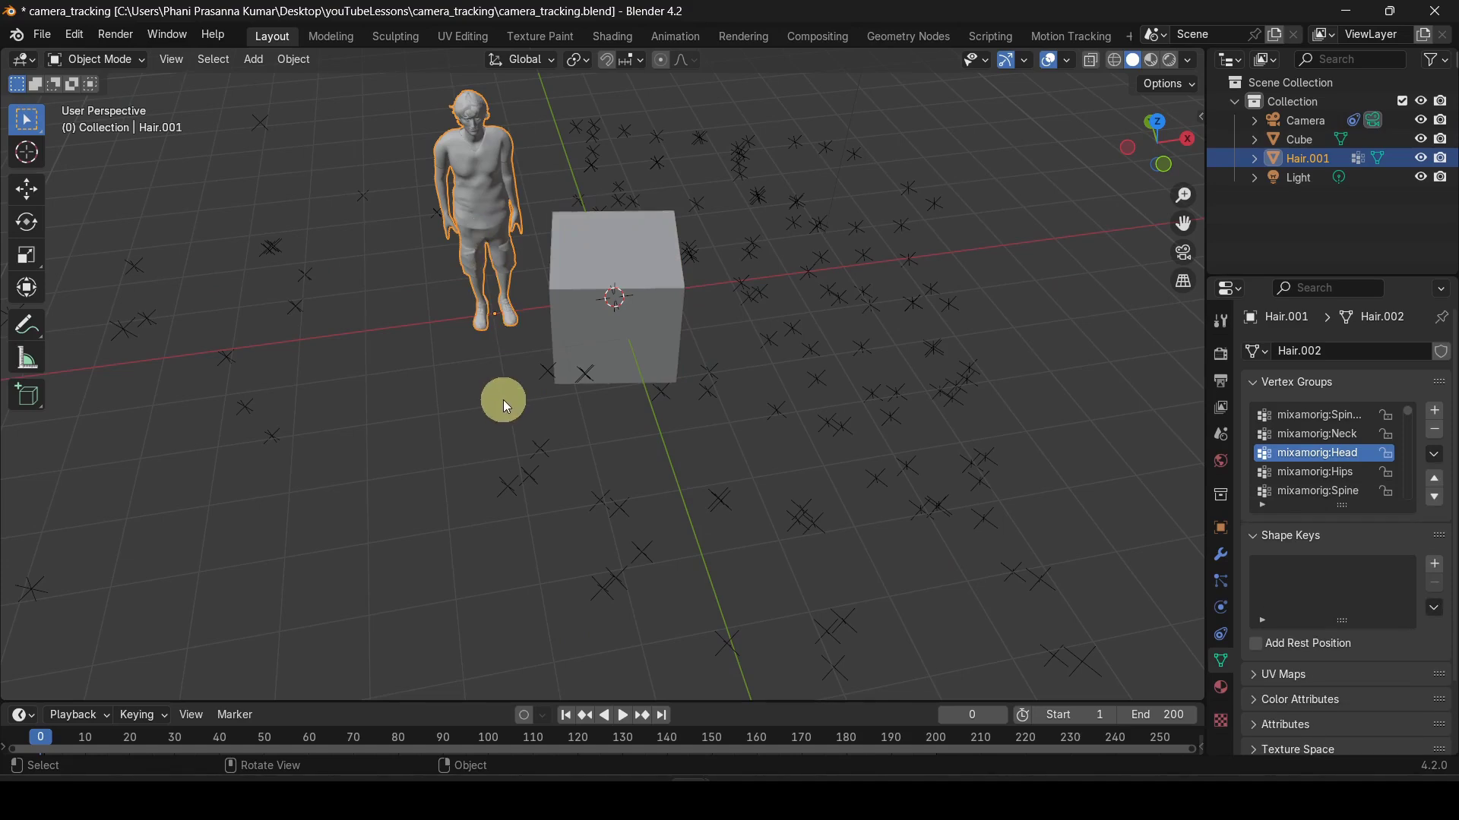
{"action": "left_click", "coordinate": [572, 271]}
{"action": "key", "text": "n"}
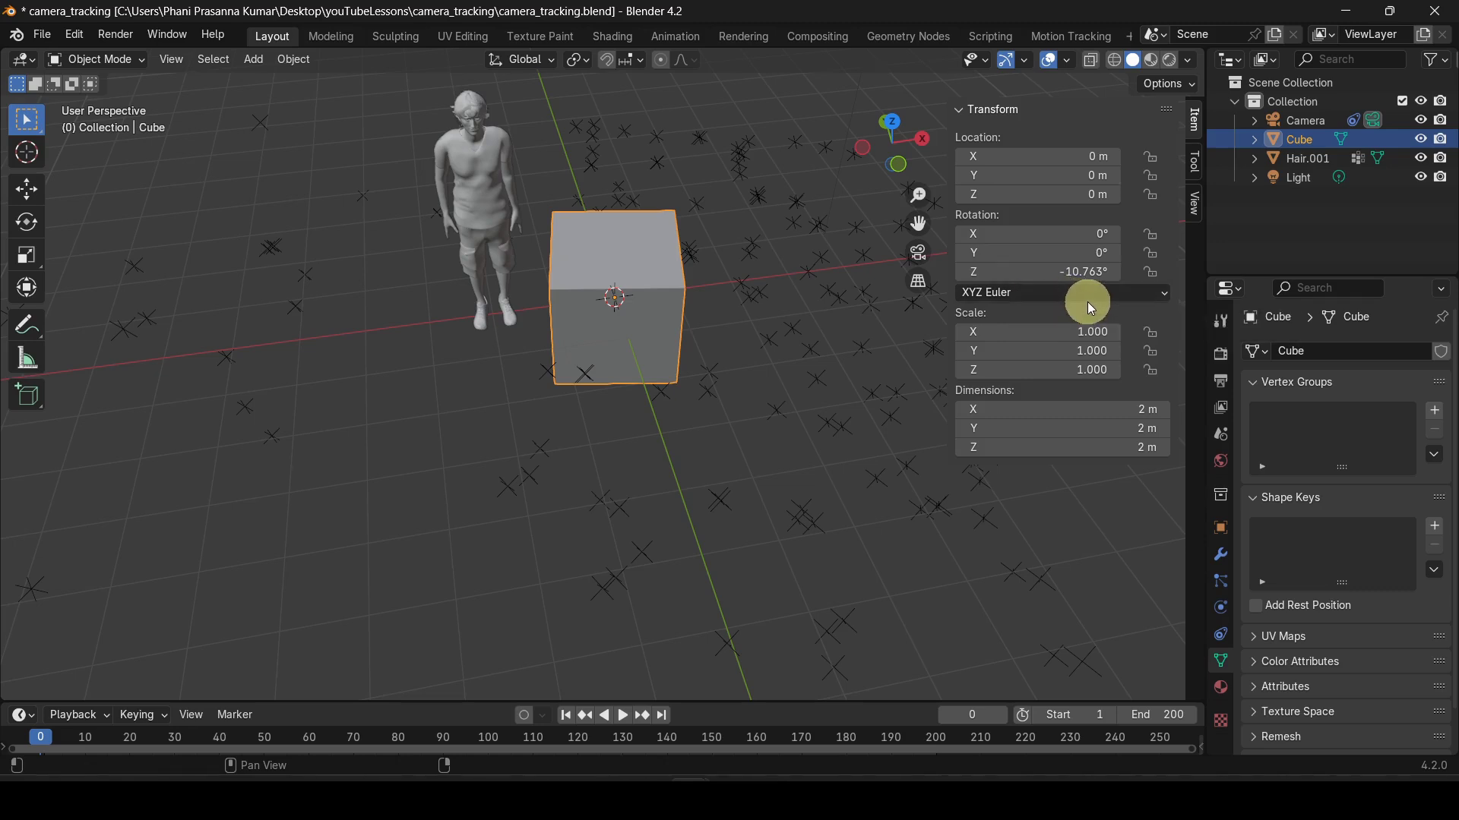
Set the standing character's rotation to 0° on X, 0° on Y and 107.63° on Z so it lies flat.
{"action": "left_click", "coordinate": [466, 179]}
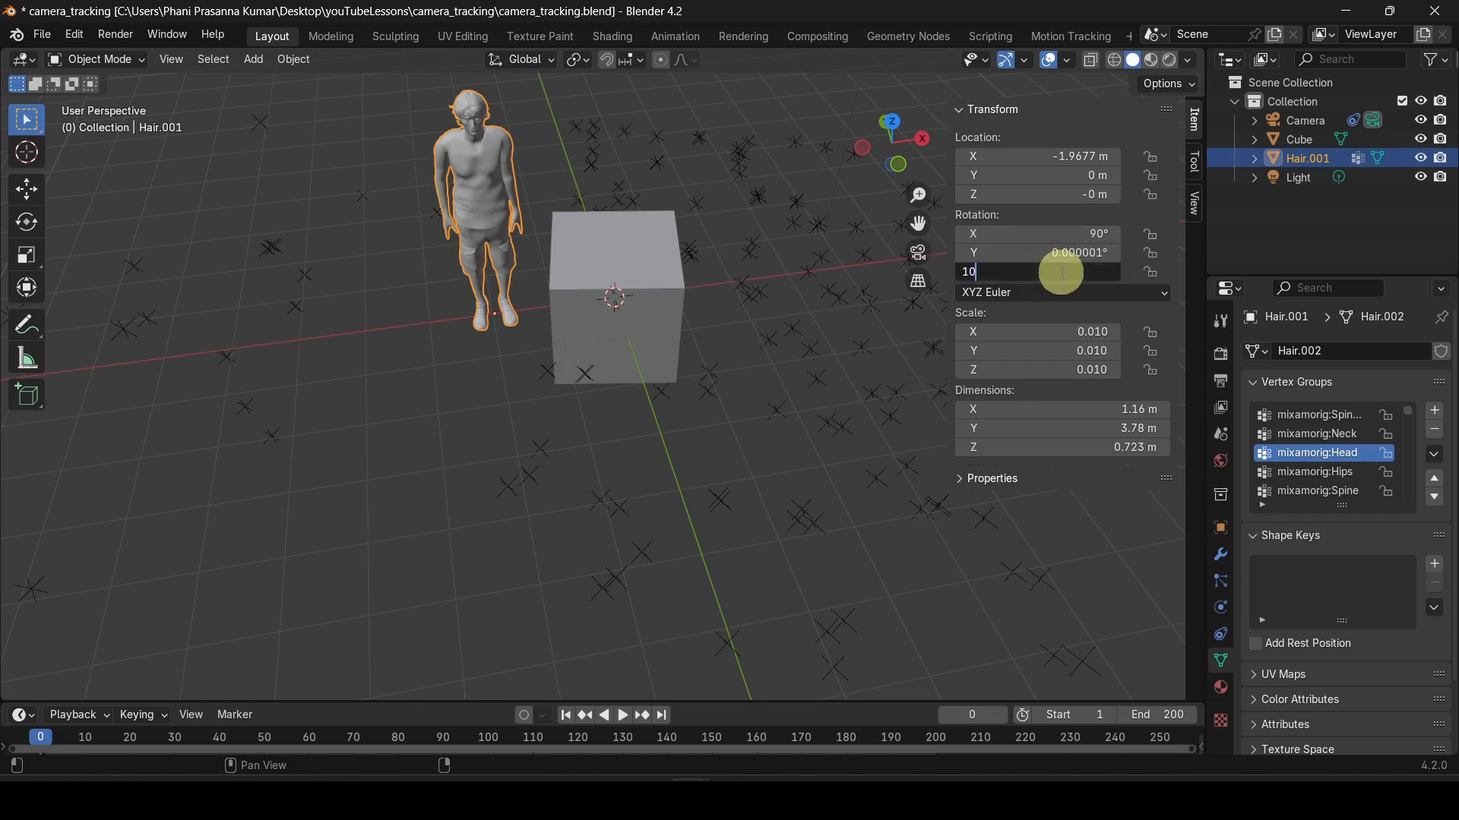
{"action": "type", "text": "3"}
{"action": "key", "text": "Return"}
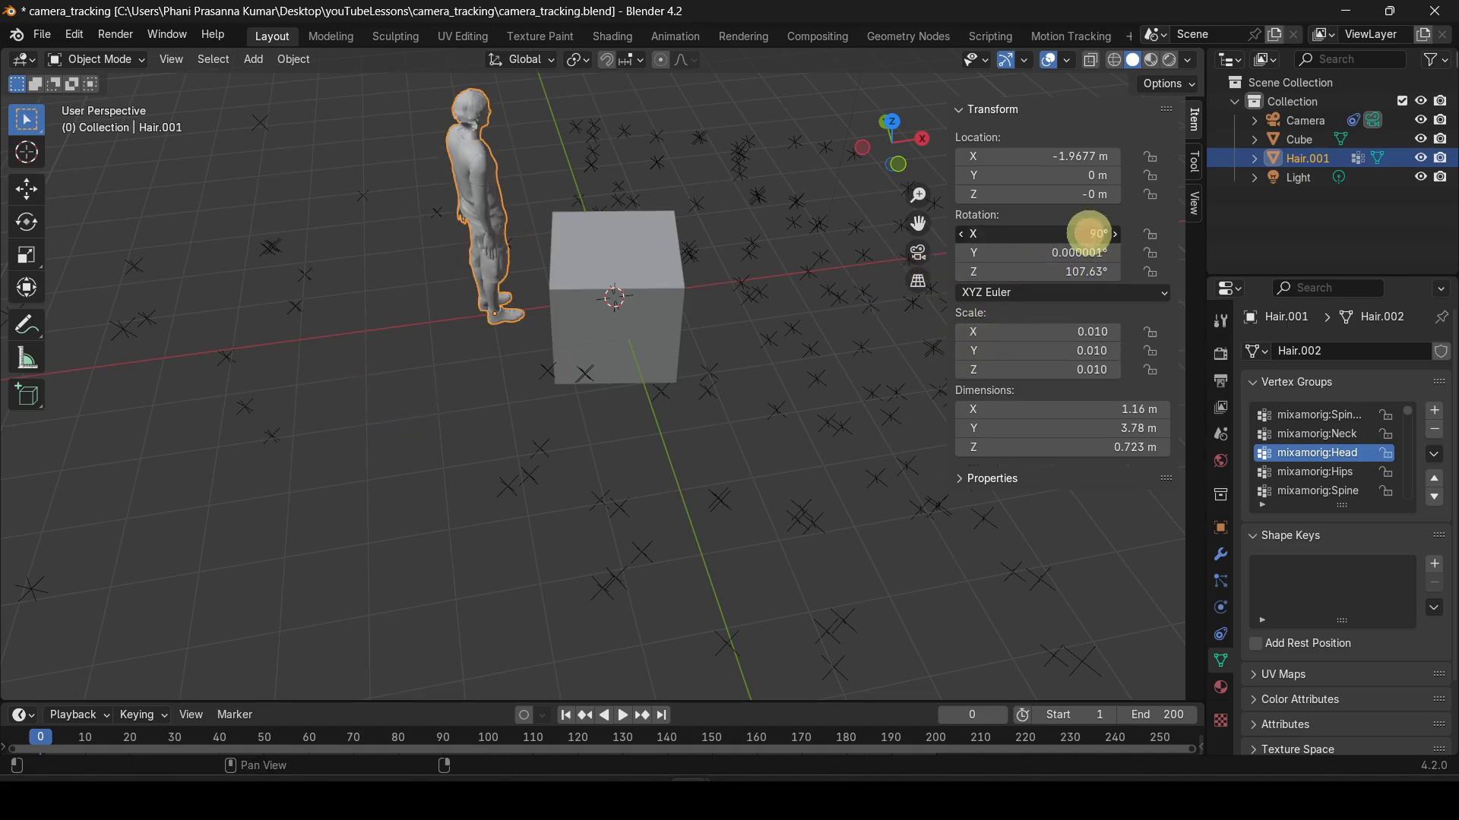
{"action": "type", "text": "0"}
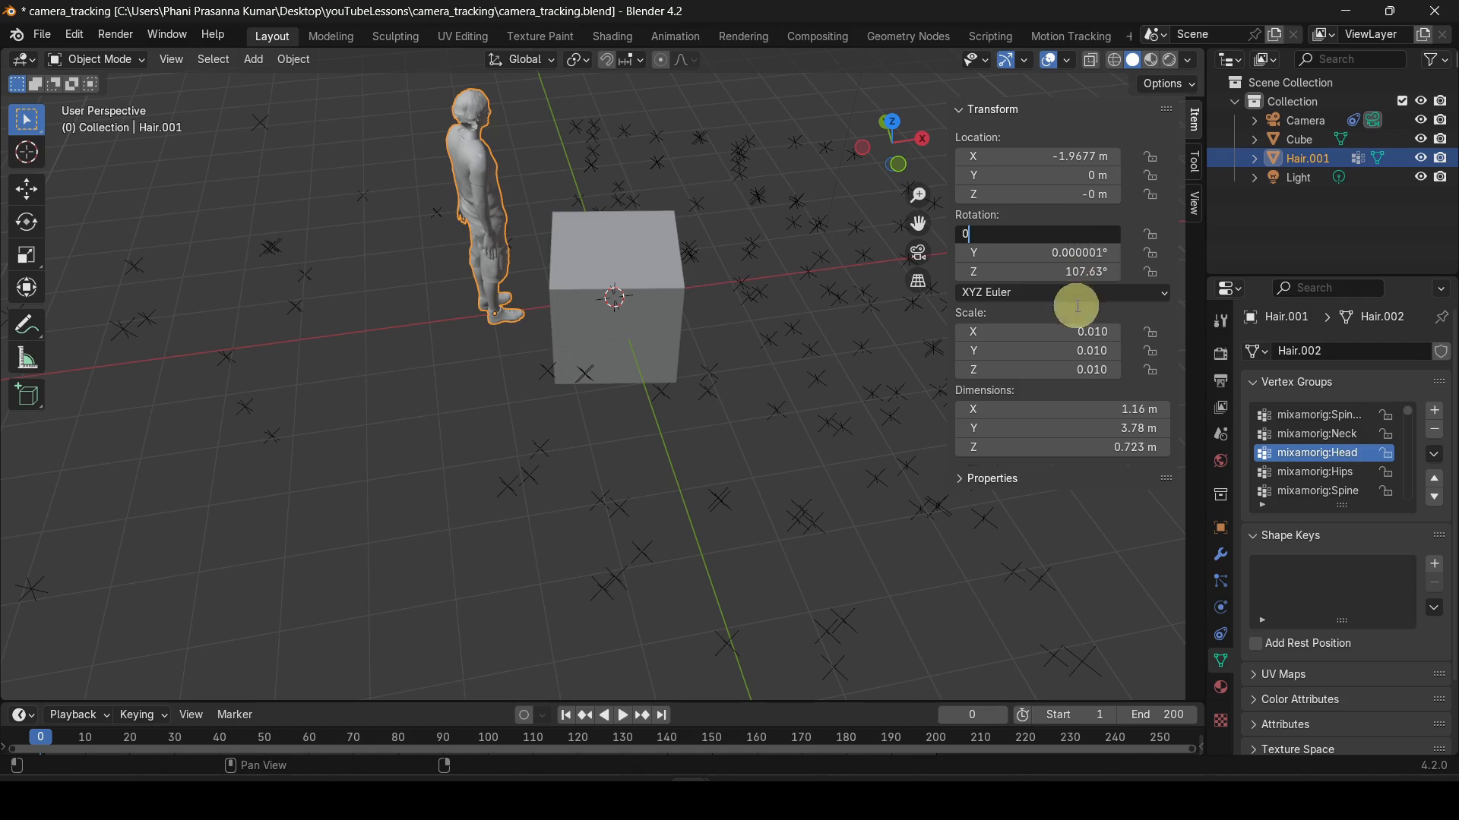
{"action": "key", "text": "Return"}
{"action": "left_click", "coordinate": [1071, 251]}
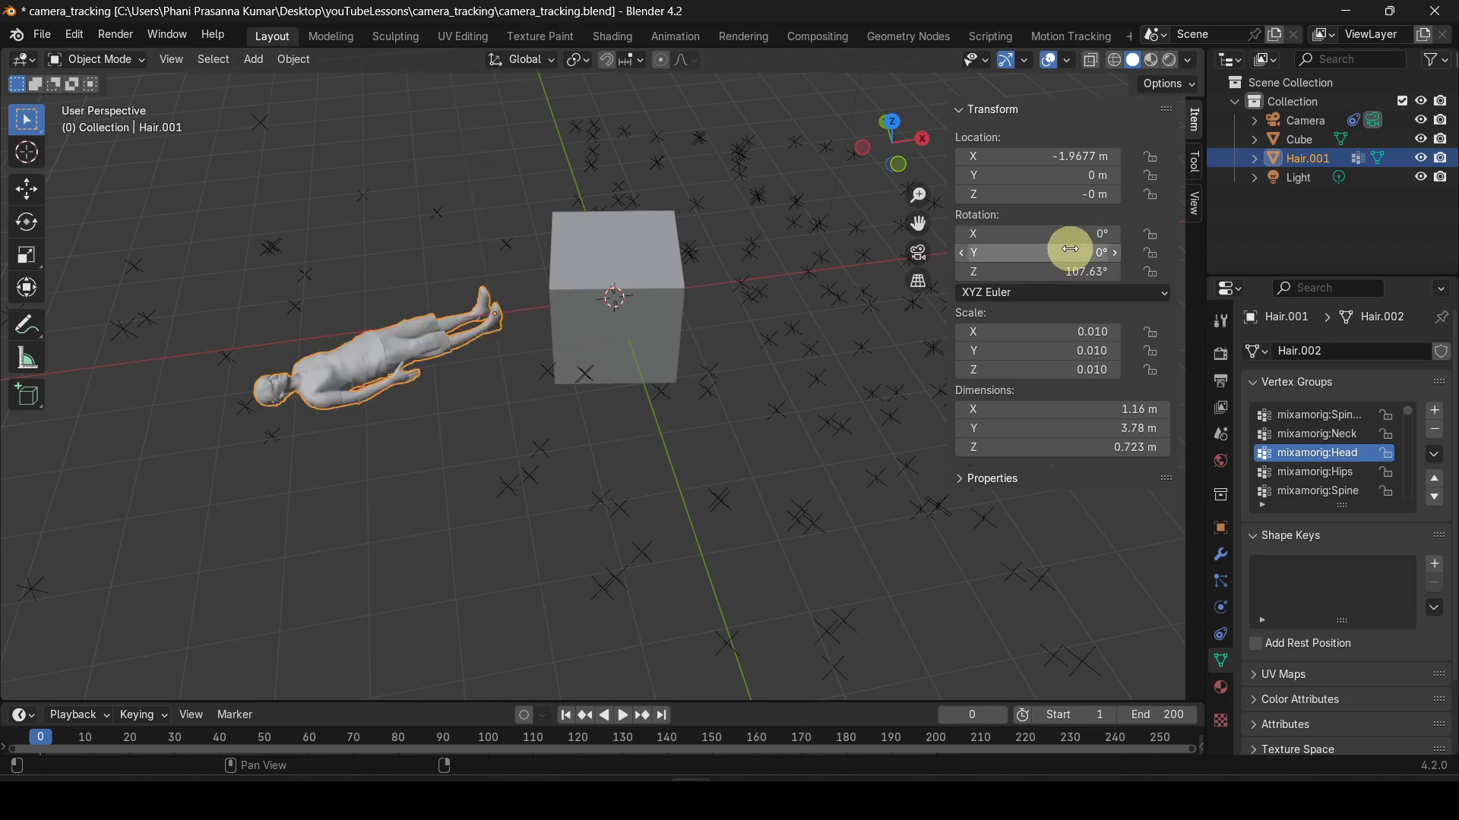
{"action": "key", "text": "Return"}
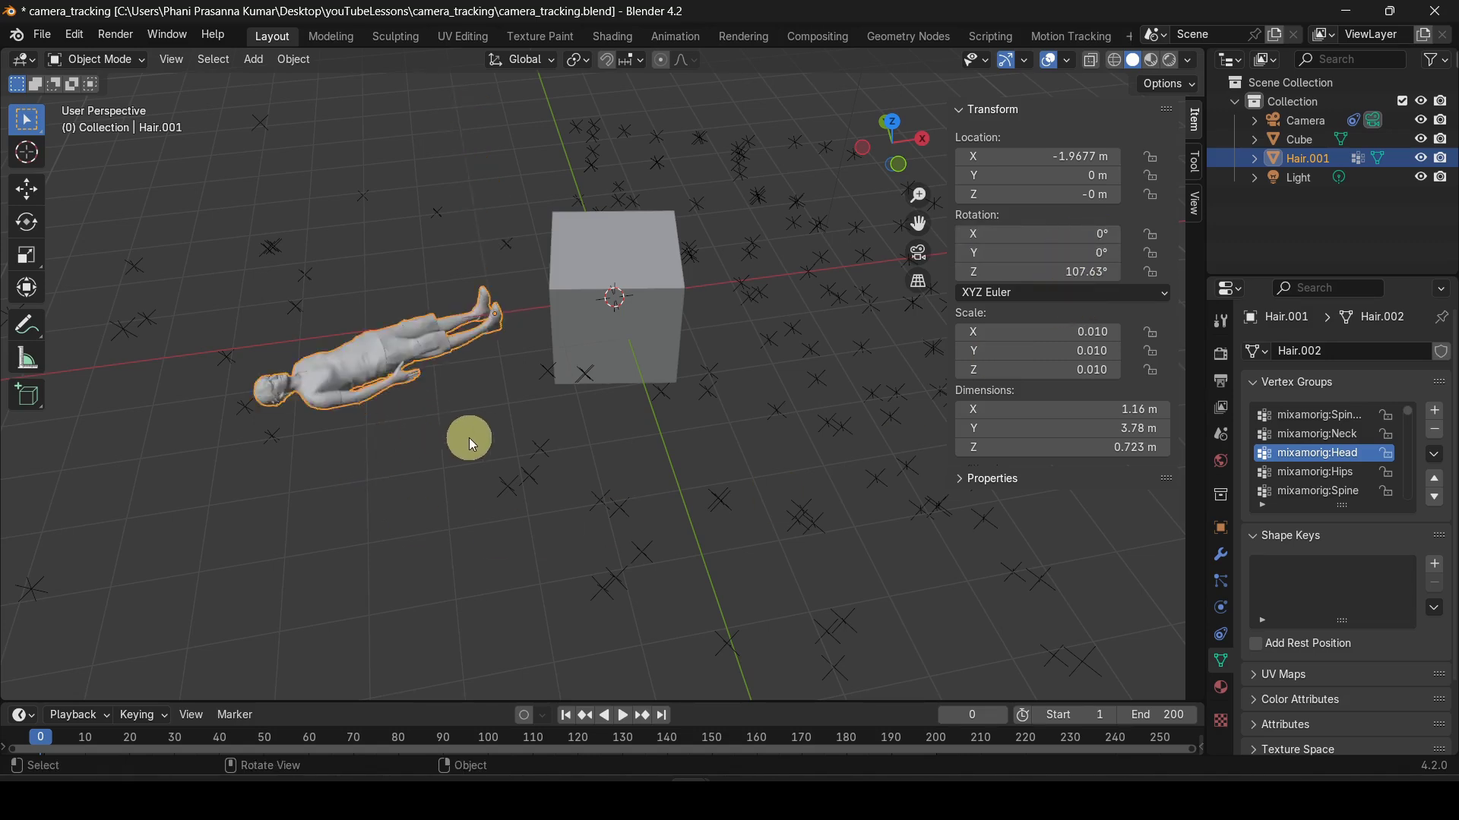
Rotate the lying character -90 degrees around the global Z axis.
{"action": "type", "text": "r"}
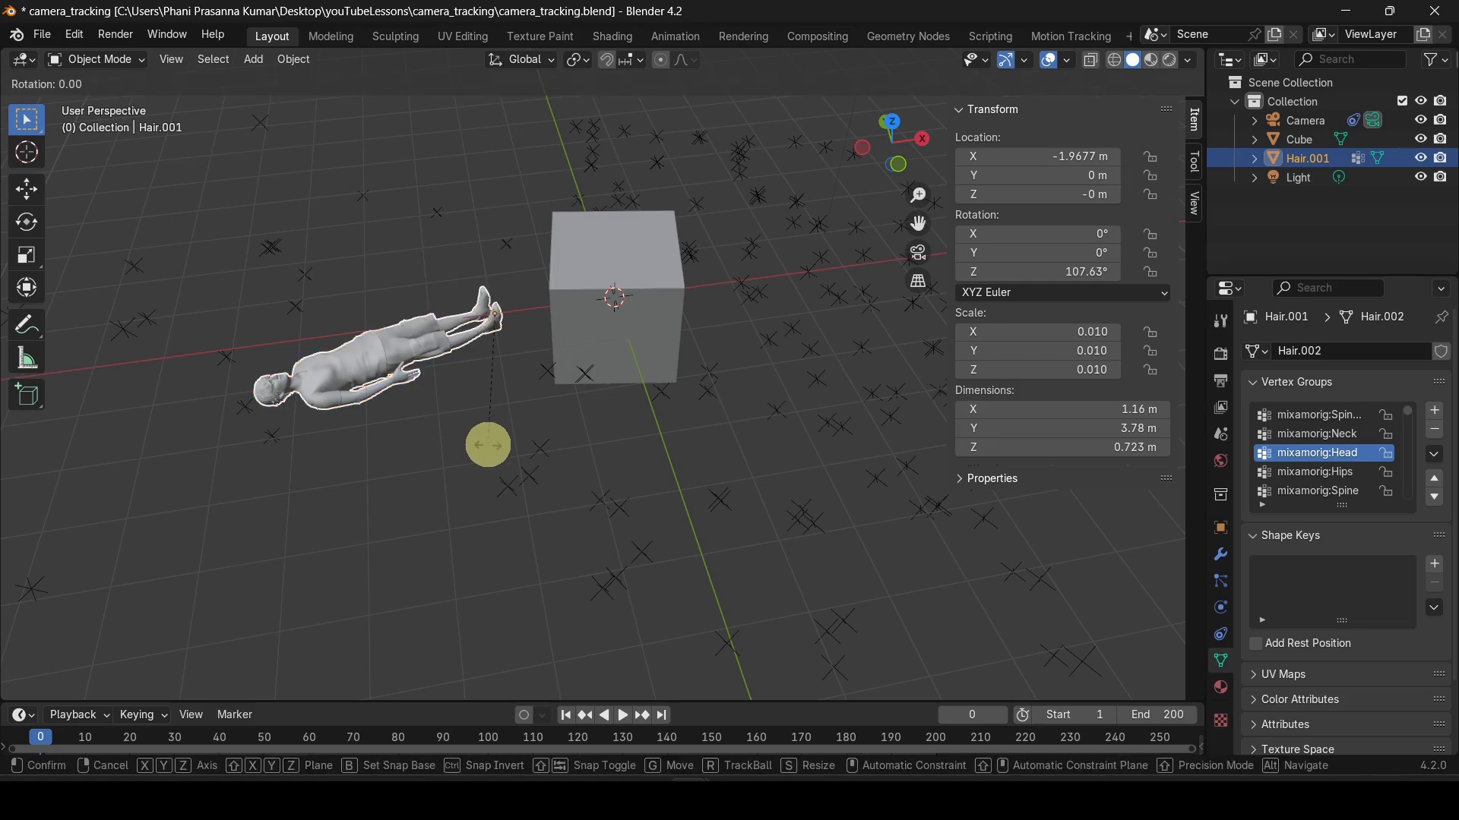
{"action": "type", "text": "z90"}
{"action": "key", "text": "BackSpace"}
{"action": "key", "text": "BackSpace"}
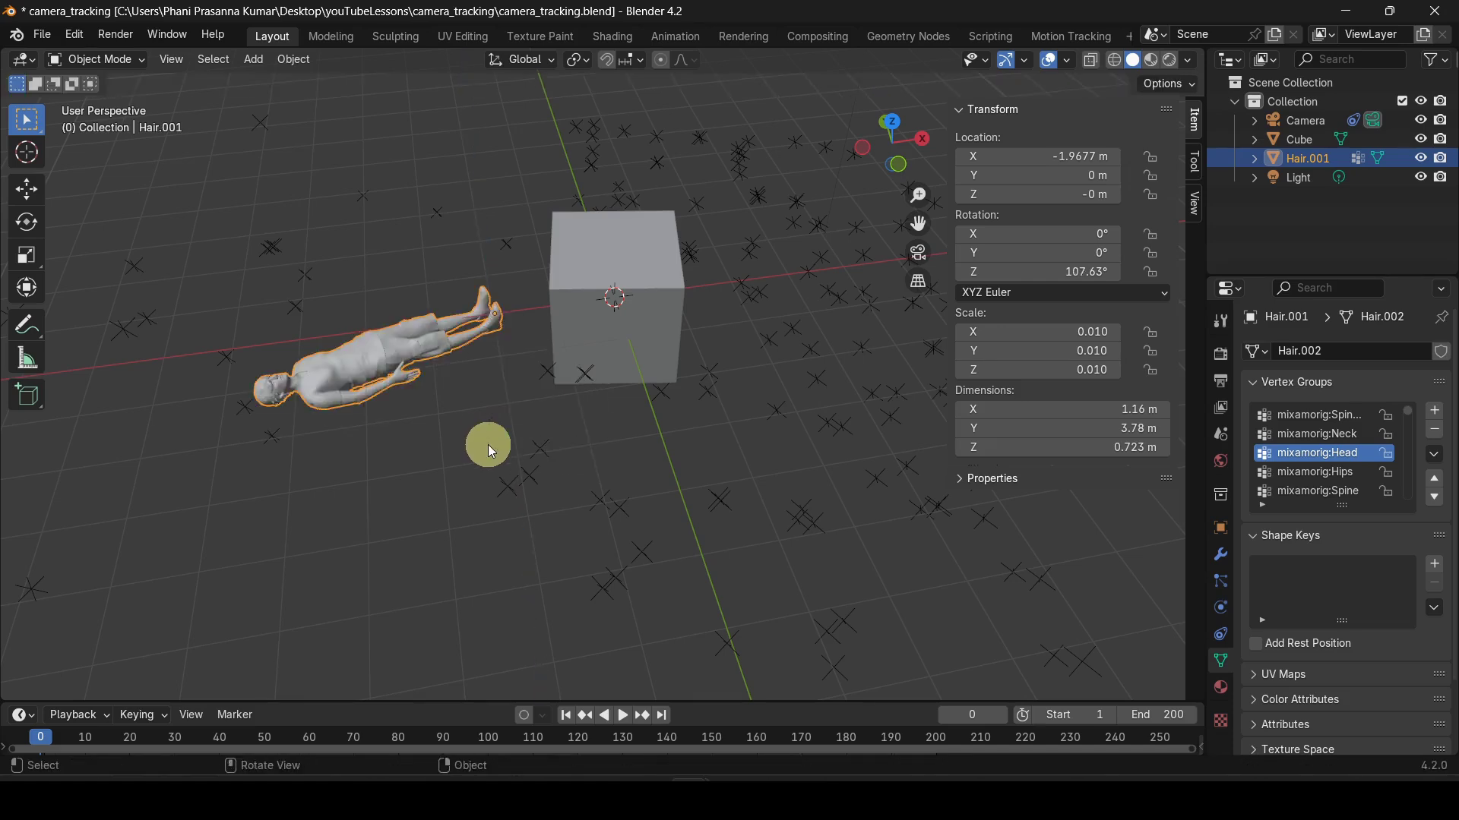
{"action": "type", "text": "-90"}
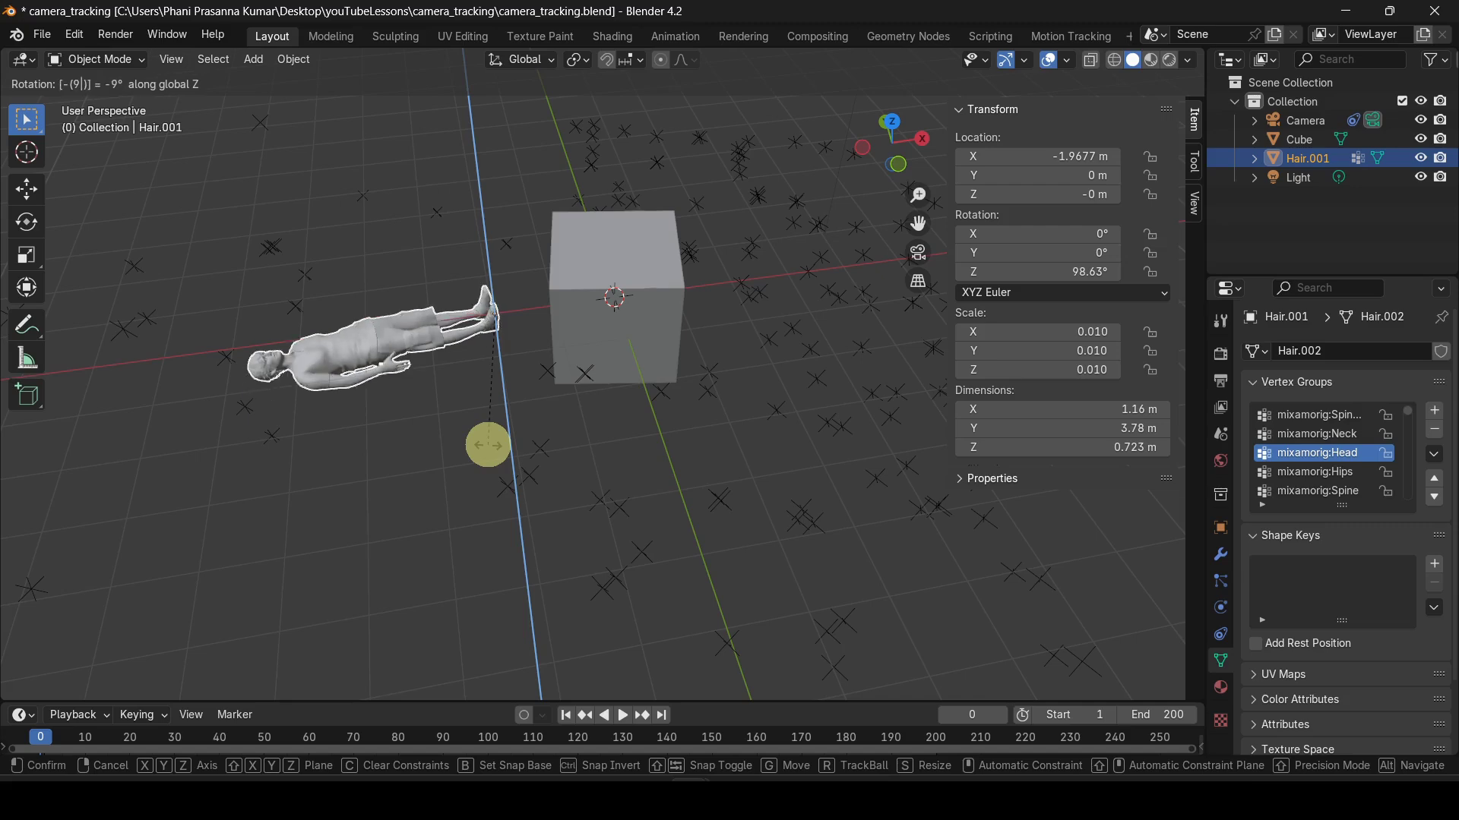
{"action": "key", "text": "Return"}
Rotate the lying character about -22 degrees further around global Z, ending at a Z rotation of about -4.3°.
{"action": "middle_click_drag", "start_coordinate": [490, 489], "coordinate": [554, 468]}
{"action": "key", "text": "r"}
{"action": "key", "text": "z"}
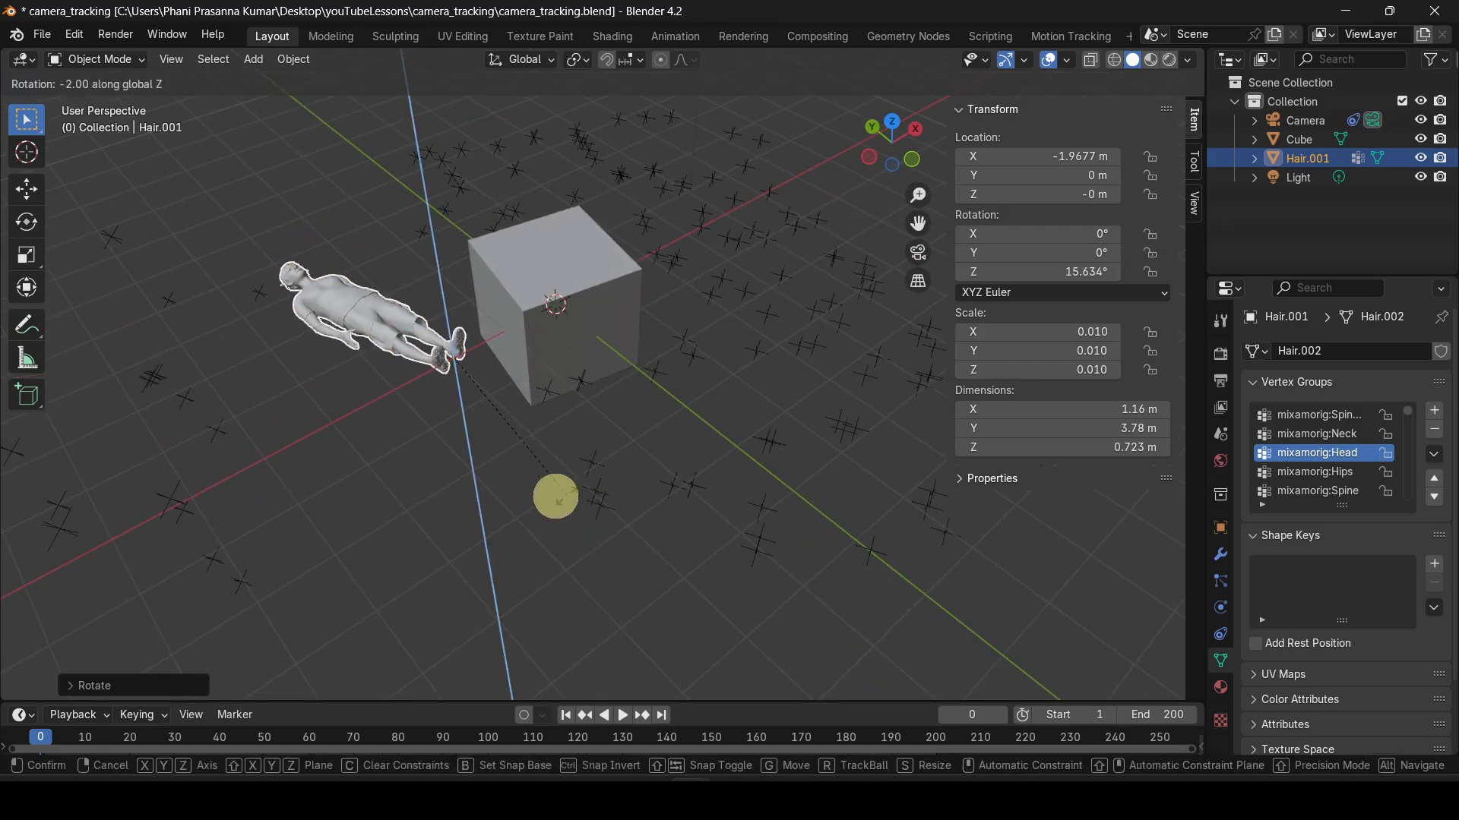
{"action": "left_click", "coordinate": [504, 499]}
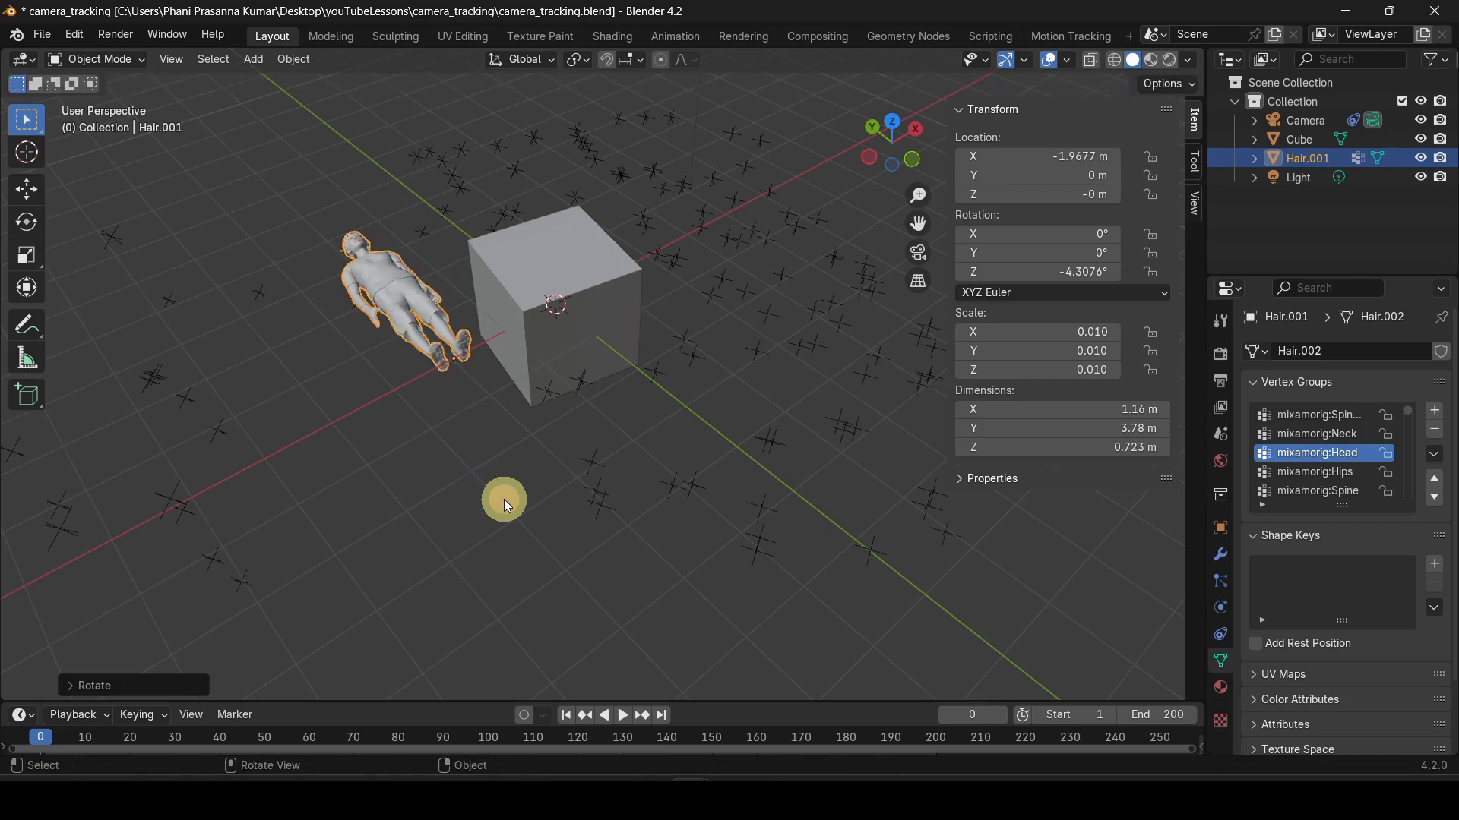
Return to the camera view and rotate the lying character 180 degrees around the global Z axis.
{"action": "key", "text": "KP_0"}
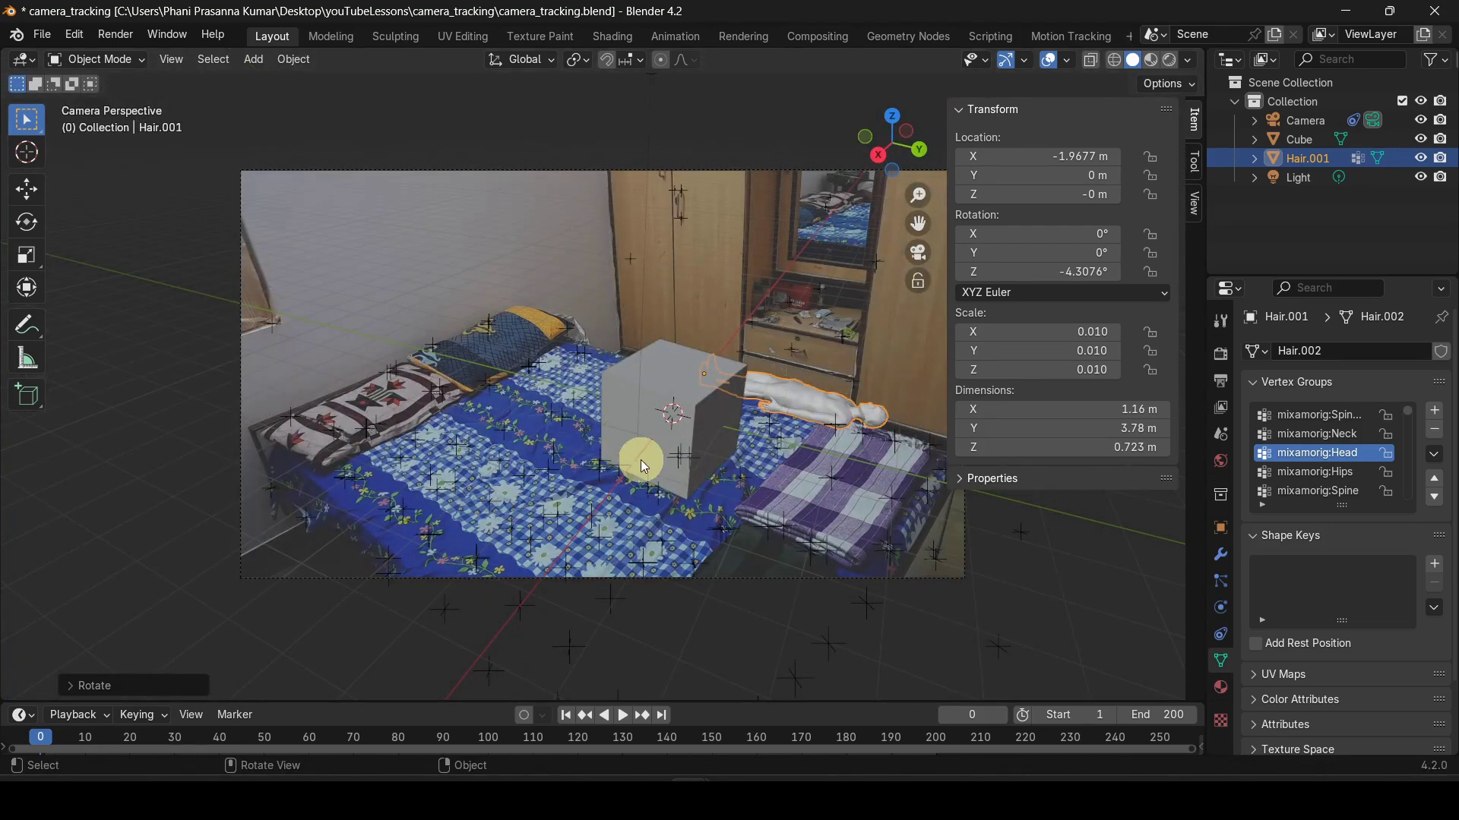
{"action": "type", "text": "rz180"}
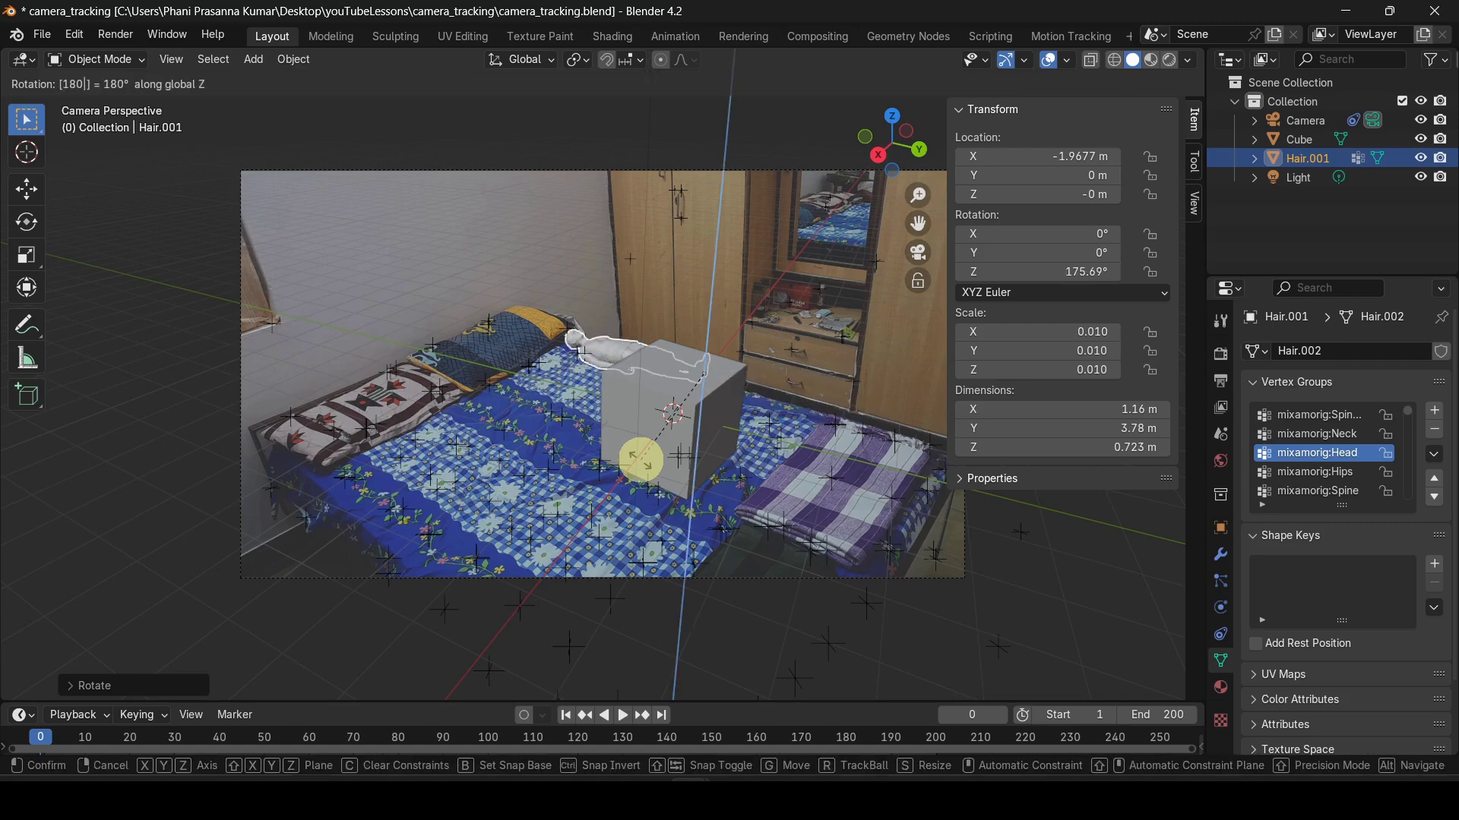
{"action": "key", "text": "Return"}
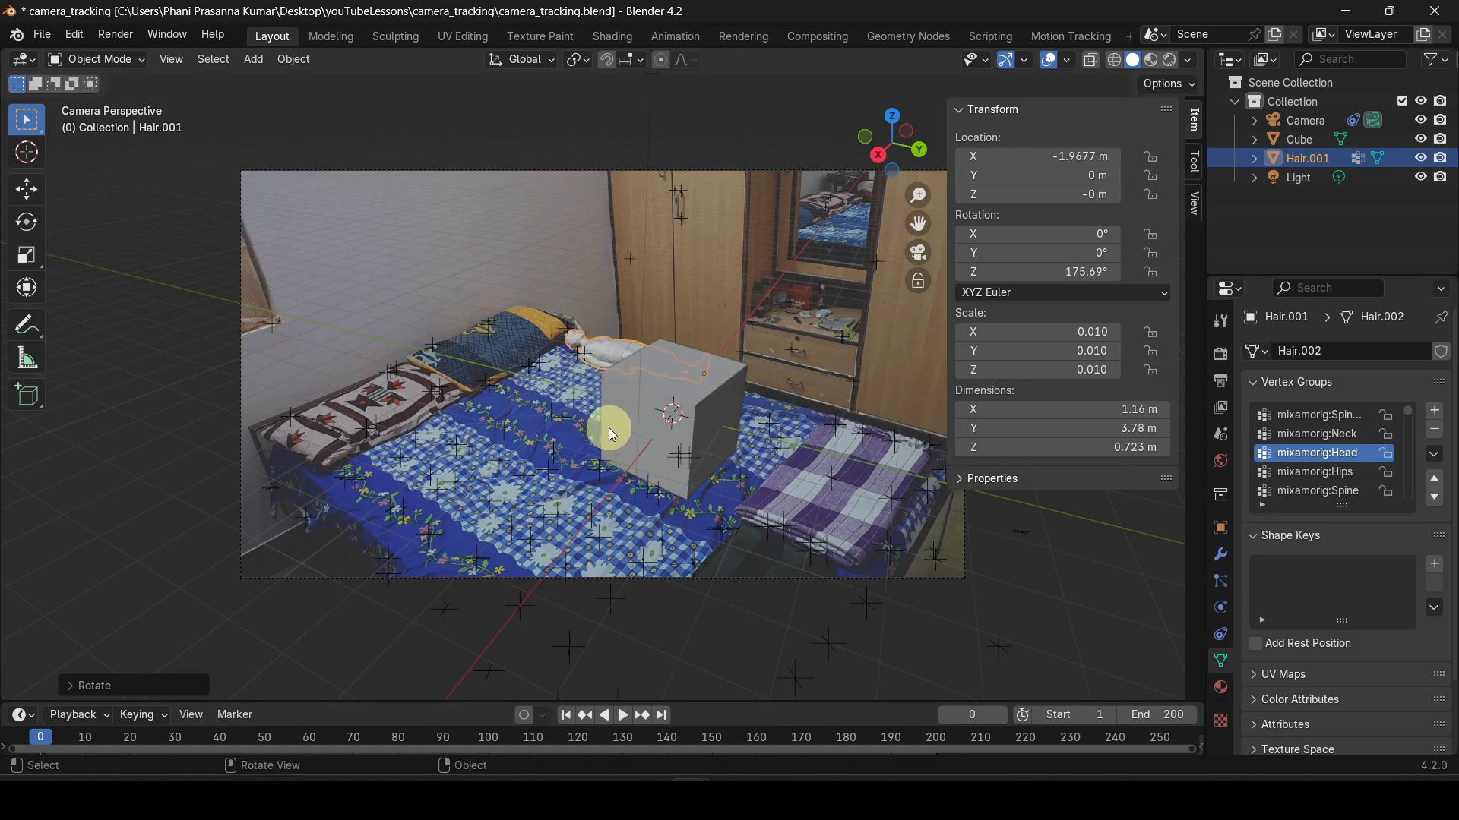
Scale the character to about 0.024 and move it onto the bed at about X -2.41 m, Y 1.97 m, Z -1.02 m.
{"action": "key", "text": "s"}
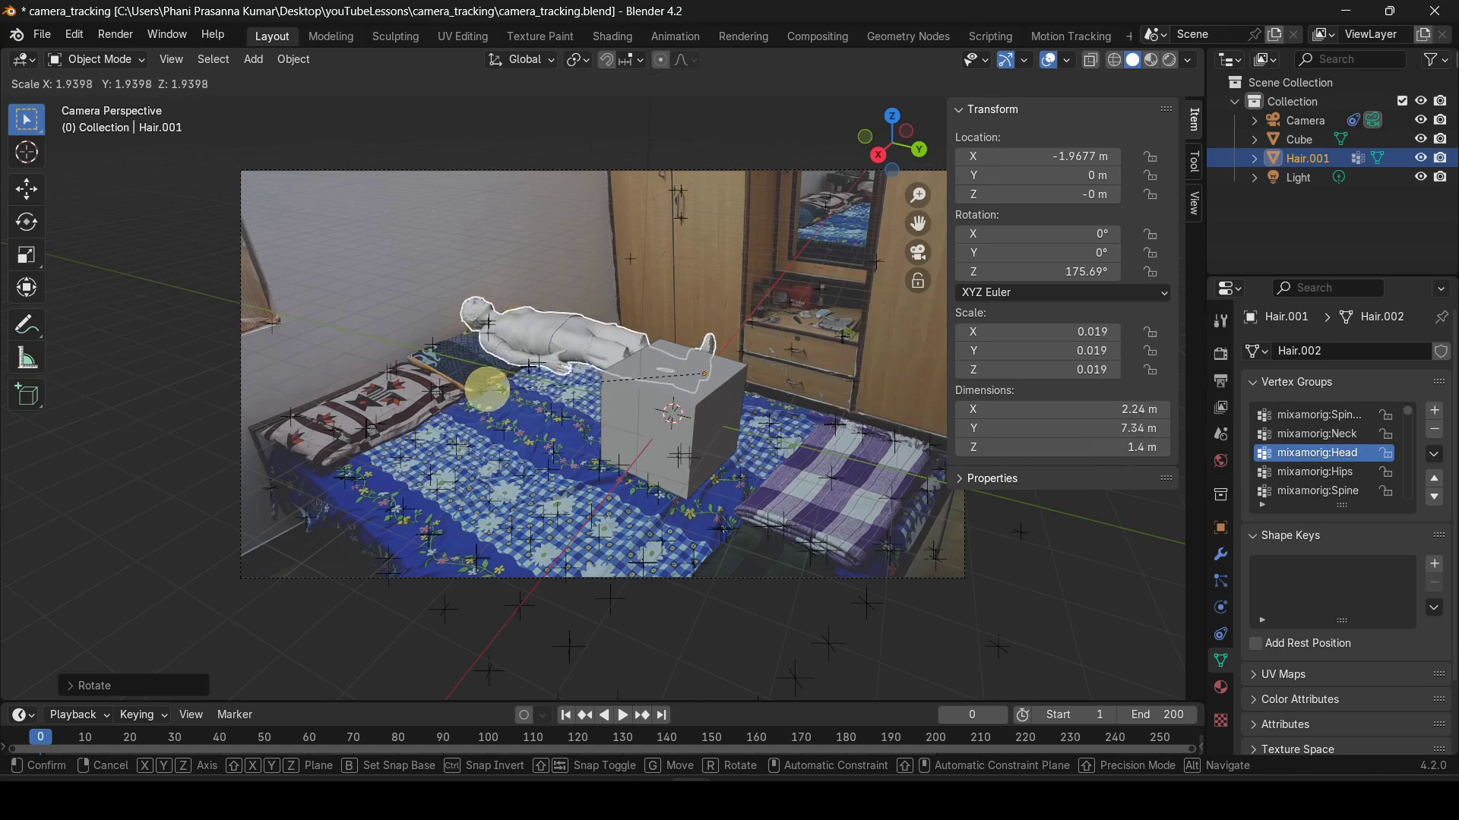
{"action": "left_click", "coordinate": [440, 376]}
{"action": "key", "text": "g"}
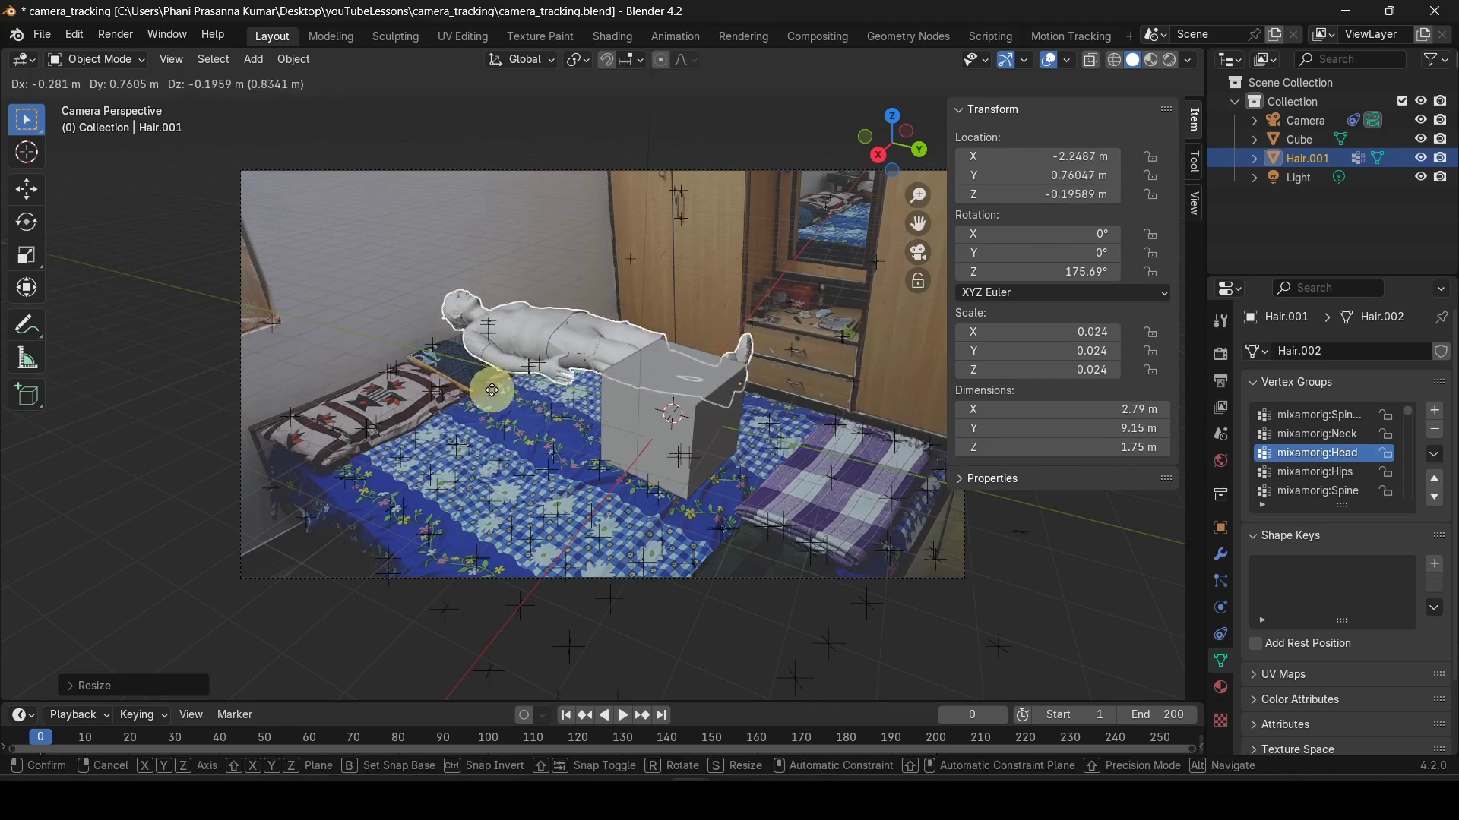
{"action": "left_click", "coordinate": [526, 421]}
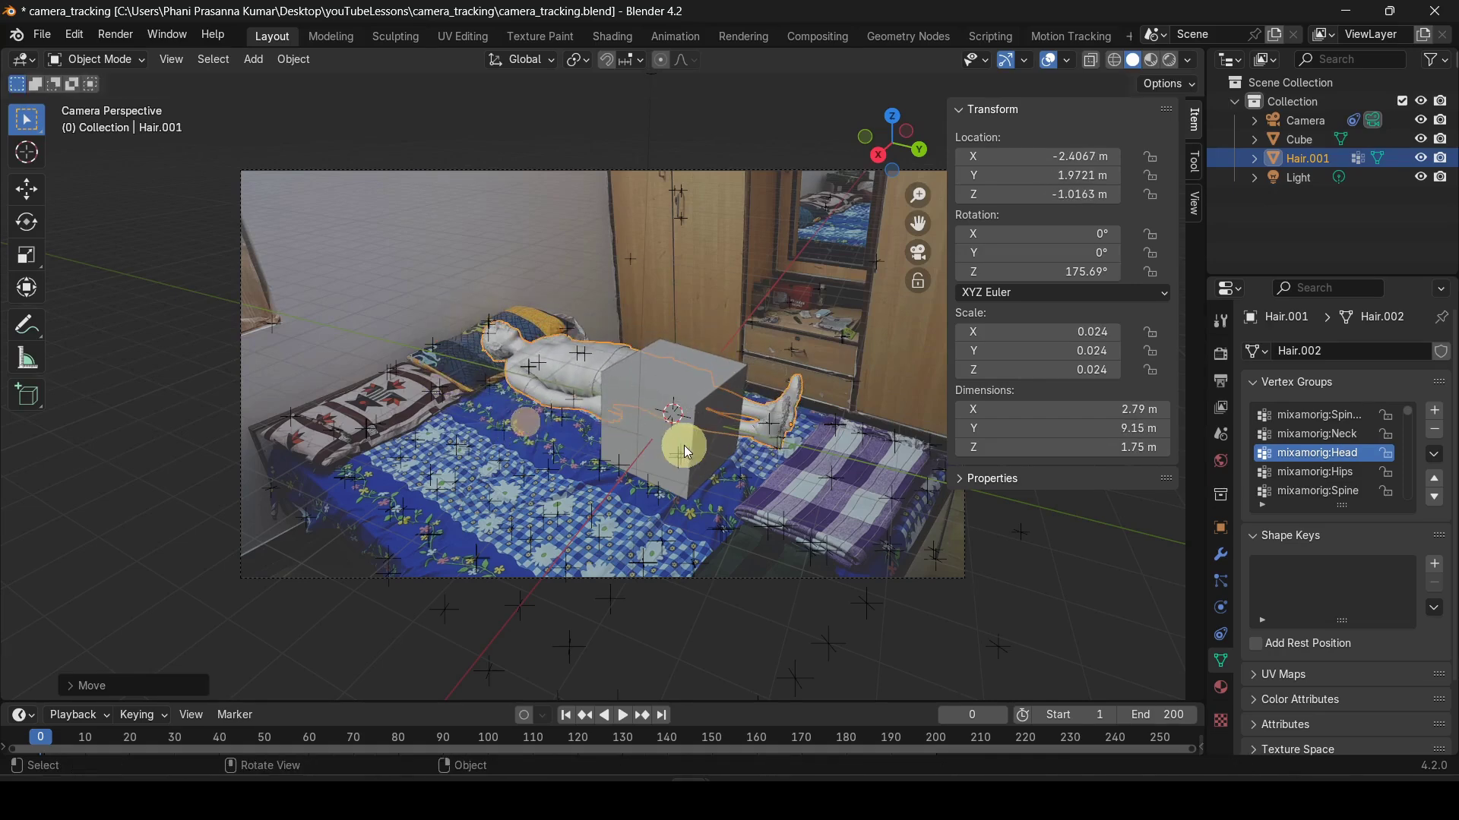
Delete the cube and play the animation twice to check how the lying character follows the bed.
{"action": "left_click", "coordinate": [684, 445]}
{"action": "key", "text": "Delete"}
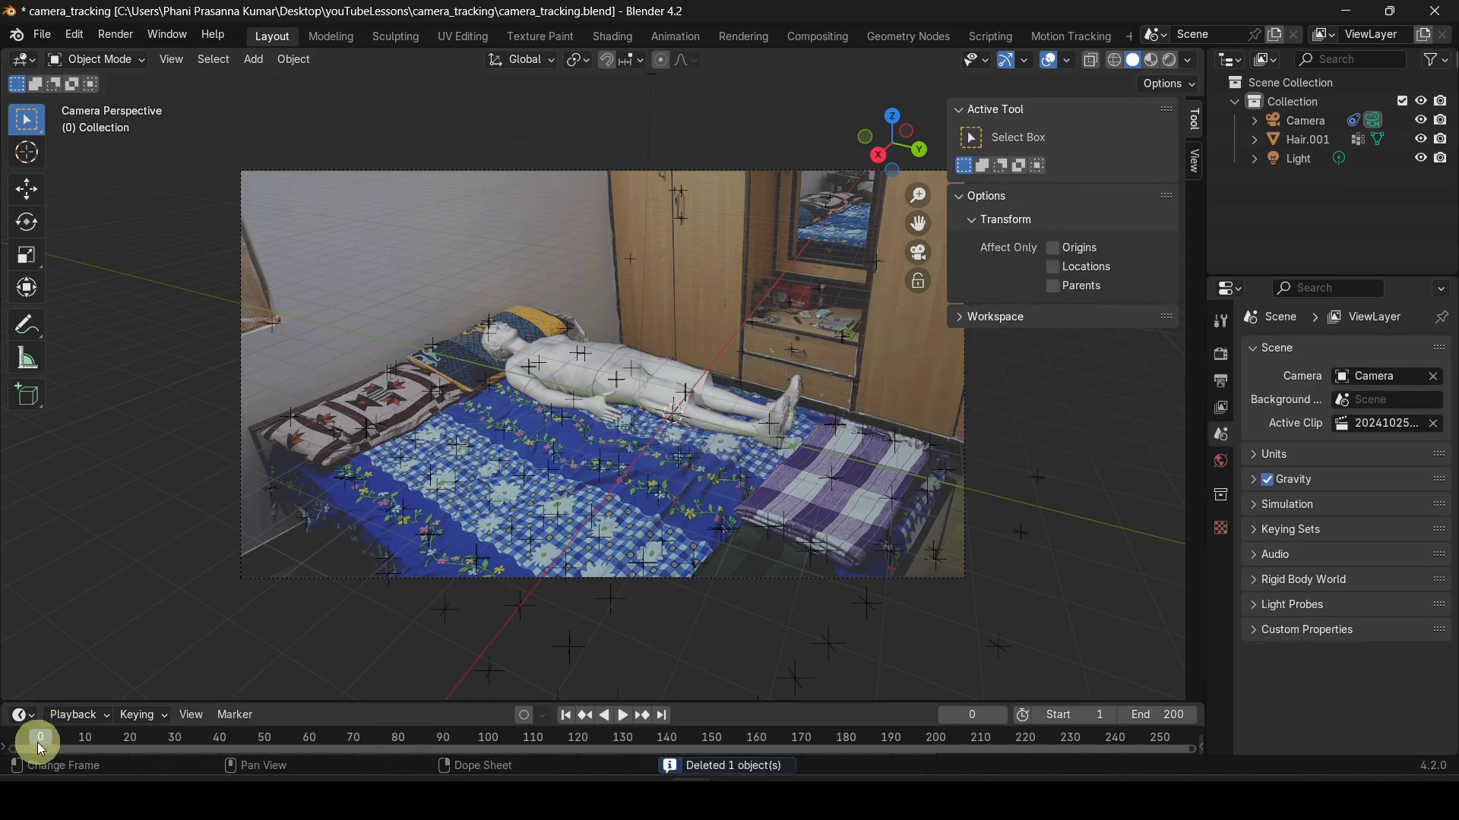
{"action": "key", "text": "space"}
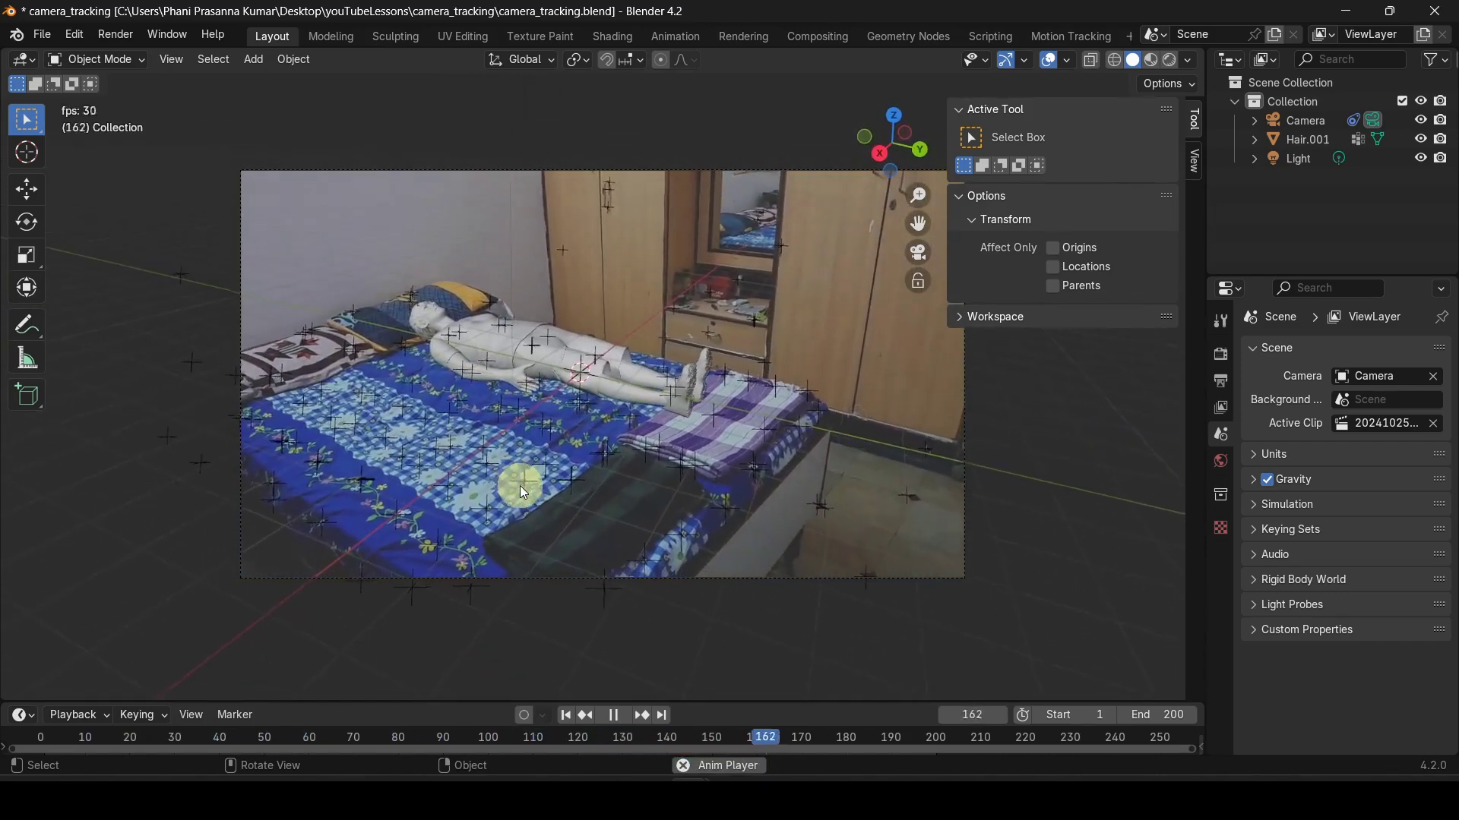
{"action": "key", "text": "Escape"}
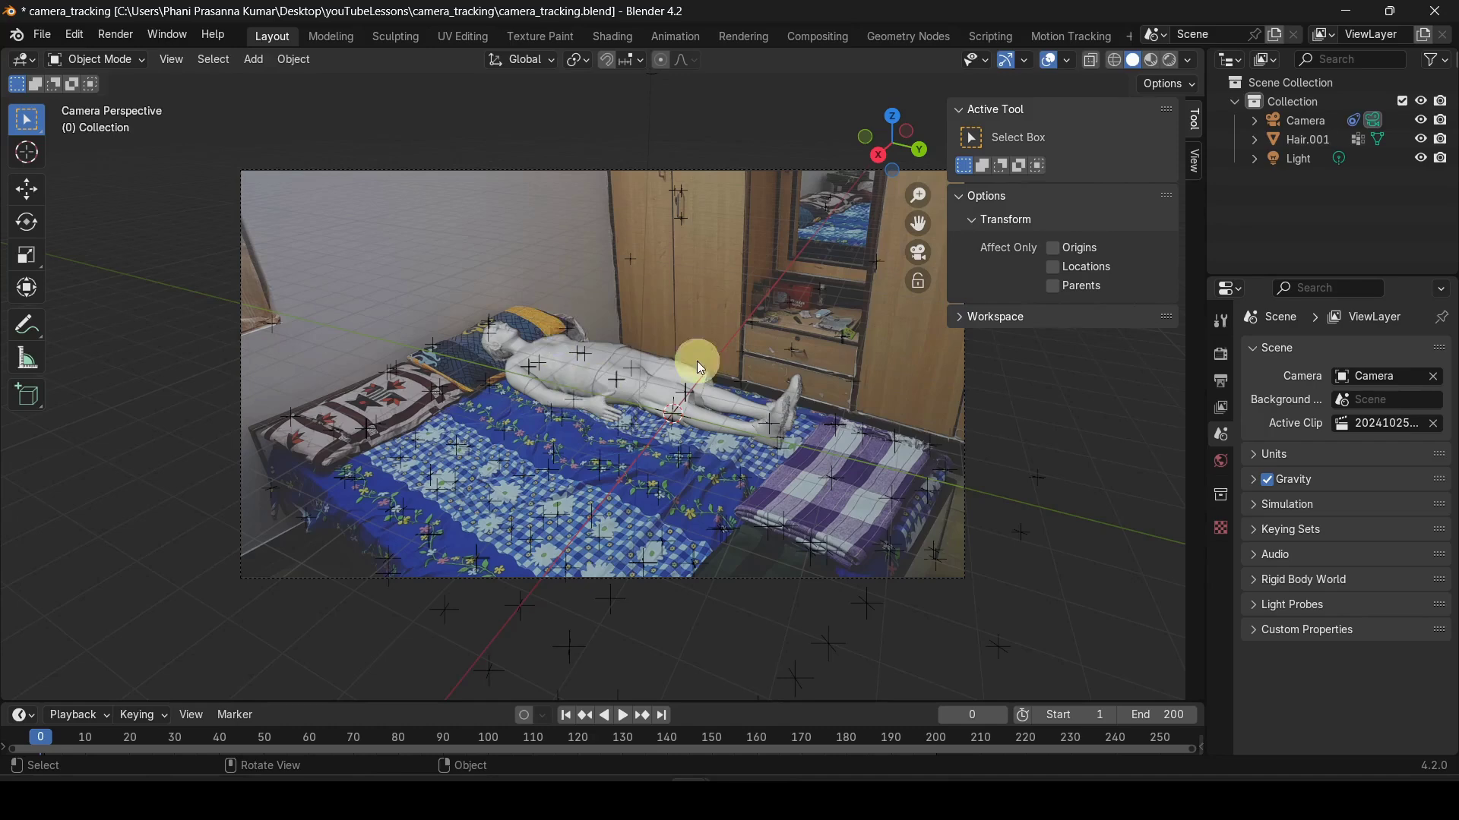
{"action": "key", "text": "space"}
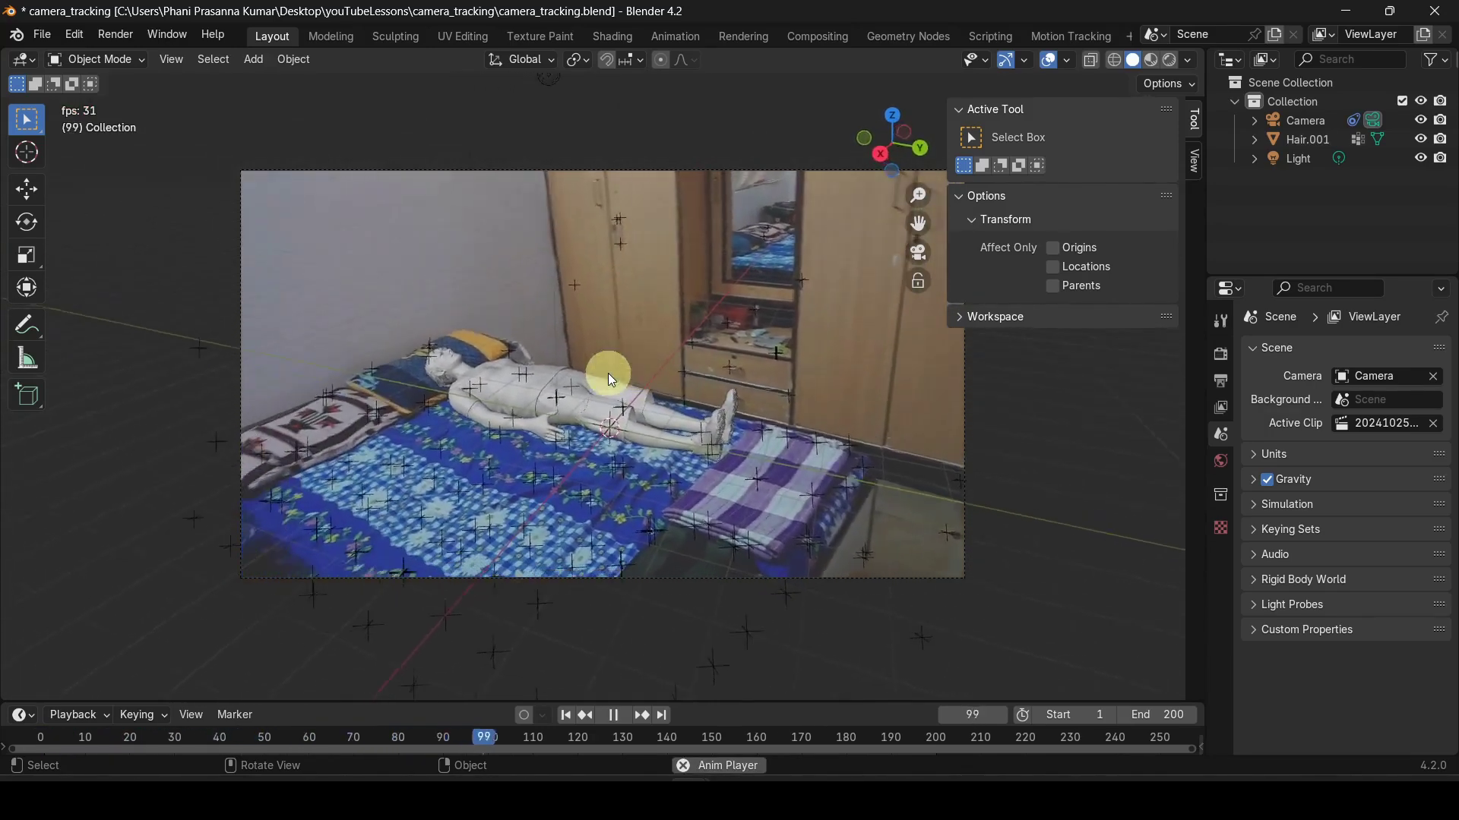
{"action": "key", "text": "Escape"}
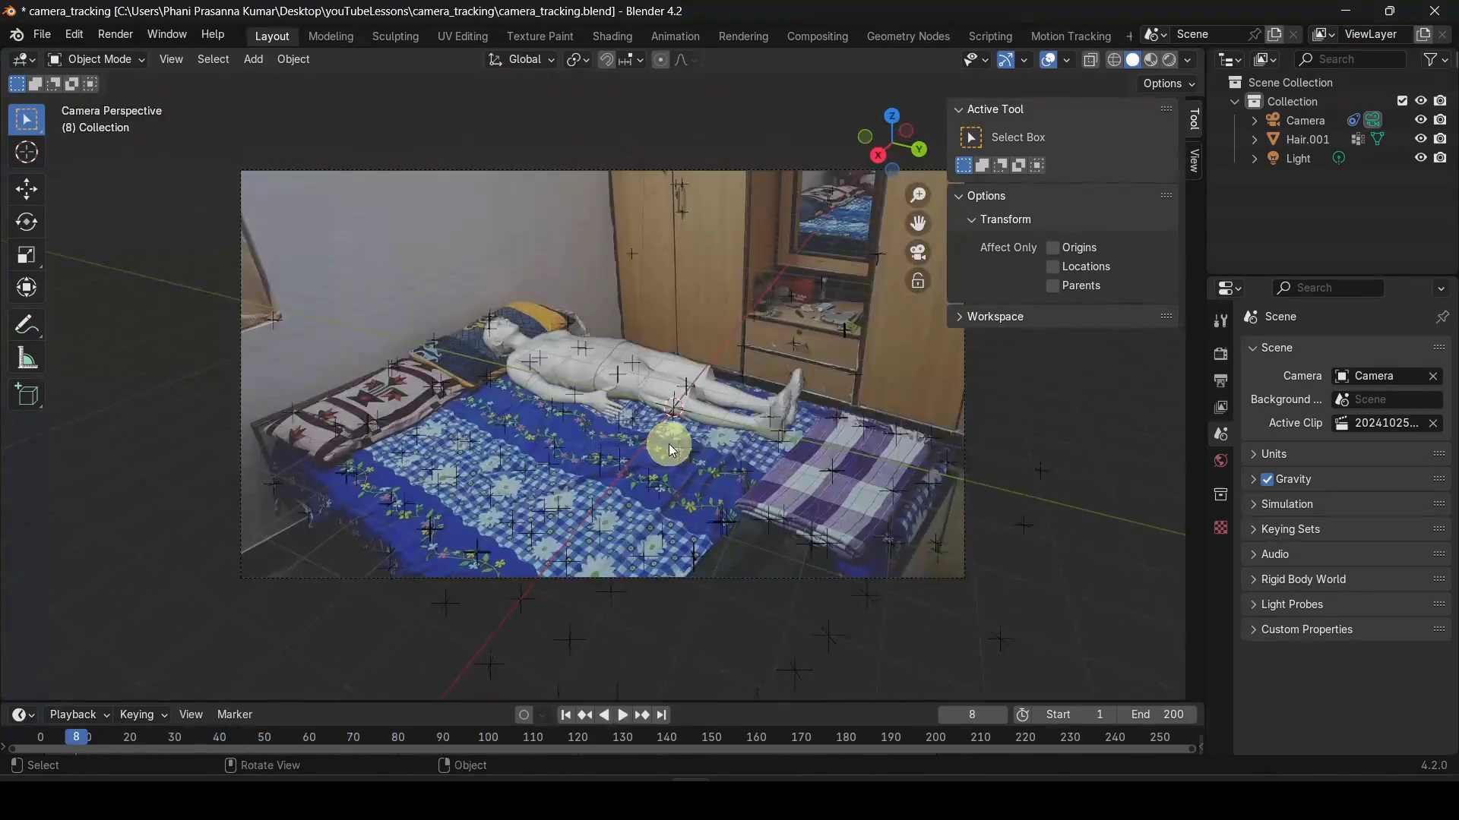
Switch the viewport to Material Preview shading to show the character's materials.
{"action": "left_click", "coordinate": [1153, 61]}
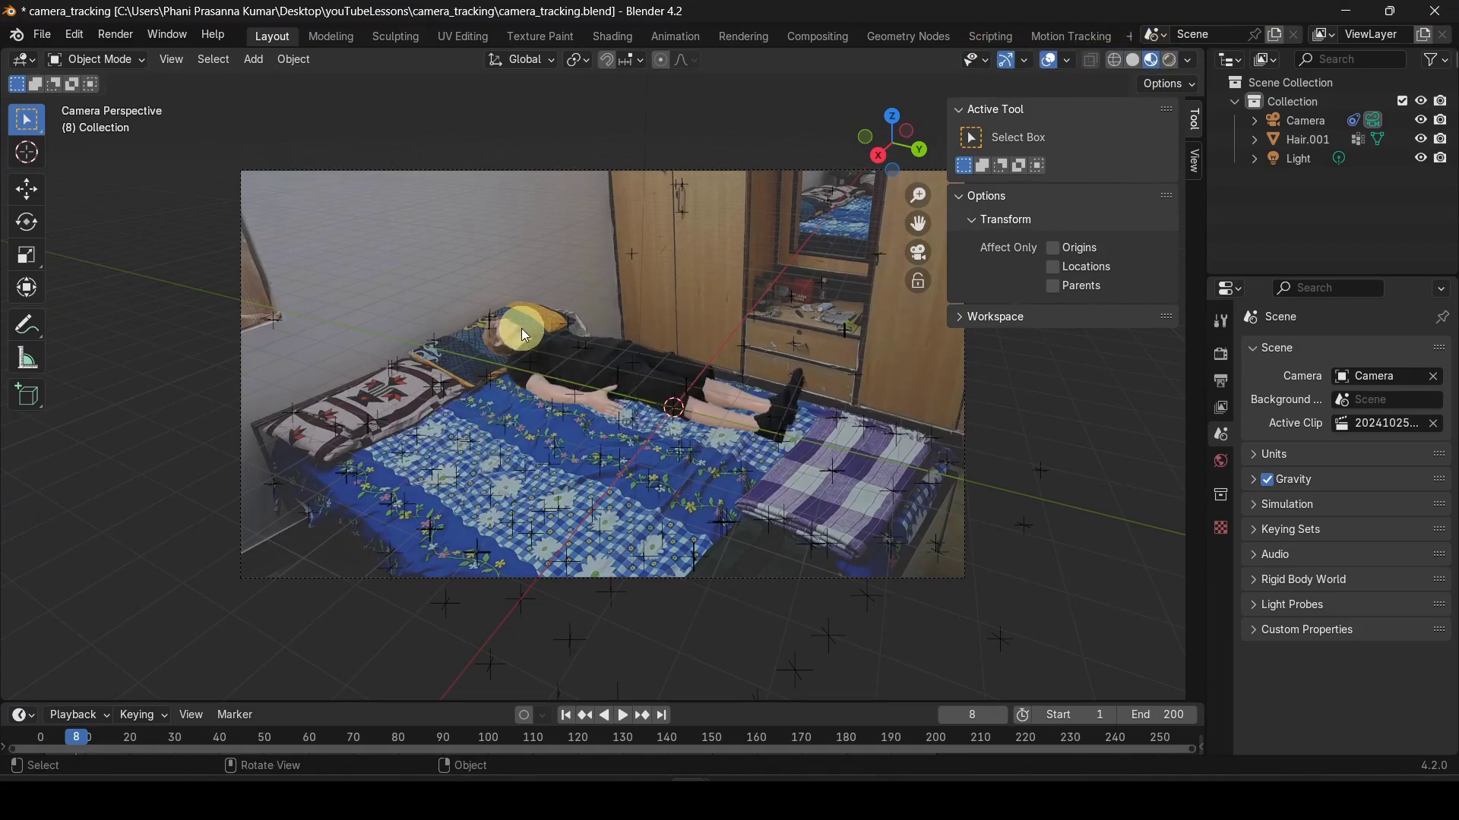